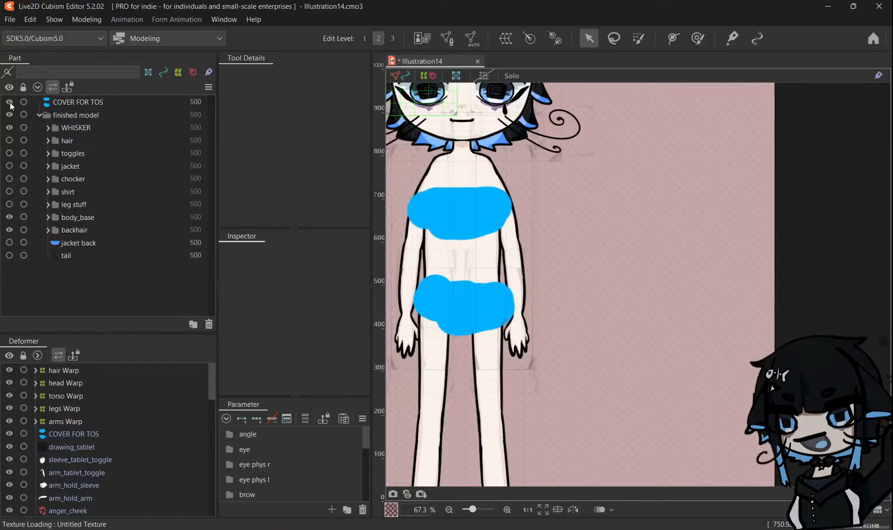
Show the hair part and examine how the model's head, hair and body move in the Physics Settings preview.
{"action": "left_click", "coordinate": [9, 141]}
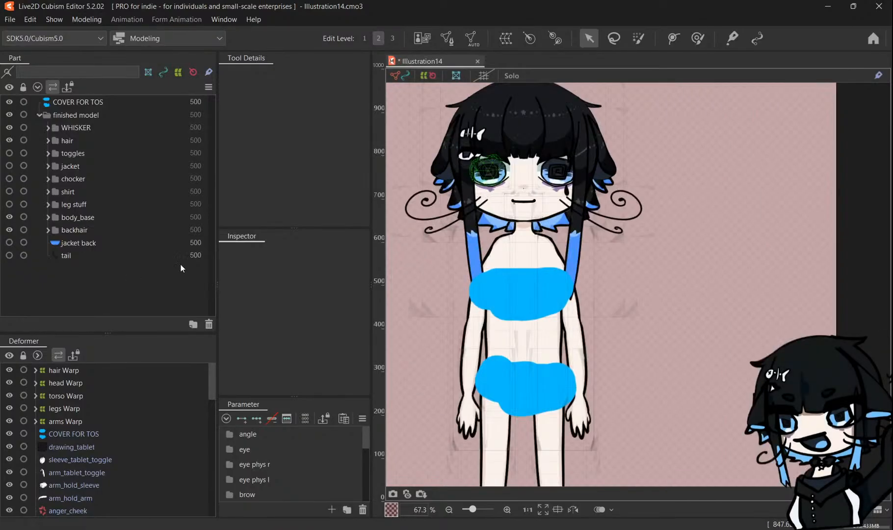
{"action": "key", "text": "alt+Tab"}
{"action": "scroll", "coordinate": [611, 179], "scroll_direction": "up", "scroll_amount": 8}
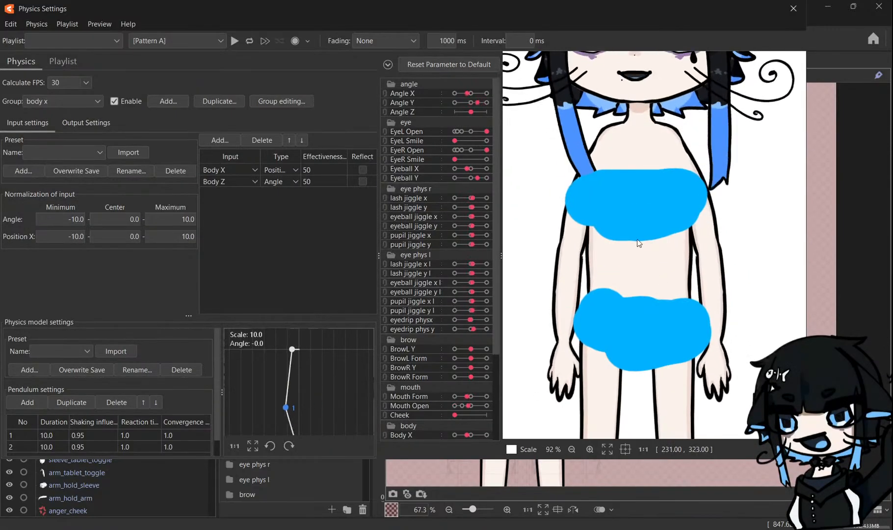
{"action": "scroll", "coordinate": [658, 116], "scroll_direction": "down", "scroll_amount": 6}
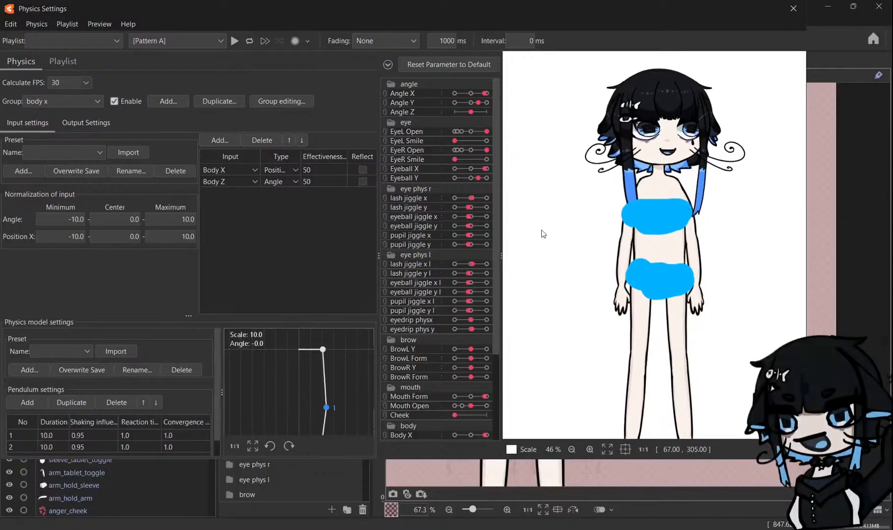
{"action": "scroll", "coordinate": [673, 206], "scroll_direction": "up", "scroll_amount": 2}
{"action": "scroll", "coordinate": [677, 252], "scroll_direction": "down", "scroll_amount": 2}
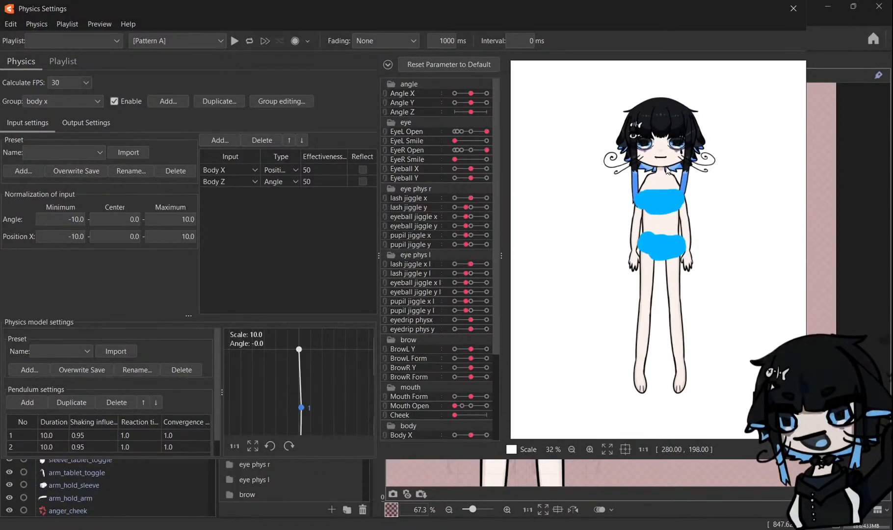
{"action": "left_click_drag", "start_coordinate": [677, 252], "coordinate": [655, 139]}
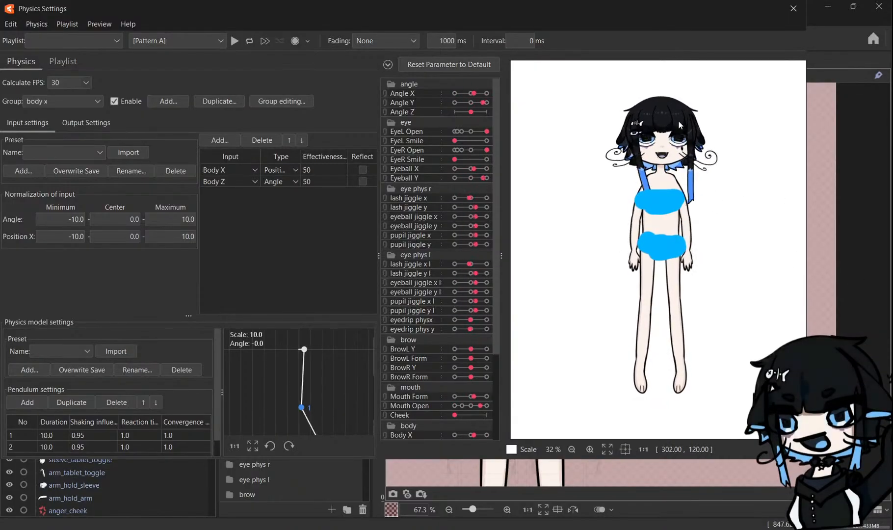
{"action": "scroll", "coordinate": [655, 139], "scroll_direction": "up", "scroll_amount": 3}
{"action": "scroll", "coordinate": [656, 139], "scroll_direction": "up", "scroll_amount": 2}
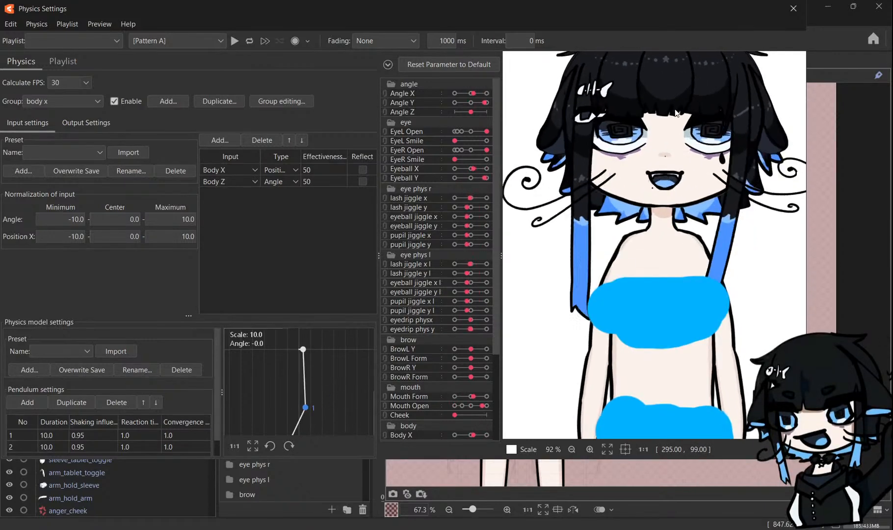
{"action": "scroll", "coordinate": [659, 276], "scroll_direction": "down", "scroll_amount": 3}
{"action": "scroll", "coordinate": [659, 276], "scroll_direction": "up", "scroll_amount": 2}
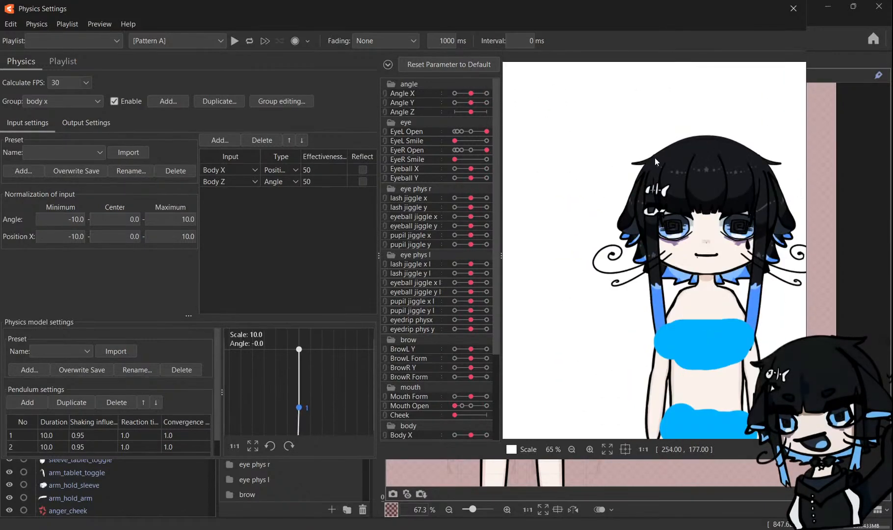
{"action": "scroll", "coordinate": [630, 207], "scroll_direction": "down", "scroll_amount": 3}
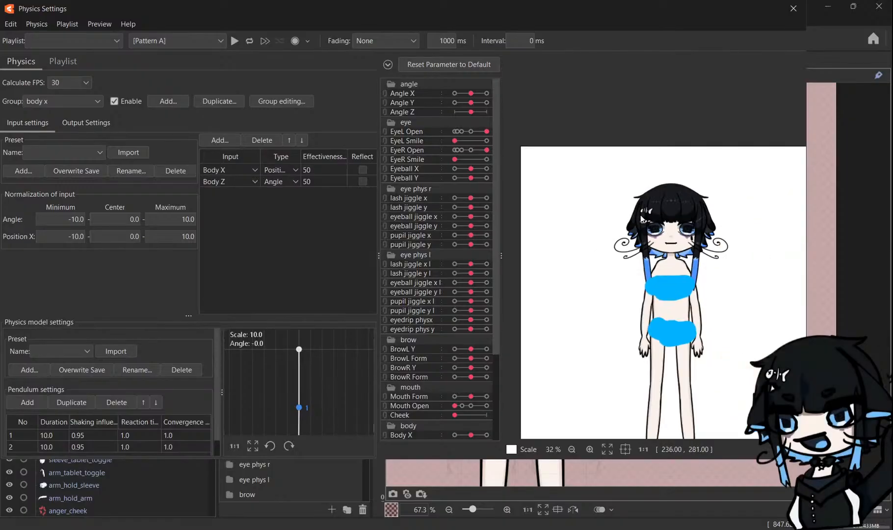
{"action": "left_click", "coordinate": [801, 16]}
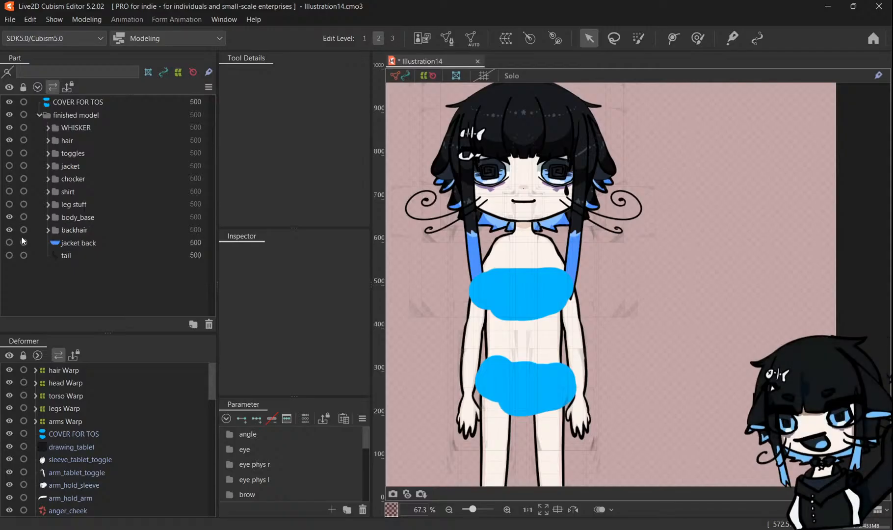
Show the leg stuff and shirt parts and hide the COVER FOR TOS layer.
{"action": "left_click", "coordinate": [10, 204]}
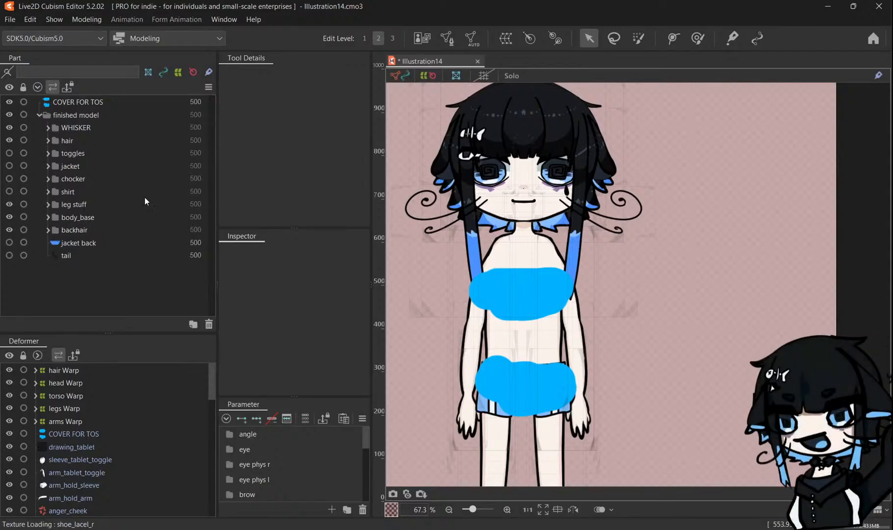
{"action": "scroll", "coordinate": [444, 254], "scroll_direction": "down", "scroll_amount": 3}
{"action": "scroll", "coordinate": [481, 336], "scroll_direction": "up", "scroll_amount": 2}
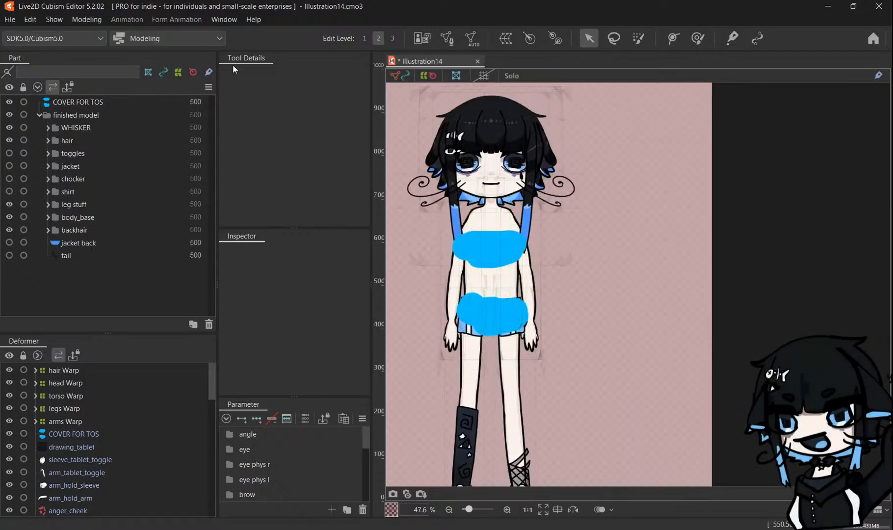
{"action": "left_click", "coordinate": [9, 191]}
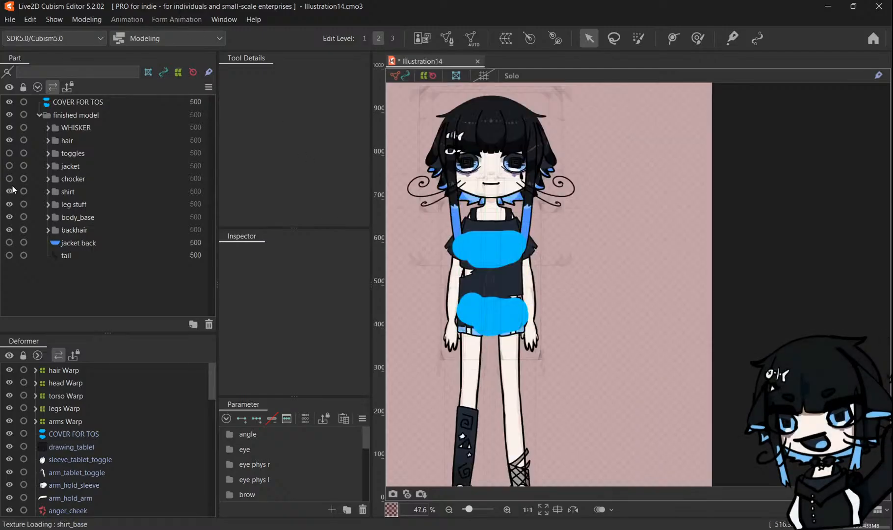
{"action": "scroll", "coordinate": [483, 243], "scroll_direction": "up", "scroll_amount": 2}
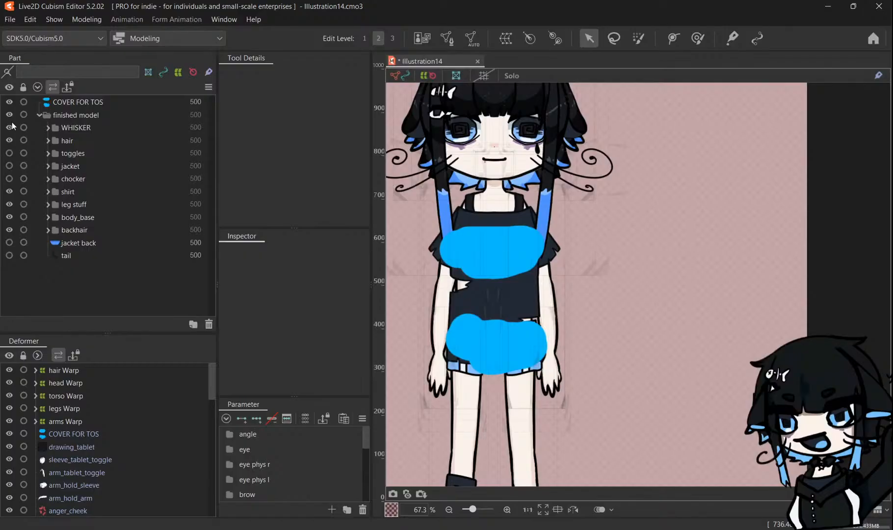
{"action": "left_click", "coordinate": [10, 102]}
{"action": "scroll", "coordinate": [510, 313], "scroll_direction": "down", "scroll_amount": 3}
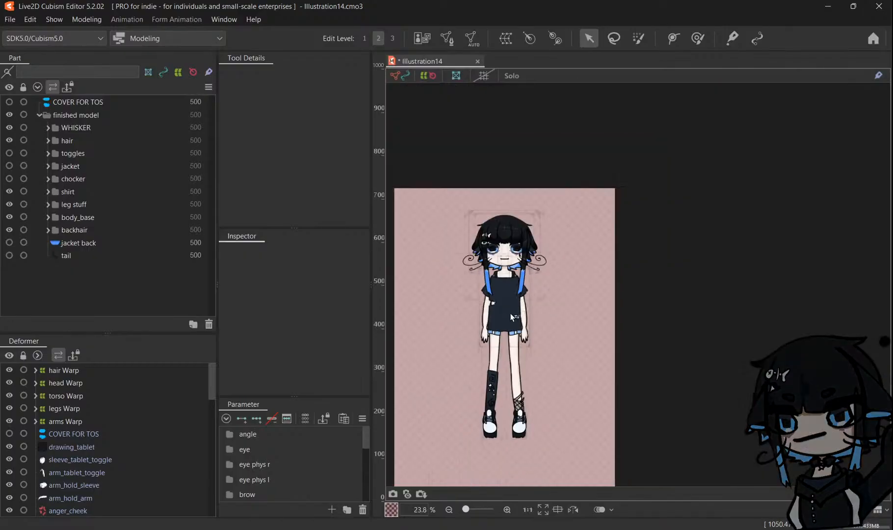
Examine the shirt on the model and the base and sleeve pieces in the shirt part.
{"action": "scroll", "coordinate": [510, 313], "scroll_direction": "up", "scroll_amount": 1}
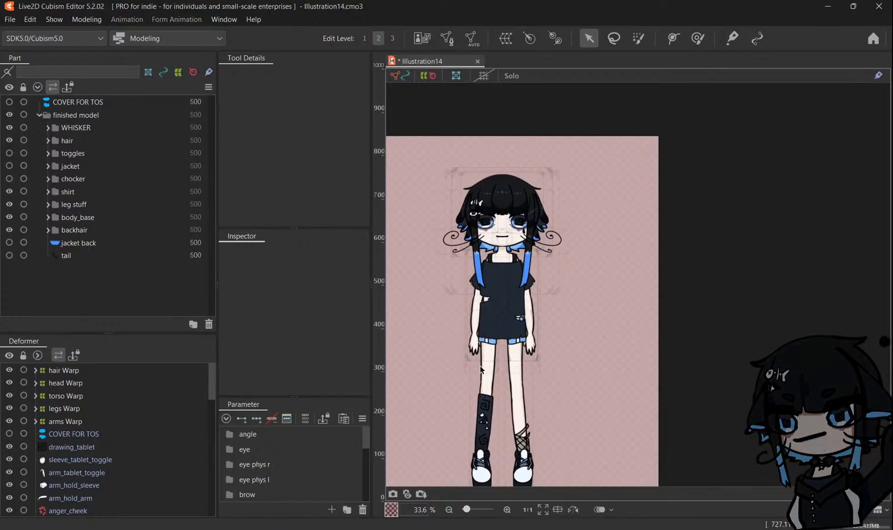
{"action": "scroll", "coordinate": [465, 297], "scroll_direction": "up", "scroll_amount": 2}
{"action": "left_click", "coordinate": [532, 297]}
{"action": "scroll", "coordinate": [485, 273], "scroll_direction": "up", "scroll_amount": 1}
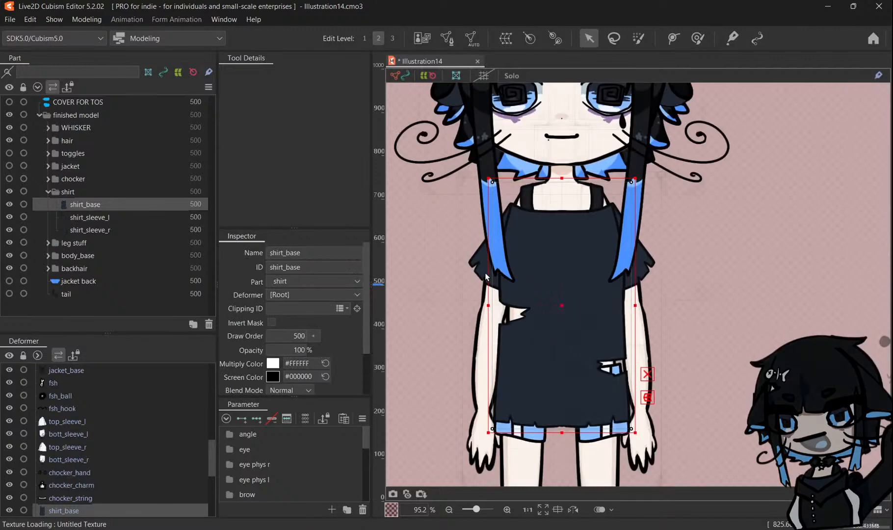
{"action": "left_click", "coordinate": [47, 191]}
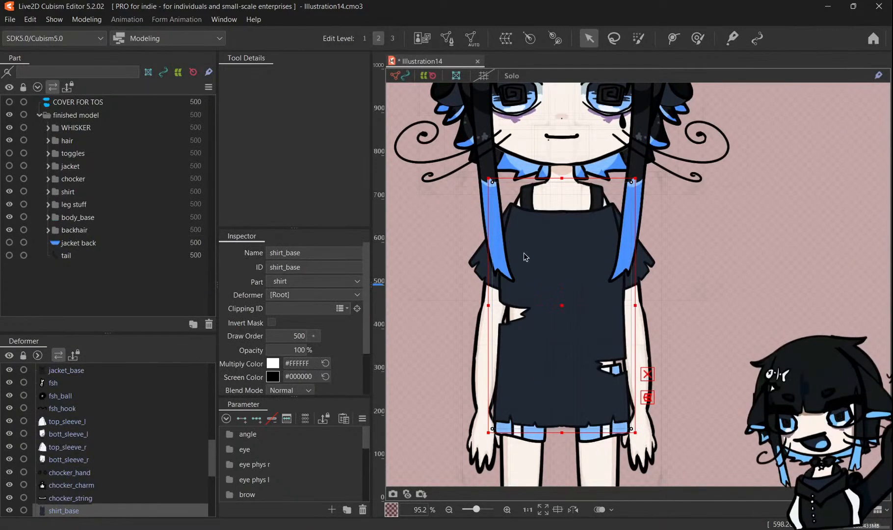
{"action": "scroll", "coordinate": [523, 252], "scroll_direction": "down", "scroll_amount": 2}
{"action": "scroll", "coordinate": [602, 269], "scroll_direction": "up", "scroll_amount": 3}
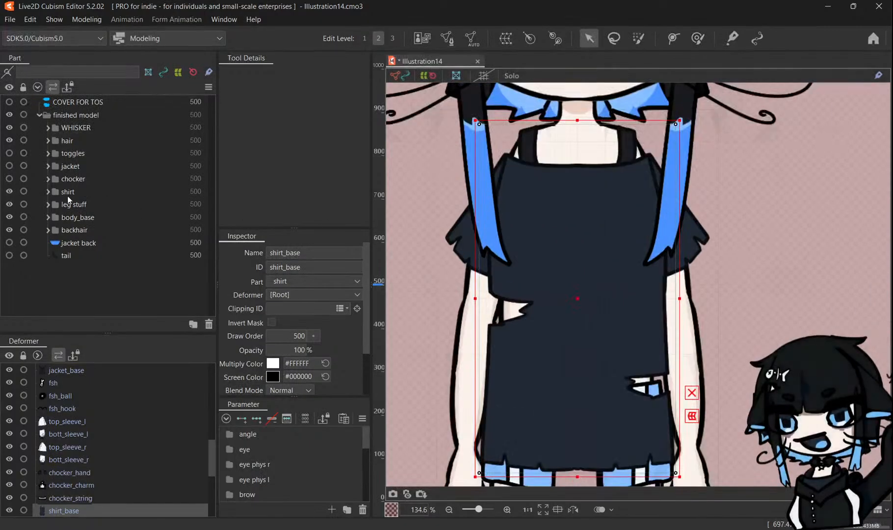
{"action": "left_click", "coordinate": [47, 191]}
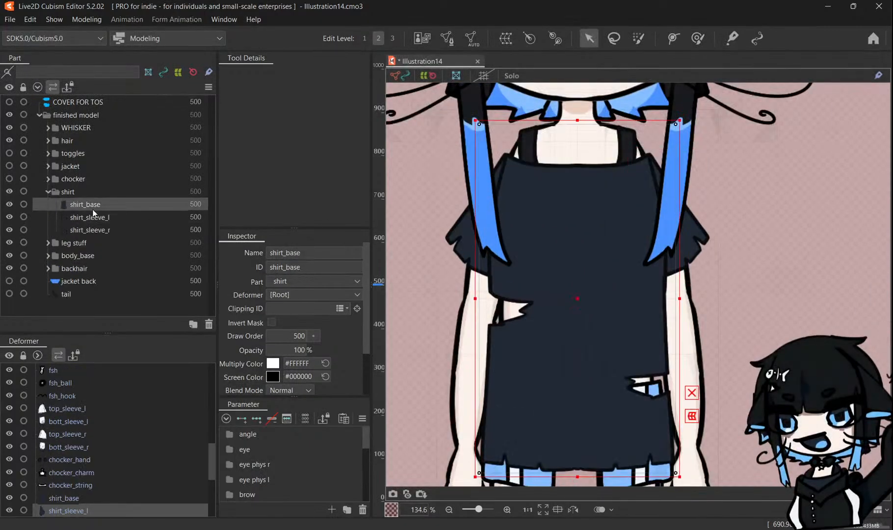
{"action": "left_click", "coordinate": [96, 231]}
{"action": "left_click", "coordinate": [103, 203]}
{"action": "left_click", "coordinate": [112, 242]}
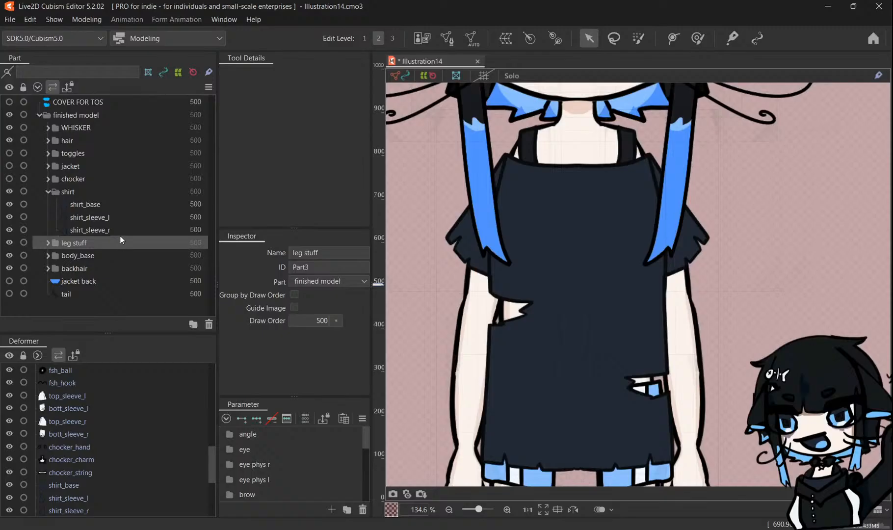
{"action": "left_click", "coordinate": [98, 231]}
Expand the leg stuff part and examine its shoes, socks and shorts.
{"action": "left_click", "coordinate": [54, 245]}
{"action": "left_click", "coordinate": [48, 243]}
{"action": "scroll", "coordinate": [134, 196], "scroll_direction": "down", "scroll_amount": 2}
{"action": "scroll", "coordinate": [475, 241], "scroll_direction": "down", "scroll_amount": 5}
{"action": "scroll", "coordinate": [471, 296], "scroll_direction": "up", "scroll_amount": 3}
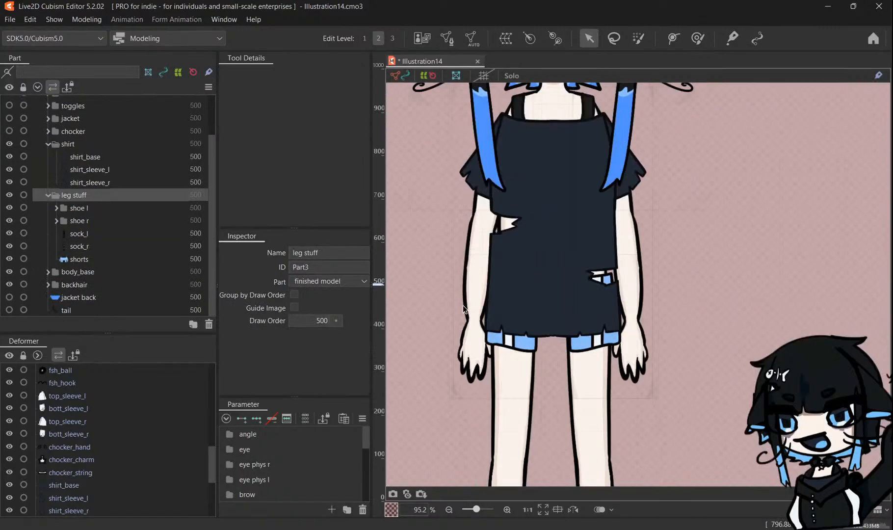
Create a warp deformer as parent of shirt_base in the shirt part, with 5 × 5 warp and 2 × 2 Bezier divisions.
{"action": "left_click", "coordinate": [62, 172]}
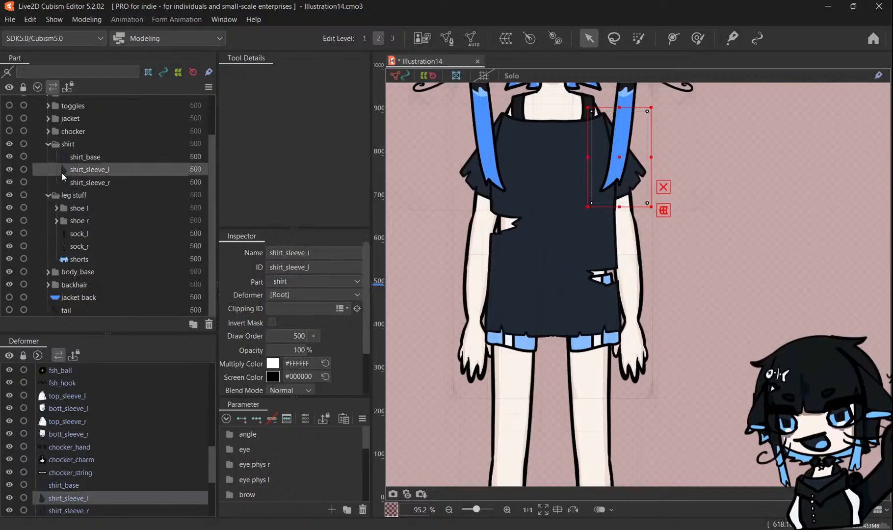
{"action": "left_click", "coordinate": [62, 159]}
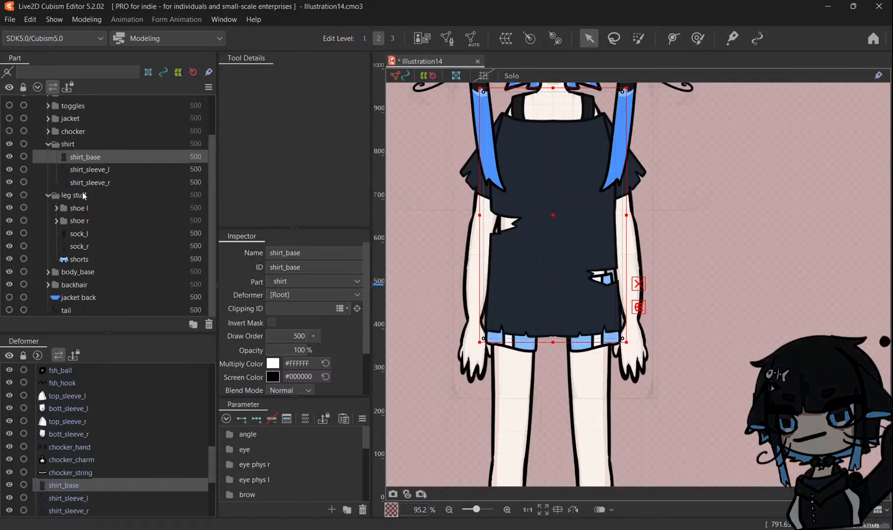
{"action": "left_click", "coordinate": [505, 38]}
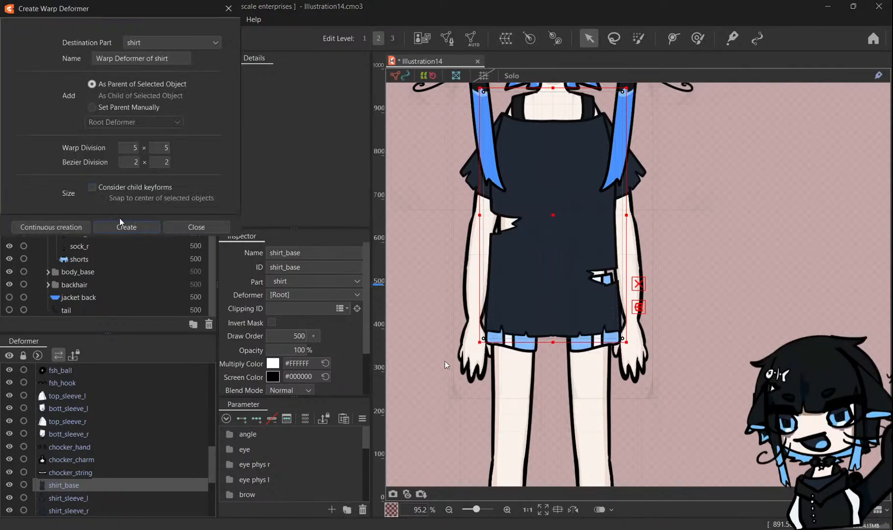
{"action": "left_click", "coordinate": [123, 226]}
Try squashing the shirt's warp deformer upward to uncover the shorts and creating a warp deformer for the shorts.
{"action": "left_click_drag", "start_coordinate": [553, 353], "coordinate": [577, 210]}
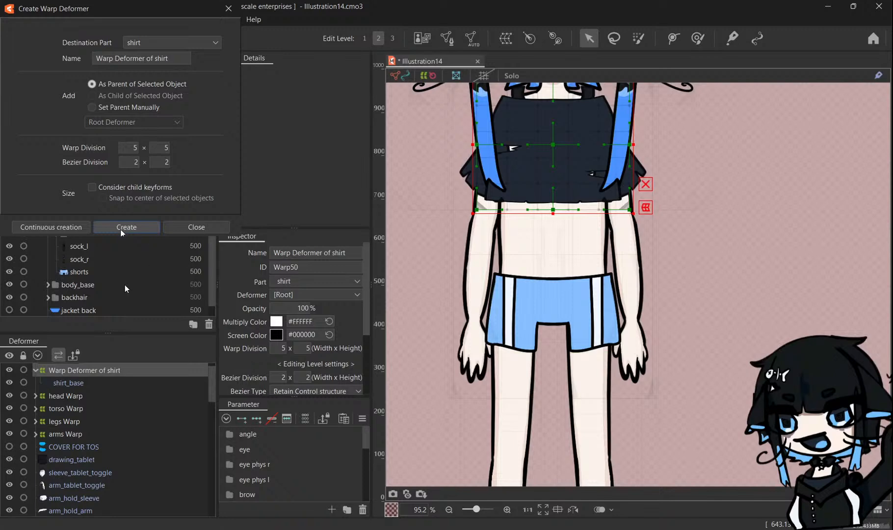
{"action": "left_click", "coordinate": [141, 274]}
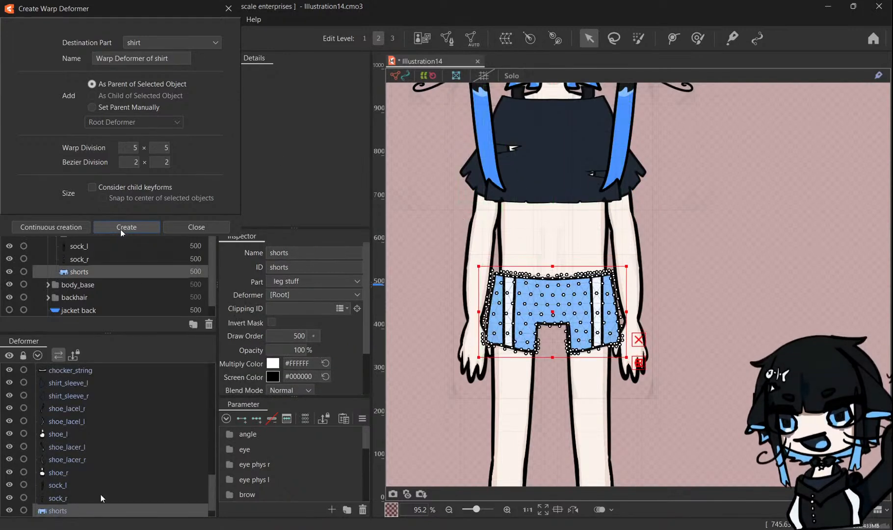
{"action": "scroll", "coordinate": [102, 498], "scroll_direction": "down", "scroll_amount": 1}
{"action": "left_click", "coordinate": [121, 228]}
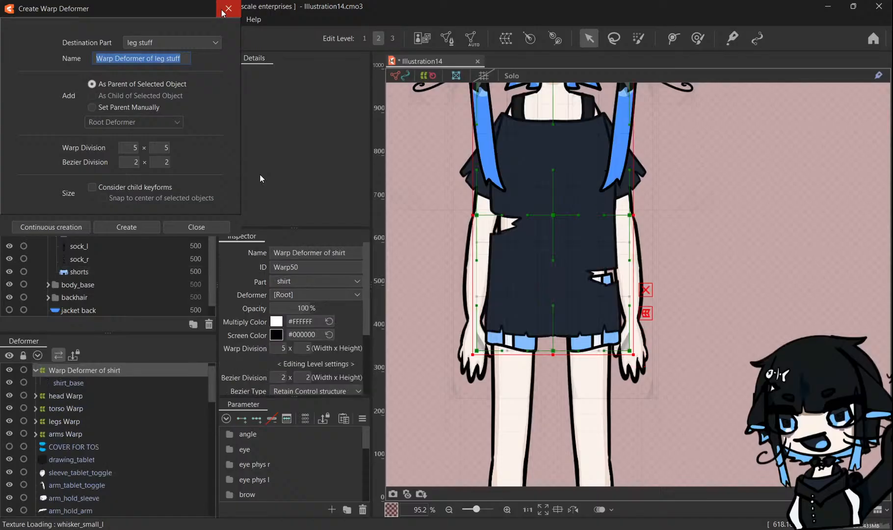
Add three Angle X keyforms to the shirt's warp deformer and, at Angle X 30, squash it upward to uncover the shorts.
{"action": "left_click", "coordinate": [232, 436]}
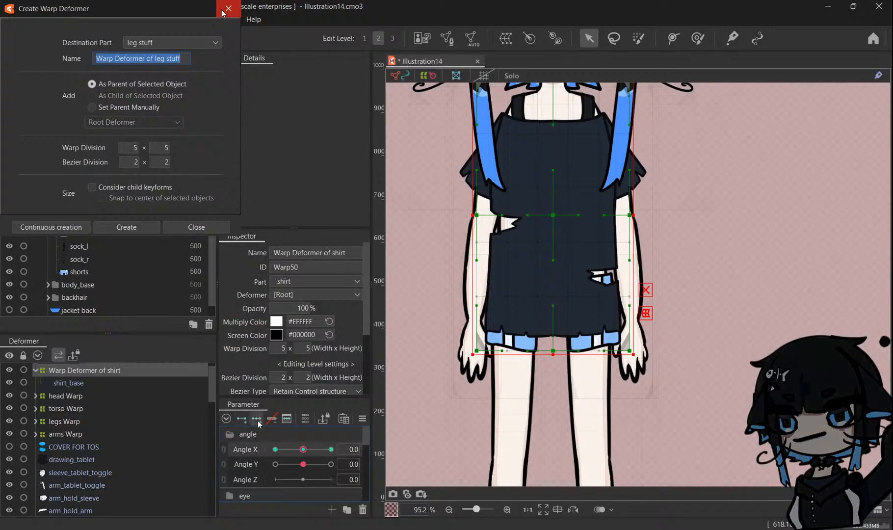
{"action": "left_click", "coordinate": [330, 449]}
{"action": "left_click_drag", "start_coordinate": [550, 354], "coordinate": [553, 217]}
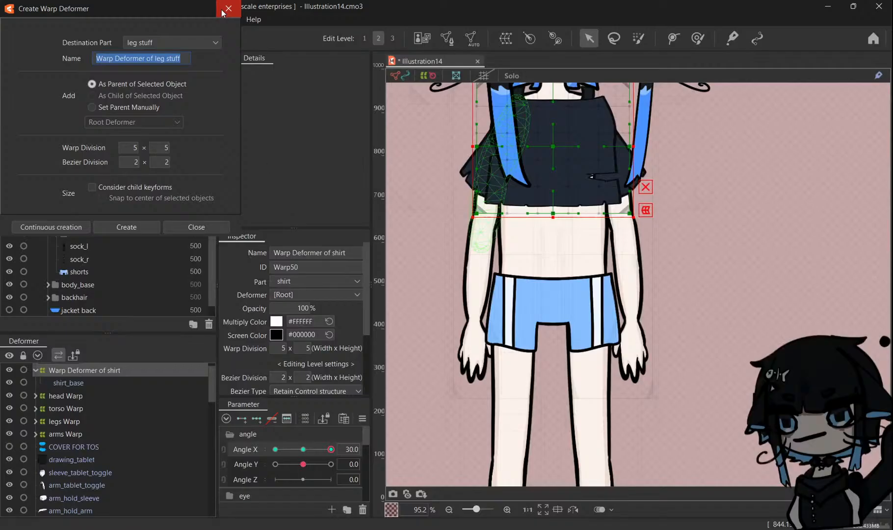
Create a 5 × 5 warp deformer named body xy in the leg stuff part as parent of the shorts.
{"action": "left_click", "coordinate": [102, 272]}
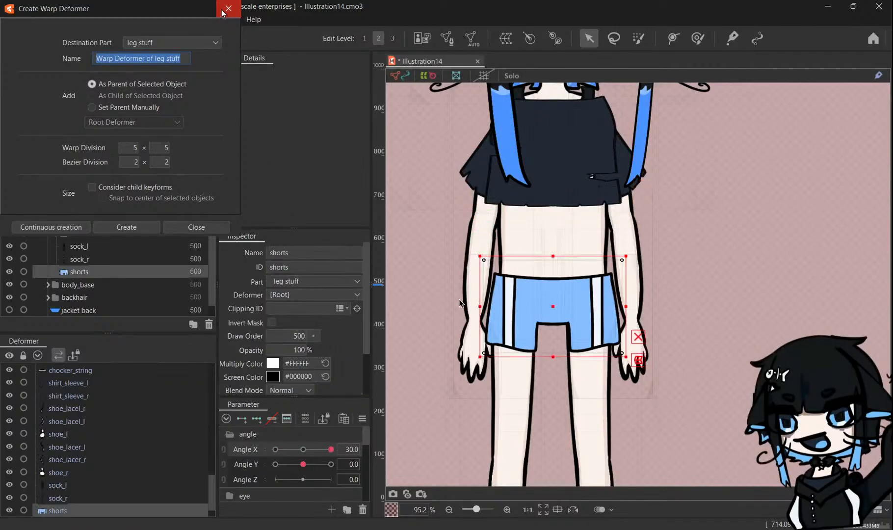
{"action": "left_click", "coordinate": [457, 249]}
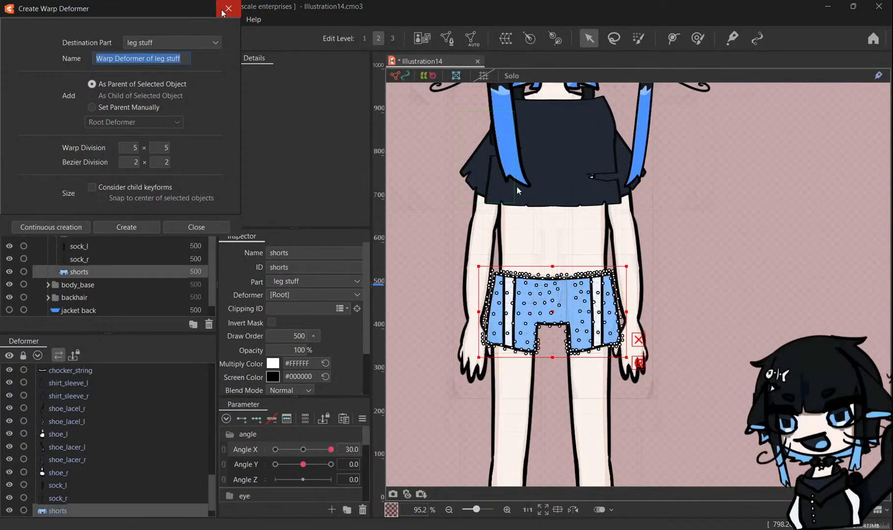
{"action": "left_click", "coordinate": [518, 186]}
{"action": "scroll", "coordinate": [541, 357], "scroll_direction": "up", "scroll_amount": 3}
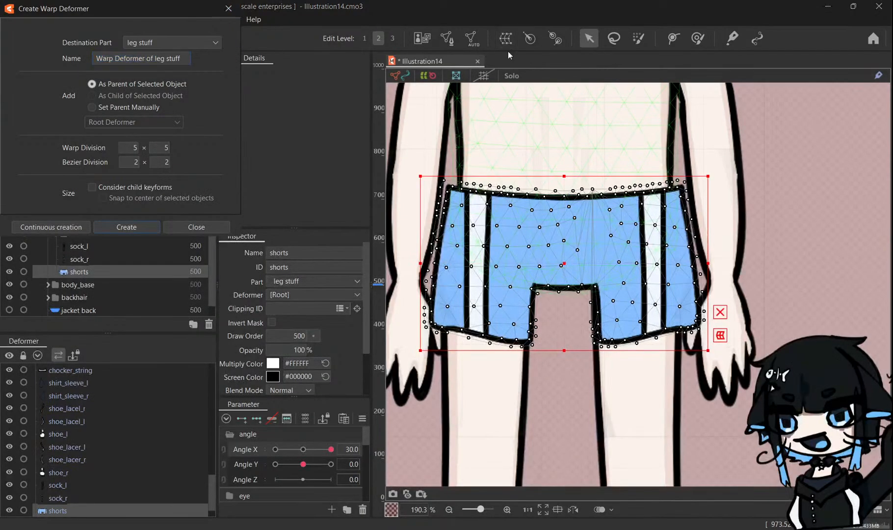
{"action": "left_click_drag", "start_coordinate": [188, 58], "coordinate": [95, 59]}
{"action": "left_click", "coordinate": [62, 226]}
Create a 5 × 5 warp deformer named body z in the leg stuff part as parent of body xy.
{"action": "double_click", "coordinate": [116, 58]}
{"action": "type", "text": "z"}
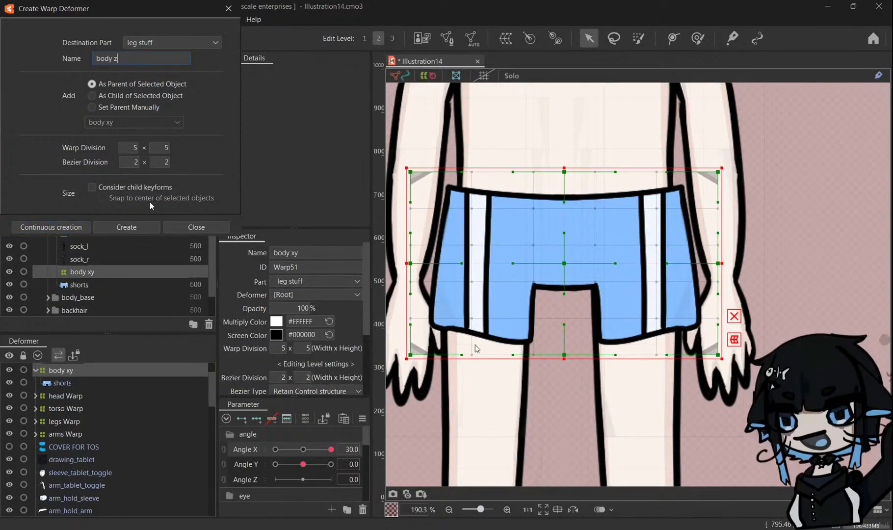
{"action": "left_click", "coordinate": [142, 224]}
Add three keyforms each on Body X and Body Y to the body xy deformer and unlink the two parameters.
{"action": "scroll", "coordinate": [291, 449], "scroll_direction": "down", "scroll_amount": 3}
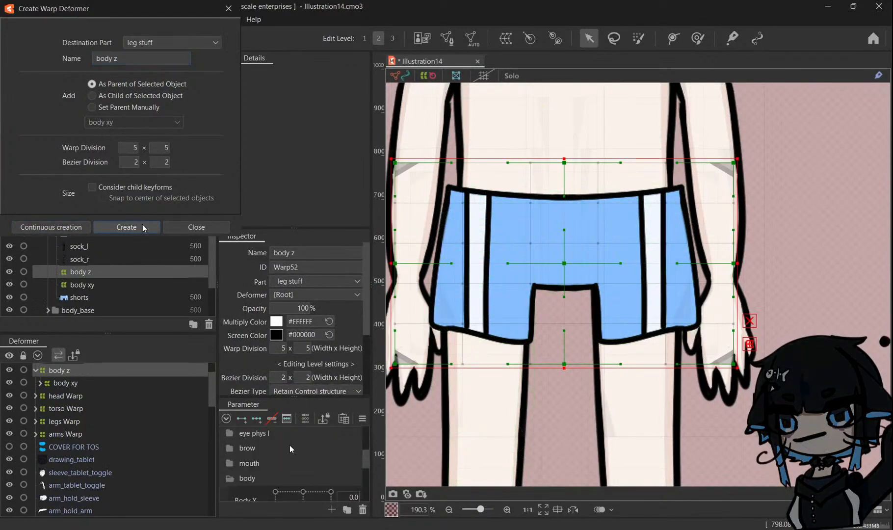
{"action": "scroll", "coordinate": [291, 449], "scroll_direction": "down", "scroll_amount": 2}
{"action": "left_click", "coordinate": [139, 383]}
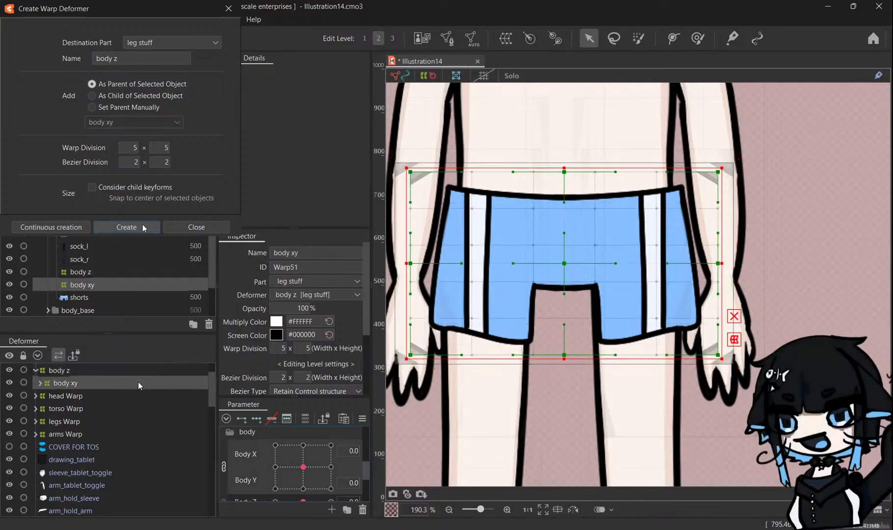
{"action": "left_click", "coordinate": [256, 419]}
{"action": "left_click", "coordinate": [223, 466]}
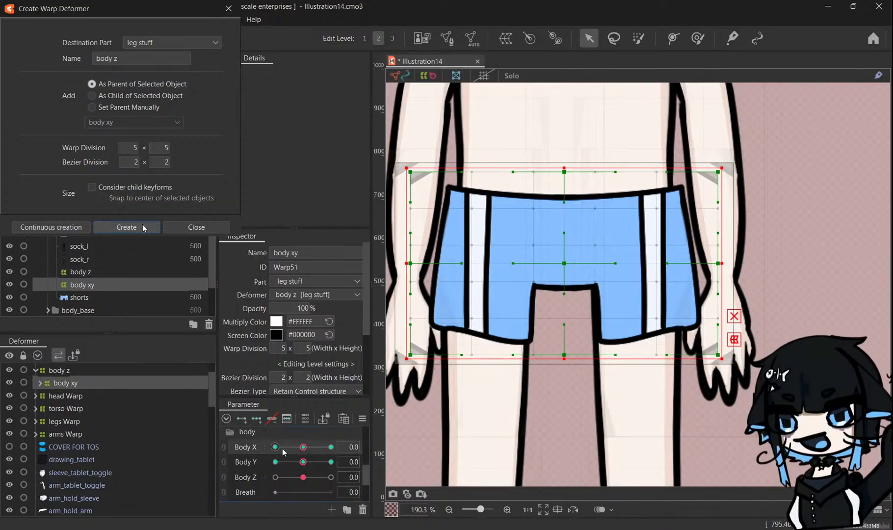
Try shifting the body xy deformer sideways and bending its center and lower-middle points at Body X 10 and -10.
{"action": "left_click_drag", "start_coordinate": [283, 452], "coordinate": [330, 447]}
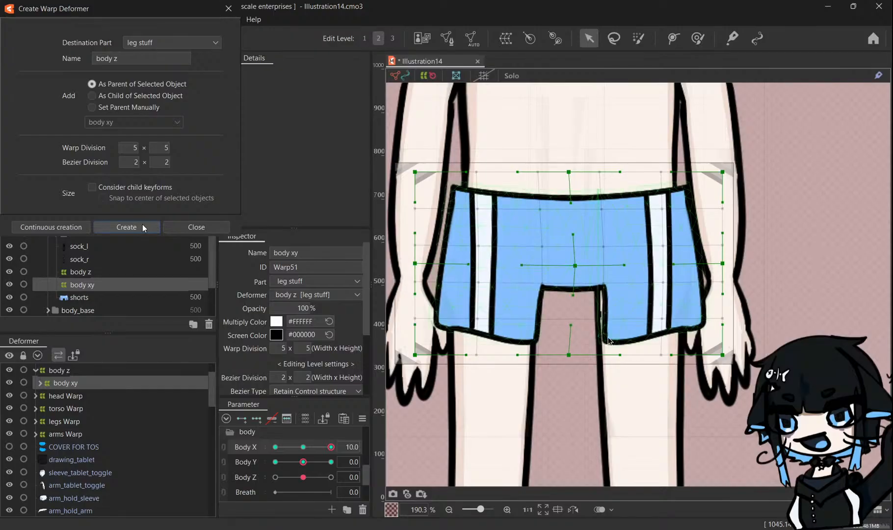
{"action": "left_click_drag", "start_coordinate": [604, 352], "coordinate": [565, 358]}
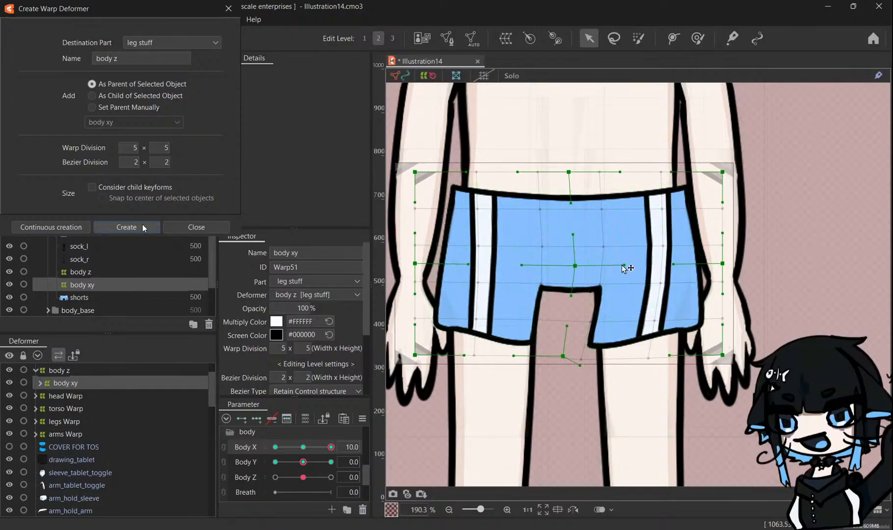
{"action": "left_click_drag", "start_coordinate": [623, 268], "coordinate": [602, 265]}
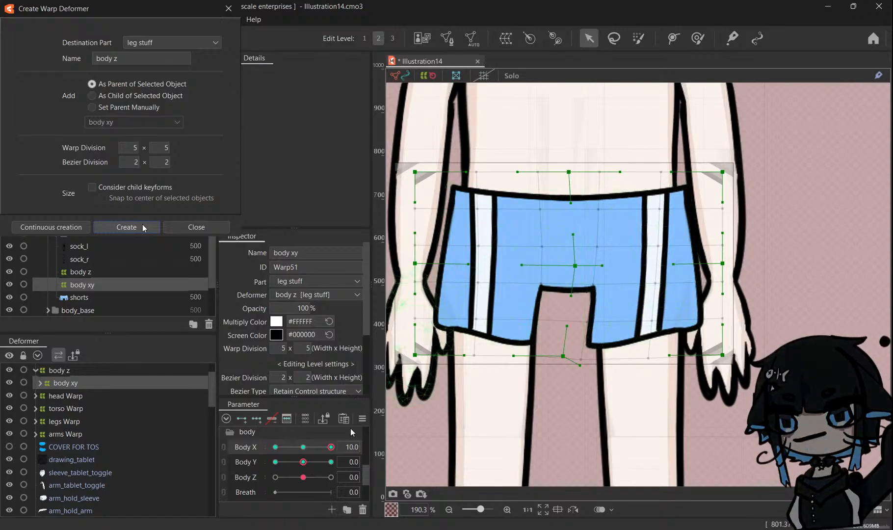
{"action": "left_click_drag", "start_coordinate": [332, 447], "coordinate": [404, 435]}
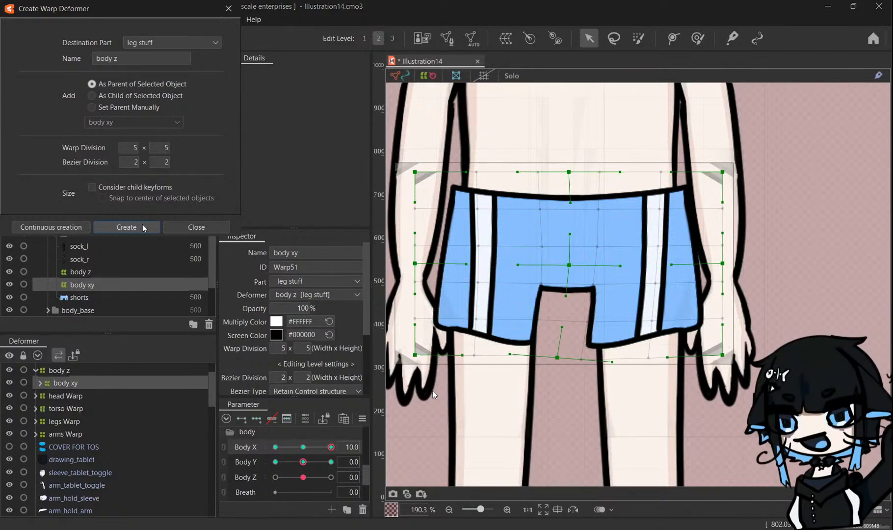
{"action": "left_click_drag", "start_coordinate": [314, 457], "coordinate": [244, 448]}
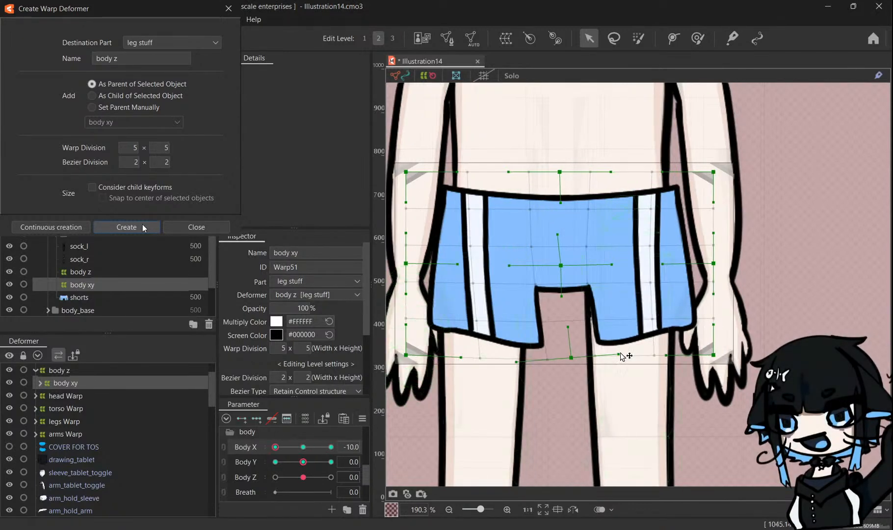
{"action": "left_click_drag", "start_coordinate": [575, 359], "coordinate": [556, 360]}
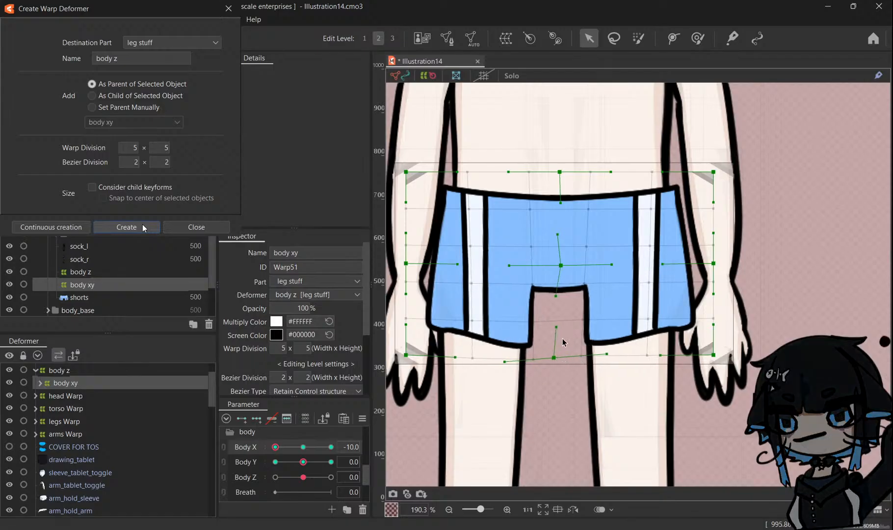
{"action": "left_click_drag", "start_coordinate": [566, 266], "coordinate": [554, 265]}
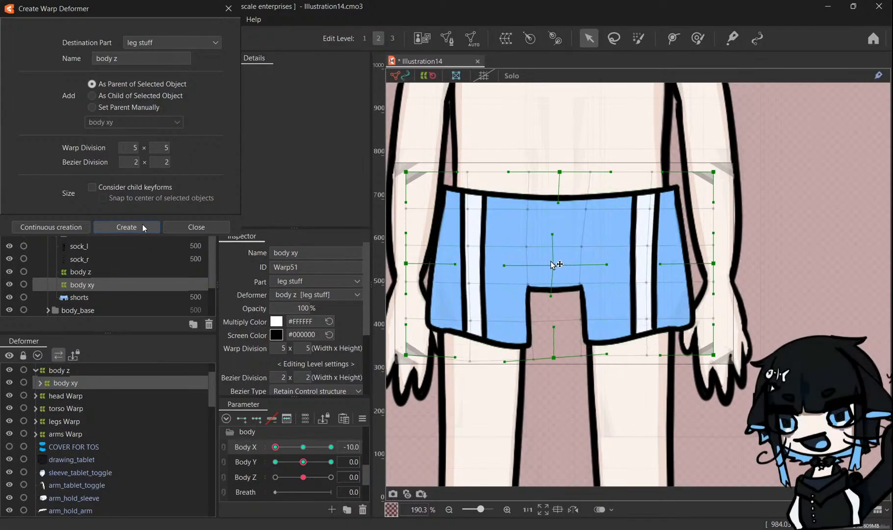
{"action": "mouse_move", "coordinate": [296, 447]}
{"action": "left_mouse_down"}
{"action": "mouse_move", "coordinate": [331, 445]}
{"action": "mouse_move", "coordinate": [297, 445]}
{"action": "left_mouse_up"}
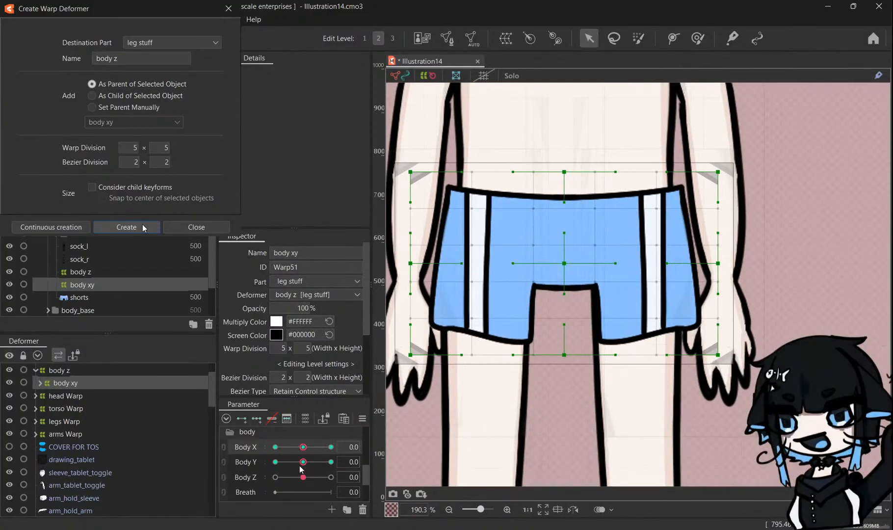
At Body X 10, shift the body xy deformer's center and lower-middle points slightly to the right and compare with Body X -10.
{"action": "left_click_drag", "start_coordinate": [303, 462], "coordinate": [332, 448]}
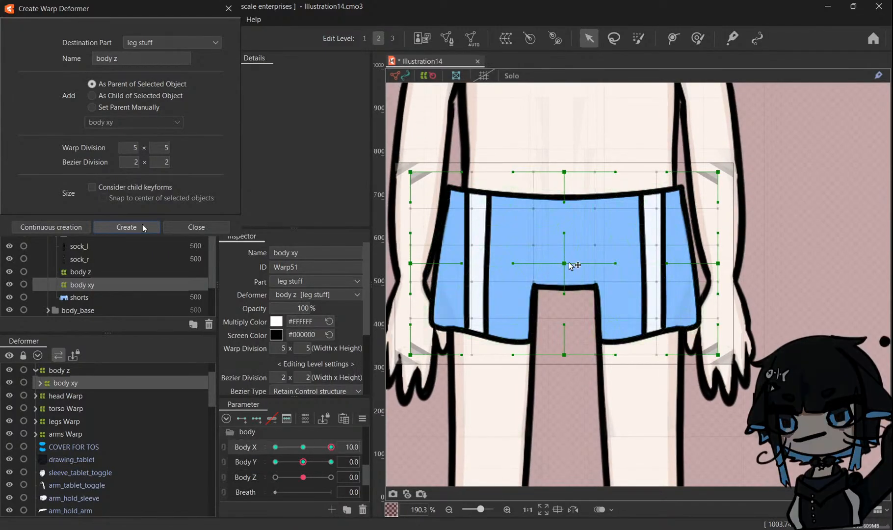
{"action": "left_click_drag", "start_coordinate": [568, 264], "coordinate": [572, 266]}
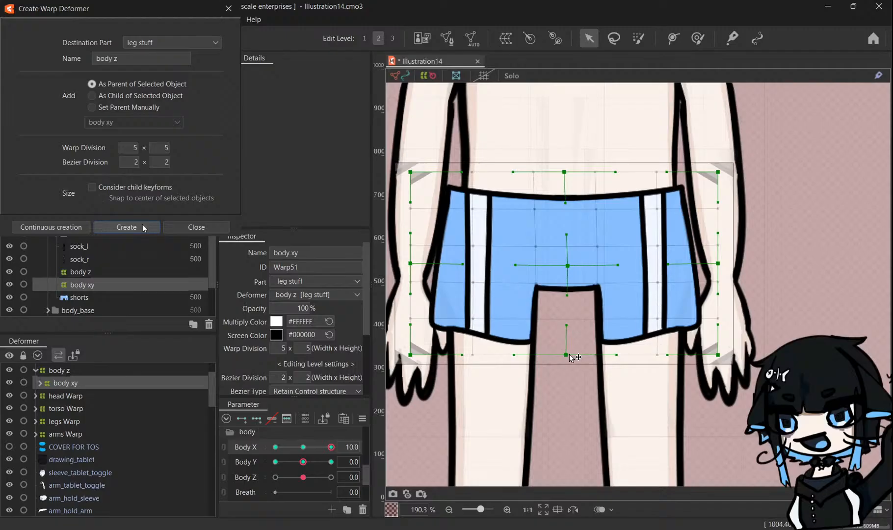
{"action": "left_click_drag", "start_coordinate": [570, 356], "coordinate": [572, 356]}
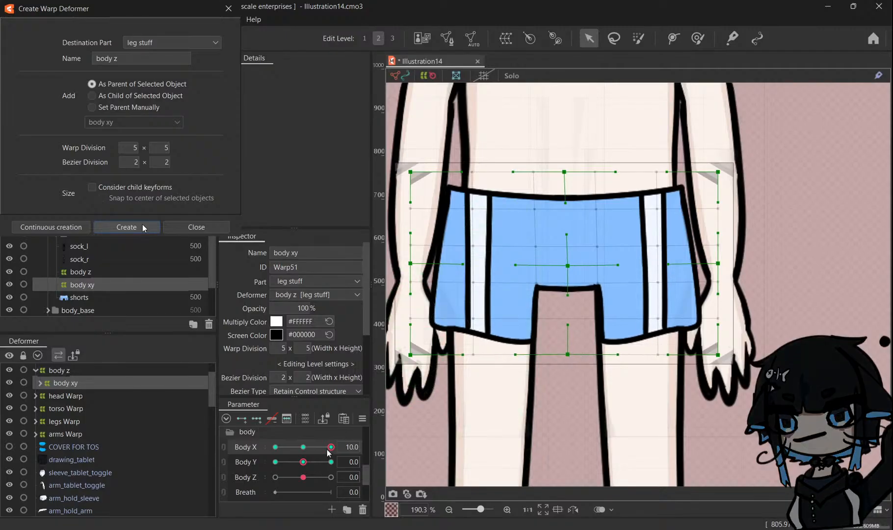
{"action": "left_click_drag", "start_coordinate": [328, 452], "coordinate": [275, 449]}
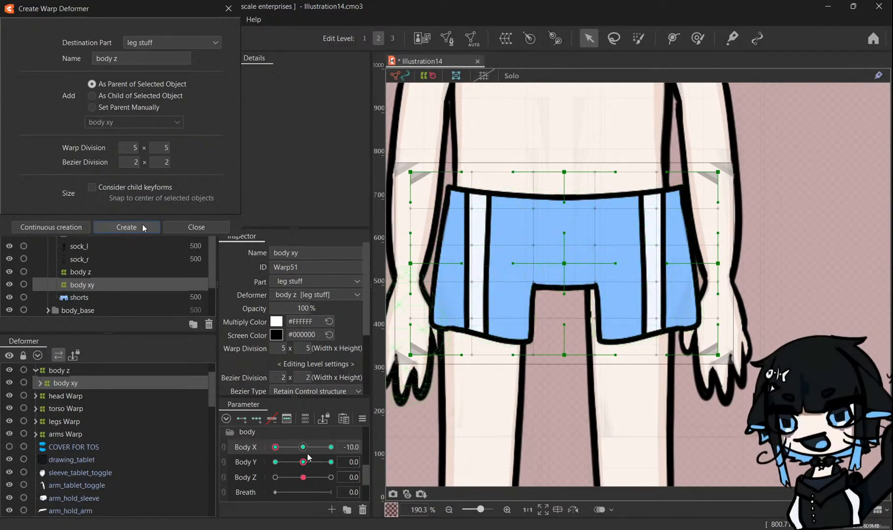
{"action": "left_click", "coordinate": [330, 446]}
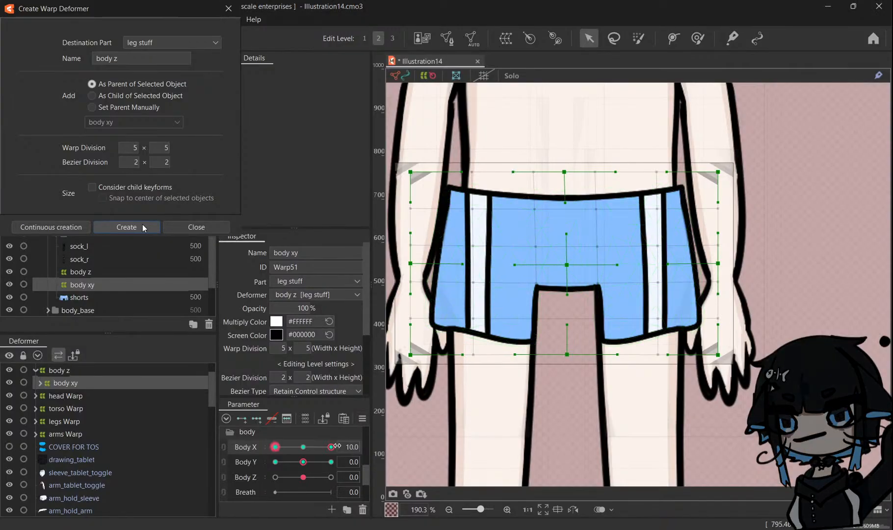
At Body X -10, shift the body xy deformer's center and lower-middle points slightly to the left and return Body X to 0.
{"action": "left_click", "coordinate": [276, 447]}
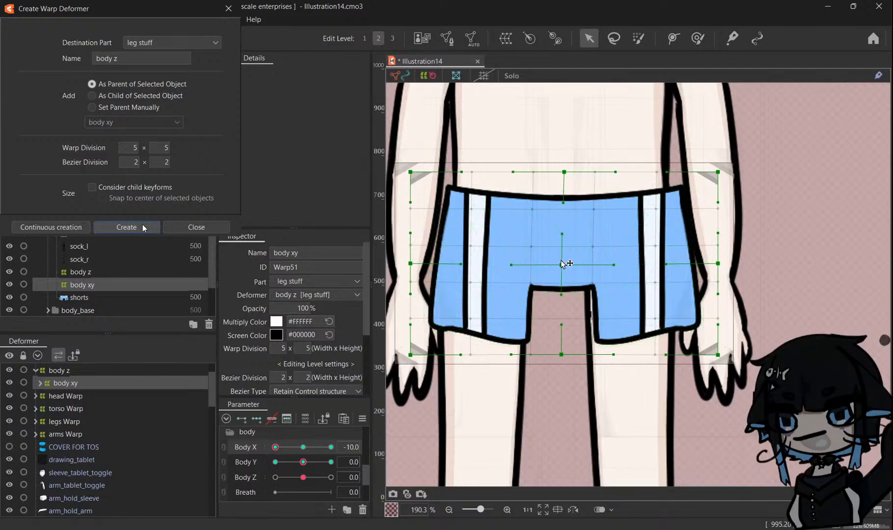
{"action": "left_click_drag", "start_coordinate": [562, 265], "coordinate": [555, 264]}
{"action": "left_click_drag", "start_coordinate": [561, 354], "coordinate": [555, 355]}
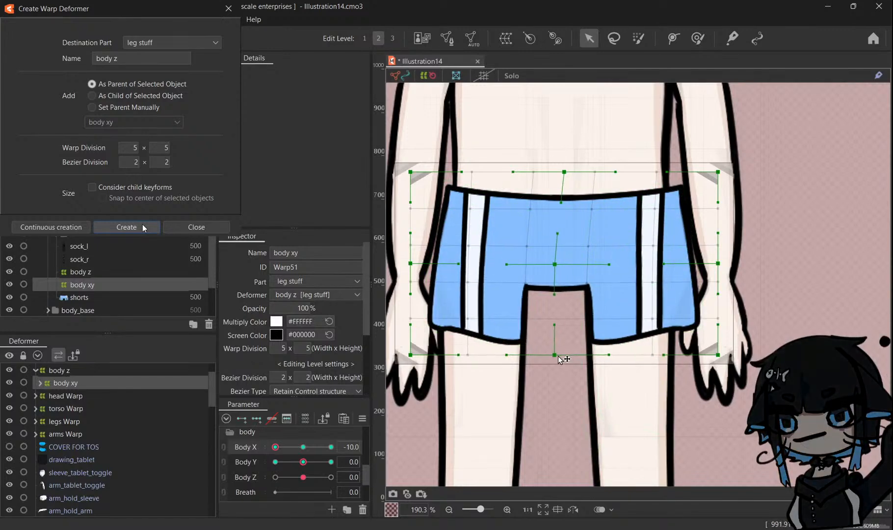
{"action": "scroll", "coordinate": [562, 352], "scroll_direction": "down", "scroll_amount": 3}
{"action": "scroll", "coordinate": [562, 351], "scroll_direction": "up", "scroll_amount": 2}
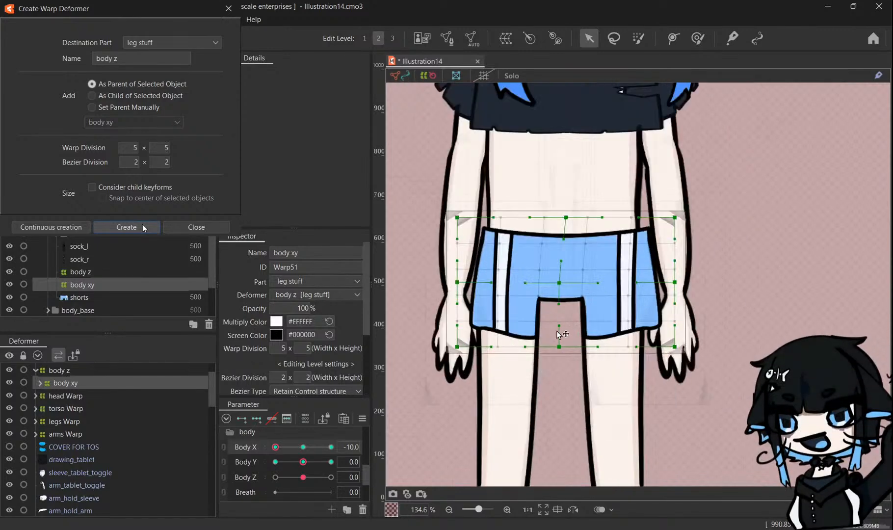
{"action": "left_click", "coordinate": [303, 447]}
{"action": "mouse_move", "coordinate": [303, 448]}
{"action": "left_mouse_down"}
{"action": "mouse_move", "coordinate": [330, 448]}
{"action": "mouse_move", "coordinate": [281, 449]}
{"action": "mouse_move", "coordinate": [303, 449]}
{"action": "left_mouse_up"}
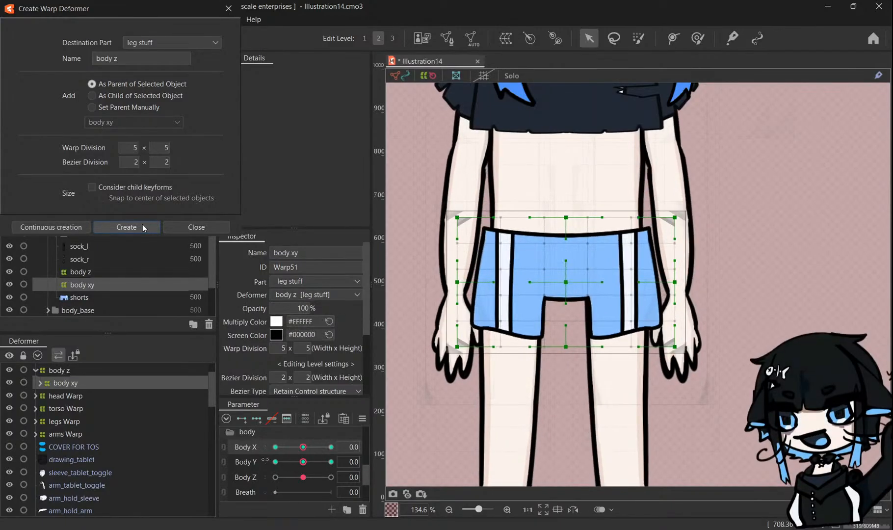
At Body Y 10, raise the body xy deformer's center point so the middle of the shorts curves upward.
{"action": "left_click", "coordinate": [331, 462]}
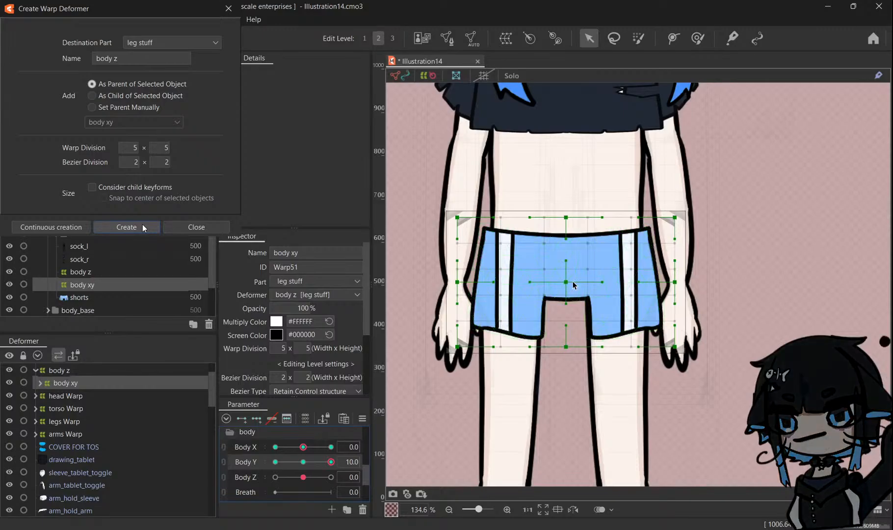
{"action": "key", "text": "ctrl+a"}
{"action": "mouse_move", "coordinate": [564, 282]}
{"action": "left_mouse_down"}
{"action": "mouse_move", "coordinate": [564, 261]}
{"action": "mouse_move", "coordinate": [562, 283]}
{"action": "left_mouse_up"}
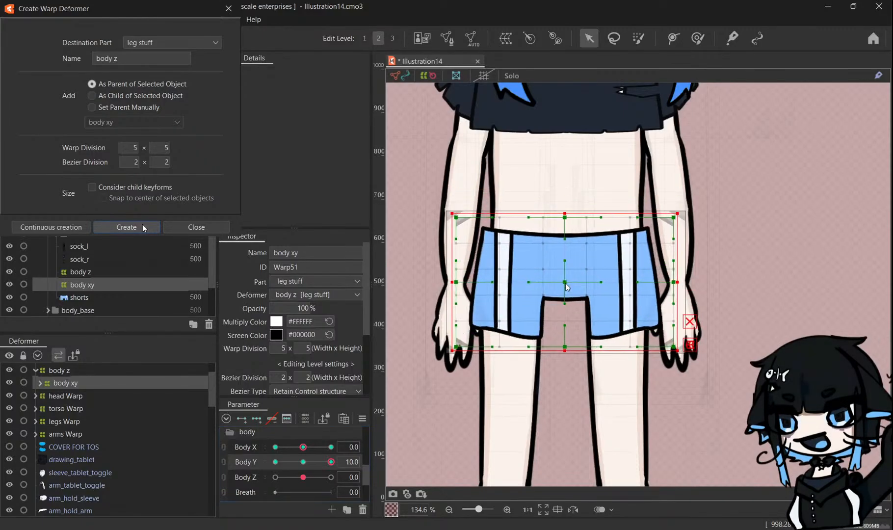
{"action": "key", "text": "ctrl+z"}
{"action": "key", "text": "Escape"}
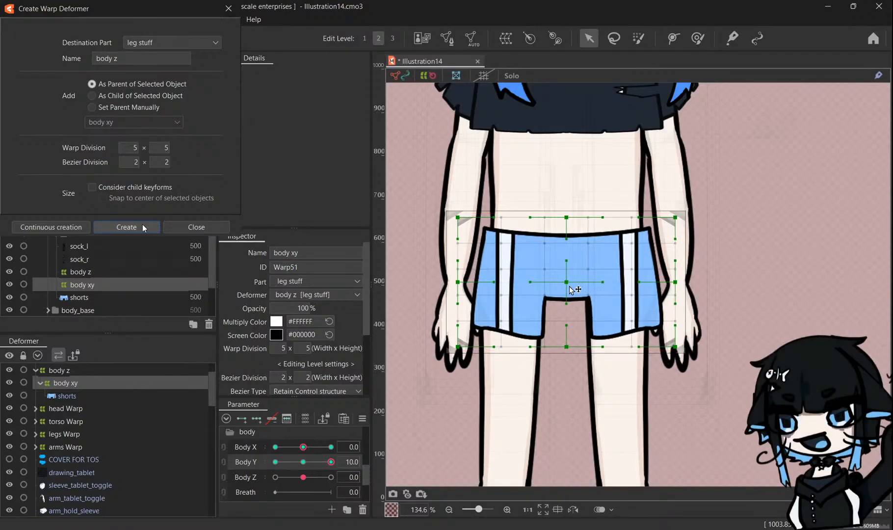
{"action": "left_click_drag", "start_coordinate": [568, 286], "coordinate": [568, 279]}
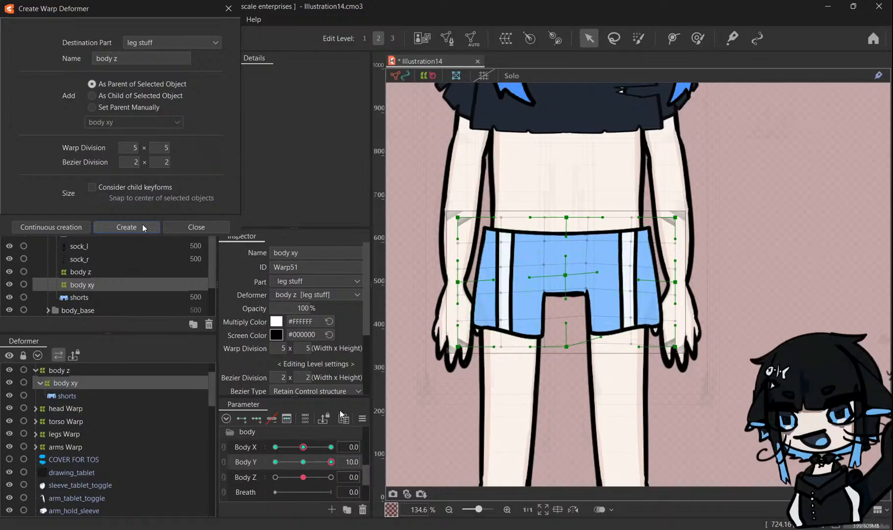
At Body Y -10, move the whole body xy deformer down, raise its center point slightly, and return Body Y to 0.
{"action": "left_click_drag", "start_coordinate": [330, 462], "coordinate": [269, 388]}
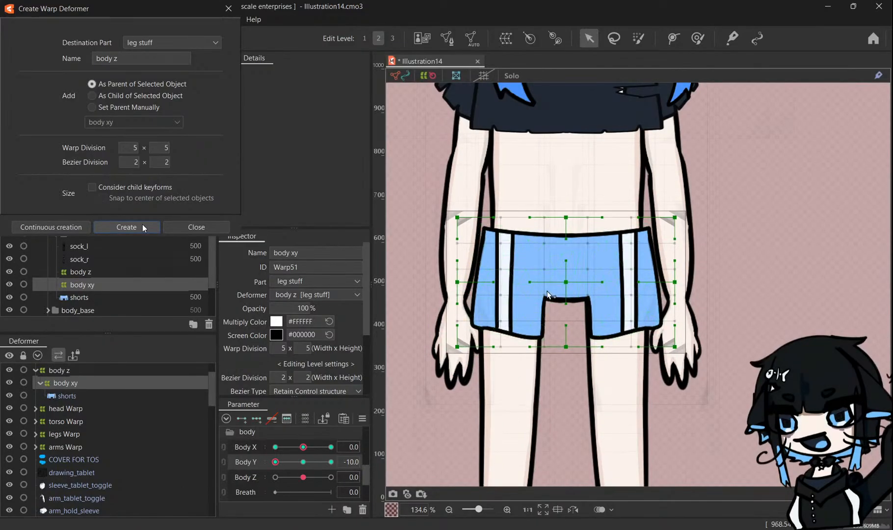
{"action": "left_click", "coordinate": [143, 225]}
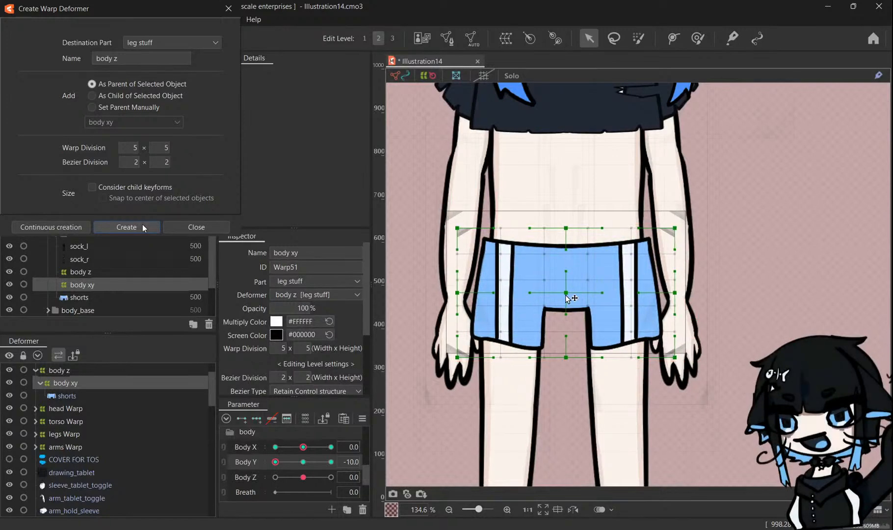
{"action": "left_click_drag", "start_coordinate": [567, 298], "coordinate": [565, 292]}
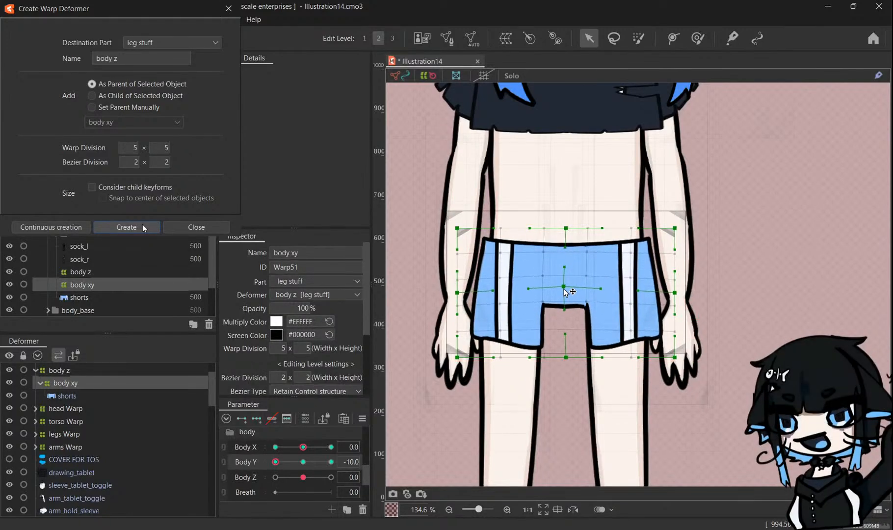
{"action": "left_click_drag", "start_coordinate": [291, 467], "coordinate": [241, 478]}
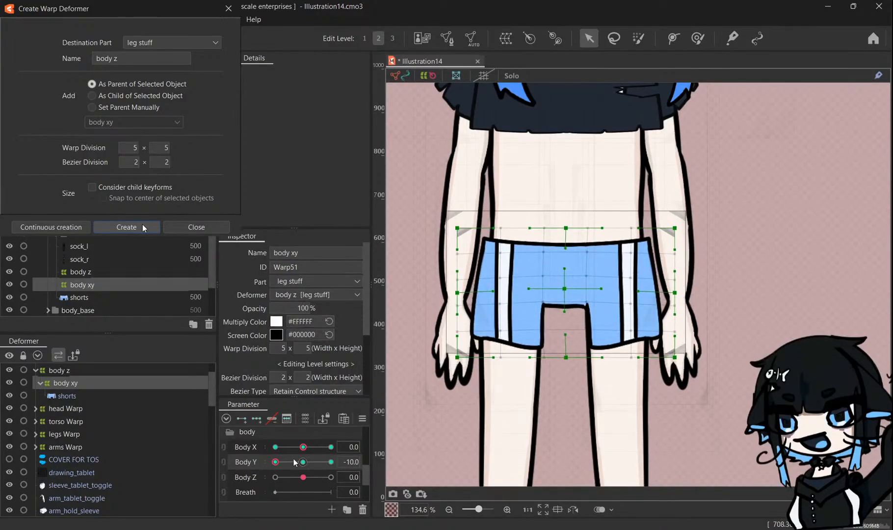
{"action": "left_click_drag", "start_coordinate": [294, 462], "coordinate": [303, 461]}
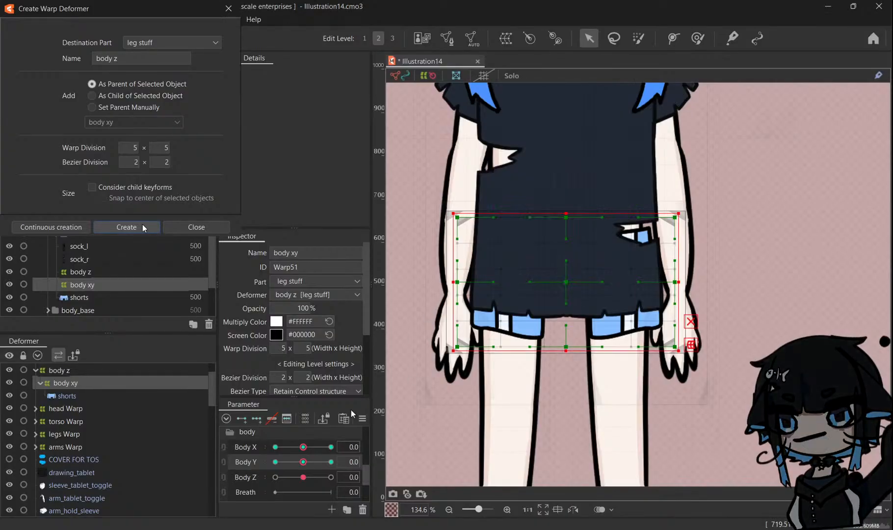
Link Body X and Body Y into one combined grid and adjust Angle X to uncover the shorts again.
{"action": "left_click", "coordinate": [223, 447]}
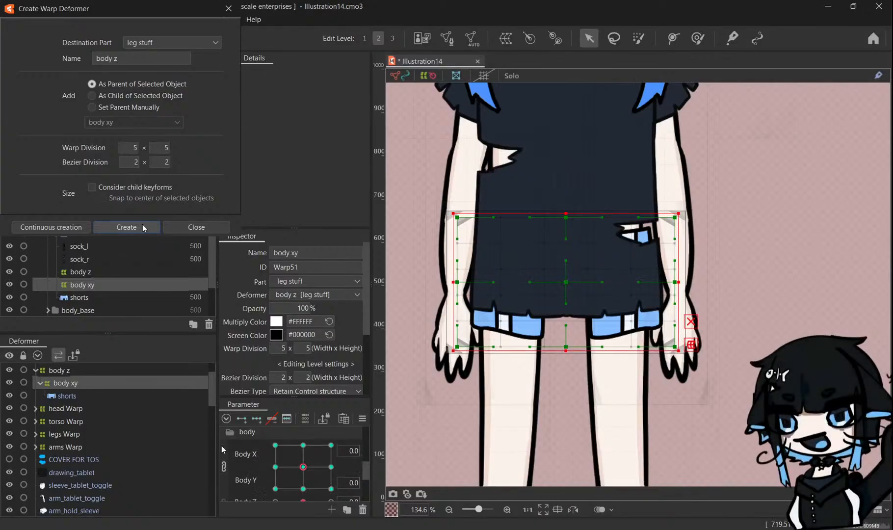
{"action": "mouse_move", "coordinate": [303, 467]}
{"action": "left_mouse_down"}
{"action": "mouse_move", "coordinate": [281, 448]}
{"action": "mouse_move", "coordinate": [293, 448]}
{"action": "mouse_move", "coordinate": [303, 469]}
{"action": "left_mouse_up"}
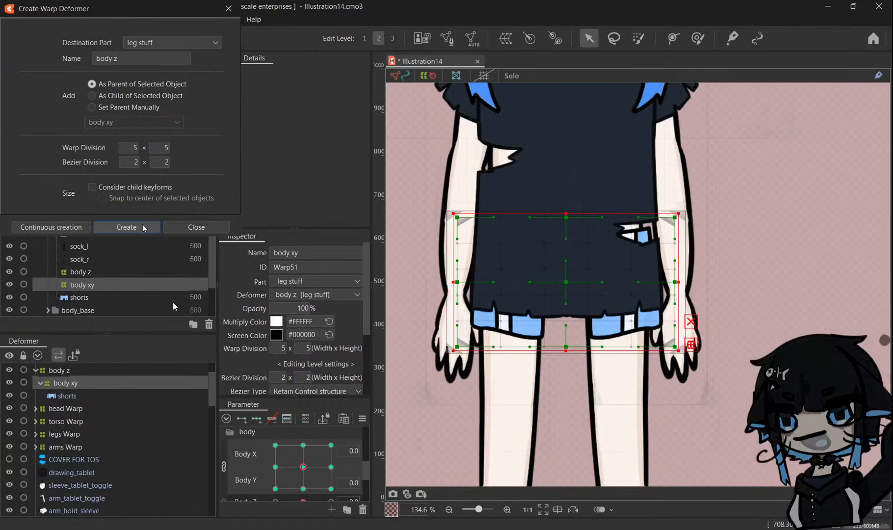
{"action": "scroll", "coordinate": [240, 460], "scroll_direction": "up", "scroll_amount": 10}
{"action": "scroll", "coordinate": [342, 447], "scroll_direction": "down", "scroll_amount": 10}
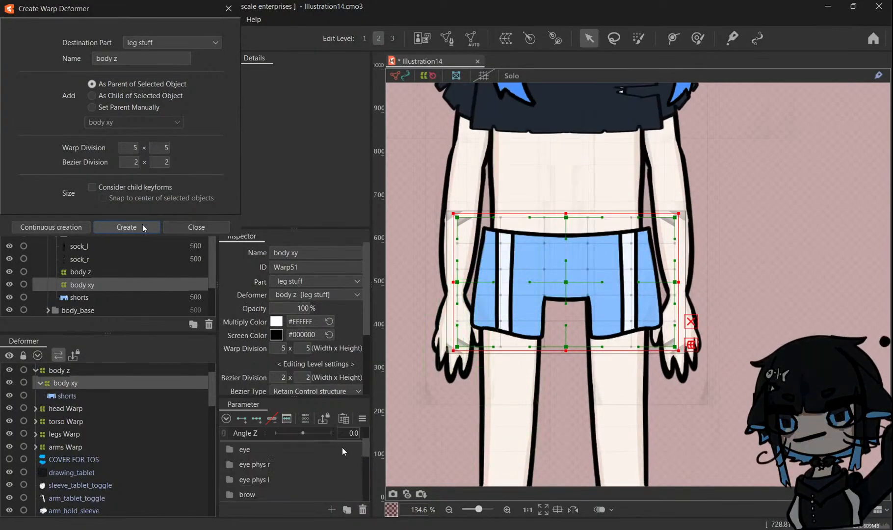
Check how the shorts follow the body across the corners of the combined Body X and Body Y grid, ending at the center.
{"action": "left_click_drag", "start_coordinate": [310, 465], "coordinate": [355, 401]}
{"action": "left_click_drag", "start_coordinate": [331, 445], "coordinate": [389, 527]}
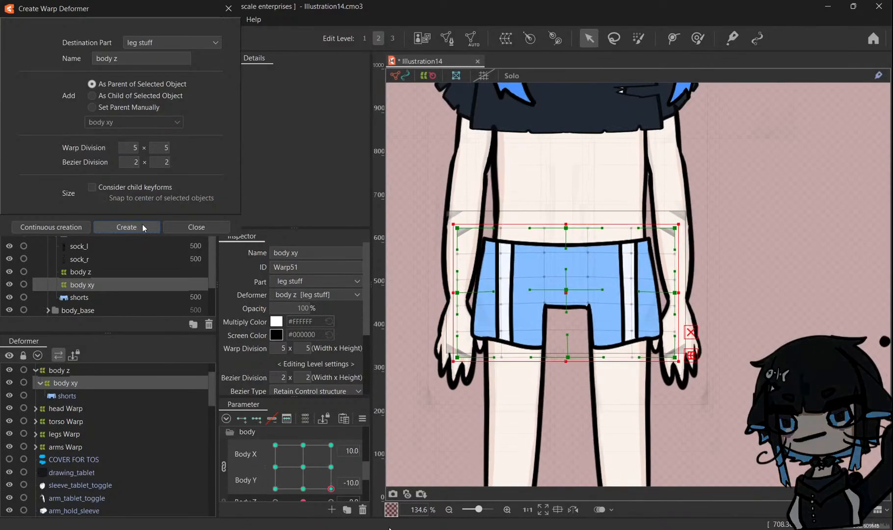
{"action": "left_click", "coordinate": [308, 471]}
Return the body parameters to 0, add three keys on Body Z for the shorts' body z deformer, and set Body Z to 10.
{"action": "scroll", "coordinate": [313, 466], "scroll_direction": "down", "scroll_amount": 2}
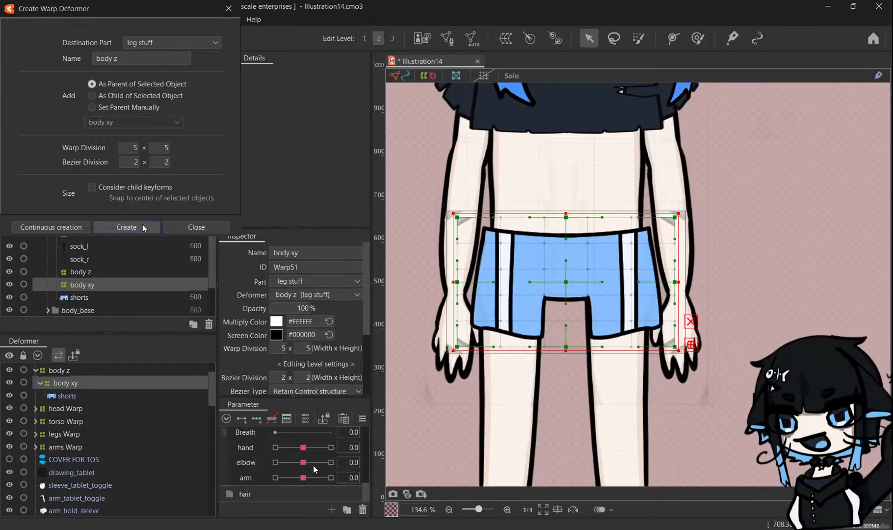
{"action": "scroll", "coordinate": [313, 465], "scroll_direction": "up", "scroll_amount": 1}
{"action": "mouse_move", "coordinate": [313, 464]}
{"action": "left_mouse_down"}
{"action": "mouse_move", "coordinate": [282, 465]}
{"action": "mouse_move", "coordinate": [302, 459]}
{"action": "left_mouse_up"}
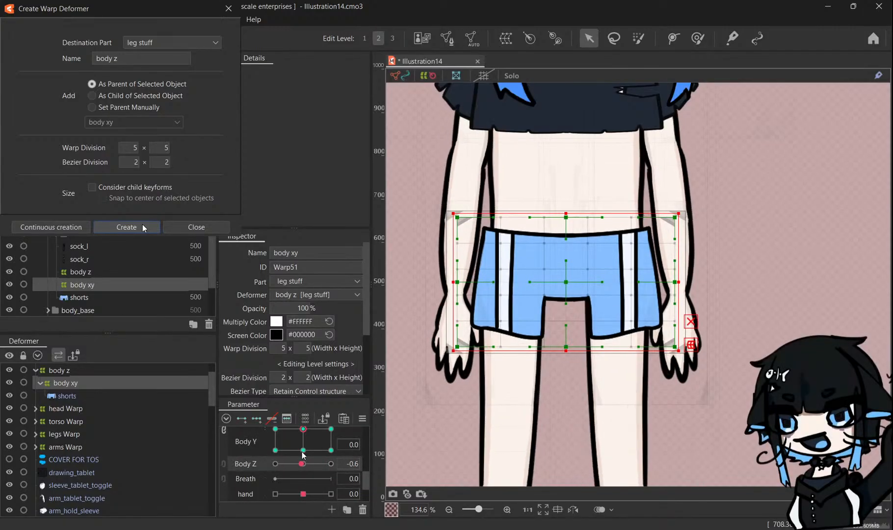
{"action": "left_click", "coordinate": [302, 451]}
{"action": "left_click", "coordinate": [303, 464]}
{"action": "left_click", "coordinate": [303, 432]}
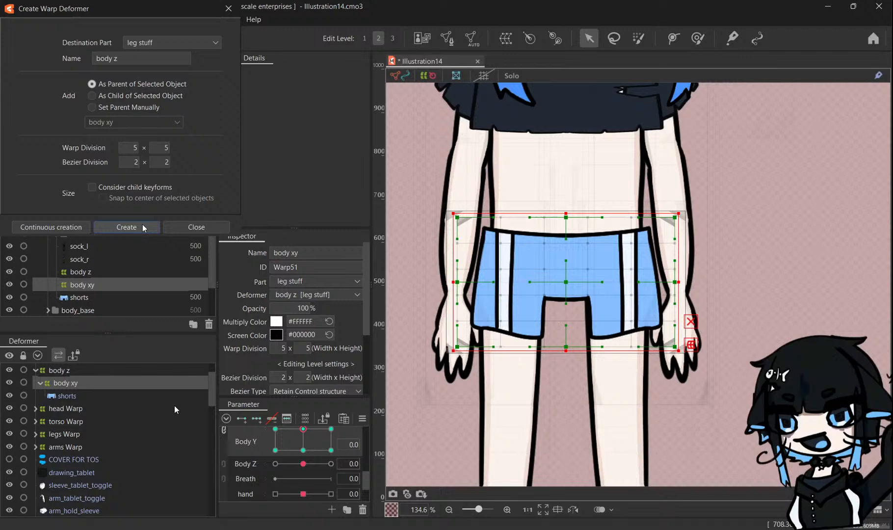
{"action": "left_click", "coordinate": [96, 370]}
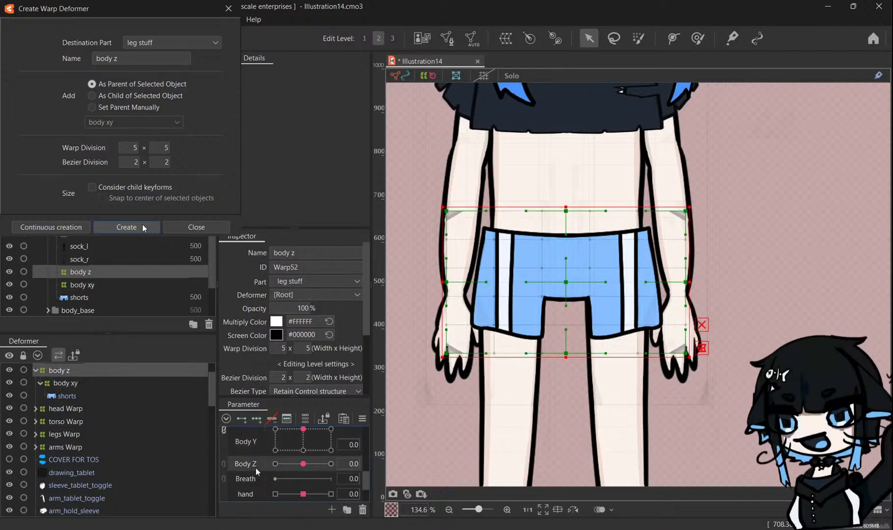
{"action": "left_click", "coordinate": [331, 464]}
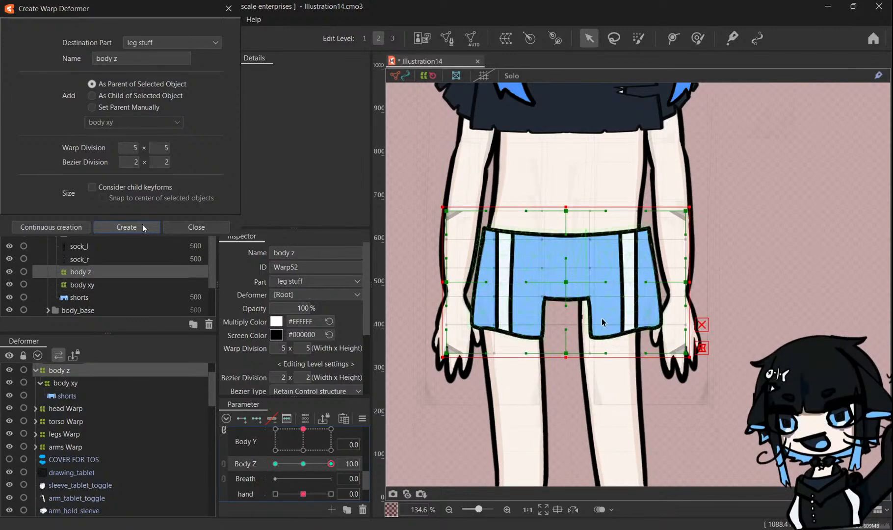
At Body Z 10, shift the body z deformer's center and lower center points sideways so the shorts follow the leaning legs.
{"action": "left_click", "coordinate": [126, 227]}
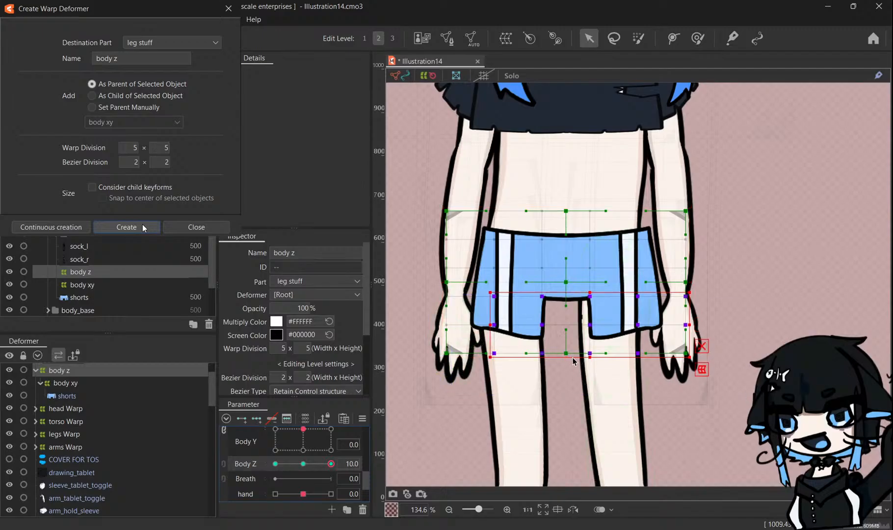
{"action": "left_click_drag", "start_coordinate": [567, 354], "coordinate": [557, 352]}
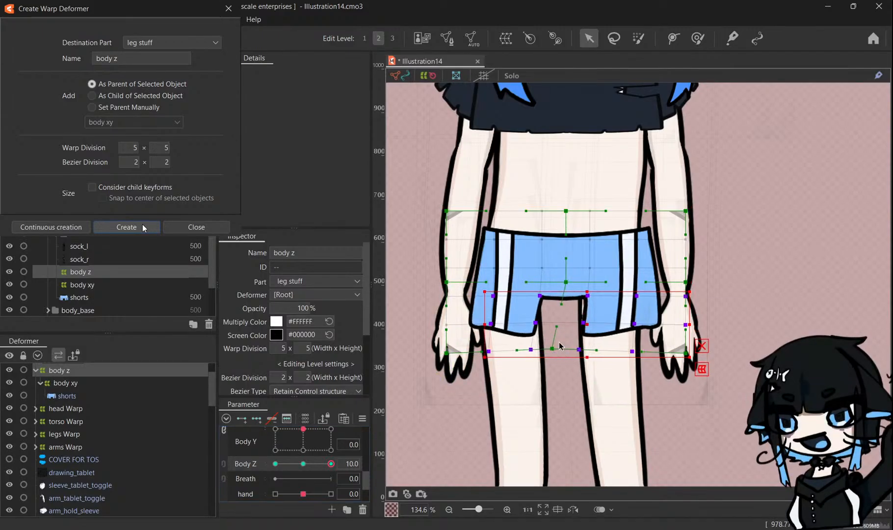
{"action": "left_click_drag", "start_coordinate": [558, 303], "coordinate": [552, 305]}
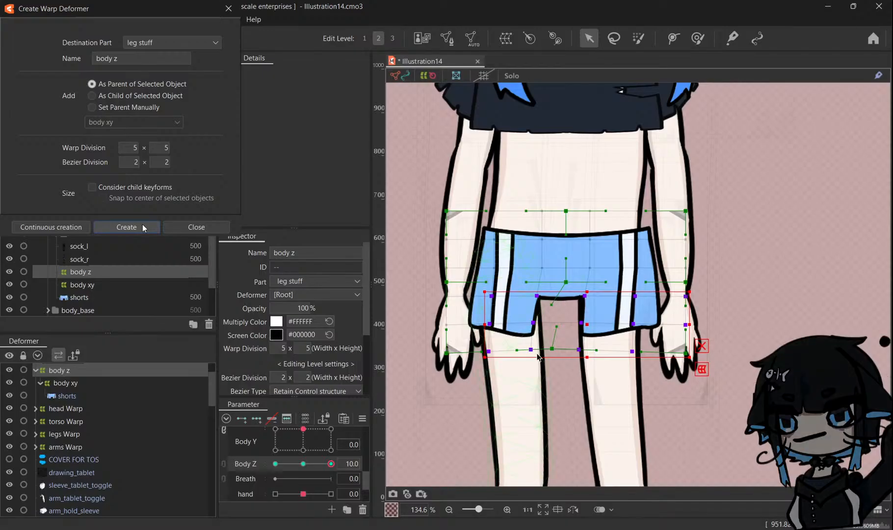
{"action": "left_click", "coordinate": [160, 371]}
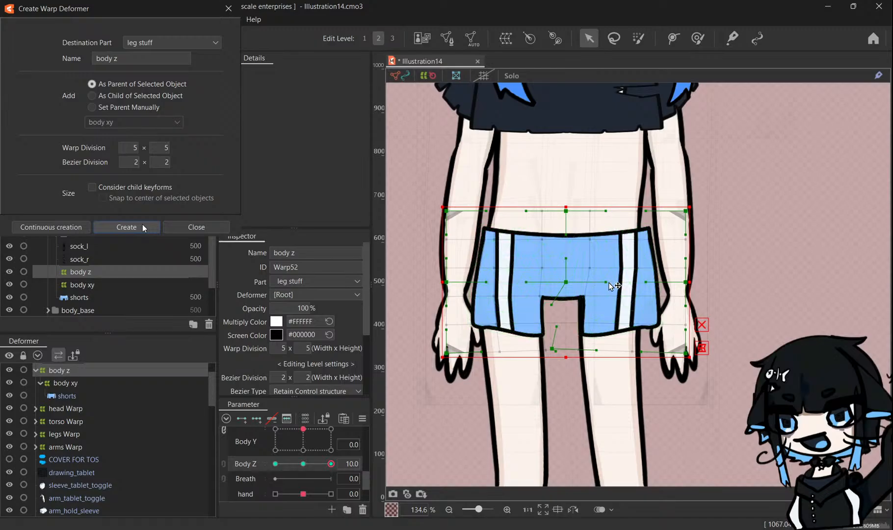
{"action": "left_click_drag", "start_coordinate": [607, 282], "coordinate": [588, 286]}
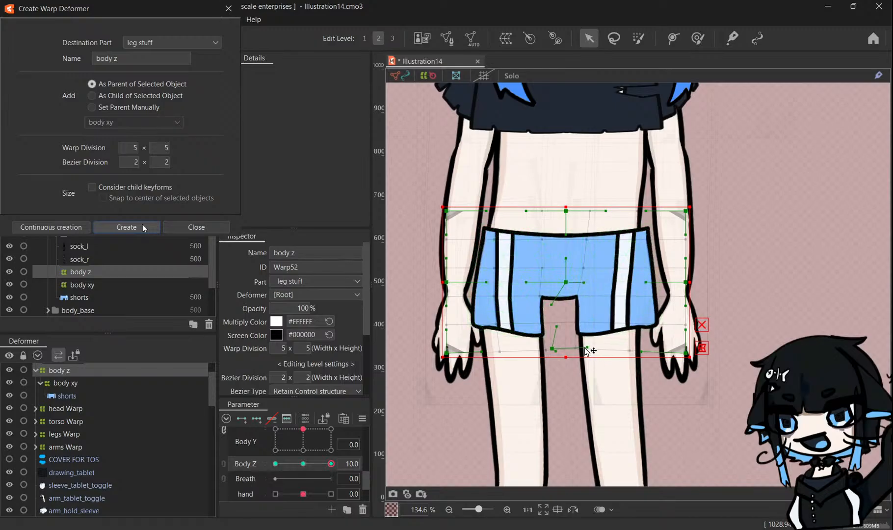
{"action": "left_click_drag", "start_coordinate": [315, 463], "coordinate": [357, 466]}
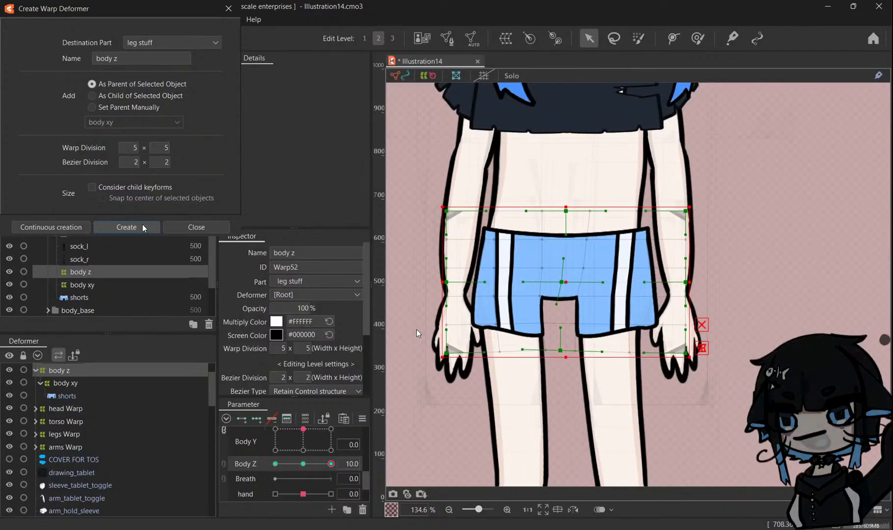
At Body Z -10, nudge the body z deformer's lower center point to fit the shorts to the legs, and return Body Z to 0.
{"action": "left_click_drag", "start_coordinate": [324, 464], "coordinate": [193, 485]}
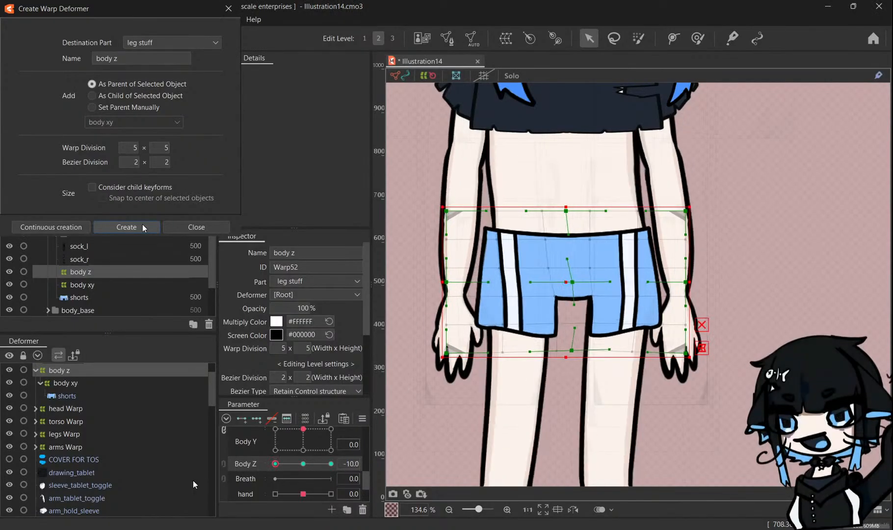
{"action": "left_click_drag", "start_coordinate": [570, 353], "coordinate": [566, 348]}
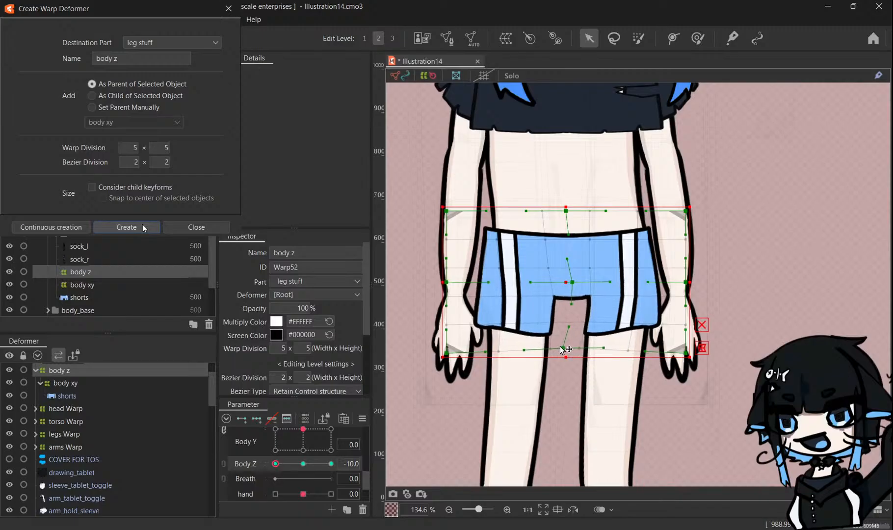
{"action": "mouse_move", "coordinate": [299, 463]}
{"action": "left_mouse_down"}
{"action": "mouse_move", "coordinate": [331, 466]}
{"action": "mouse_move", "coordinate": [283, 466]}
{"action": "mouse_move", "coordinate": [295, 467]}
{"action": "left_mouse_up"}
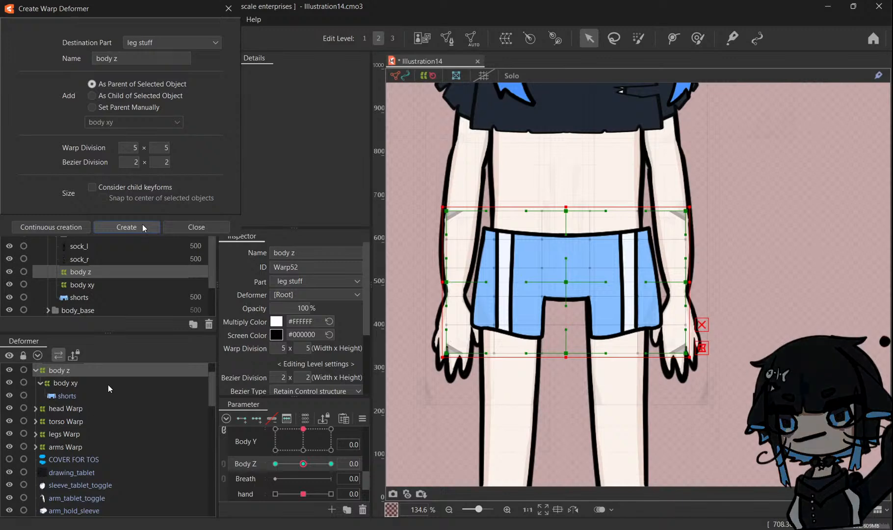
Check how the shorts follow combined Body X, Y and Z movement at both Body Z extremes, ending with all three at 0.
{"action": "left_click_drag", "start_coordinate": [304, 429], "coordinate": [211, 384]}
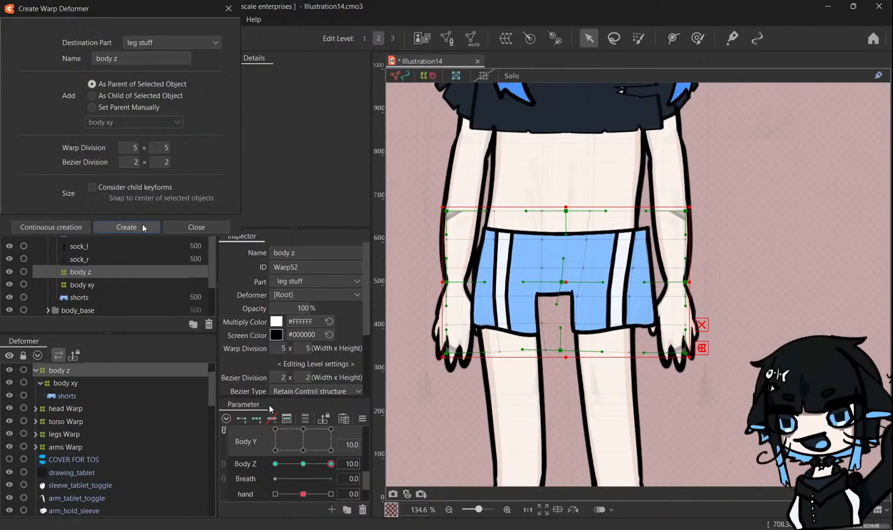
{"action": "scroll", "coordinate": [112, 423], "scroll_direction": "up", "scroll_amount": 1}
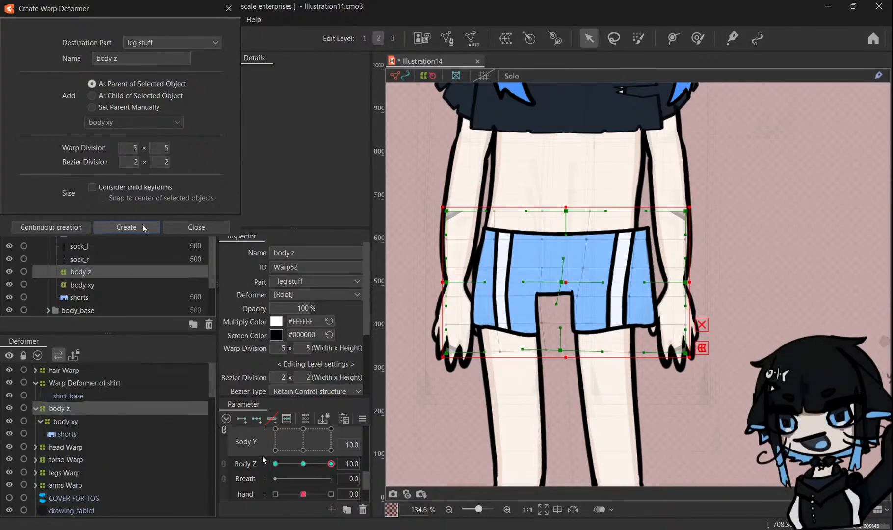
{"action": "scroll", "coordinate": [263, 455], "scroll_direction": "up", "scroll_amount": 2}
{"action": "scroll", "coordinate": [263, 456], "scroll_direction": "down", "scroll_amount": 2}
{"action": "left_click_drag", "start_coordinate": [287, 463], "coordinate": [237, 463]}
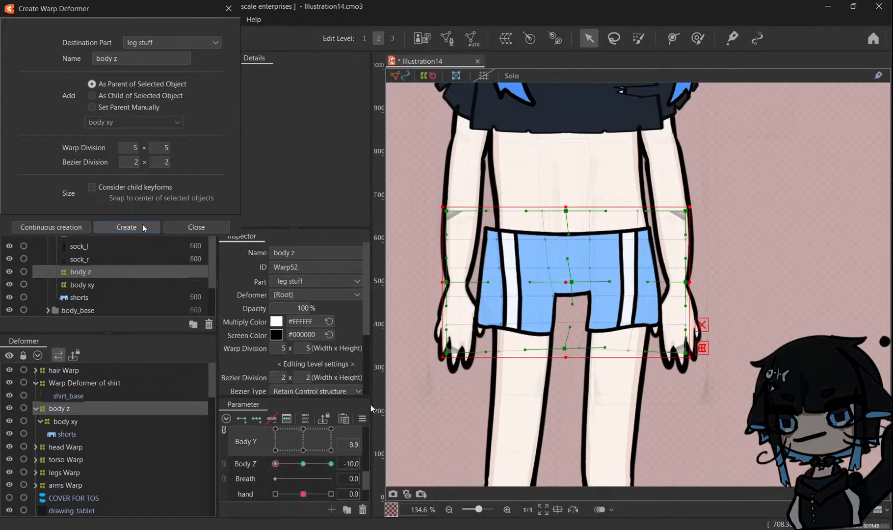
{"action": "left_click_drag", "start_coordinate": [391, 379], "coordinate": [211, 393]}
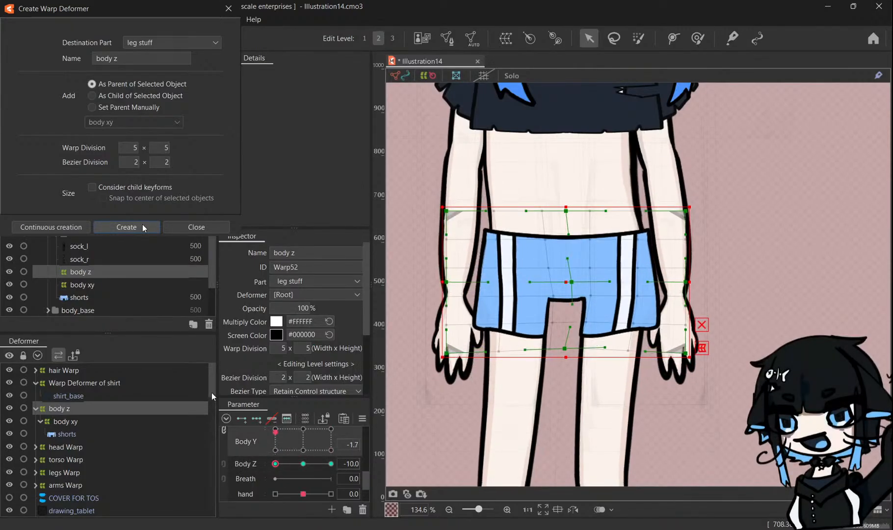
{"action": "left_click_drag", "start_coordinate": [289, 435], "coordinate": [303, 432]}
{"action": "left_click", "coordinate": [303, 463]}
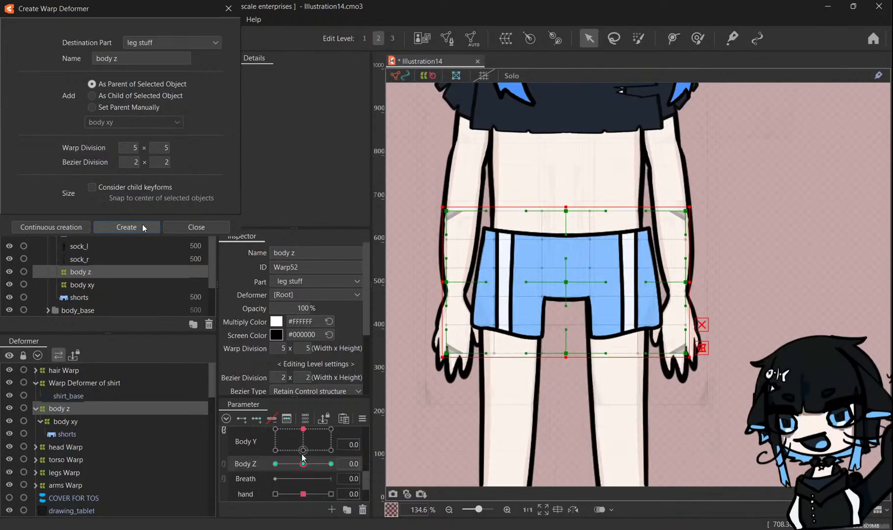
Set Angle X to 0 so the shirt returns to its rest shape over the shorts.
{"action": "scroll", "coordinate": [302, 455], "scroll_direction": "down", "scroll_amount": 2}
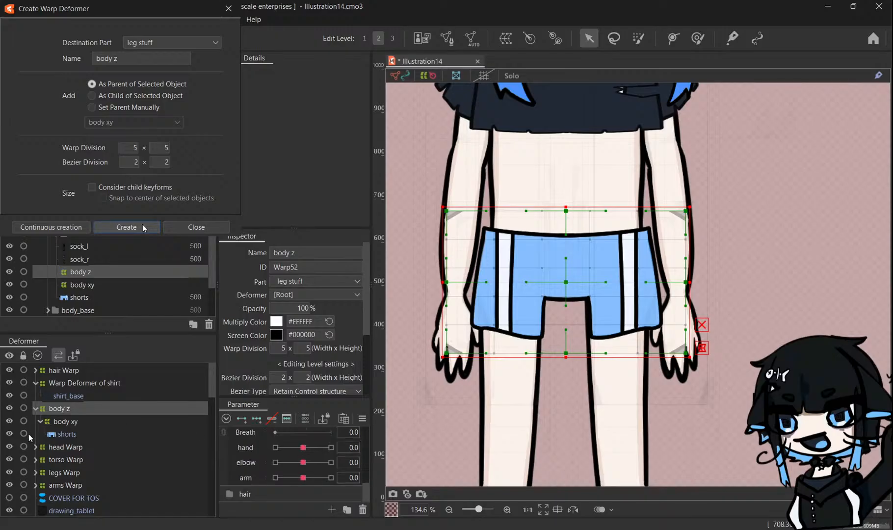
{"action": "scroll", "coordinate": [436, 300], "scroll_direction": "down", "scroll_amount": 3}
{"action": "scroll", "coordinate": [470, 223], "scroll_direction": "up", "scroll_amount": 2}
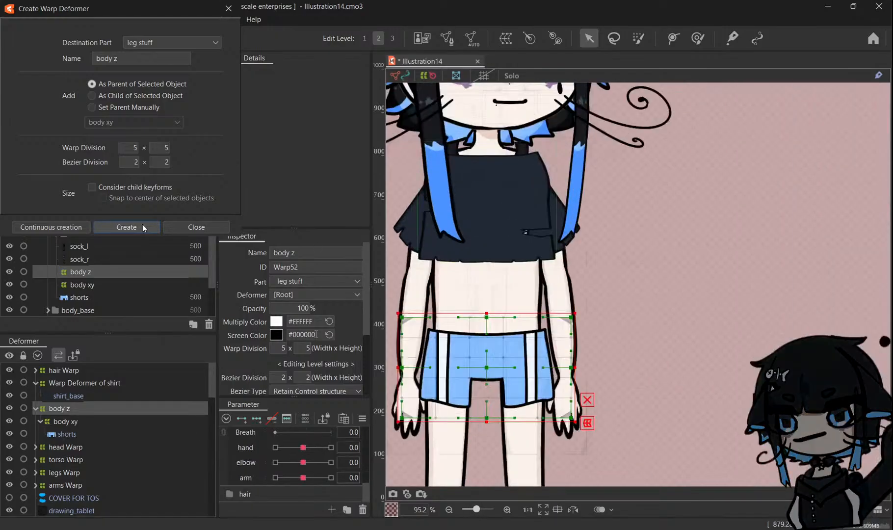
{"action": "scroll", "coordinate": [292, 477], "scroll_direction": "up", "scroll_amount": 3}
{"action": "scroll", "coordinate": [295, 475], "scroll_direction": "up", "scroll_amount": 5}
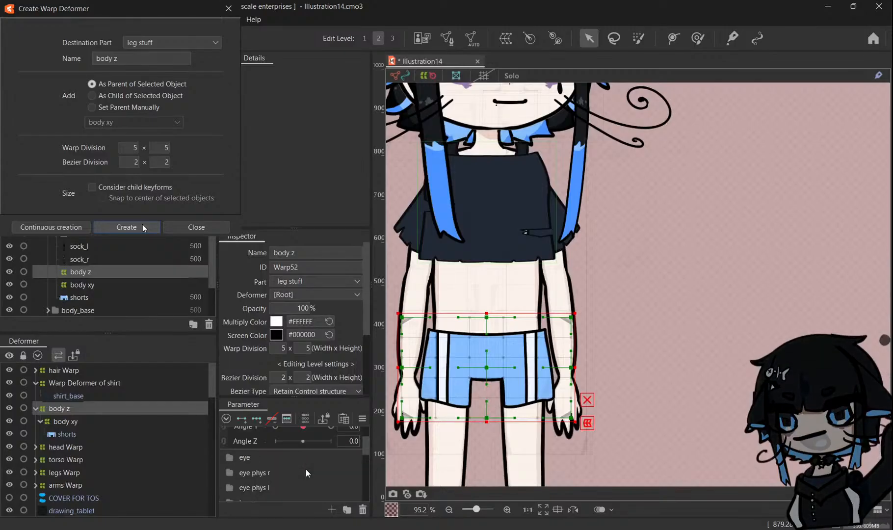
{"action": "mouse_move", "coordinate": [301, 457]}
{"action": "left_mouse_down"}
{"action": "mouse_move", "coordinate": [319, 456]}
{"action": "mouse_move", "coordinate": [302, 454]}
{"action": "left_mouse_up"}
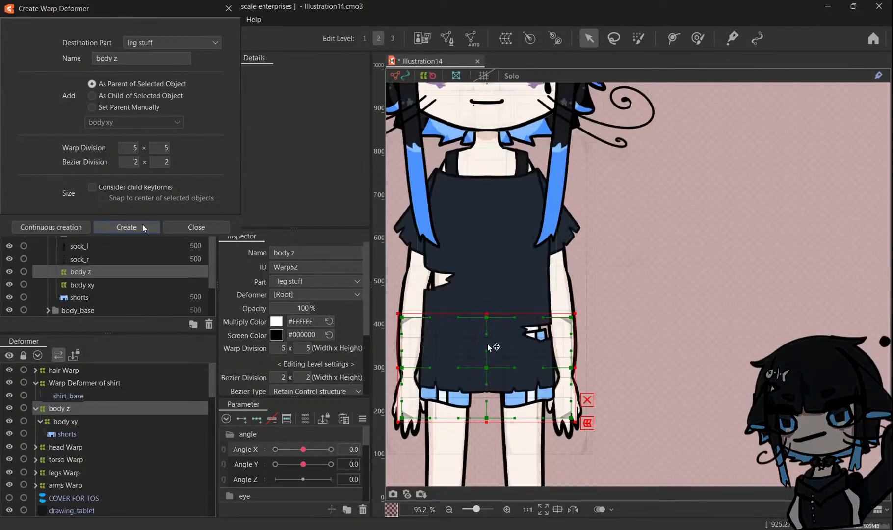
Delete the existing warp deformer of the shirt while keeping the shirt_base mesh.
{"action": "left_click", "coordinate": [68, 395]}
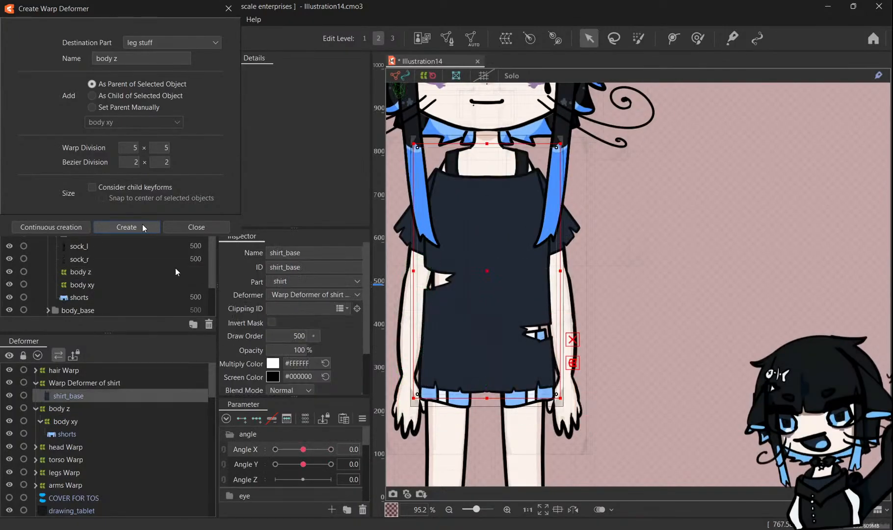
{"action": "left_click", "coordinate": [130, 381]}
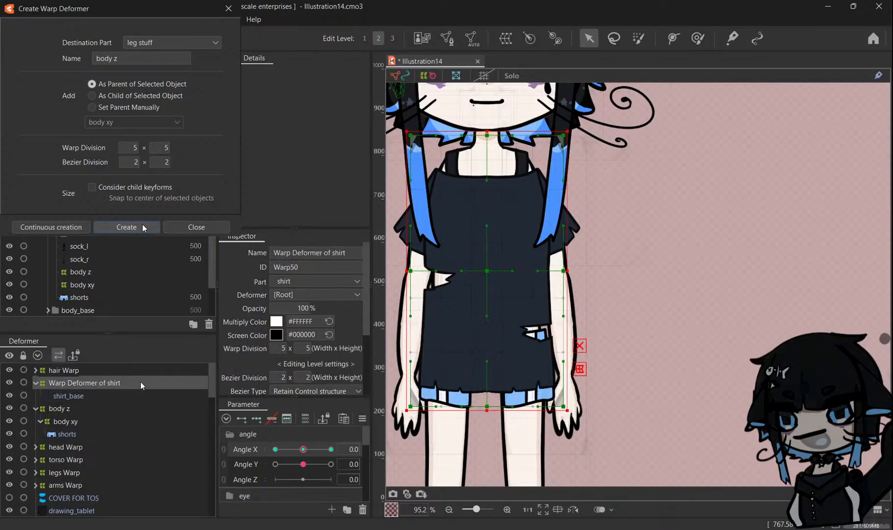
{"action": "key", "text": "Delete"}
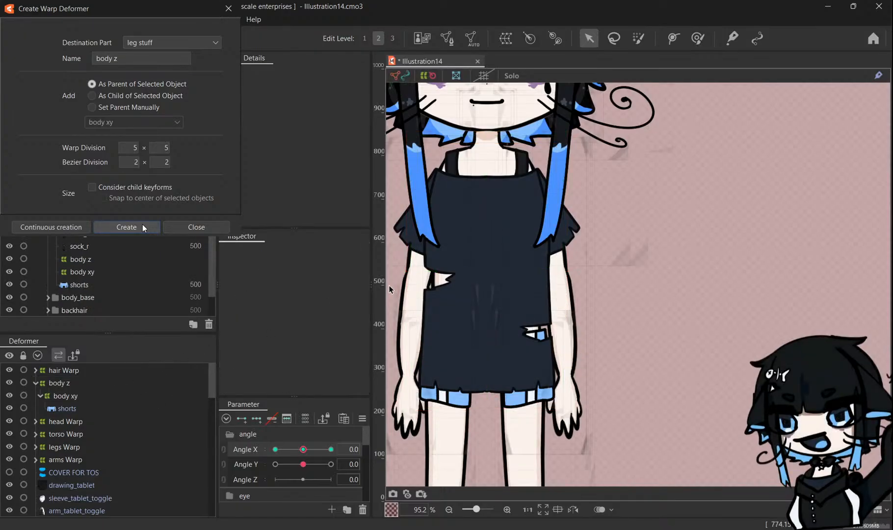
Create two nested 5 × 5 warp deformers around shirt_base in the shirt part, named body xy and, as its parent, body z.
{"action": "left_click", "coordinate": [462, 237]}
{"action": "left_click", "coordinate": [470, 41]}
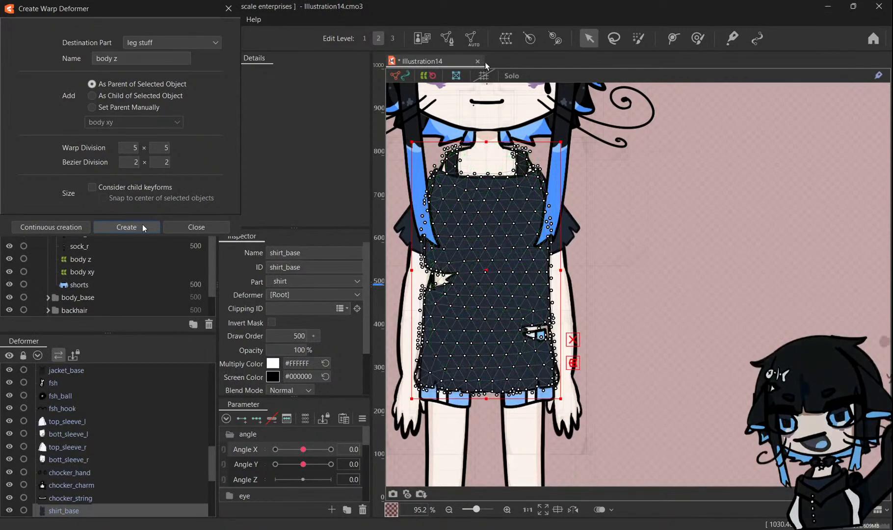
{"action": "left_click", "coordinate": [509, 39]}
{"action": "left_click_drag", "start_coordinate": [171, 59], "coordinate": [3, 33]}
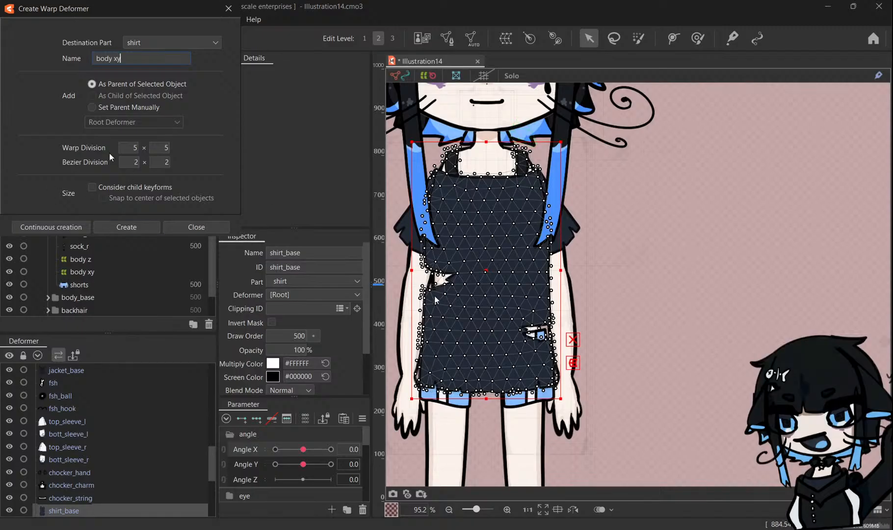
{"action": "left_click", "coordinate": [45, 226]}
{"action": "double_click", "coordinate": [139, 57]}
{"action": "type", "text": "z"}
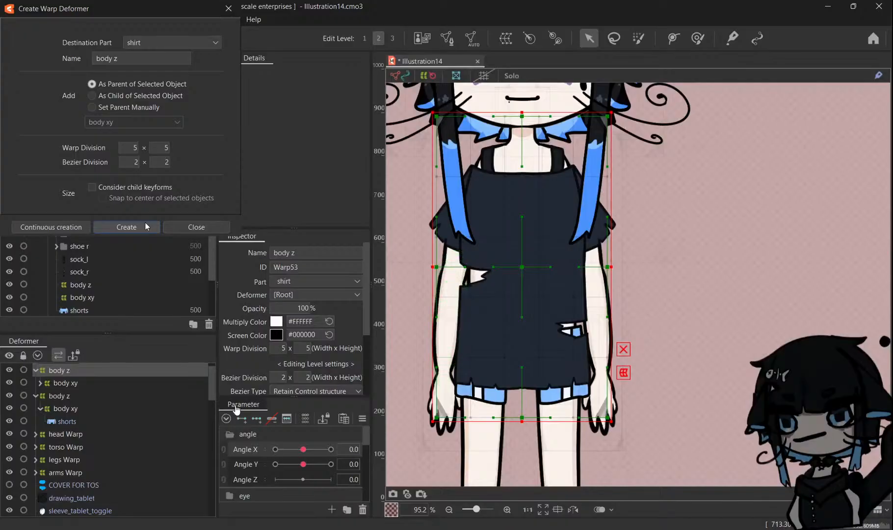
Unlink Body X from Body Y, add three keys on Body X for the shirt's body xy deformer, and set Body X to 10.
{"action": "scroll", "coordinate": [255, 456], "scroll_direction": "down", "scroll_amount": 5}
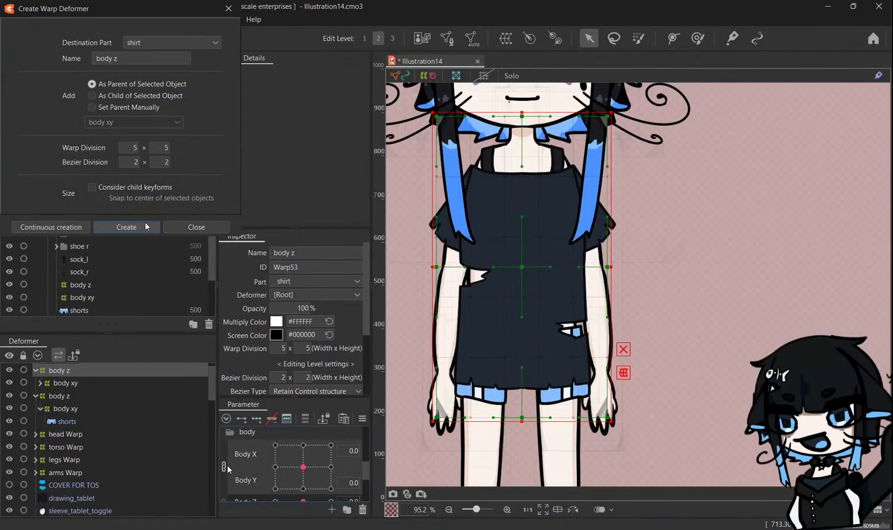
{"action": "left_click", "coordinate": [169, 384]}
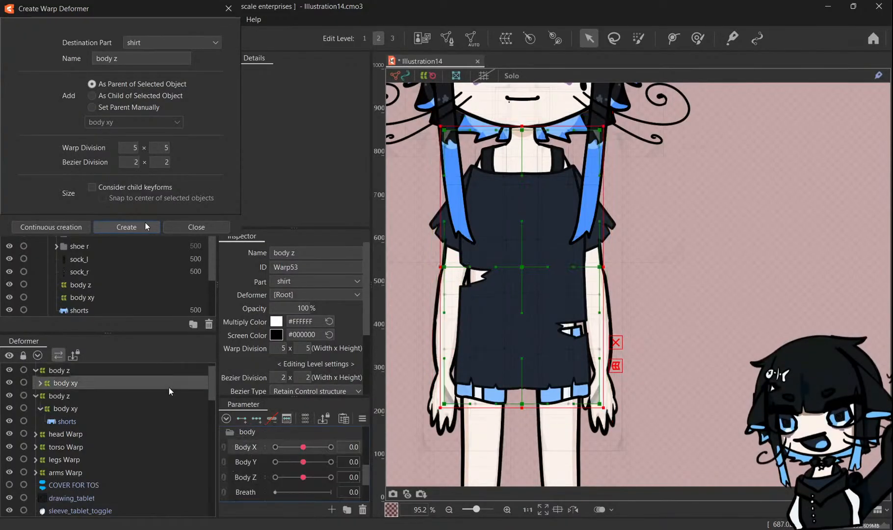
{"action": "left_click_drag", "start_coordinate": [303, 449], "coordinate": [331, 447]}
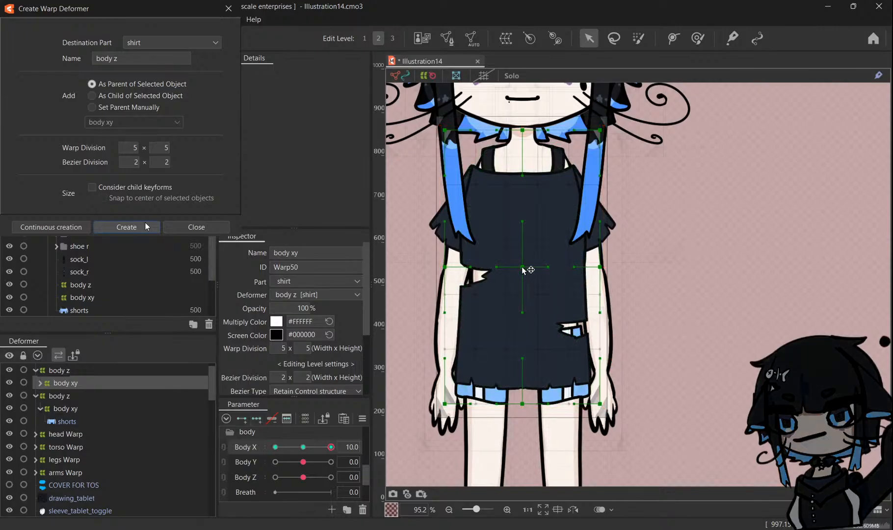
At Body X 10, shift the shirt deformer's middle, lower and upper center points toward the canvas's right, and return Body X to 0.
{"action": "left_click_drag", "start_coordinate": [525, 268], "coordinate": [533, 267]}
{"action": "left_click_drag", "start_coordinate": [522, 403], "coordinate": [534, 404]}
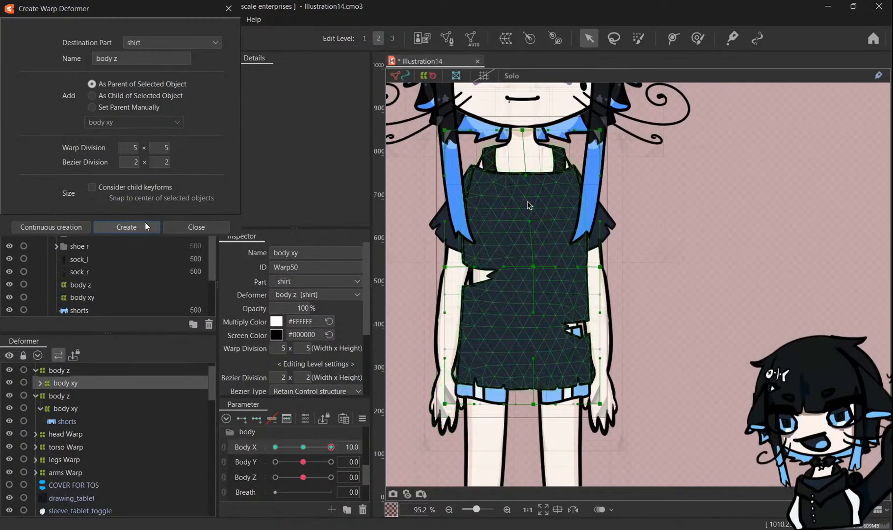
{"action": "left_click_drag", "start_coordinate": [523, 130], "coordinate": [530, 128]}
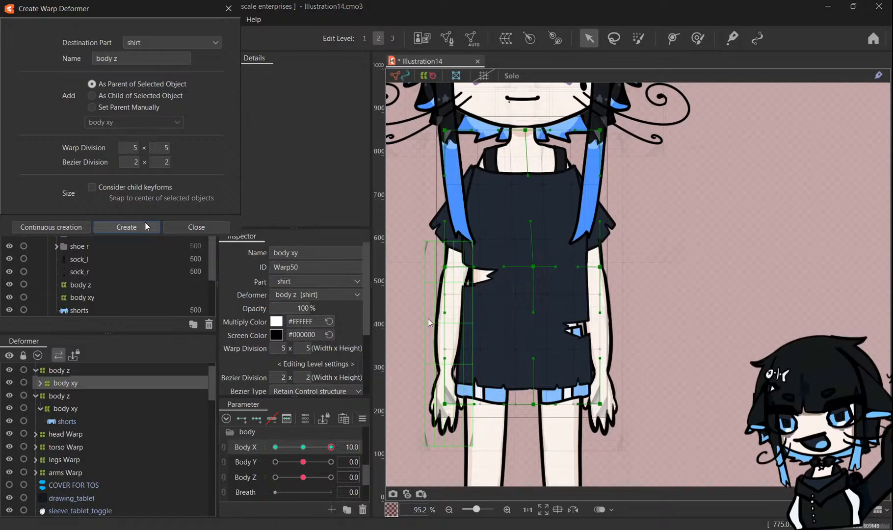
{"action": "mouse_move", "coordinate": [299, 450]}
{"action": "left_mouse_down"}
{"action": "mouse_move", "coordinate": [249, 452]}
{"action": "mouse_move", "coordinate": [225, 447]}
{"action": "mouse_move", "coordinate": [225, 434]}
{"action": "mouse_move", "coordinate": [315, 446]}
{"action": "mouse_move", "coordinate": [303, 447]}
{"action": "left_mouse_up"}
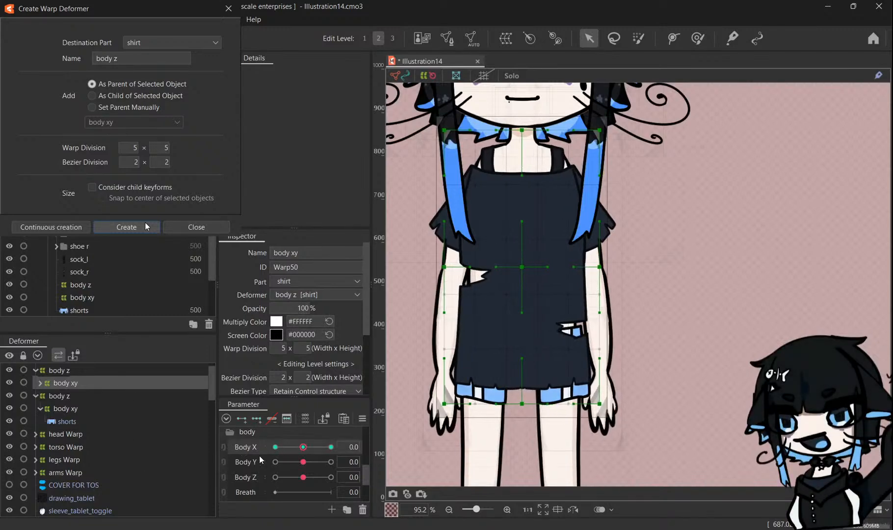
Add three keys on Body Y for the shirt's body xy deformer, raising its center points at 10 and lowering them at -10.
{"action": "left_click_drag", "start_coordinate": [309, 460], "coordinate": [339, 461]}
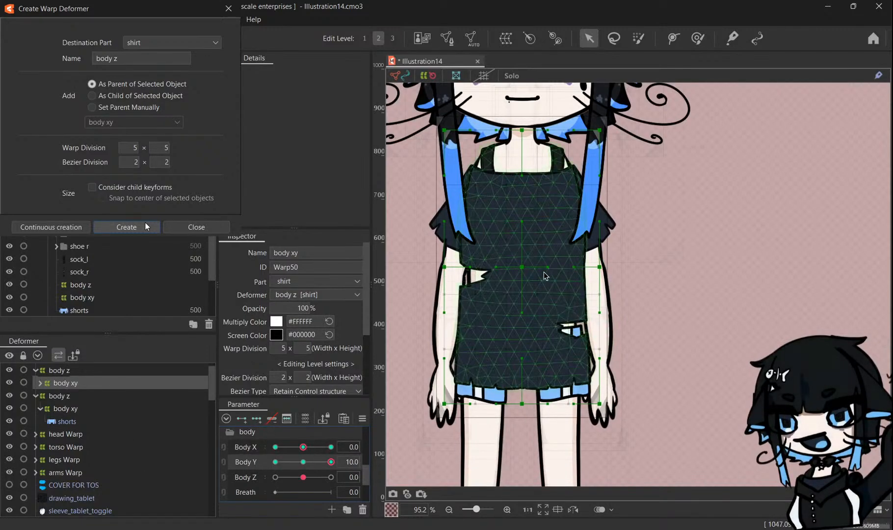
{"action": "left_click_drag", "start_coordinate": [528, 269], "coordinate": [527, 254]}
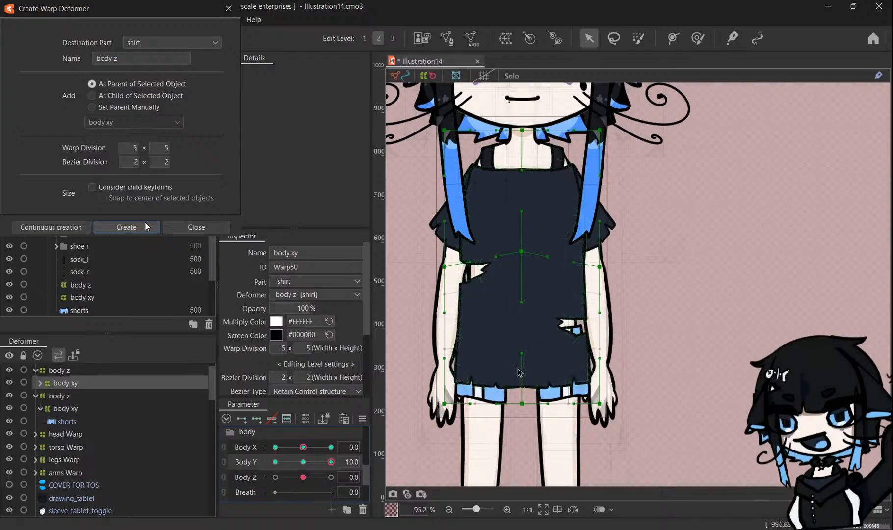
{"action": "left_click_drag", "start_coordinate": [525, 407], "coordinate": [526, 395]}
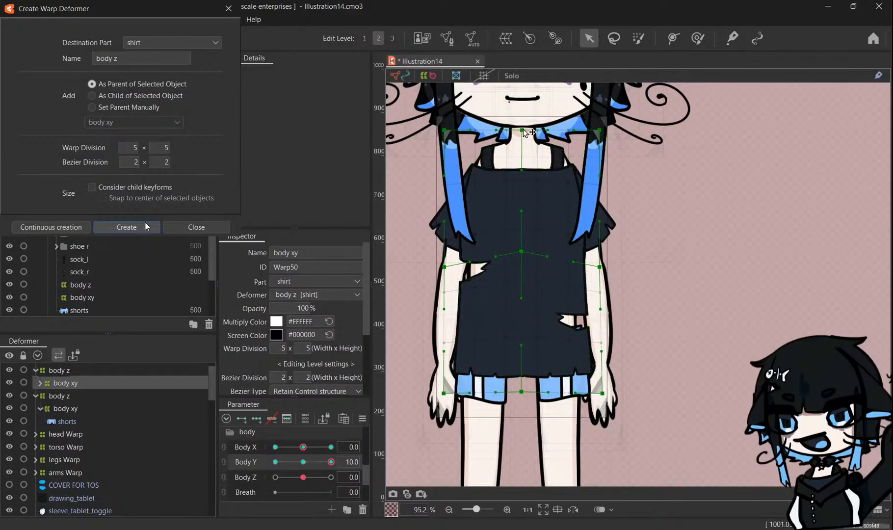
{"action": "left_click_drag", "start_coordinate": [330, 462], "coordinate": [240, 464]}
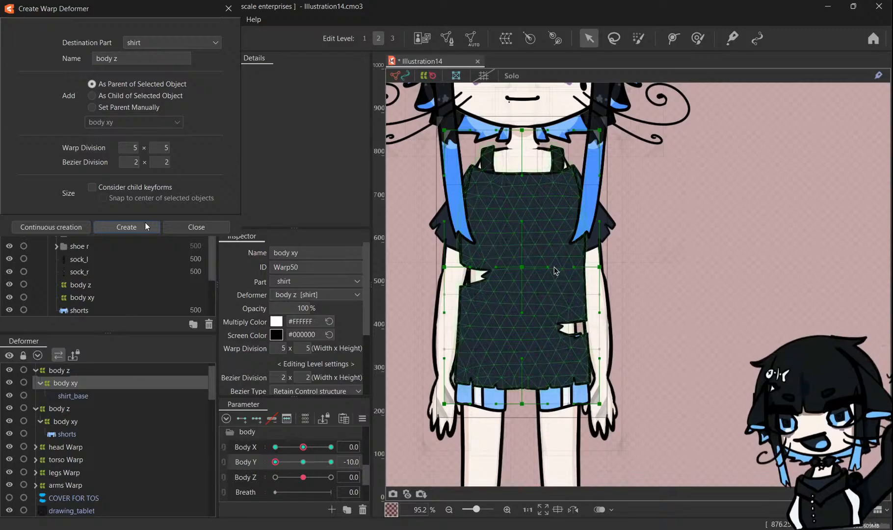
{"action": "left_click_drag", "start_coordinate": [524, 270], "coordinate": [524, 281]}
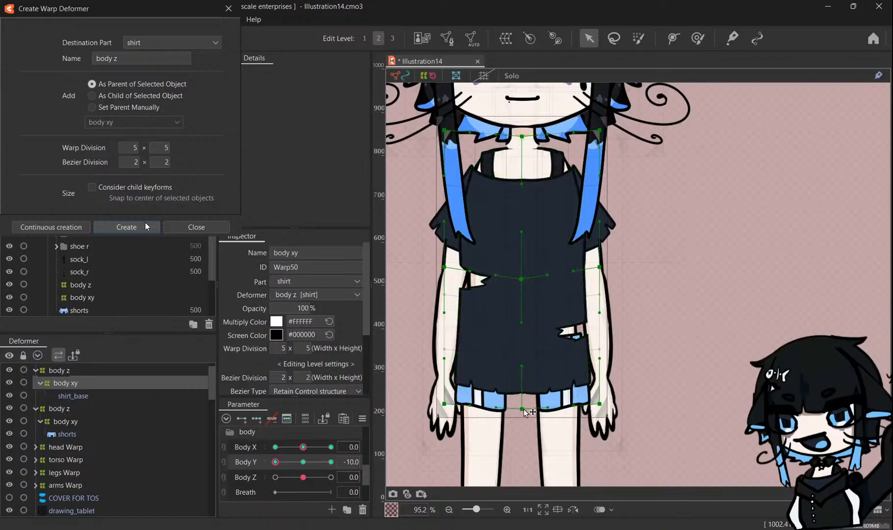
Return Body Y to 0, link it with Body X, and preview the shirt's combined movement.
{"action": "mouse_move", "coordinate": [275, 462]}
{"action": "left_mouse_down"}
{"action": "mouse_move", "coordinate": [280, 449]}
{"action": "mouse_move", "coordinate": [251, 471]}
{"action": "mouse_move", "coordinate": [241, 452]}
{"action": "mouse_move", "coordinate": [325, 449]}
{"action": "mouse_move", "coordinate": [243, 447]}
{"action": "mouse_move", "coordinate": [331, 426]}
{"action": "mouse_move", "coordinate": [323, 426]}
{"action": "mouse_move", "coordinate": [330, 399]}
{"action": "mouse_move", "coordinate": [344, 526]}
{"action": "mouse_move", "coordinate": [318, 482]}
{"action": "mouse_move", "coordinate": [358, 424]}
{"action": "left_mouse_up"}
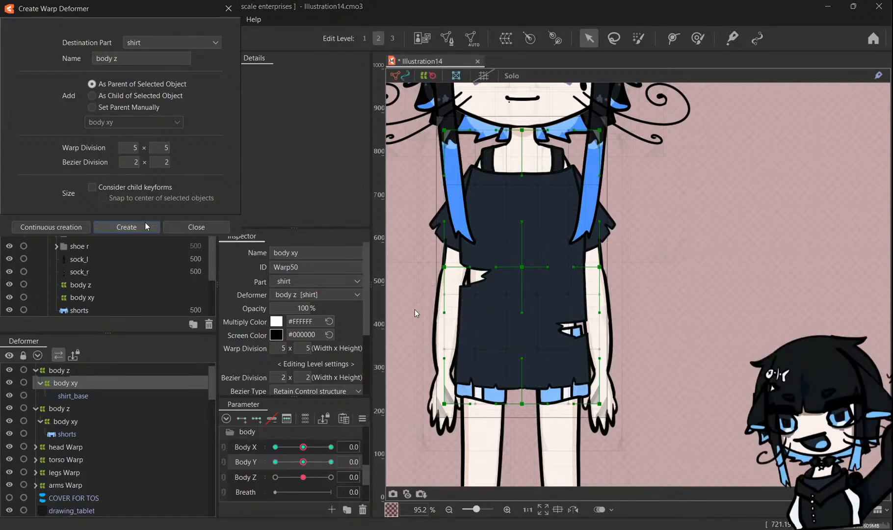
{"action": "left_click", "coordinate": [224, 447]}
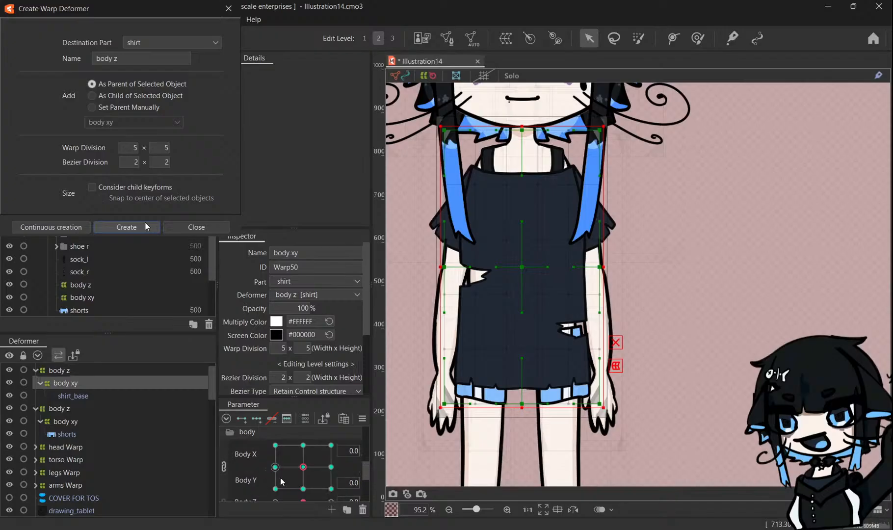
{"action": "left_click_drag", "start_coordinate": [282, 481], "coordinate": [302, 468]}
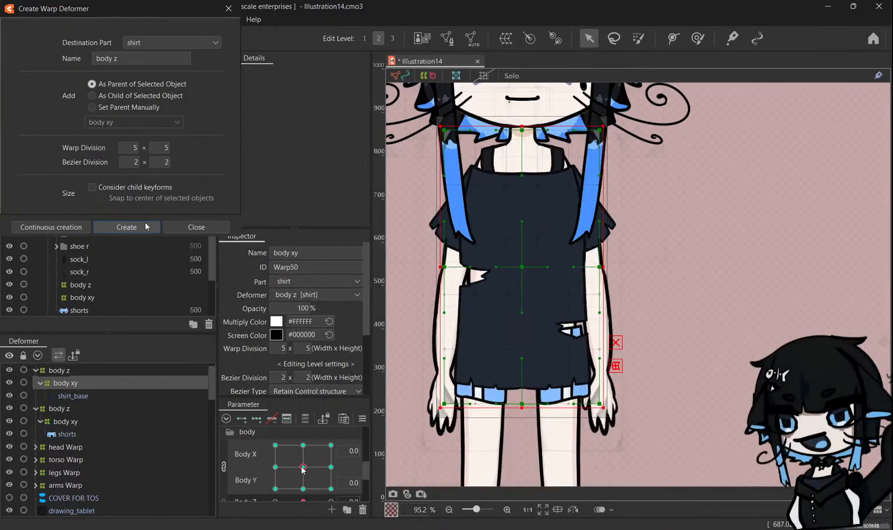
Add three keys on Body Z for the shirt's parent body z deformer and set Body Z to 10.
{"action": "left_click", "coordinate": [77, 371]}
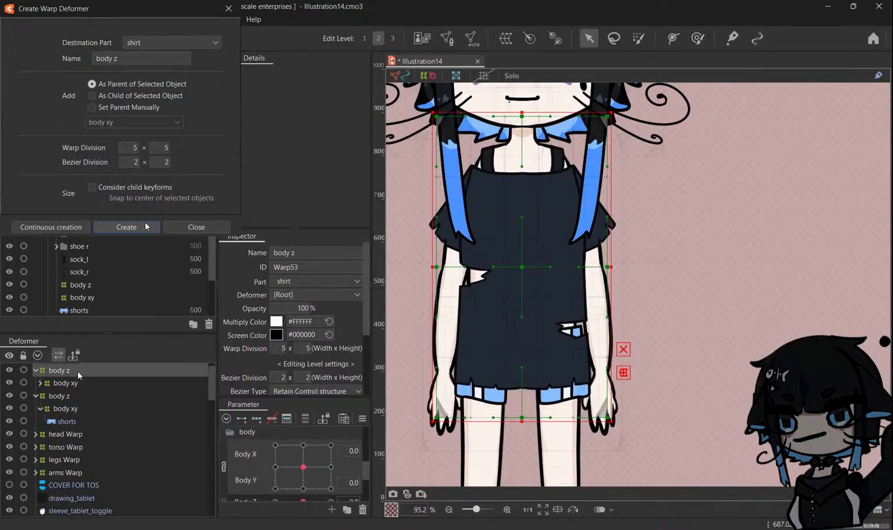
{"action": "scroll", "coordinate": [147, 431], "scroll_direction": "down", "scroll_amount": 2}
{"action": "scroll", "coordinate": [232, 459], "scroll_direction": "down", "scroll_amount": 2}
{"action": "left_click", "coordinate": [238, 456]}
{"action": "left_click", "coordinate": [256, 419]}
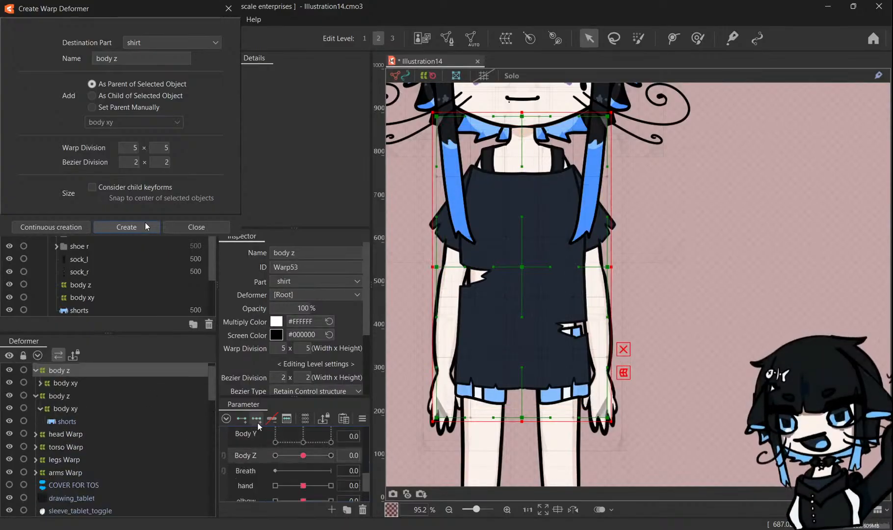
{"action": "left_click", "coordinate": [331, 455]}
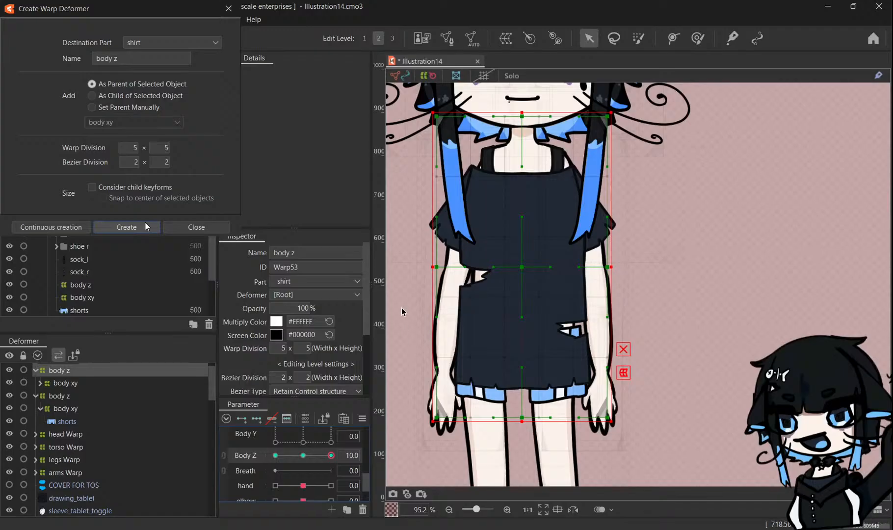
{"action": "left_click", "coordinate": [275, 455]}
{"action": "left_click", "coordinate": [331, 455]}
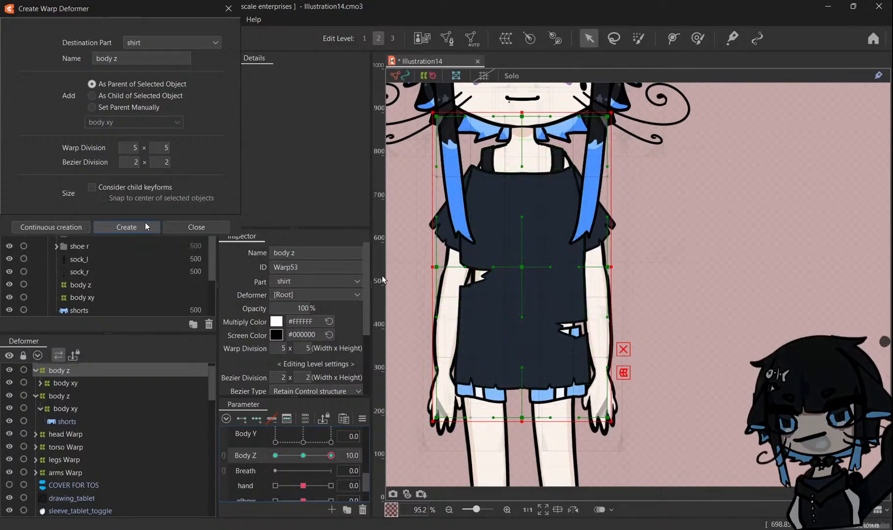
At Body Z 10, tilt the lower rows of the shirt's body z deformer so the hem rises toward the canvas's right.
{"action": "left_click_drag", "start_coordinate": [390, 280], "coordinate": [667, 423]}
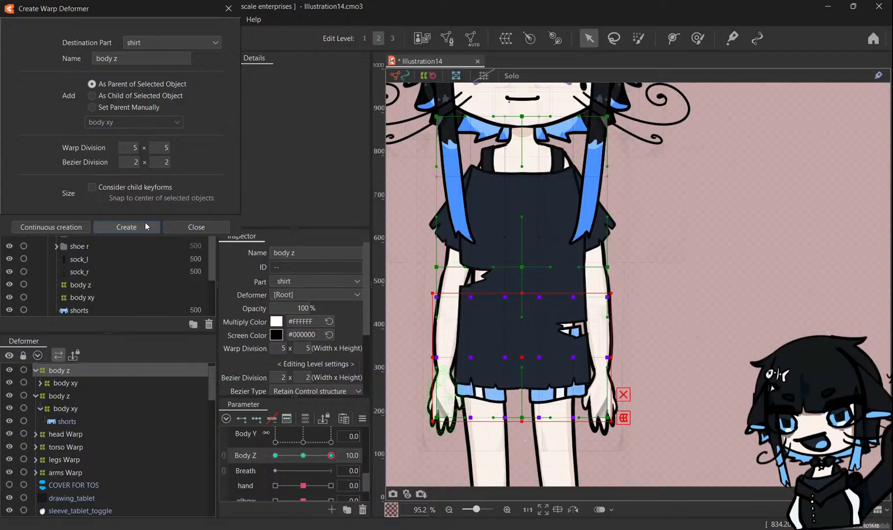
{"action": "left_click_drag", "start_coordinate": [331, 456], "coordinate": [376, 458]}
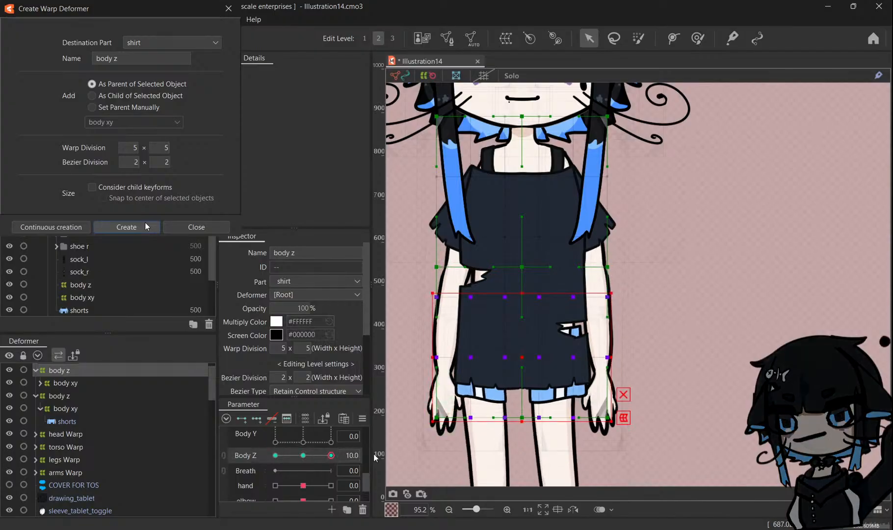
{"action": "left_click_drag", "start_coordinate": [434, 435], "coordinate": [443, 426]}
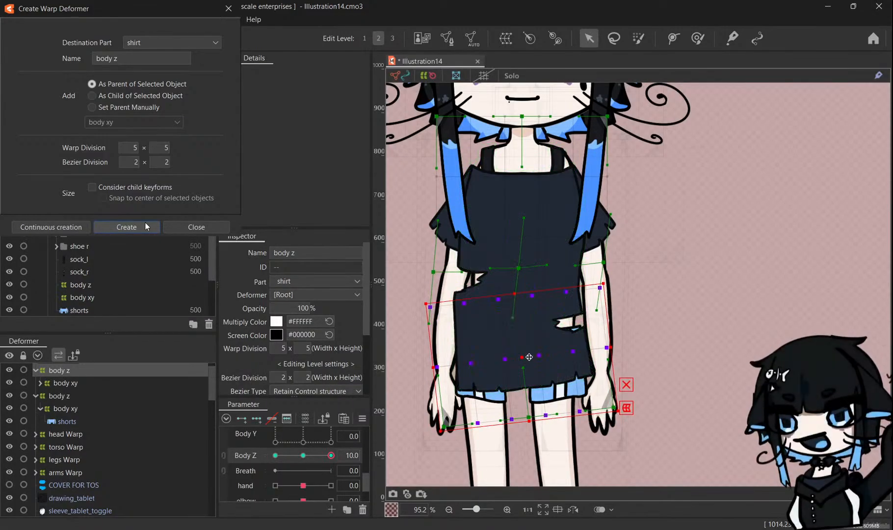
{"action": "left_click_drag", "start_coordinate": [524, 362], "coordinate": [526, 363]}
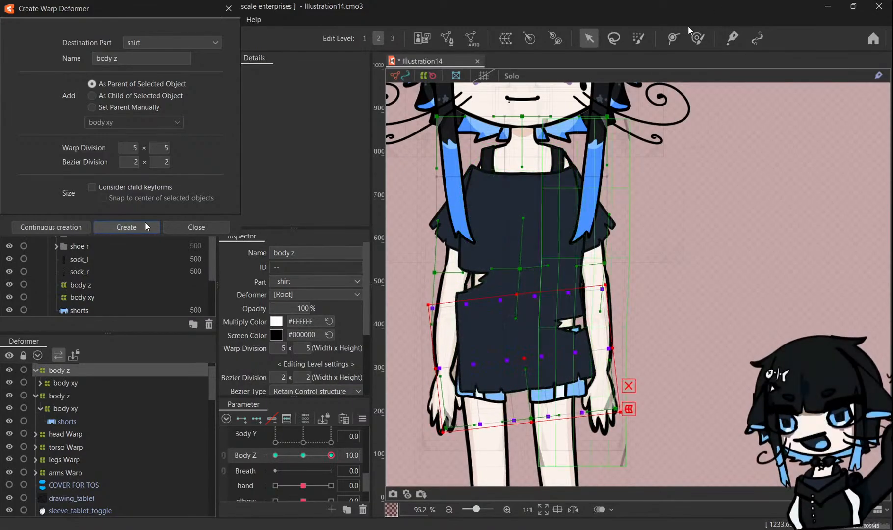
With the Deform Brush, refine the body z deformer's lower-left corner and side, and shift its upper edge slightly toward the canvas's right.
{"action": "left_click", "coordinate": [697, 39]}
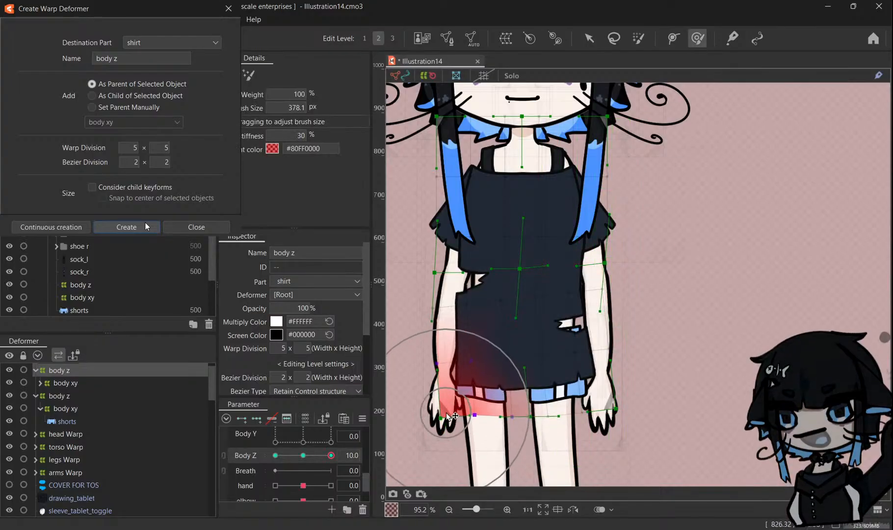
{"action": "left_click_drag", "start_coordinate": [416, 277], "coordinate": [420, 280]}
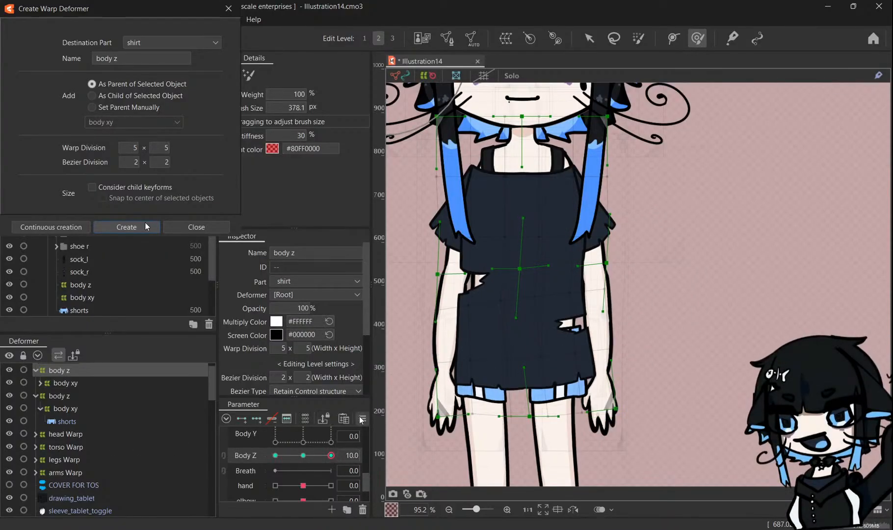
{"action": "left_click_drag", "start_coordinate": [330, 455], "coordinate": [393, 473]}
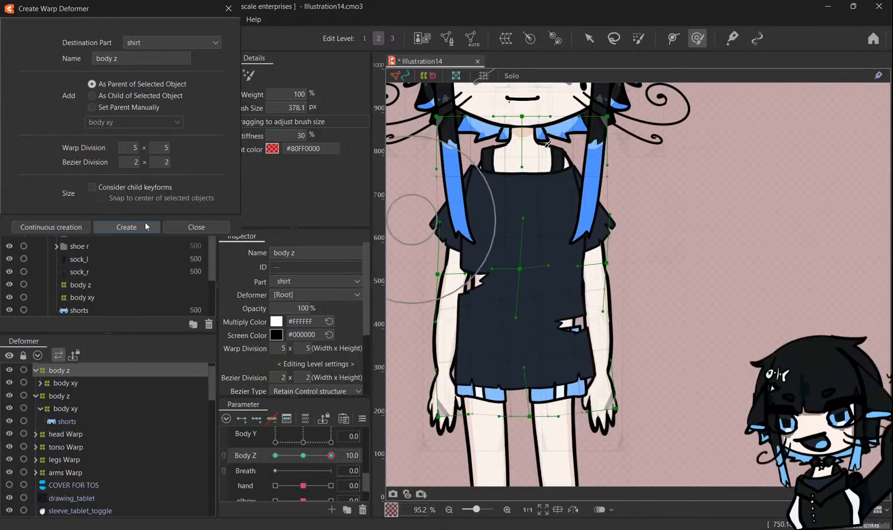
{"action": "left_click_drag", "start_coordinate": [467, 116], "coordinate": [482, 116]}
{"action": "left_click_drag", "start_coordinate": [574, 117], "coordinate": [580, 116]}
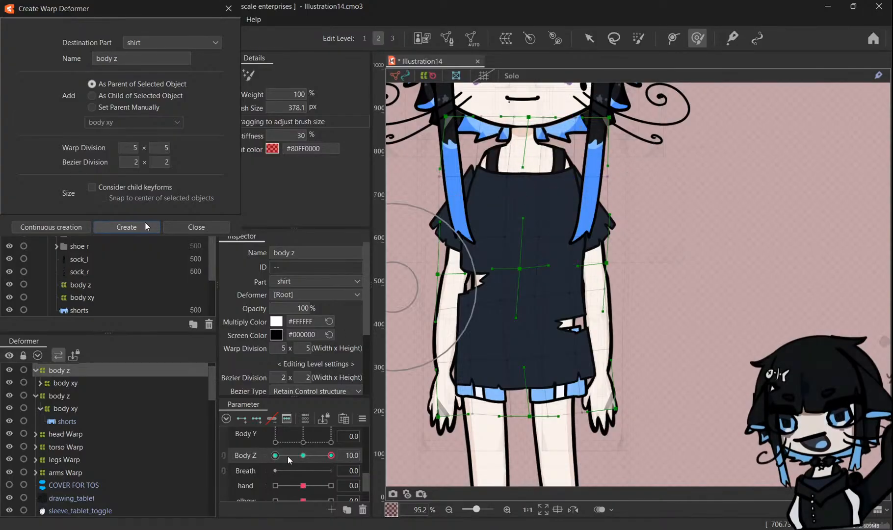
Sweep Body Z and the linked Body X and Body Y to check how the shirt follows, ending with them at 0.
{"action": "left_click_drag", "start_coordinate": [288, 455], "coordinate": [333, 456]}
{"action": "left_click", "coordinate": [308, 470]}
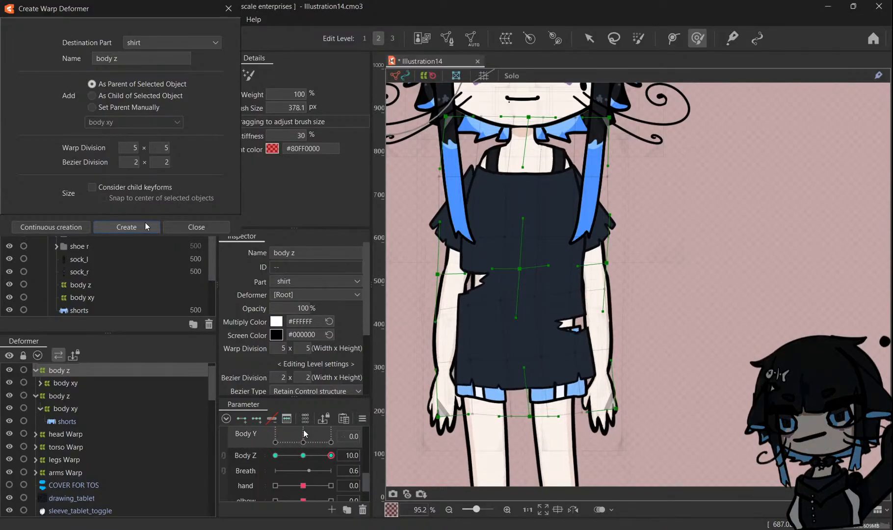
{"action": "mouse_move", "coordinate": [303, 456]}
{"action": "left_mouse_down"}
{"action": "mouse_move", "coordinate": [262, 449]}
{"action": "mouse_move", "coordinate": [331, 461]}
{"action": "mouse_move", "coordinate": [263, 459]}
{"action": "mouse_move", "coordinate": [304, 460]}
{"action": "left_mouse_up"}
{"action": "scroll", "coordinate": [393, 361], "scroll_direction": "down", "scroll_amount": 4}
{"action": "scroll", "coordinate": [423, 365], "scroll_direction": "up", "scroll_amount": 3}
{"action": "scroll", "coordinate": [420, 366], "scroll_direction": "down", "scroll_amount": 1}
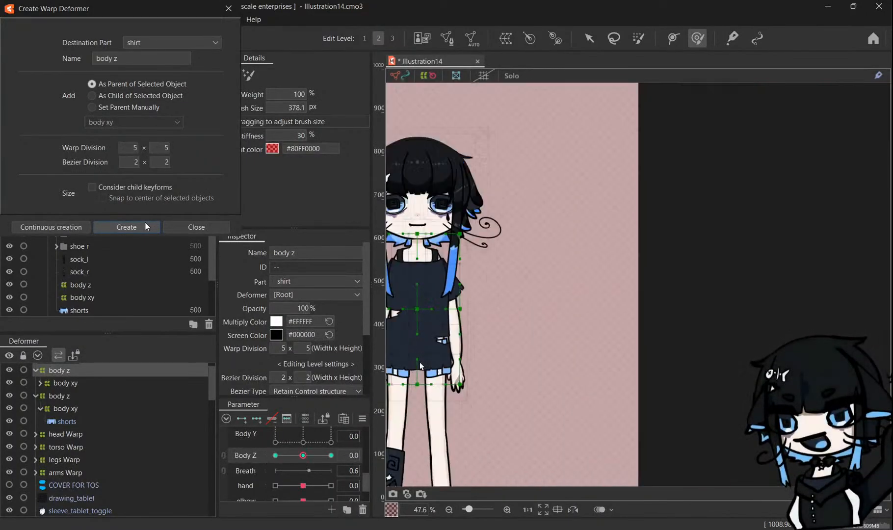
{"action": "scroll", "coordinate": [523, 343], "scroll_direction": "down", "scroll_amount": 2}
{"action": "scroll", "coordinate": [428, 329], "scroll_direction": "up", "scroll_amount": 5}
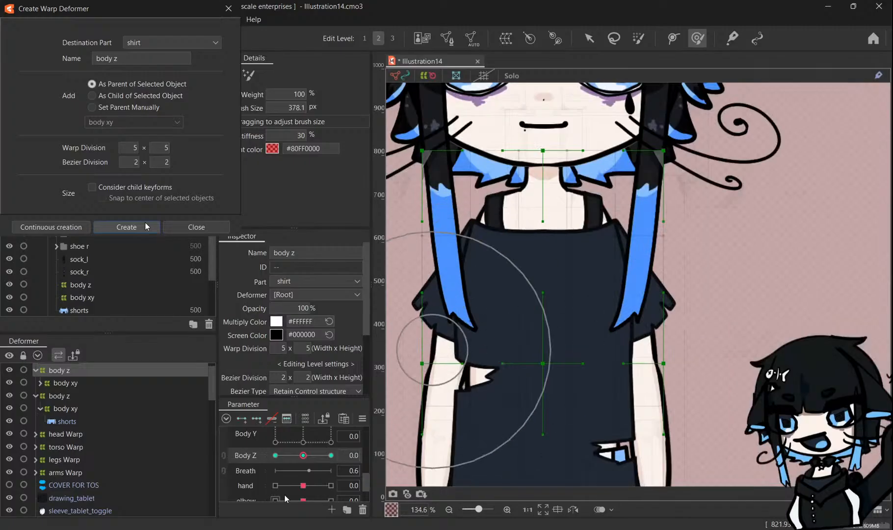
{"action": "left_click_drag", "start_coordinate": [307, 458], "coordinate": [273, 455]}
{"action": "left_click", "coordinate": [307, 443]}
{"action": "left_click", "coordinate": [307, 456]}
{"action": "left_click_drag", "start_coordinate": [295, 441], "coordinate": [325, 443]}
{"action": "scroll", "coordinate": [303, 461], "scroll_direction": "up", "scroll_amount": 1}
{"action": "left_click", "coordinate": [302, 469]}
{"action": "scroll", "coordinate": [299, 470], "scroll_direction": "down", "scroll_amount": 1}
{"action": "left_click", "coordinate": [303, 455]}
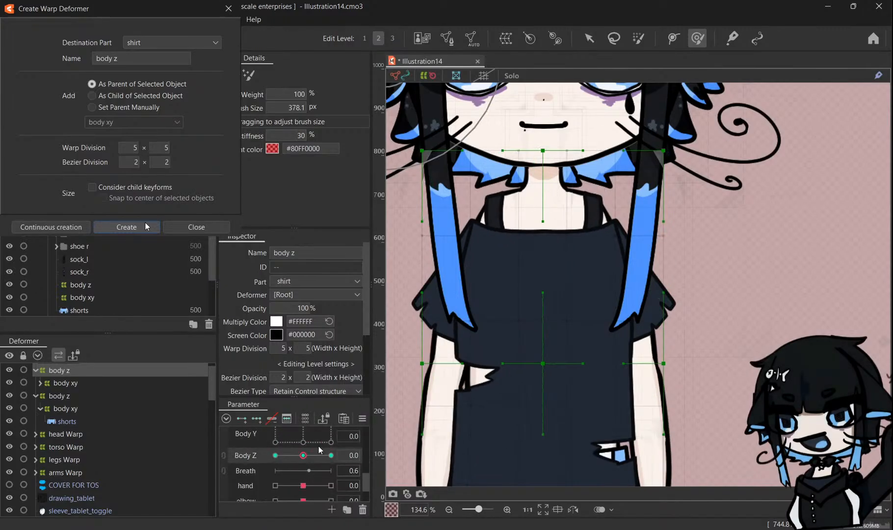
{"action": "scroll", "coordinate": [544, 173], "scroll_direction": "down", "scroll_amount": 3}
{"action": "scroll", "coordinate": [544, 172], "scroll_direction": "up", "scroll_amount": 2}
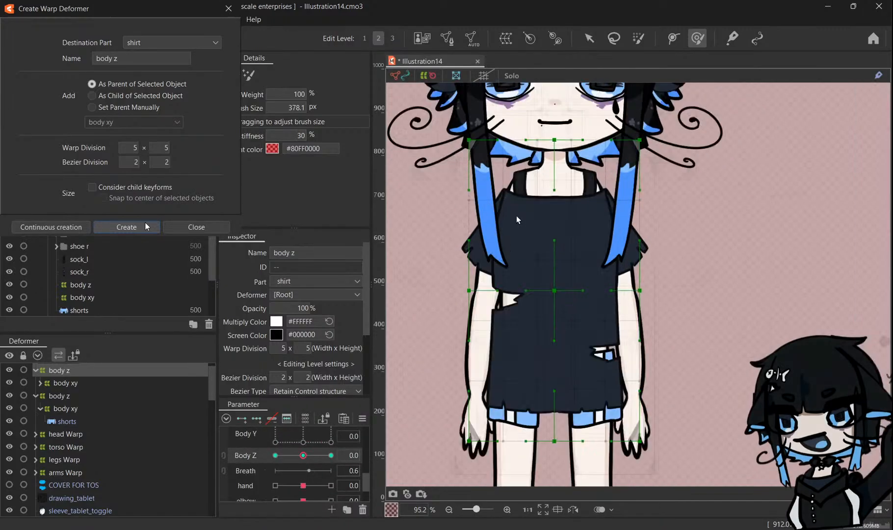
Select the shirt_base mesh inside the shirt's body xy deformer and collapse the parameter folders.
{"action": "double_click", "coordinate": [65, 383]}
{"action": "left_click", "coordinate": [77, 397]}
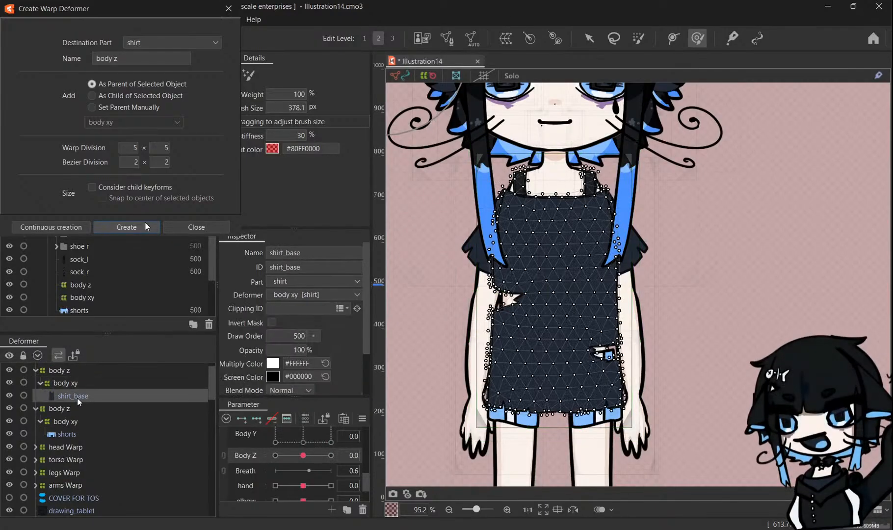
{"action": "scroll", "coordinate": [300, 455], "scroll_direction": "down", "scroll_amount": 2}
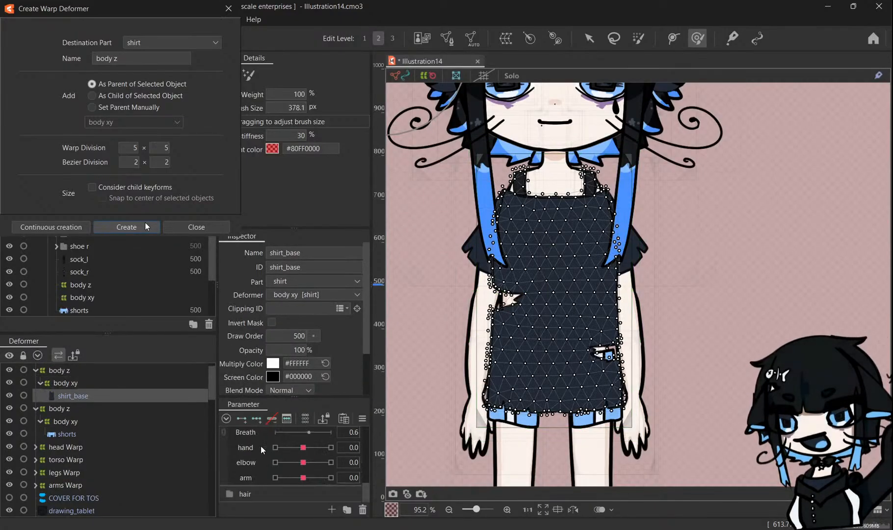
{"action": "scroll", "coordinate": [260, 446], "scroll_direction": "up", "scroll_amount": 4}
{"action": "left_click", "coordinate": [229, 441]}
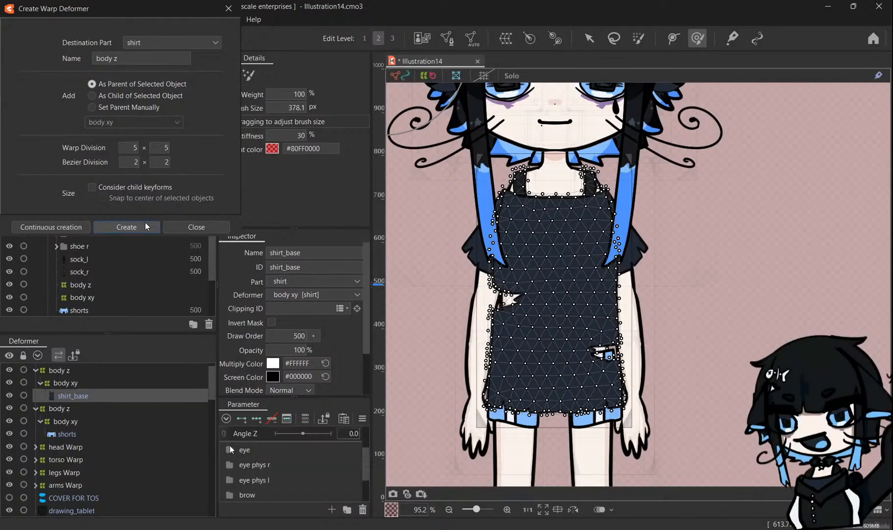
{"action": "scroll", "coordinate": [230, 446], "scroll_direction": "up", "scroll_amount": 2}
{"action": "left_click", "coordinate": [228, 434]}
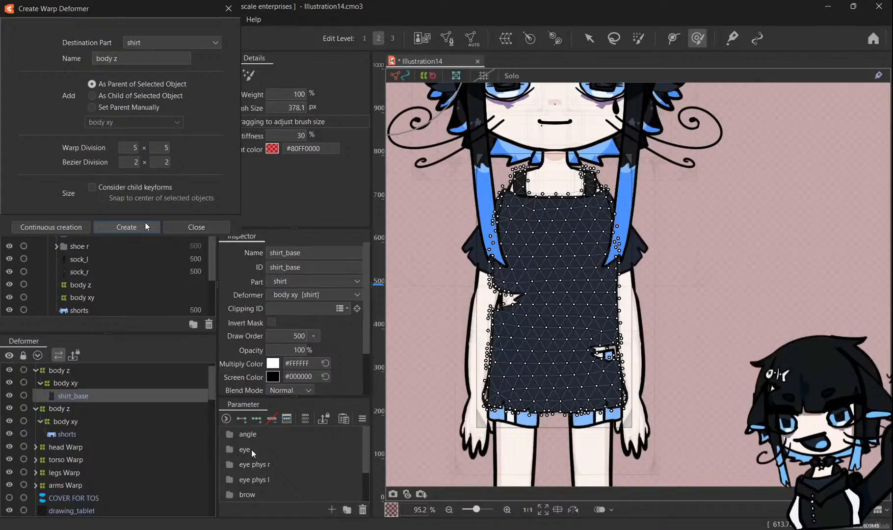
{"action": "scroll", "coordinate": [486, 373], "scroll_direction": "down", "scroll_amount": 3}
{"action": "scroll", "coordinate": [485, 373], "scroll_direction": "up", "scroll_amount": 3}
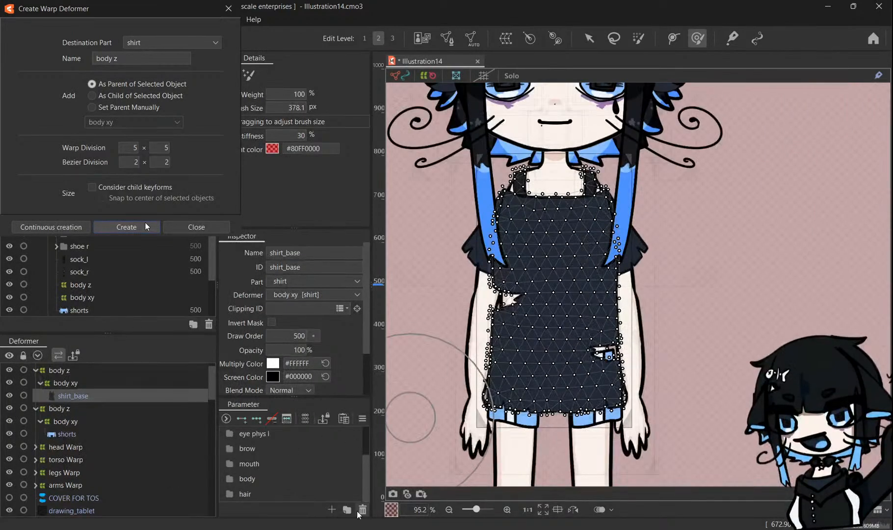
Create a parameter folder named clothes phys below the body folder.
{"action": "left_click", "coordinate": [346, 509]}
{"action": "double_click", "coordinate": [246, 490]}
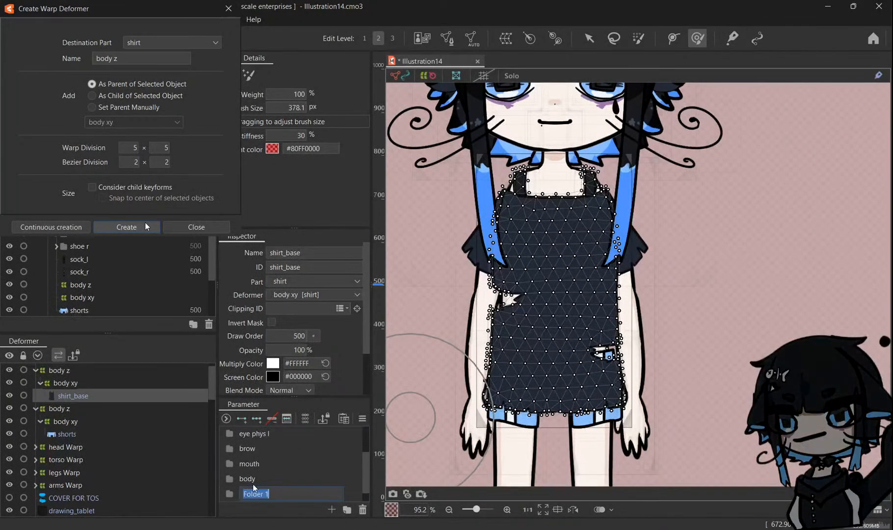
{"action": "type", "text": "clothes phys"}
{"action": "key", "text": "Return"}
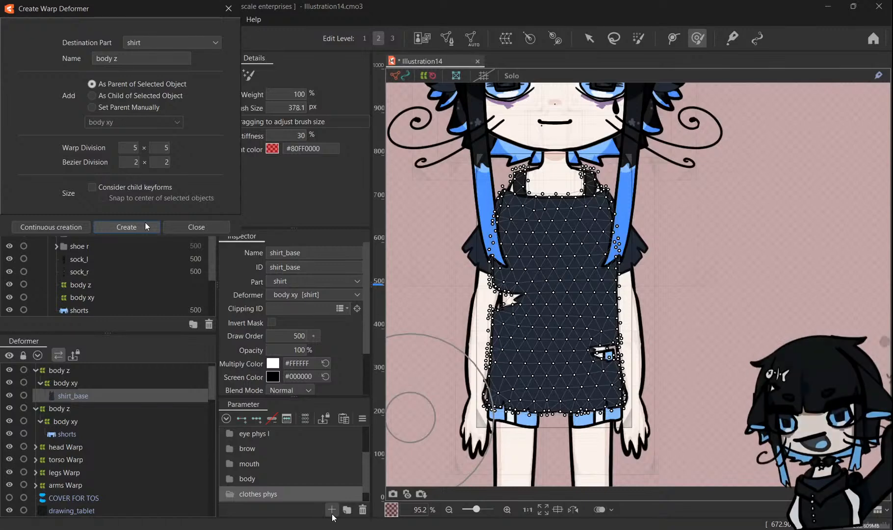
Add the parameters clothes x1, clothes x2 and clothes y1 to the clothes phys folder.
{"action": "left_click", "coordinate": [412, 329]}
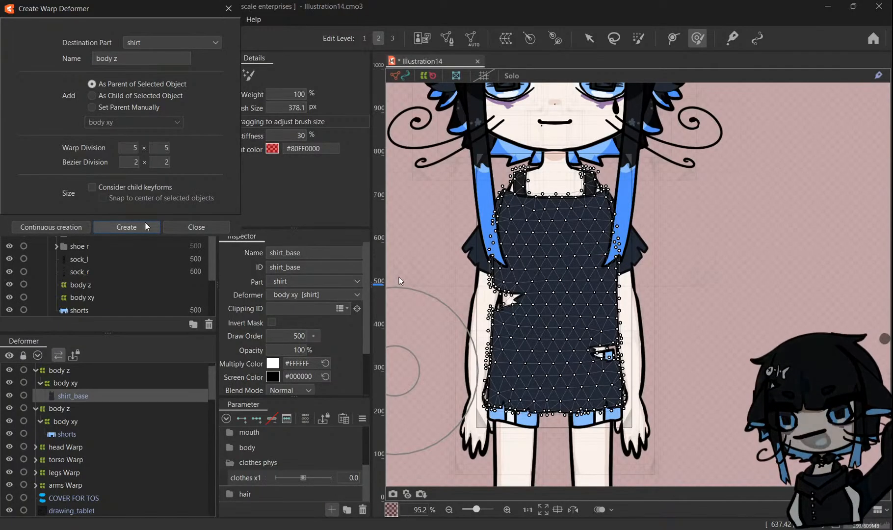
{"action": "left_click", "coordinate": [426, 327]}
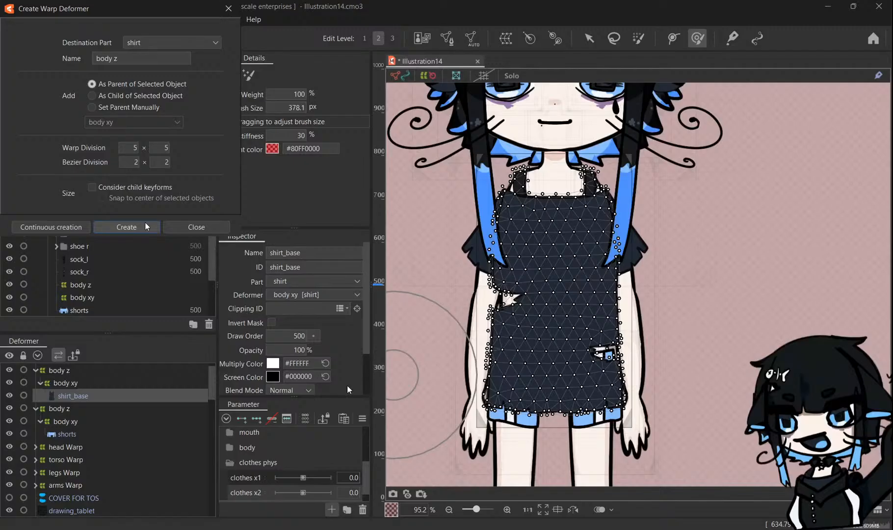
{"action": "left_click", "coordinate": [430, 325]}
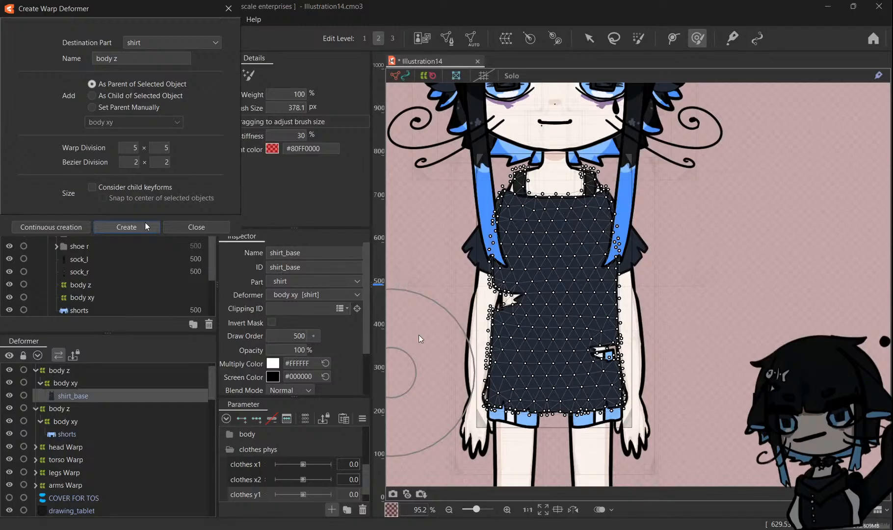
Add the parameters clothes y2 and clothes z, and put three keys on clothes x1 and clothes y1 for shirt_base.
{"action": "scroll", "coordinate": [337, 484], "scroll_direction": "down", "scroll_amount": 1}
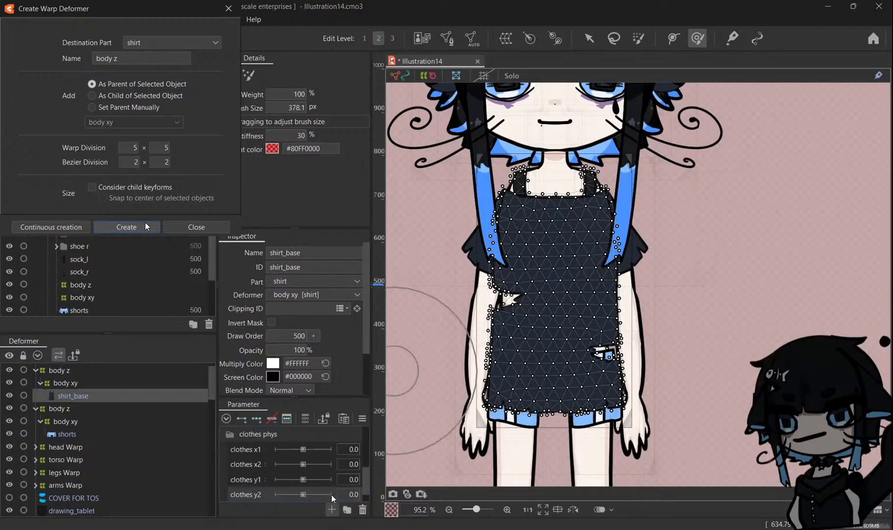
{"action": "left_click", "coordinate": [413, 337]}
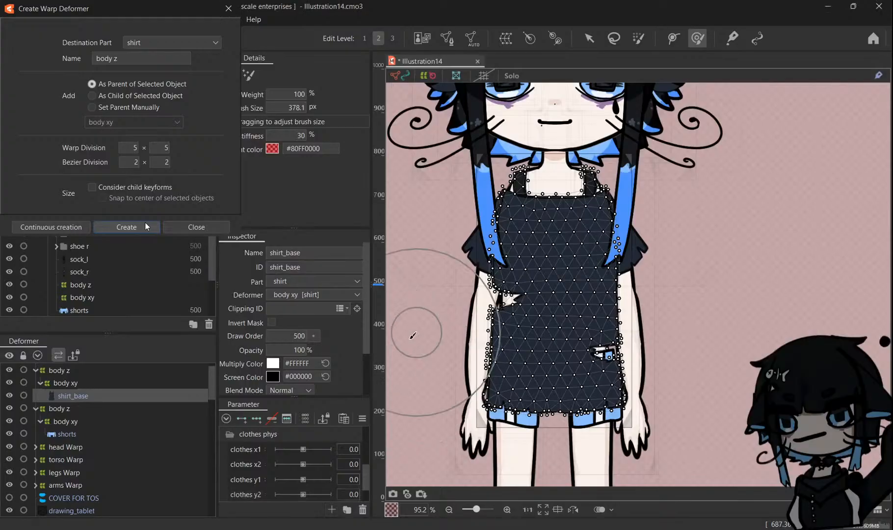
{"action": "left_click", "coordinate": [256, 439]}
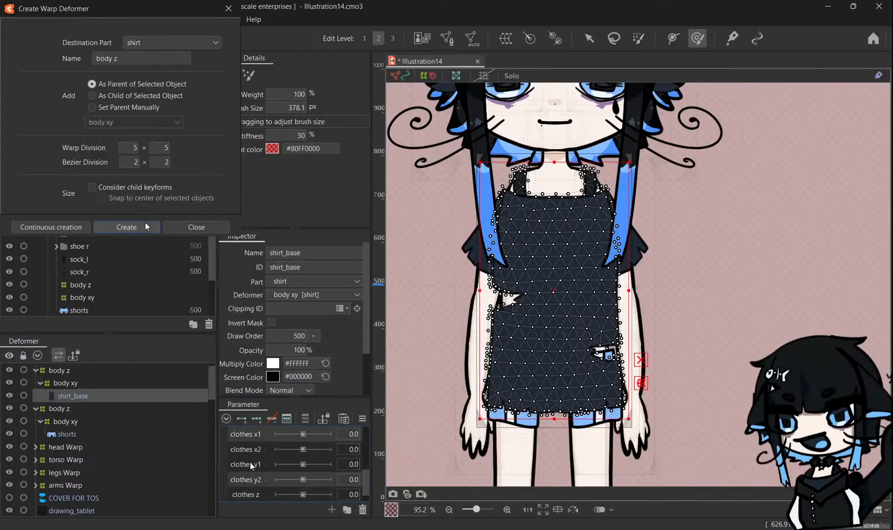
{"action": "left_click", "coordinate": [250, 464]}
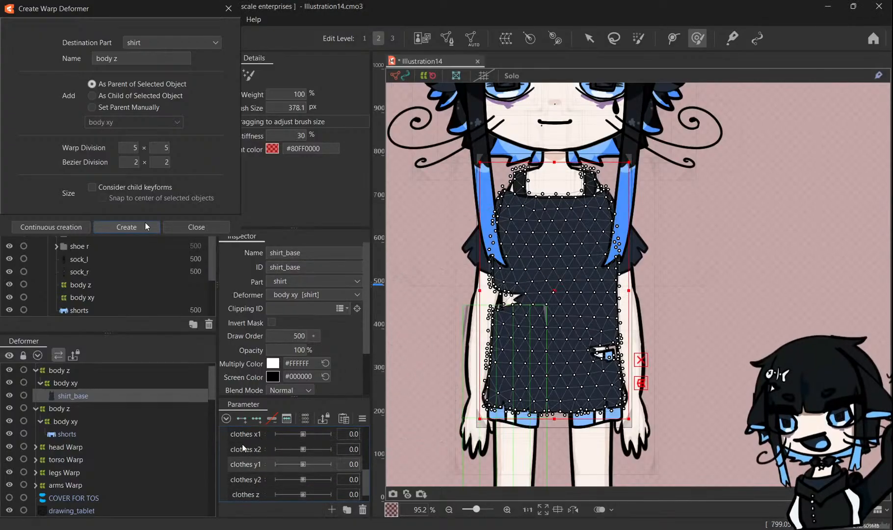
{"action": "left_click", "coordinate": [256, 418]}
Sway the shirt's lower part toward the canvas's right side with the Deform Brush at clothes x1 = 1, and return the parameter to 0.
{"action": "left_click", "coordinate": [331, 434]}
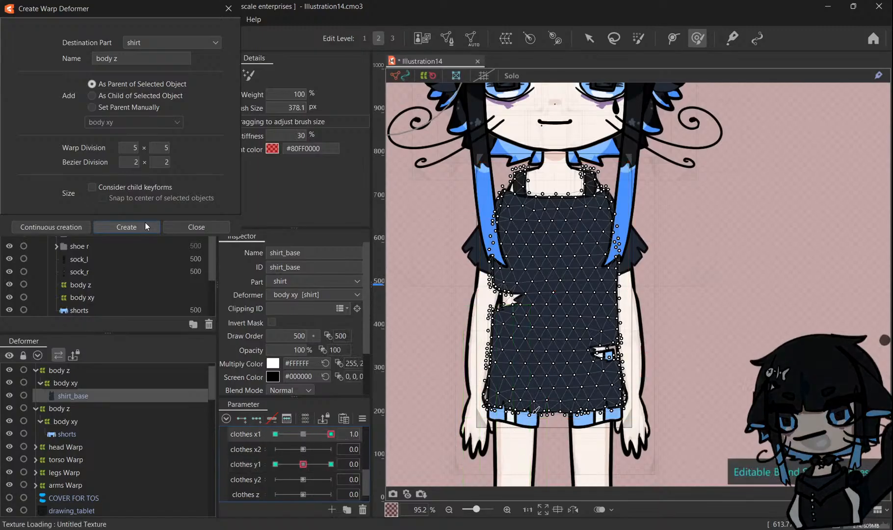
{"action": "mouse_move", "coordinate": [539, 410]}
{"action": "left_mouse_down"}
{"action": "mouse_move", "coordinate": [529, 413]}
{"action": "mouse_move", "coordinate": [582, 409]}
{"action": "mouse_move", "coordinate": [550, 361]}
{"action": "mouse_move", "coordinate": [554, 343]}
{"action": "left_mouse_up"}
{"action": "scroll", "coordinate": [549, 270], "scroll_direction": "up", "scroll_amount": 4}
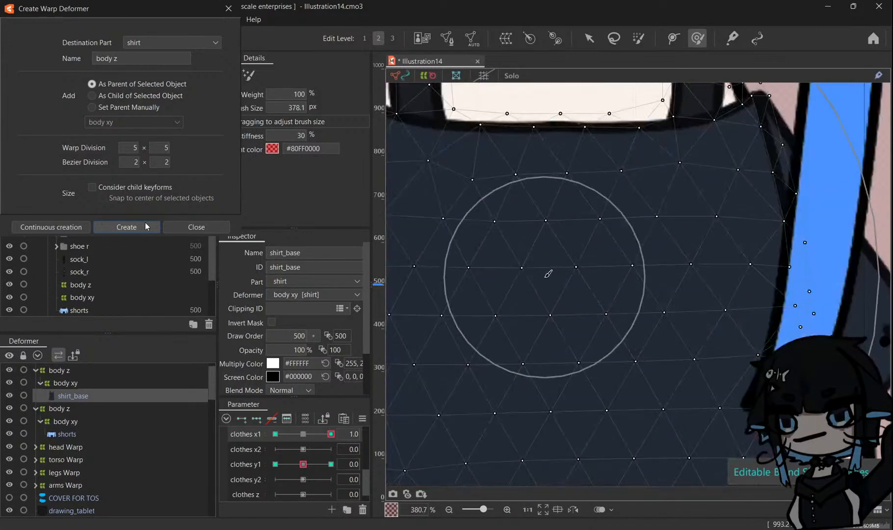
{"action": "scroll", "coordinate": [550, 271], "scroll_direction": "down", "scroll_amount": 2}
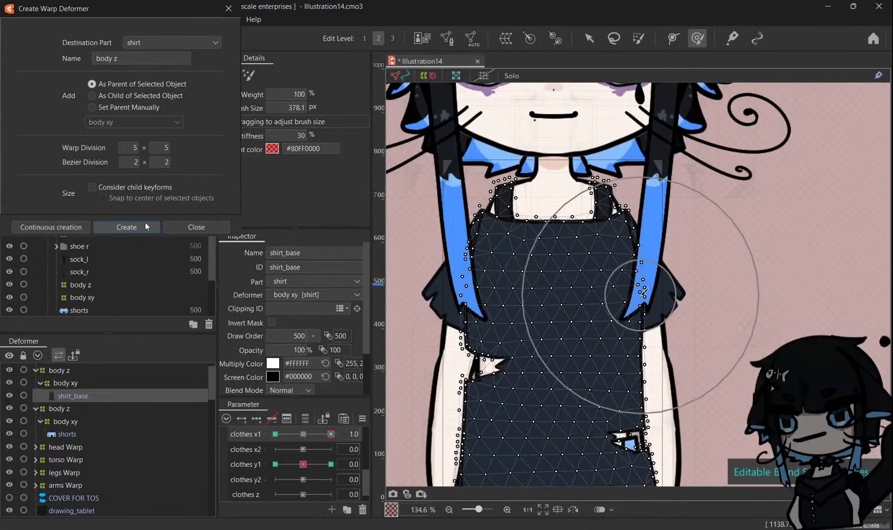
{"action": "left_click_drag", "start_coordinate": [640, 348], "coordinate": [681, 368]}
{"action": "scroll", "coordinate": [668, 319], "scroll_direction": "down", "scroll_amount": 2}
{"action": "scroll", "coordinate": [638, 358], "scroll_direction": "up", "scroll_amount": 2}
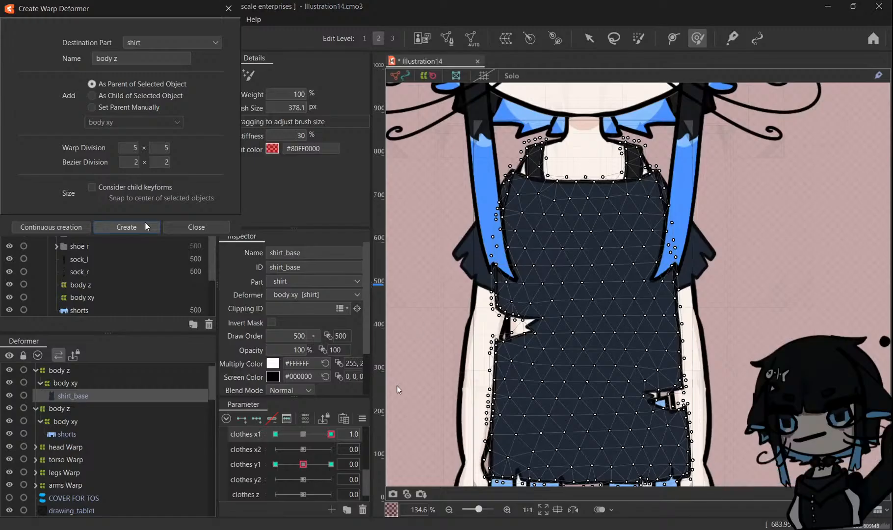
{"action": "left_click_drag", "start_coordinate": [331, 434], "coordinate": [302, 434]}
At clothes y1 = 1, enlarge the Deform Brush to 552.9 px, raise the shirt's hem and flare both sides outward.
{"action": "left_click_drag", "start_coordinate": [275, 464], "coordinate": [331, 464]}
{"action": "scroll", "coordinate": [521, 362], "scroll_direction": "down", "scroll_amount": 1}
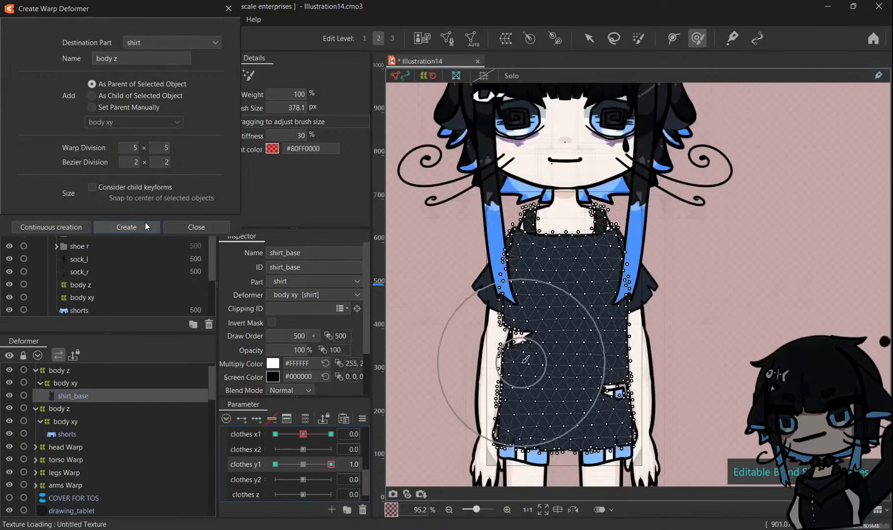
{"action": "left_click_drag", "start_coordinate": [525, 362], "coordinate": [569, 382]}
{"action": "left_click_drag", "start_coordinate": [559, 466], "coordinate": [568, 446]}
{"action": "left_click_drag", "start_coordinate": [425, 367], "coordinate": [408, 368]}
{"action": "left_click_drag", "start_coordinate": [677, 378], "coordinate": [693, 381]}
Pull the shirt's hem downward with the Deform Brush at clothes y1 = -1, and return the parameter to 0.
{"action": "left_click_drag", "start_coordinate": [331, 463], "coordinate": [275, 464]}
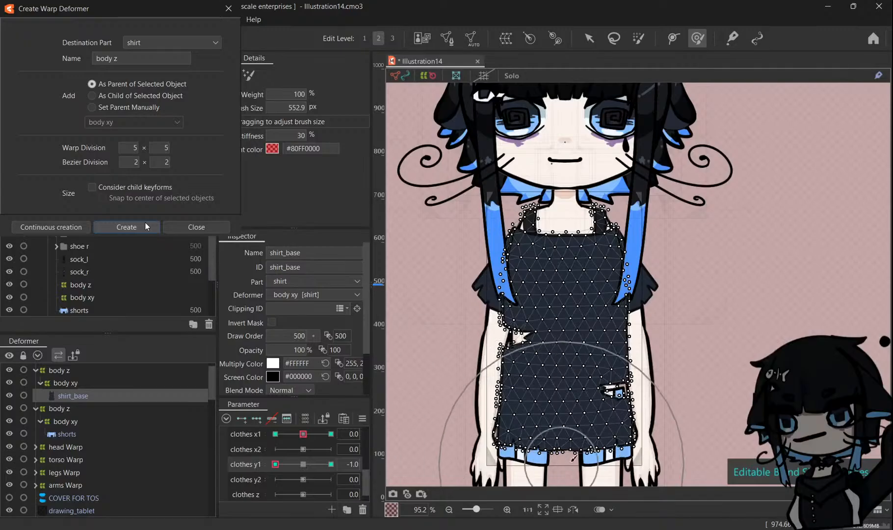
{"action": "left_click_drag", "start_coordinate": [571, 461], "coordinate": [569, 483]}
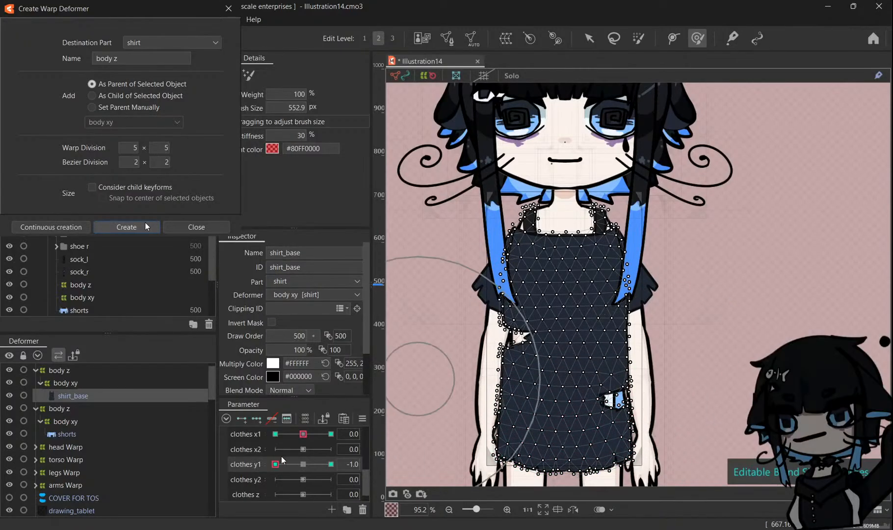
{"action": "left_click", "coordinate": [302, 463]}
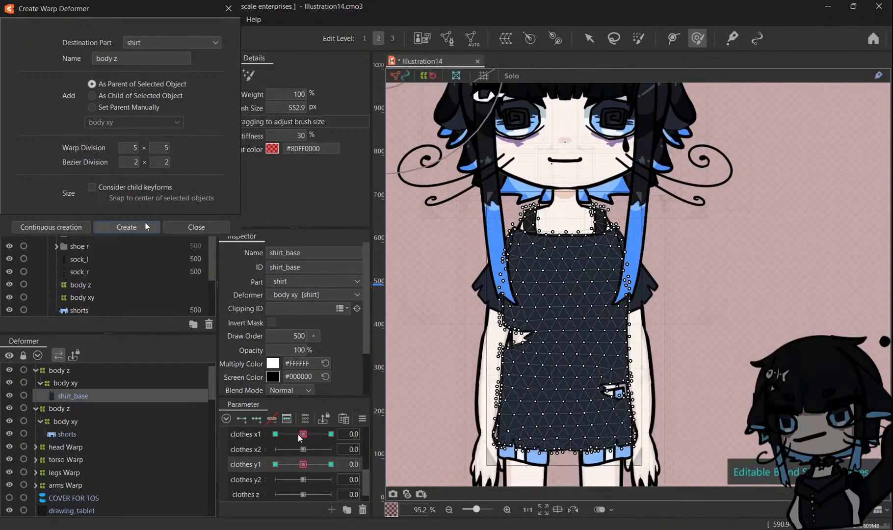
Select the shorts mesh and add three keys to both clothes x1 and clothes y1 for it.
{"action": "left_click", "coordinate": [69, 429]}
{"action": "scroll", "coordinate": [526, 433], "scroll_direction": "up", "scroll_amount": 2}
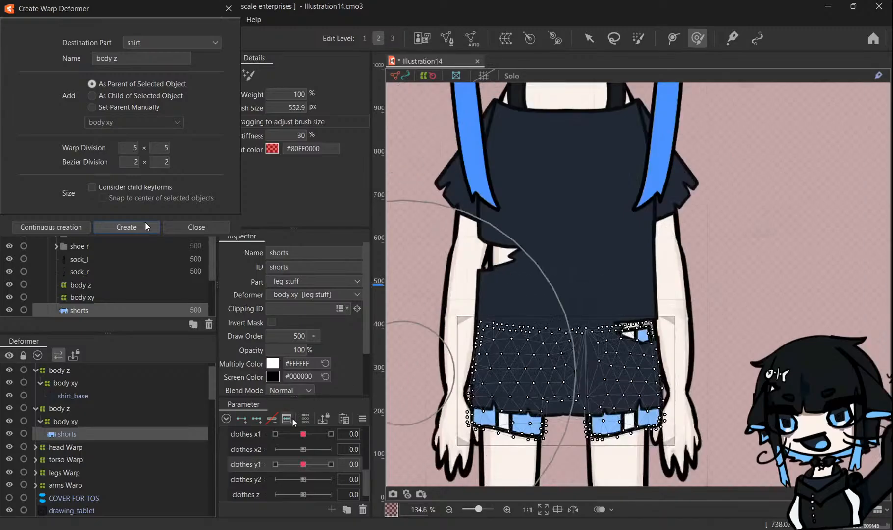
{"action": "left_click_drag", "start_coordinate": [275, 434], "coordinate": [313, 434]}
{"action": "scroll", "coordinate": [442, 324], "scroll_direction": "down", "scroll_amount": 3}
{"action": "scroll", "coordinate": [469, 432], "scroll_direction": "up", "scroll_amount": 3}
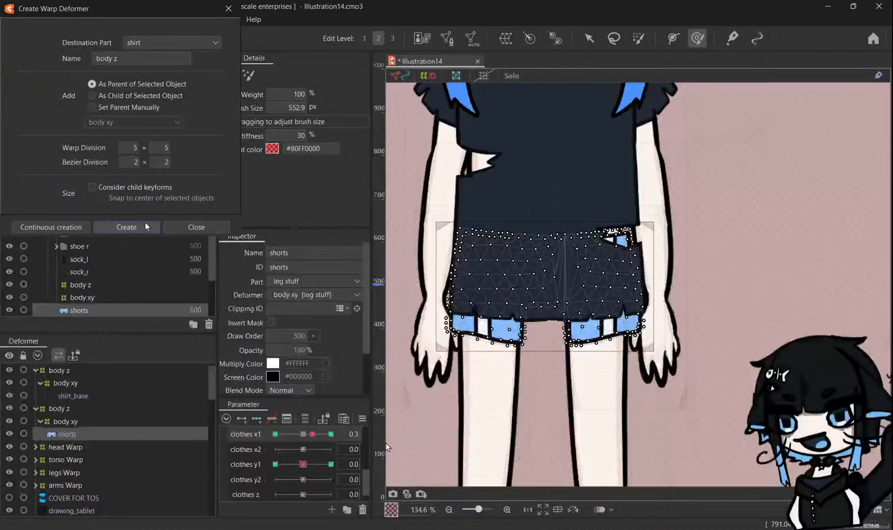
Shift both shorts leg hems slightly right at clothes x1 = 1 and left at -1, and return the parameter to 0.
{"action": "left_click_drag", "start_coordinate": [305, 436], "coordinate": [333, 435]}
{"action": "left_click_drag", "start_coordinate": [441, 438], "coordinate": [446, 439]}
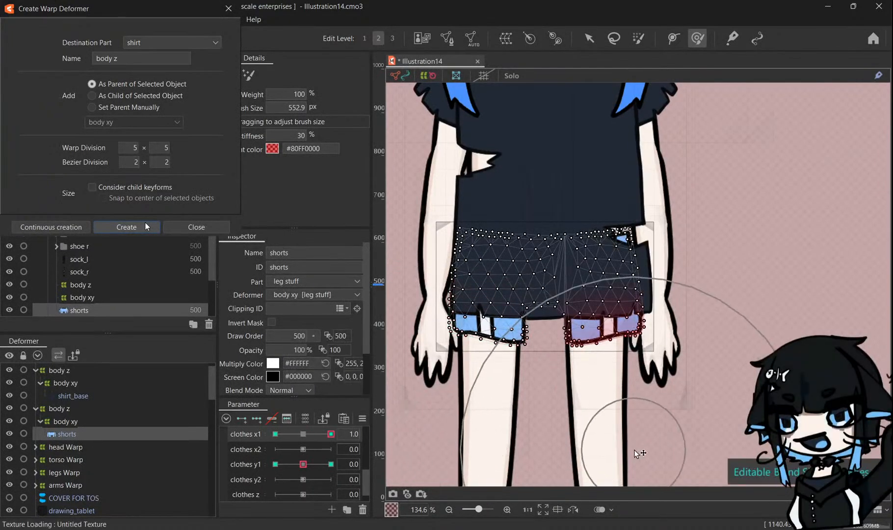
{"action": "left_click_drag", "start_coordinate": [636, 454], "coordinate": [640, 453]}
{"action": "left_click_drag", "start_coordinate": [316, 434], "coordinate": [275, 434]}
{"action": "left_click_drag", "start_coordinate": [470, 421], "coordinate": [464, 420]}
{"action": "left_click_drag", "start_coordinate": [601, 419], "coordinate": [596, 420]}
{"action": "left_click", "coordinate": [303, 435]}
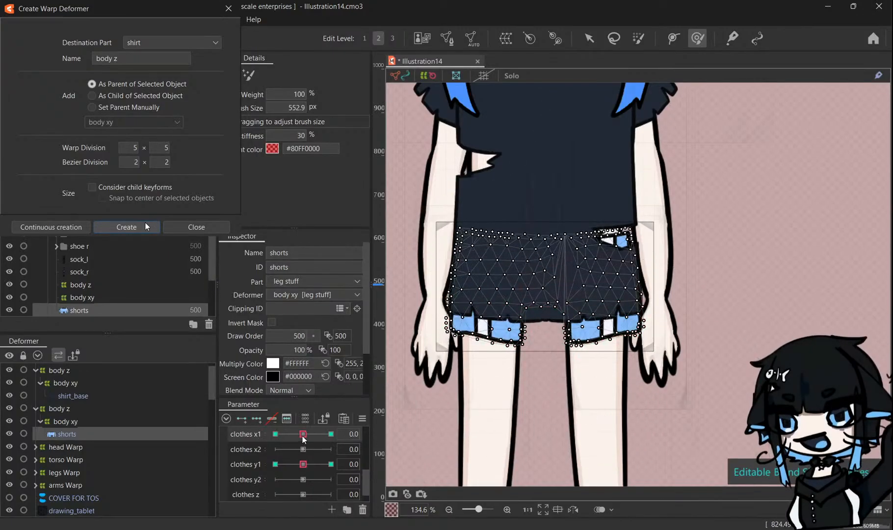
Raise both leg hems of the shorts at clothes y1 = 1, check the pose at -1, and return the parameter to 0.
{"action": "left_click_drag", "start_coordinate": [303, 464], "coordinate": [331, 464]}
{"action": "left_click_drag", "start_coordinate": [543, 429], "coordinate": [535, 418]}
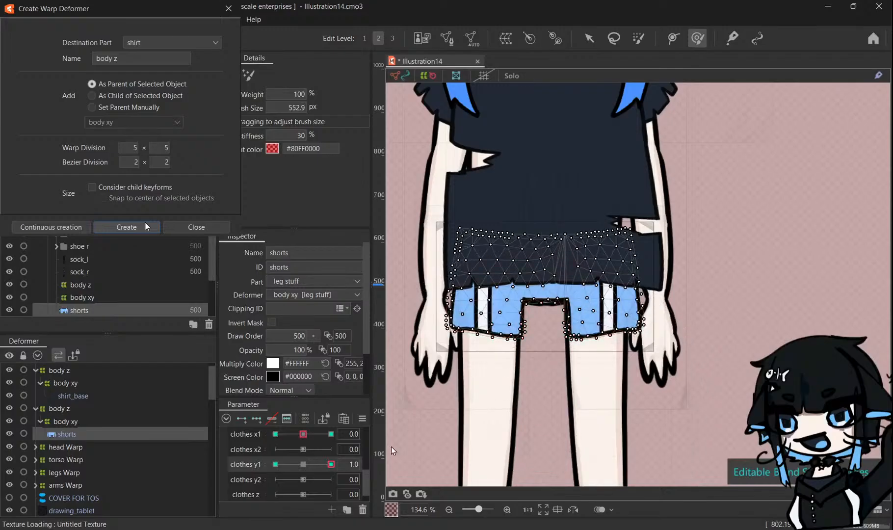
{"action": "key", "text": "ctrl+z"}
{"action": "left_click_drag", "start_coordinate": [502, 477], "coordinate": [498, 457]}
{"action": "left_click_drag", "start_coordinate": [594, 479], "coordinate": [590, 457]}
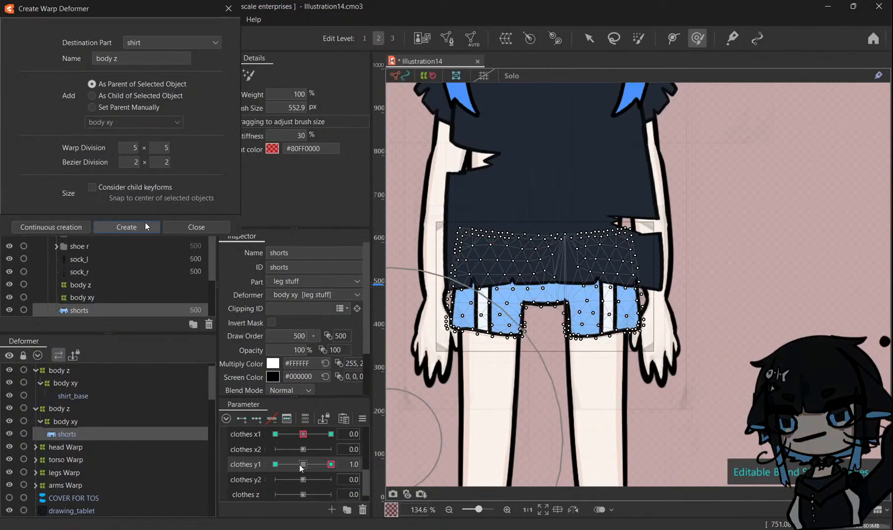
{"action": "left_click", "coordinate": [276, 464]}
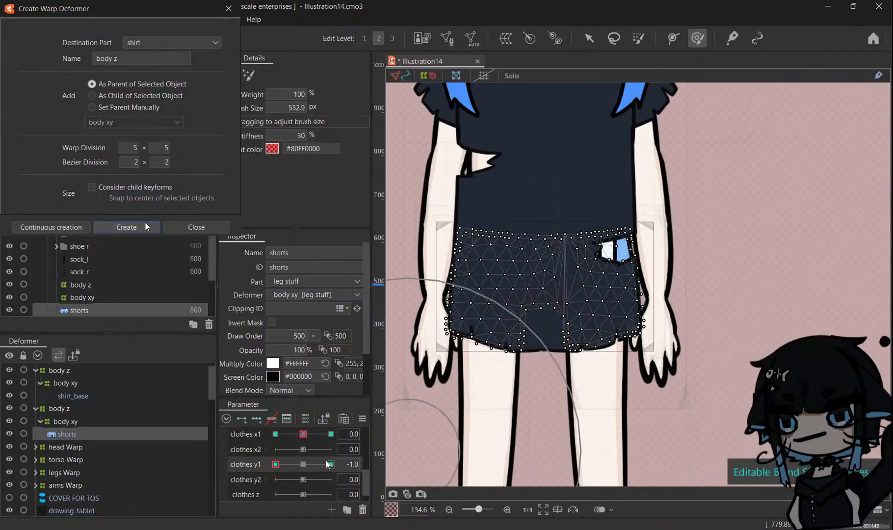
{"action": "left_click", "coordinate": [303, 464]}
{"action": "scroll", "coordinate": [532, 285], "scroll_direction": "down", "scroll_amount": 2}
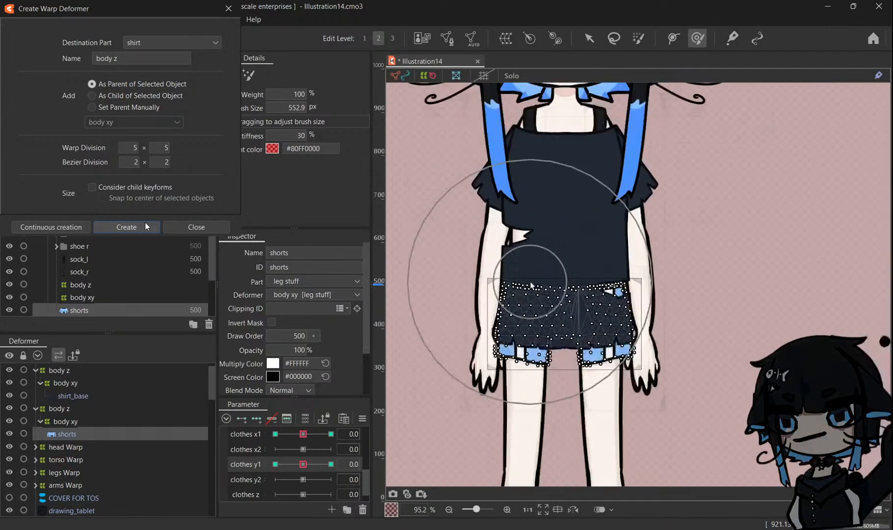
{"action": "scroll", "coordinate": [531, 285], "scroll_direction": "up", "scroll_amount": 2}
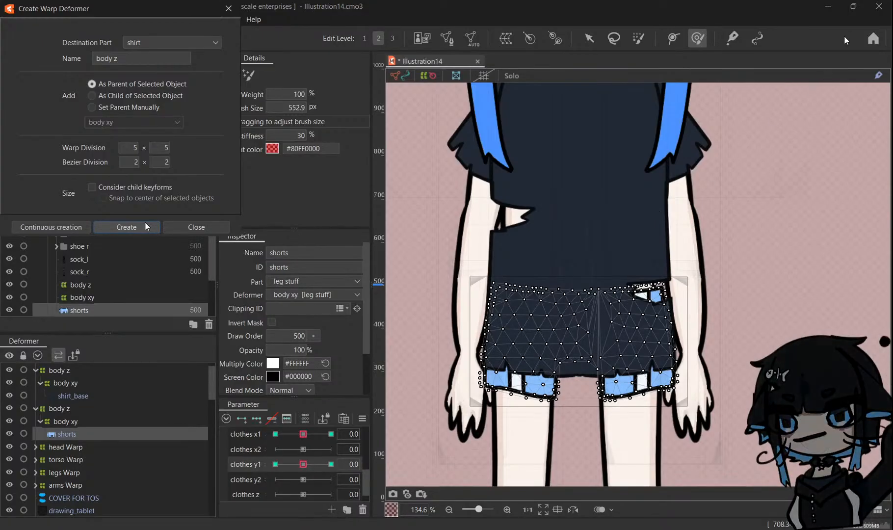
Select all shoe, shoelace and sock meshes together, from shoe_lacel_r through sock_r.
{"action": "scroll", "coordinate": [601, 260], "scroll_direction": "down", "scroll_amount": 3}
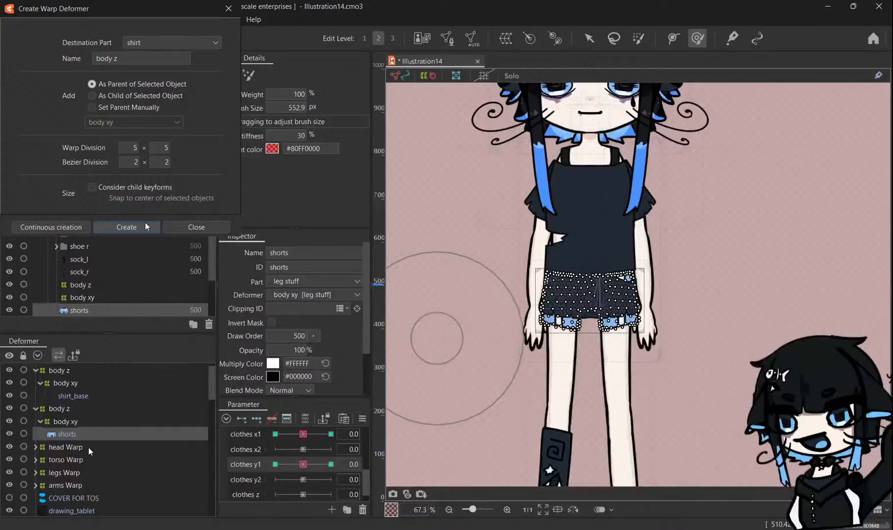
{"action": "scroll", "coordinate": [89, 447], "scroll_direction": "up", "scroll_amount": 1}
{"action": "scroll", "coordinate": [596, 259], "scroll_direction": "down", "scroll_amount": 3}
{"action": "scroll", "coordinate": [681, 338], "scroll_direction": "up", "scroll_amount": 5}
{"action": "scroll", "coordinate": [710, 324], "scroll_direction": "down", "scroll_amount": 2}
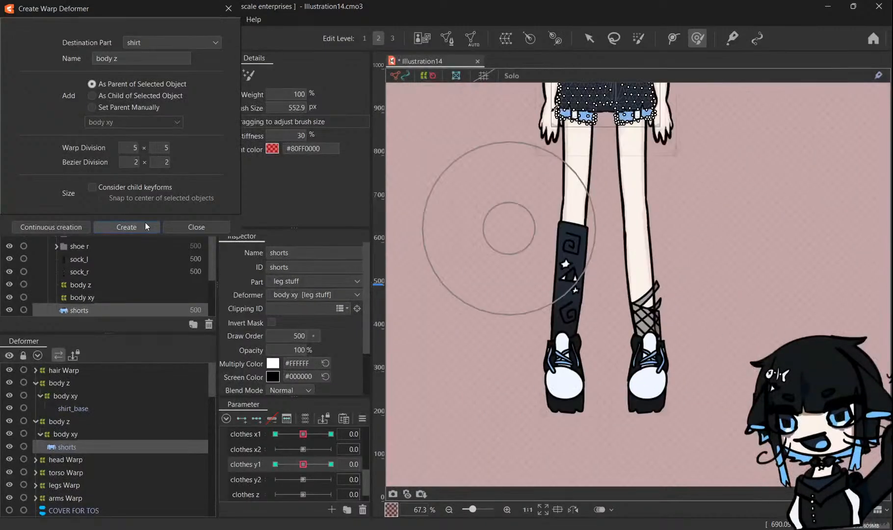
{"action": "left_click", "coordinate": [588, 39]}
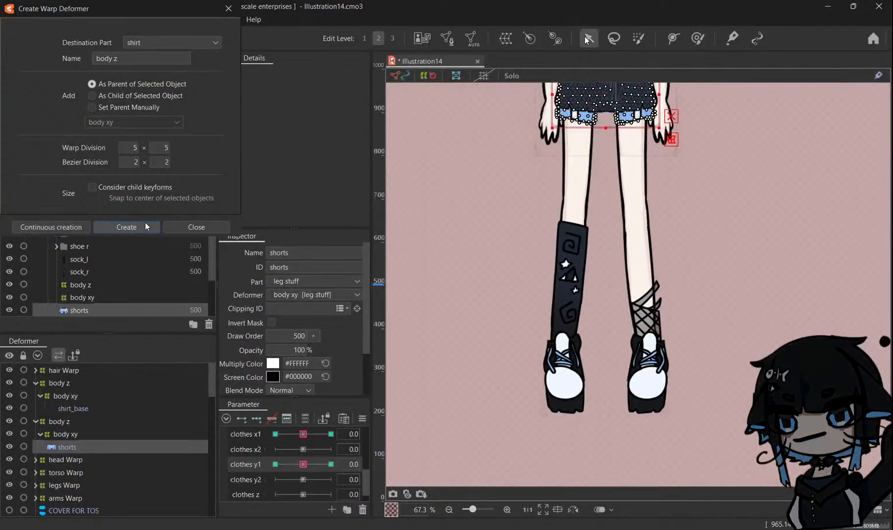
{"action": "left_click", "coordinate": [578, 380]}
{"action": "scroll", "coordinate": [579, 378], "scroll_direction": "up", "scroll_amount": 2}
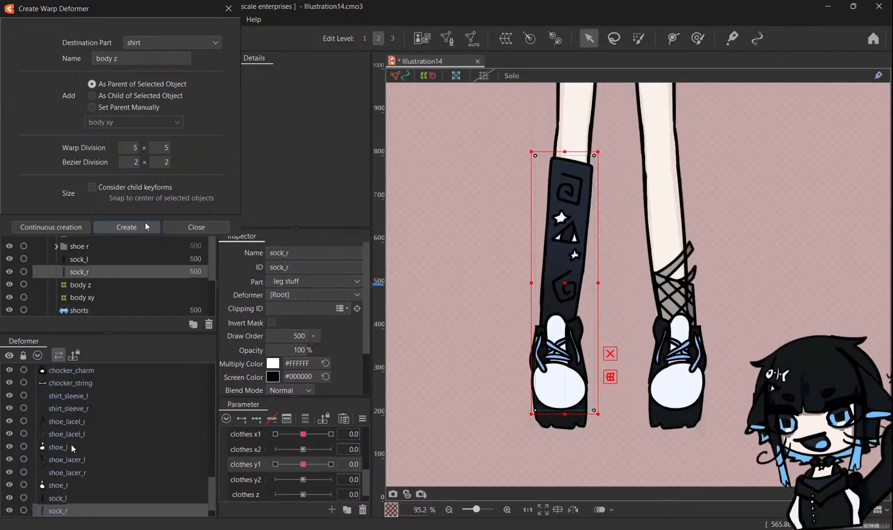
{"action": "scroll", "coordinate": [23, 471], "scroll_direction": "up", "scroll_amount": 2}
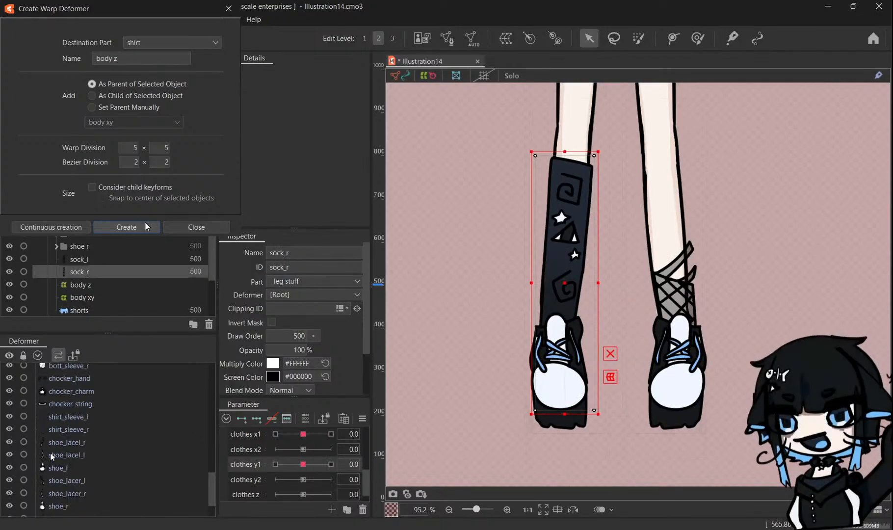
{"action": "left_click", "coordinate": [99, 443], "text": "shift"}
{"action": "scroll", "coordinate": [114, 436], "scroll_direction": "down", "scroll_amount": 1}
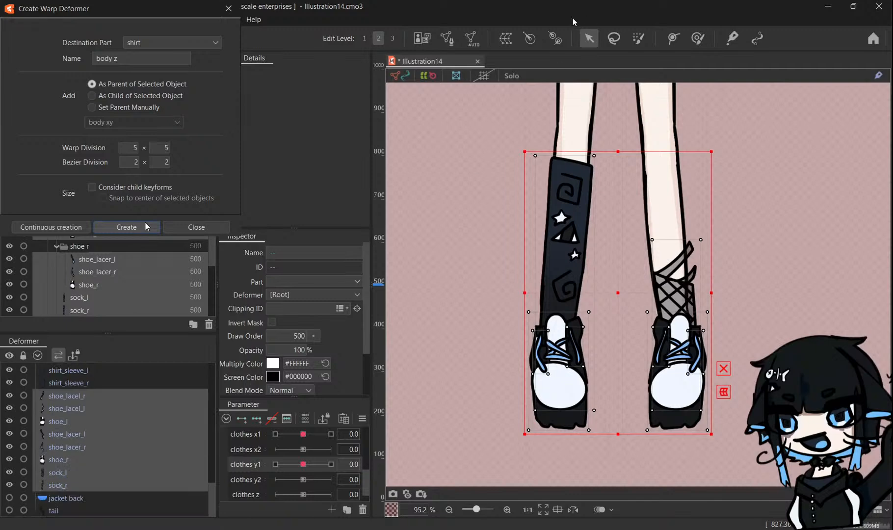
Create a parent warp deformer named leg stuff Warp in the leg stuff part, with 5 × 5 warp and 2 × 2 Bezier divisions.
{"action": "left_click", "coordinate": [505, 38]}
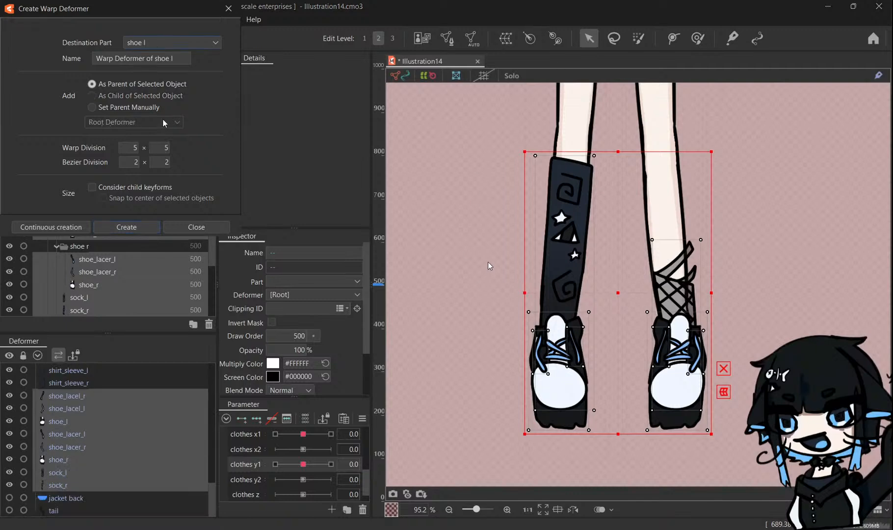
{"action": "left_click", "coordinate": [132, 226]}
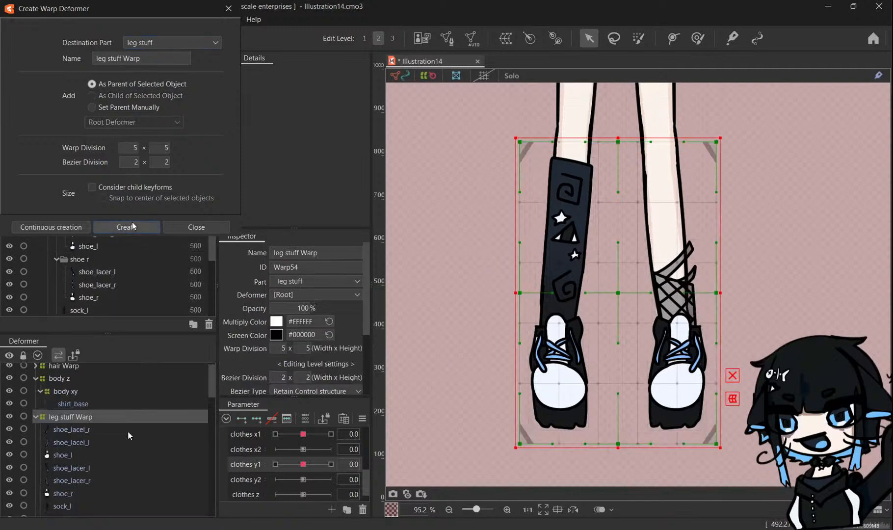
{"action": "left_click", "coordinate": [35, 417]}
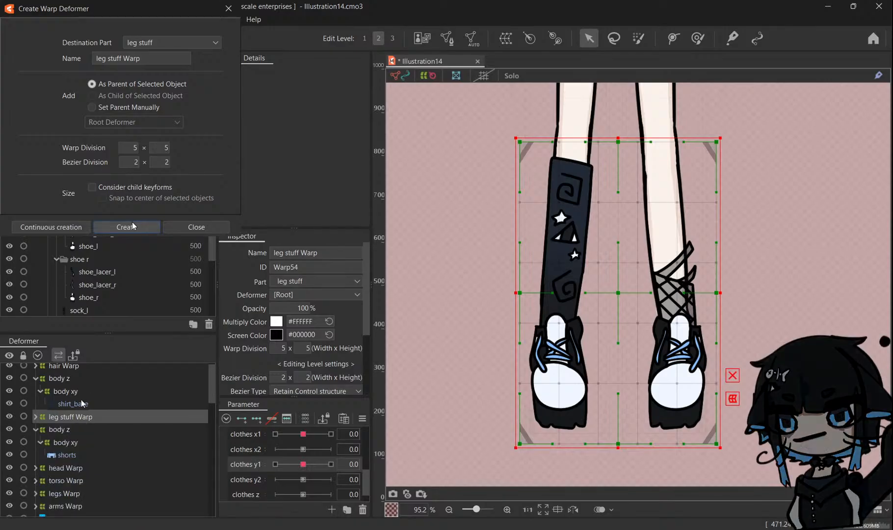
Locate the two shirt sleeve meshes and select only shirt_sleeve_r.
{"action": "scroll", "coordinate": [506, 198], "scroll_direction": "down", "scroll_amount": 8}
{"action": "scroll", "coordinate": [504, 257], "scroll_direction": "up", "scroll_amount": 7}
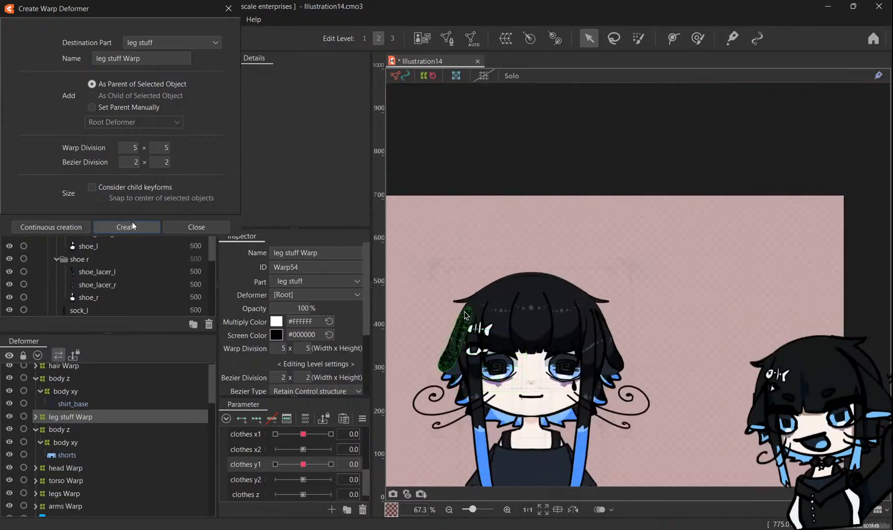
{"action": "scroll", "coordinate": [464, 315], "scroll_direction": "down", "scroll_amount": 4}
{"action": "scroll", "coordinate": [451, 354], "scroll_direction": "up", "scroll_amount": 6}
{"action": "scroll", "coordinate": [121, 275], "scroll_direction": "up", "scroll_amount": 2}
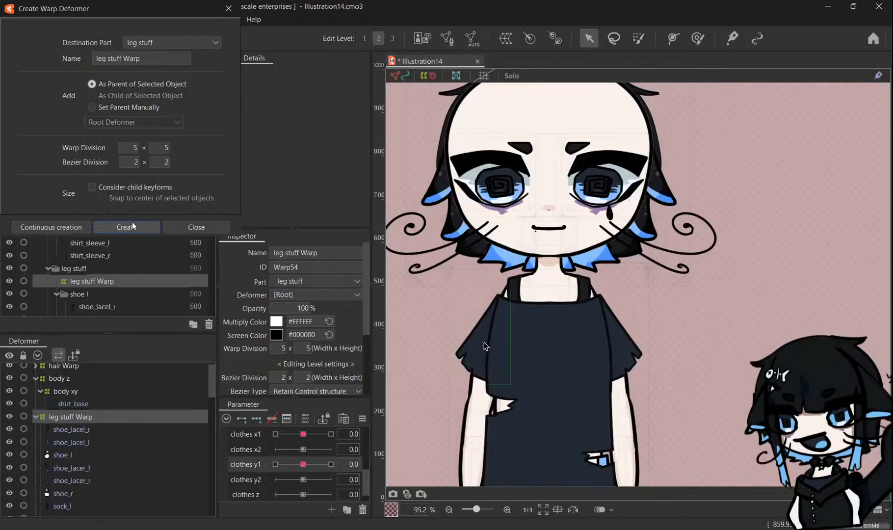
{"action": "left_click", "coordinate": [483, 343]}
{"action": "scroll", "coordinate": [461, 348], "scroll_direction": "up", "scroll_amount": 3}
{"action": "left_click", "coordinate": [682, 353], "text": "shift"}
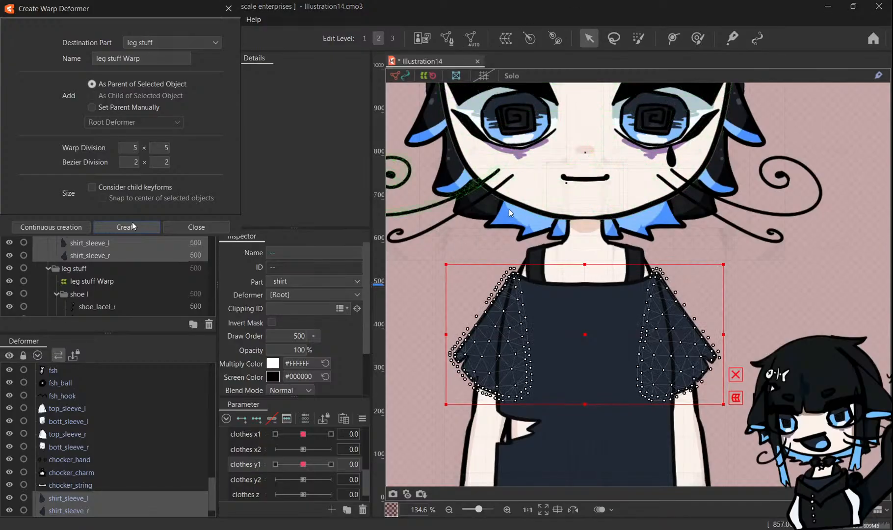
{"action": "scroll", "coordinate": [88, 449], "scroll_direction": "down", "scroll_amount": 1}
{"action": "left_click", "coordinate": [93, 475]}
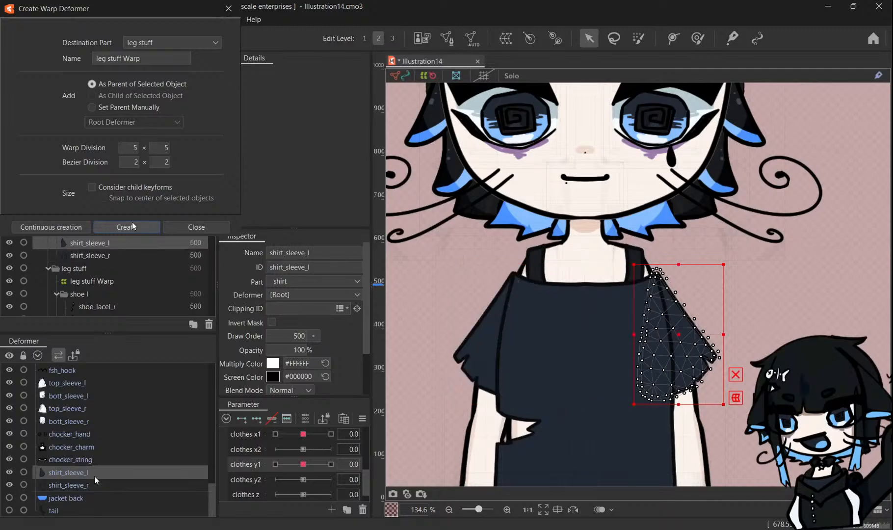
{"action": "left_click", "coordinate": [76, 485]}
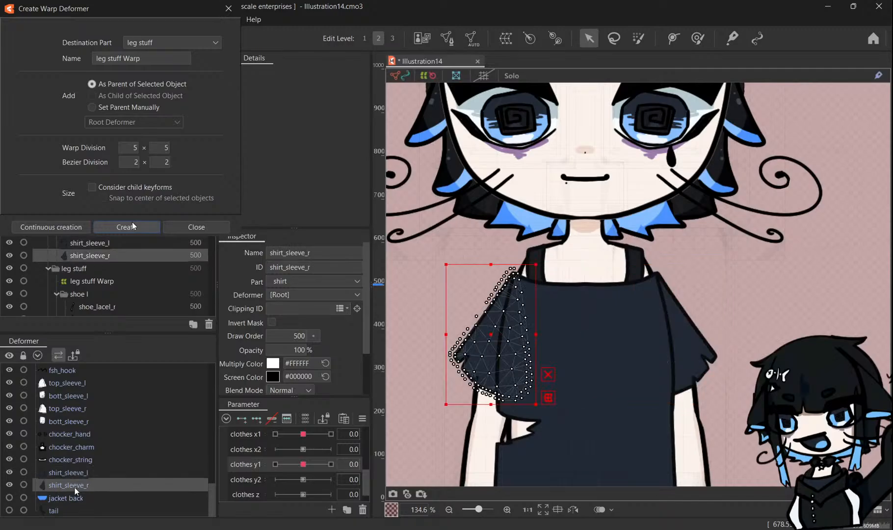
Create a warp deformer named body xy as parent of shirt_sleeve_r in the shirt part, with 5 × 5 warp and 2 × 2 Bezier divisions.
{"action": "triple_click", "coordinate": [189, 58]}
{"action": "type", "text": "b"}
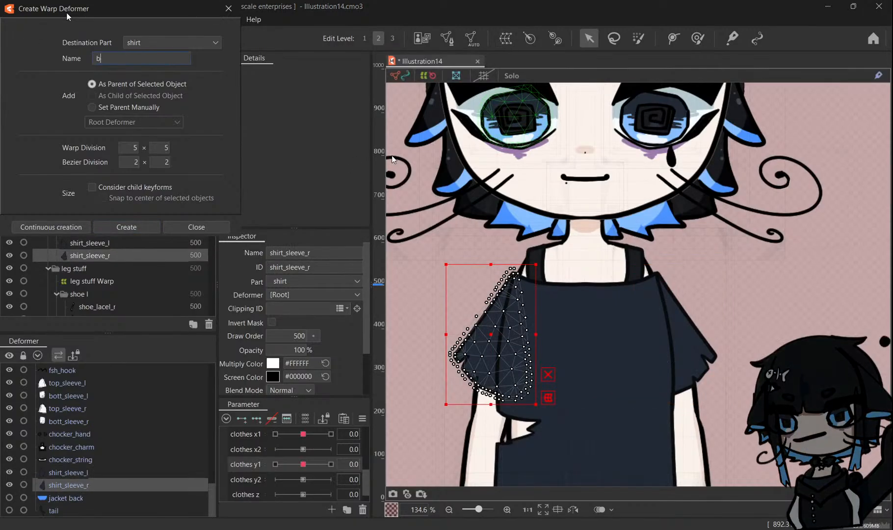
{"action": "type", "text": "ody"}
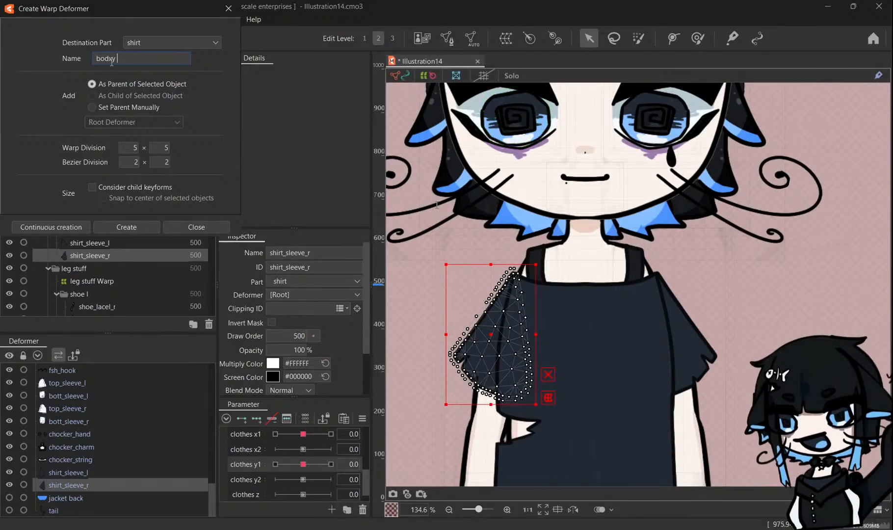
{"action": "left_click", "coordinate": [109, 59]}
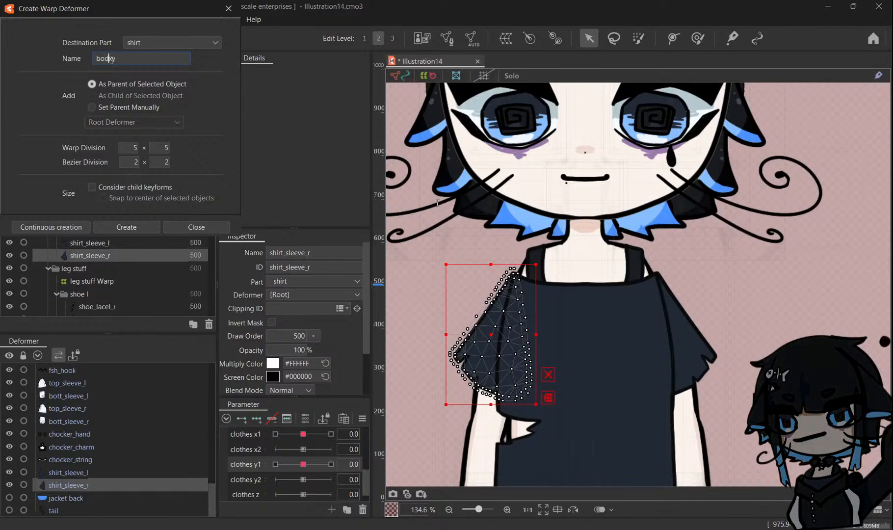
{"action": "type", "text": "y"}
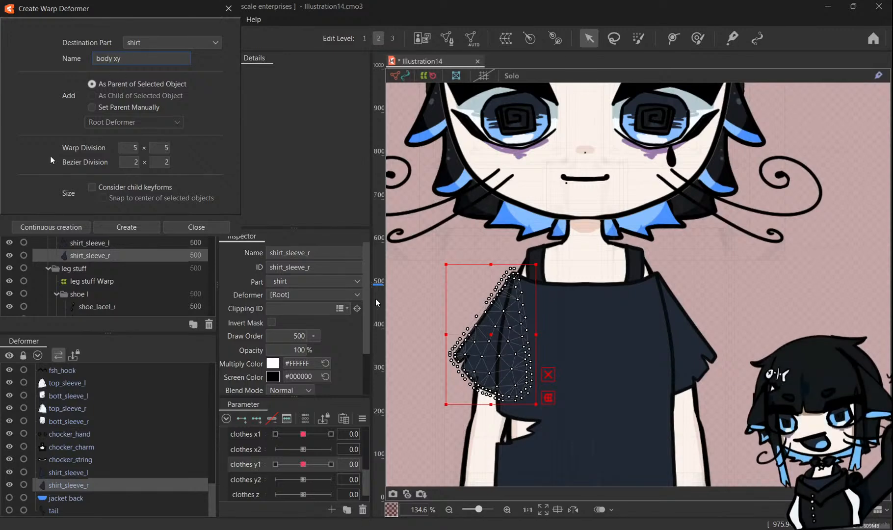
{"action": "left_click", "coordinate": [44, 228]}
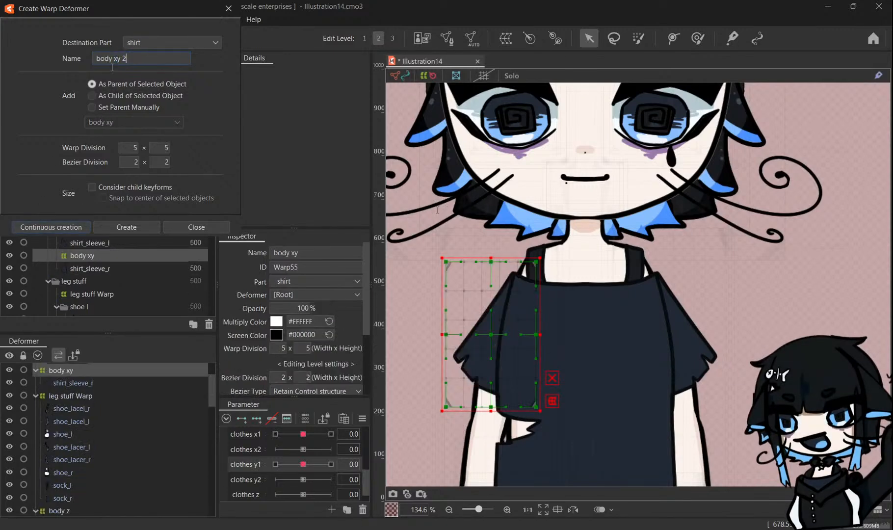
Create a second warp deformer named body z in the shirt part as parent of the sleeve's body xy.
{"action": "key", "text": "BackSpace"}
{"action": "key", "text": "BackSpace"}
{"action": "key", "text": "BackSpace"}
{"action": "key", "text": "BackSpace"}
{"action": "type", "text": "z"}
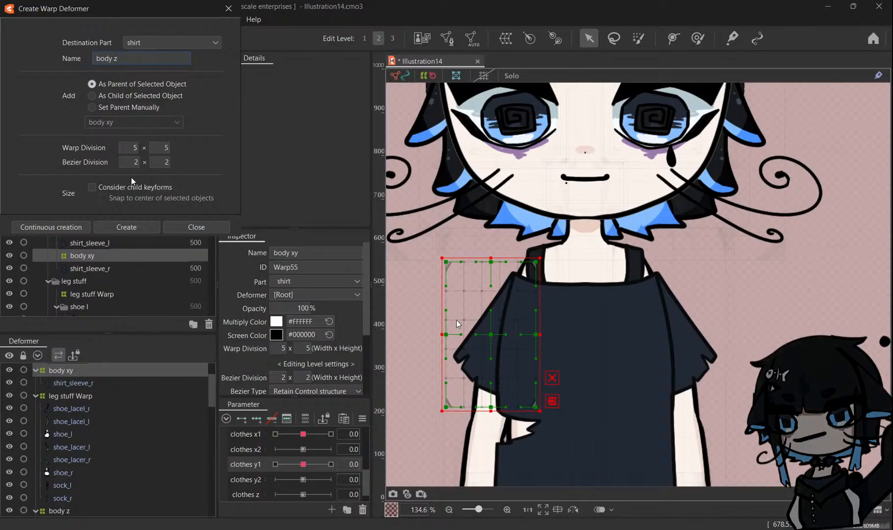
{"action": "left_click", "coordinate": [127, 228]}
Add three keyforms each for Body X and Body Y to shirt_sleeve_r's body xy deformer and set Body Y to 10.
{"action": "left_click", "coordinate": [123, 383]}
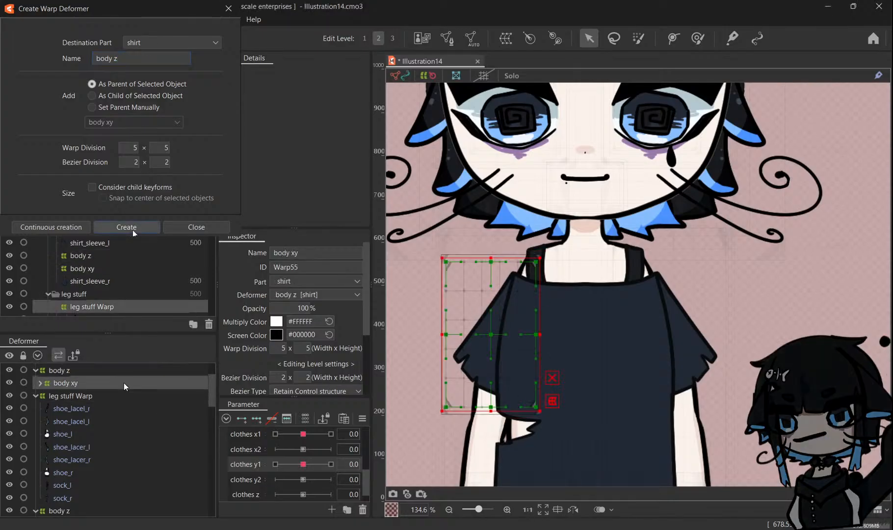
{"action": "scroll", "coordinate": [241, 460], "scroll_direction": "up", "scroll_amount": 10}
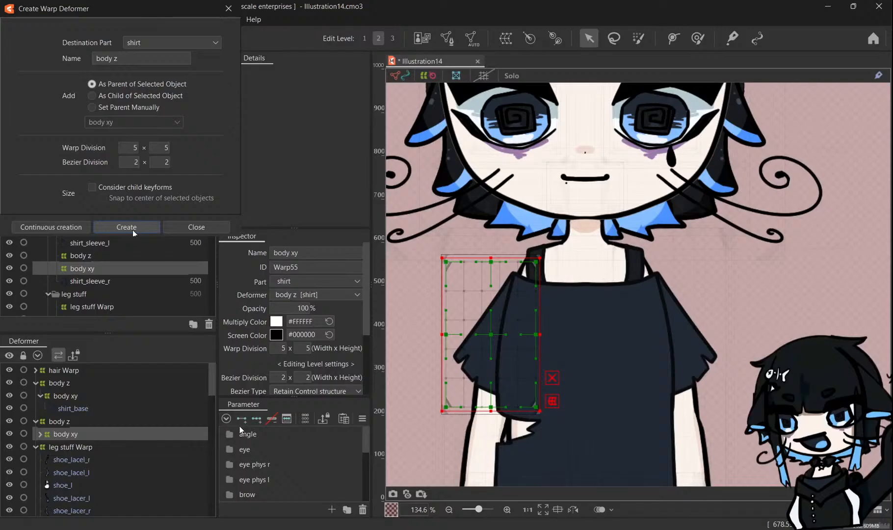
{"action": "scroll", "coordinate": [239, 430], "scroll_direction": "down", "scroll_amount": 5}
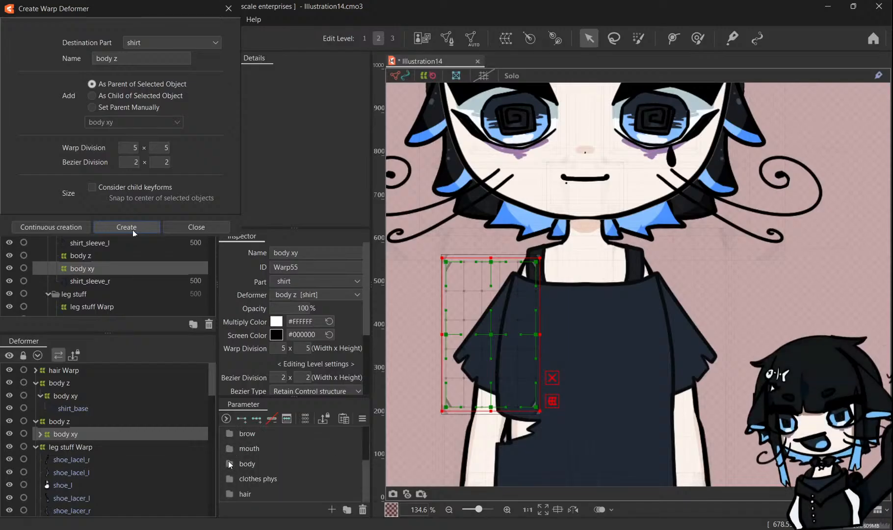
{"action": "left_click", "coordinate": [230, 464]}
{"action": "scroll", "coordinate": [241, 456], "scroll_direction": "down", "scroll_amount": 3}
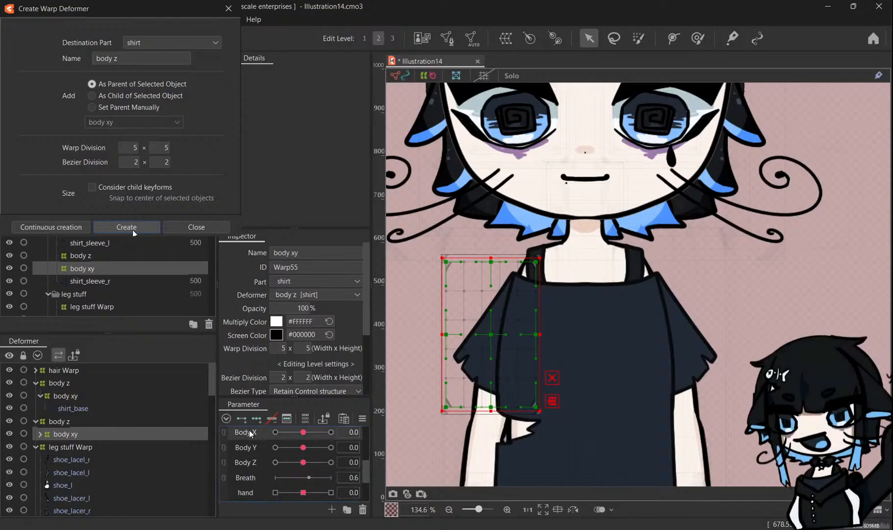
{"action": "left_click", "coordinate": [331, 431]}
{"action": "left_click", "coordinate": [331, 447]}
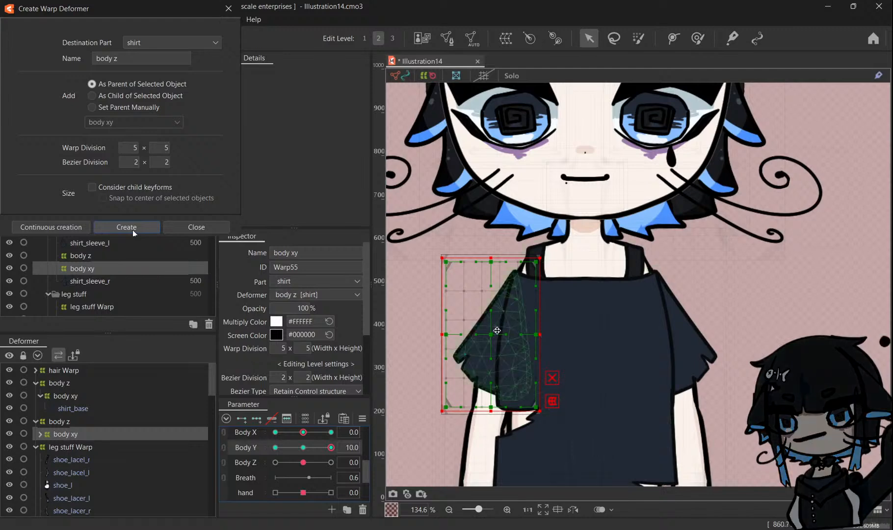
Lower the sleeve's body xy warp slightly at Body Y = 10 and further at -10, return to 0, and combine Body X with Body Y.
{"action": "left_click_drag", "start_coordinate": [492, 335], "coordinate": [493, 337]}
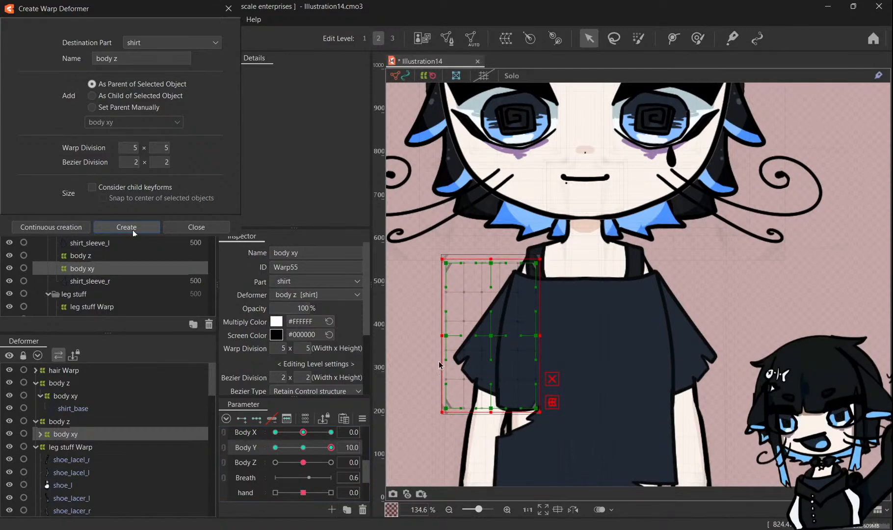
{"action": "left_click_drag", "start_coordinate": [322, 447], "coordinate": [275, 447]}
{"action": "left_click_drag", "start_coordinate": [486, 335], "coordinate": [487, 346]}
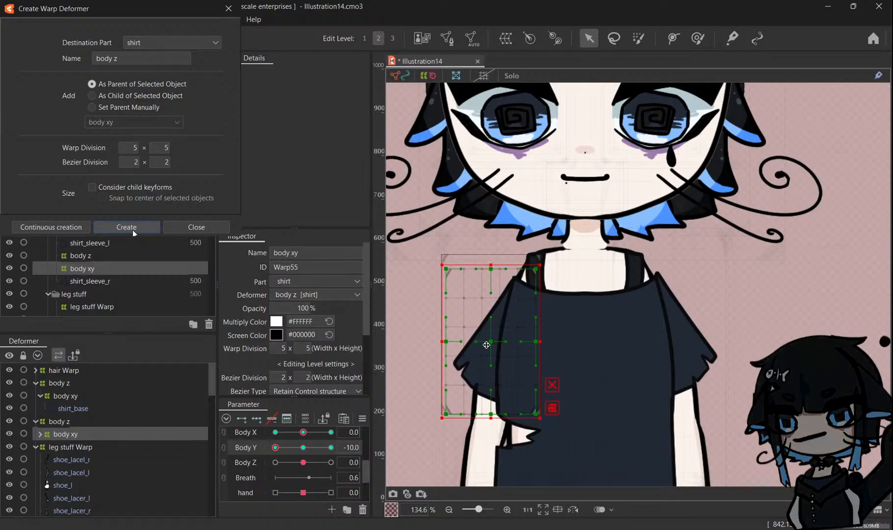
{"action": "left_click_drag", "start_coordinate": [275, 447], "coordinate": [300, 450]}
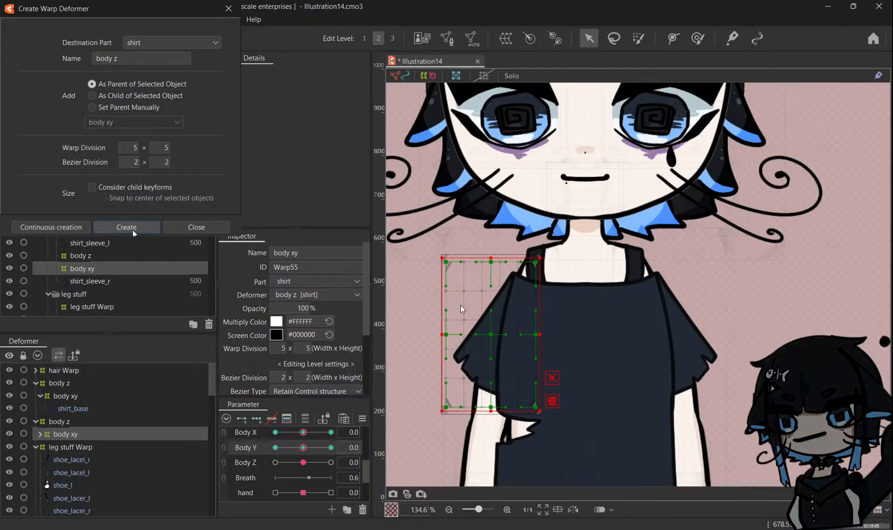
{"action": "left_click", "coordinate": [224, 433]}
{"action": "mouse_move", "coordinate": [302, 451]}
{"action": "left_mouse_down"}
{"action": "mouse_move", "coordinate": [283, 488]}
{"action": "mouse_move", "coordinate": [266, 417]}
{"action": "mouse_move", "coordinate": [262, 483]}
{"action": "mouse_move", "coordinate": [301, 453]}
{"action": "left_mouse_up"}
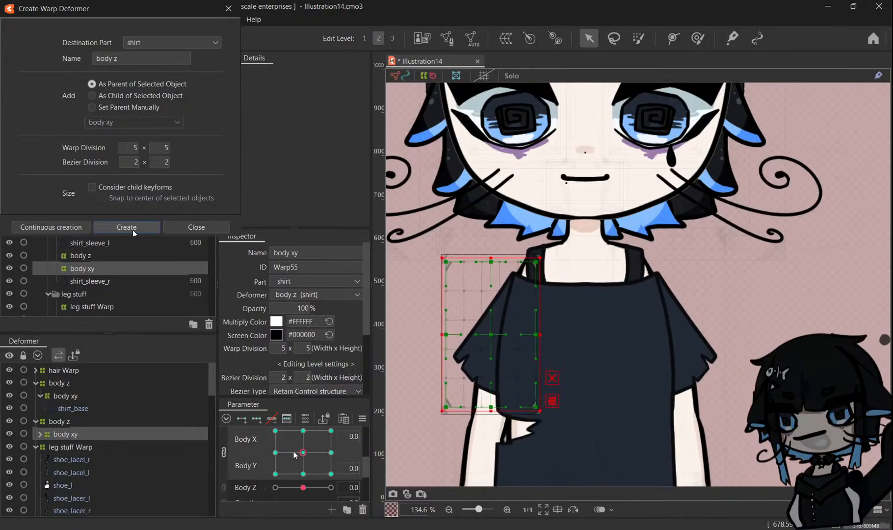
Key the sleeve's body z deformer on Body Z, shifting it right at 10 and slightly left at -10, and return the parameter to 0.
{"action": "scroll", "coordinate": [296, 451], "scroll_direction": "down", "scroll_amount": 1}
{"action": "left_click", "coordinate": [164, 423]}
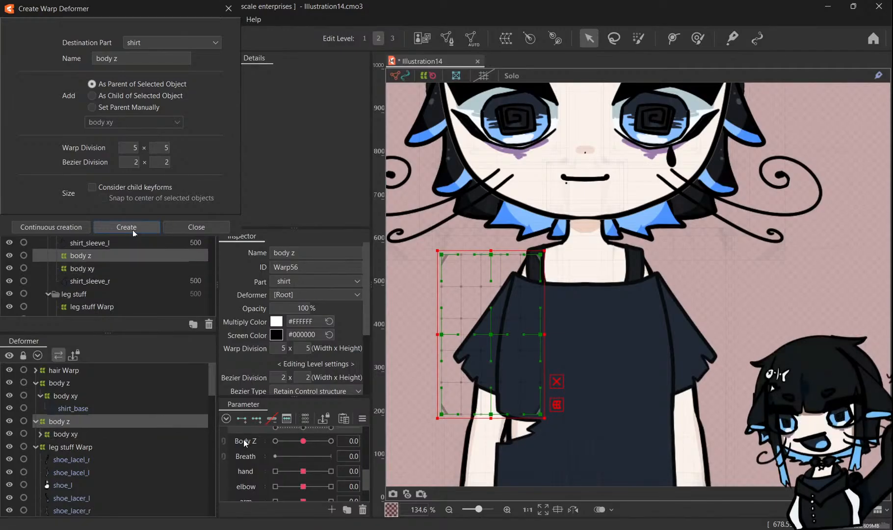
{"action": "left_click_drag", "start_coordinate": [307, 441], "coordinate": [451, 384]}
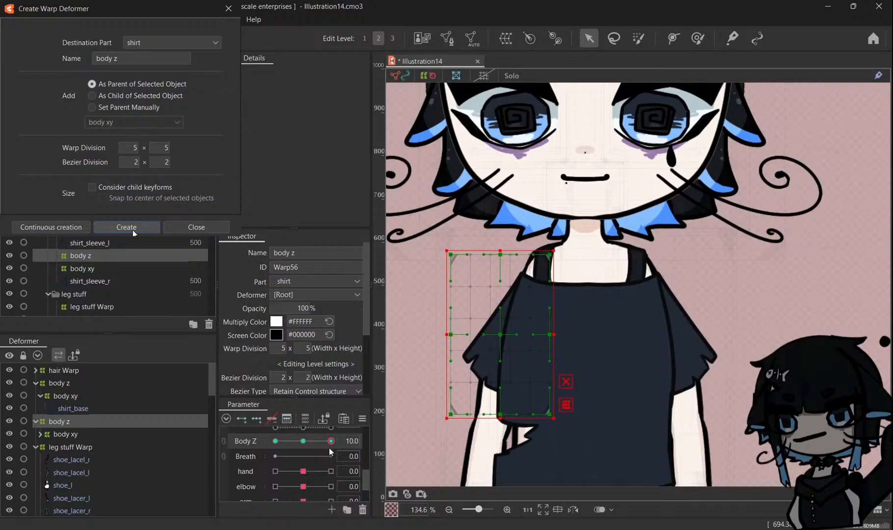
{"action": "left_click_drag", "start_coordinate": [330, 451], "coordinate": [221, 450]}
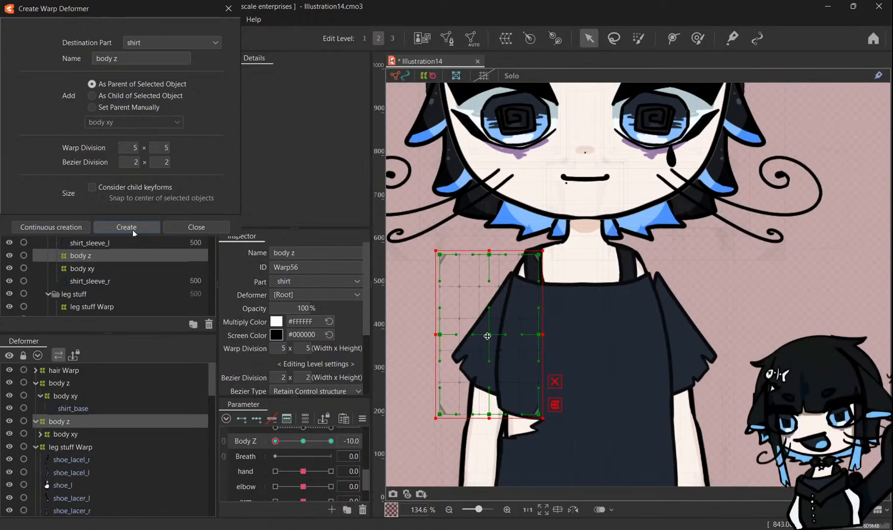
{"action": "scroll", "coordinate": [480, 337], "scroll_direction": "down", "scroll_amount": 2}
{"action": "left_click_drag", "start_coordinate": [271, 436], "coordinate": [298, 444]}
Duplicate shirt_sleeve_r's body z and body xy deformers and delete the Deformer of position adjusting that wraps the copies.
{"action": "left_click", "coordinate": [60, 436], "text": "ctrl"}
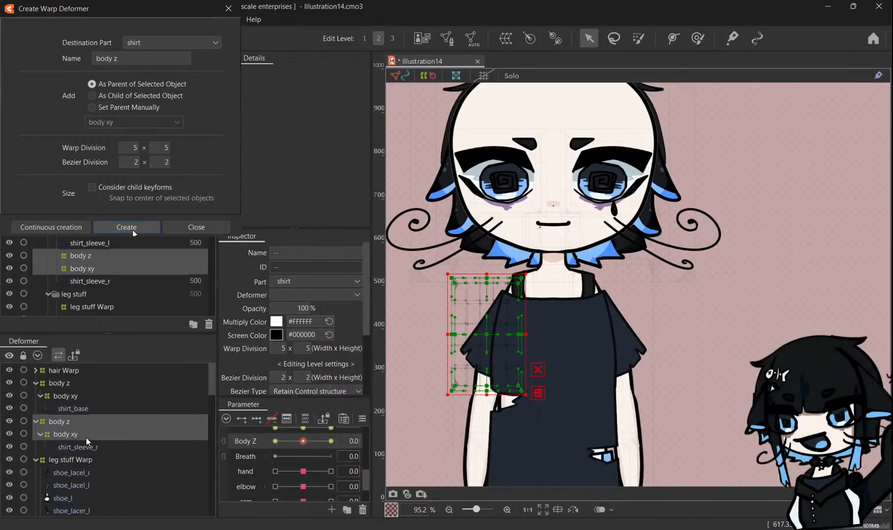
{"action": "scroll", "coordinate": [93, 425], "scroll_direction": "down", "scroll_amount": 1}
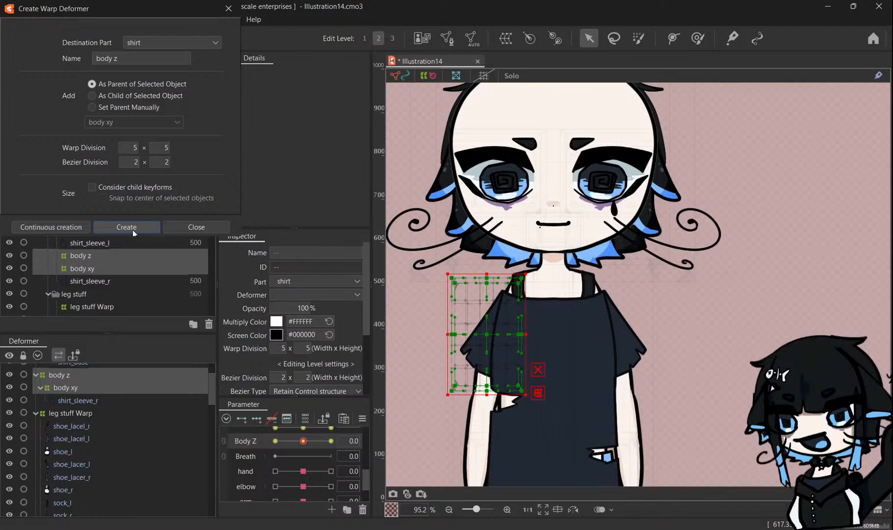
{"action": "scroll", "coordinate": [108, 242], "scroll_direction": "down", "scroll_amount": 1}
{"action": "left_click", "coordinate": [108, 238]}
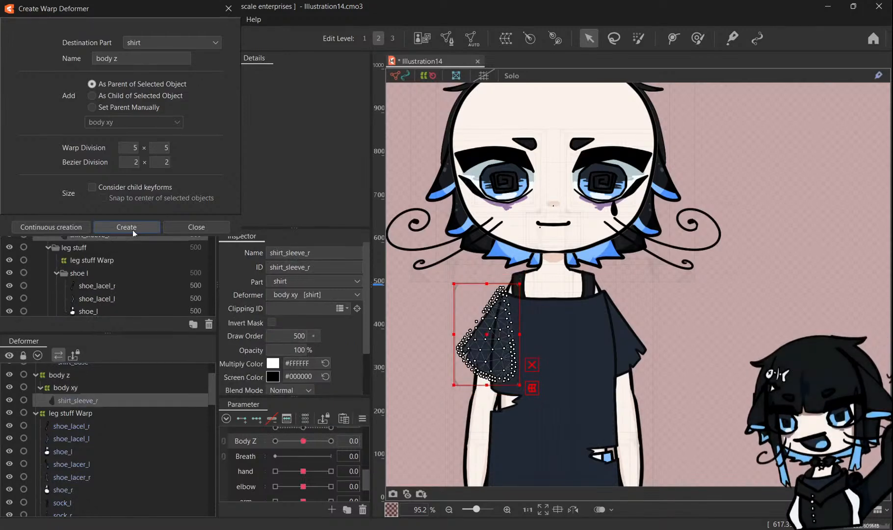
{"action": "left_click", "coordinate": [133, 225]}
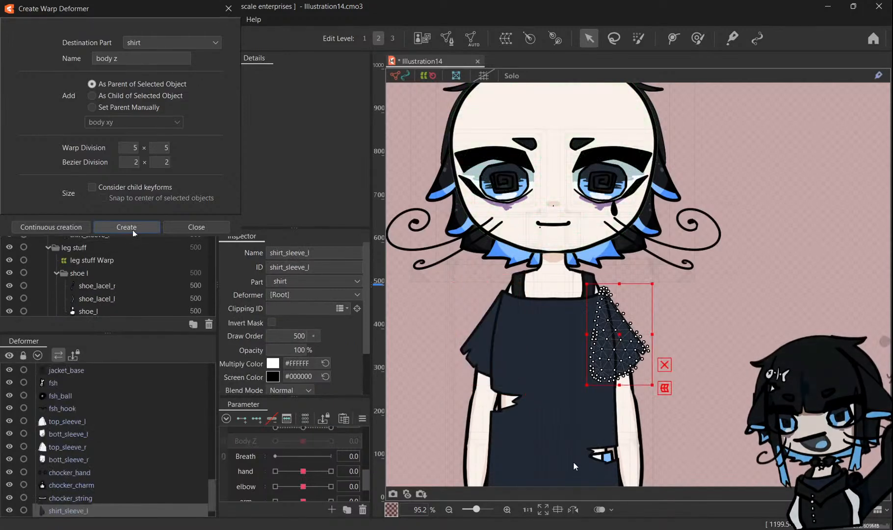
{"action": "left_click", "coordinate": [133, 229]}
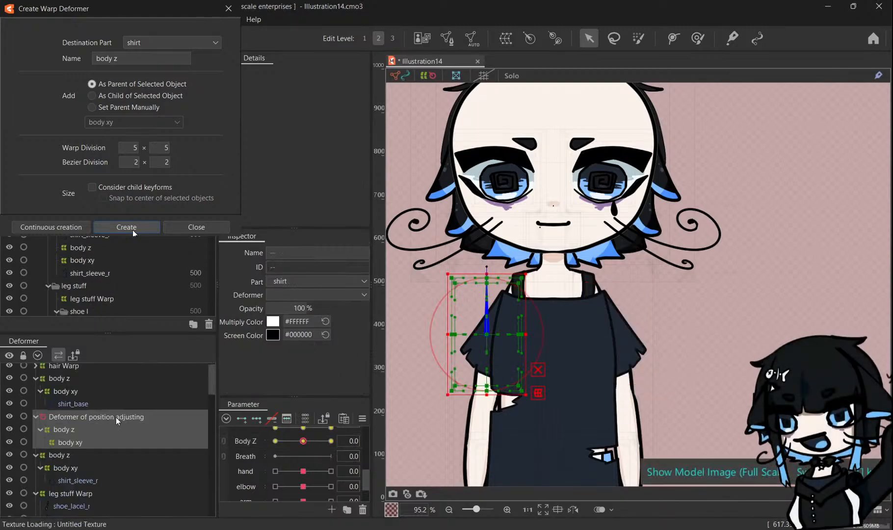
{"action": "left_click", "coordinate": [95, 419]}
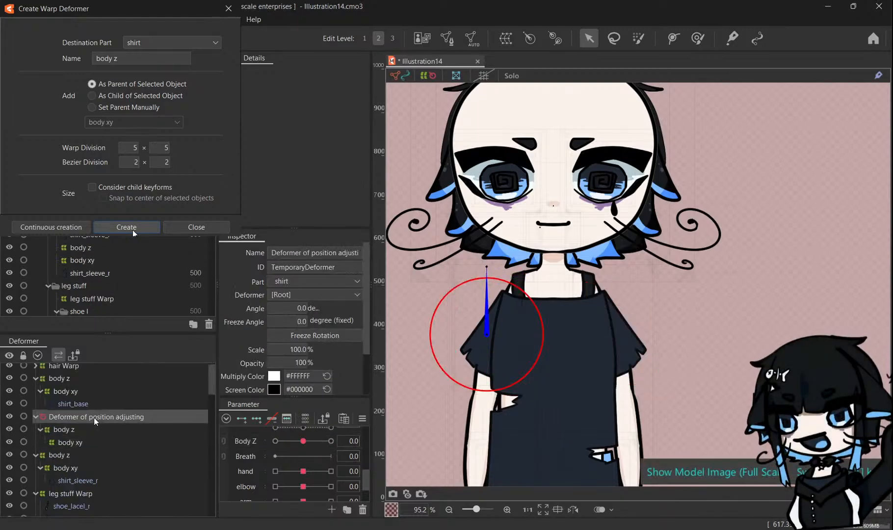
{"action": "key", "text": "Delete"}
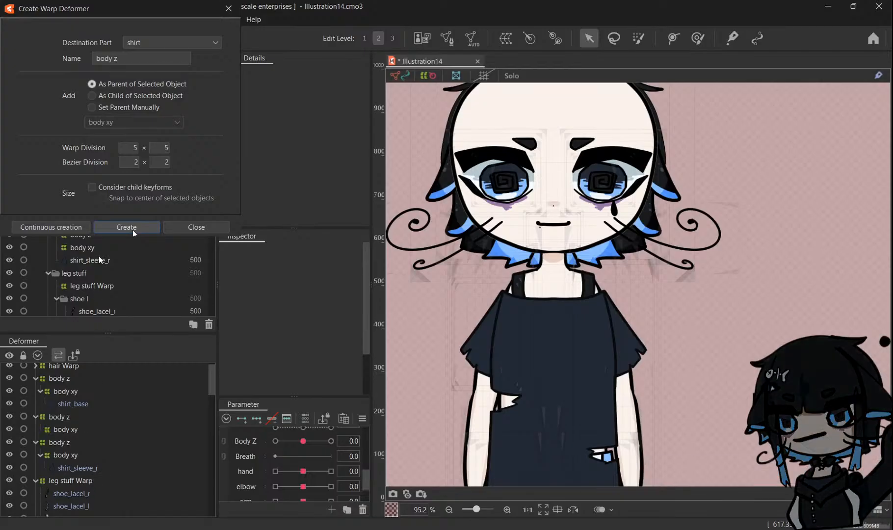
Mirror the copied body z and body xy deformers horizontally onto the opposite sleeve and select shirt_sleeve_l.
{"action": "left_click", "coordinate": [99, 222]}
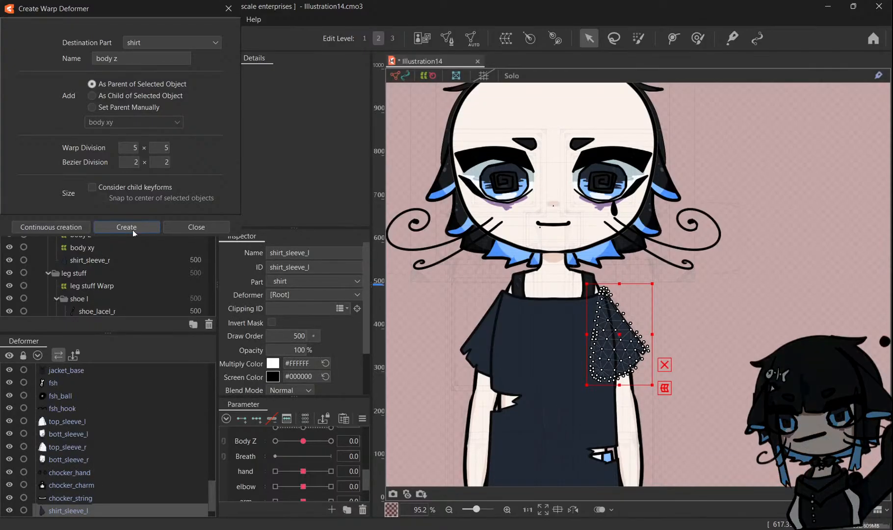
{"action": "scroll", "coordinate": [98, 412], "scroll_direction": "up", "scroll_amount": 10}
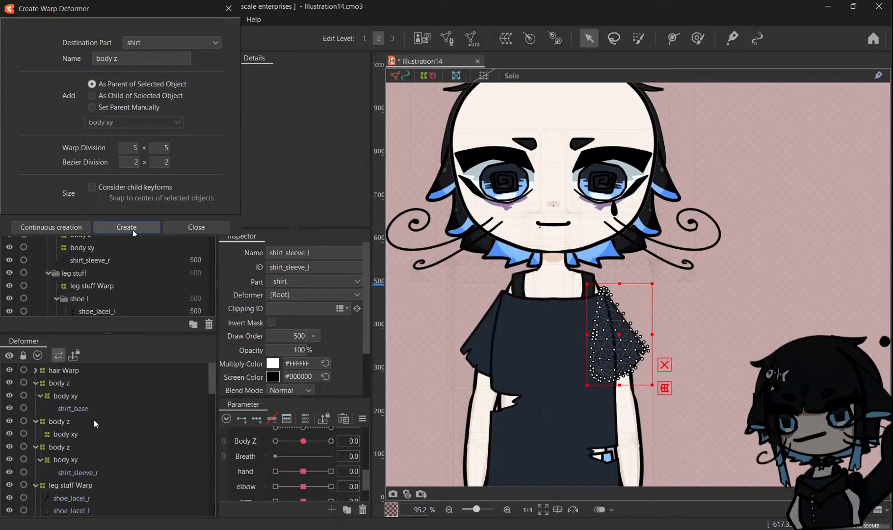
{"action": "left_click", "coordinate": [95, 422]}
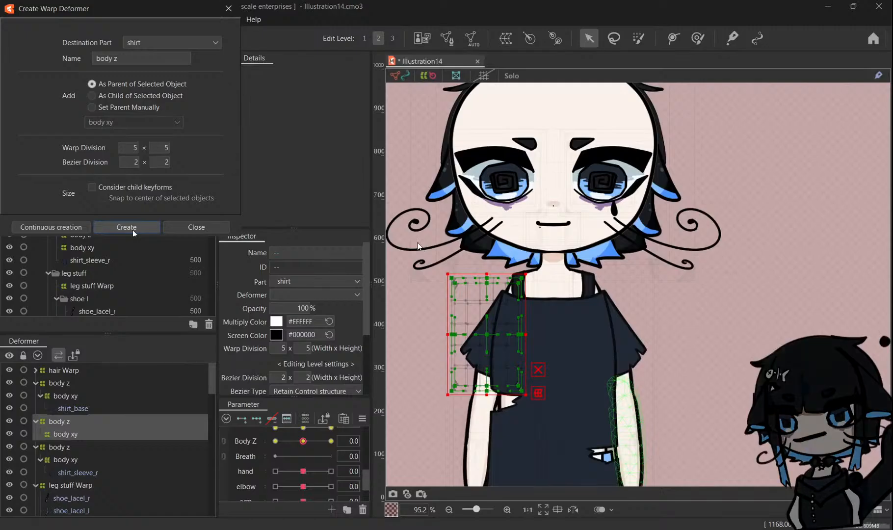
{"action": "left_click", "coordinate": [420, 371]}
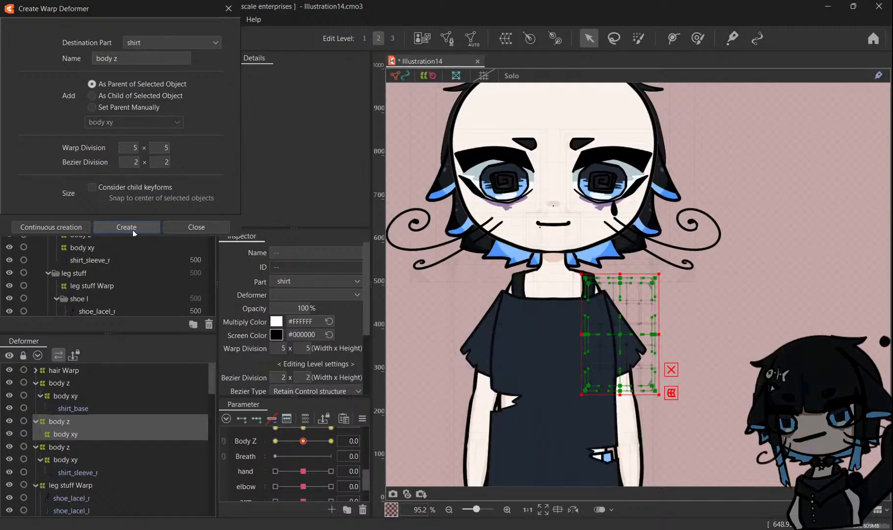
{"action": "left_click", "coordinate": [611, 324]}
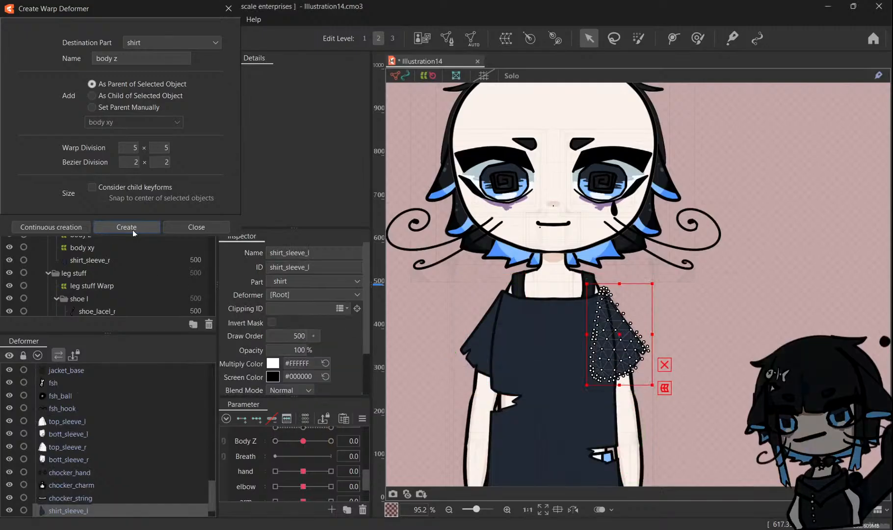
Place shirt_sleeve_l under the mirrored body xy deformer and check its body z and body xy deformers against Body X and Body Y.
{"action": "left_click", "coordinate": [126, 227]}
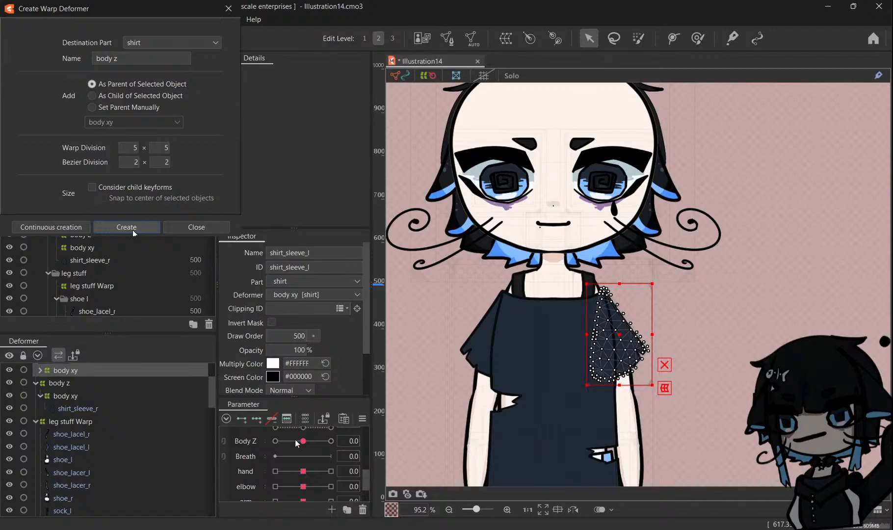
{"action": "scroll", "coordinate": [295, 443], "scroll_direction": "up", "scroll_amount": 2}
{"action": "scroll", "coordinate": [79, 390], "scroll_direction": "up", "scroll_amount": 2}
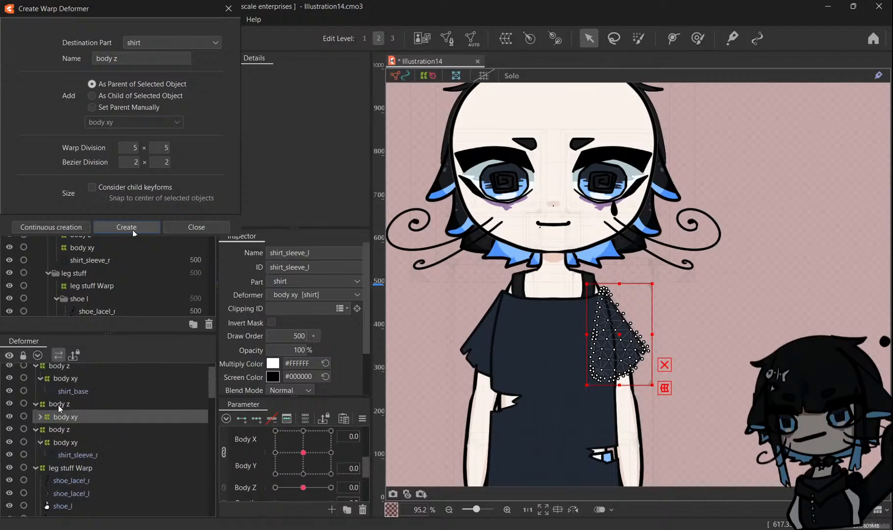
{"action": "left_click", "coordinate": [59, 405]}
{"action": "left_click", "coordinate": [63, 418], "text": "ctrl"}
{"action": "mouse_move", "coordinate": [305, 450]}
{"action": "left_mouse_down"}
{"action": "mouse_move", "coordinate": [278, 432]}
{"action": "mouse_move", "coordinate": [303, 431]}
{"action": "mouse_move", "coordinate": [292, 458]}
{"action": "mouse_move", "coordinate": [302, 452]}
{"action": "left_mouse_up"}
{"action": "left_click", "coordinate": [67, 404]}
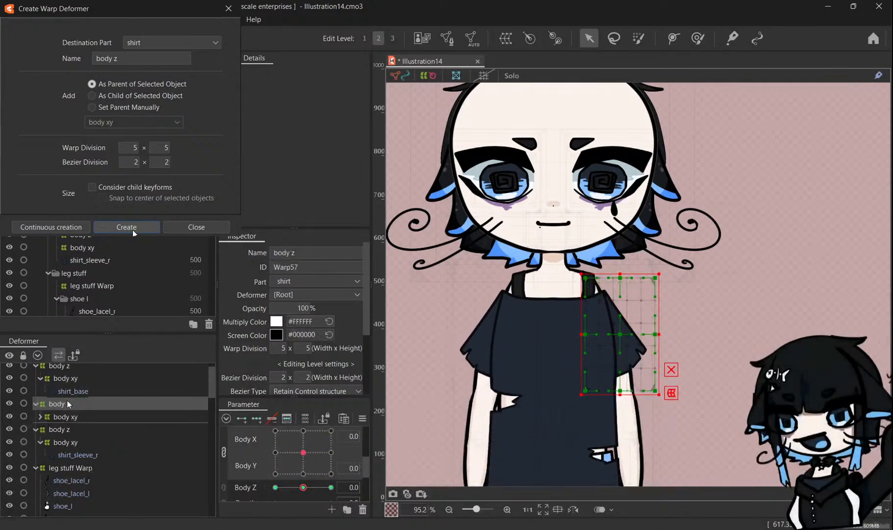
{"action": "left_click", "coordinate": [76, 418]}
{"action": "left_click", "coordinate": [86, 407]}
{"action": "scroll", "coordinate": [402, 335], "scroll_direction": "down", "scroll_amount": 3}
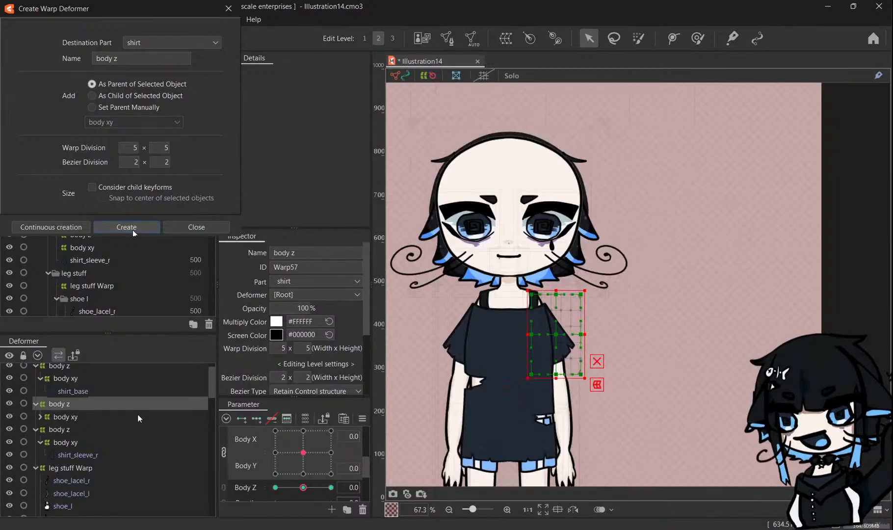
Select both shirt sleeve meshes, switch to the deform brush and key them on clothes x1 at -1, 0 and 1.
{"action": "left_click", "coordinate": [40, 416]}
{"action": "left_click", "coordinate": [64, 430]}
{"action": "left_click", "coordinate": [60, 470], "text": "ctrl"}
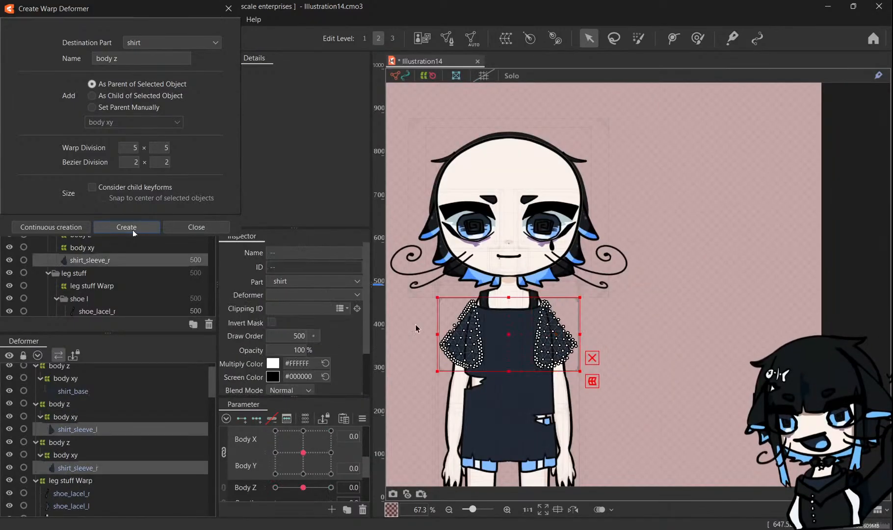
{"action": "scroll", "coordinate": [455, 355], "scroll_direction": "up", "scroll_amount": 4}
{"action": "mouse_move", "coordinate": [303, 487]}
{"action": "left_mouse_down"}
{"action": "mouse_move", "coordinate": [356, 497]}
{"action": "mouse_move", "coordinate": [258, 497]}
{"action": "mouse_move", "coordinate": [362, 511]}
{"action": "mouse_move", "coordinate": [303, 496]}
{"action": "left_mouse_up"}
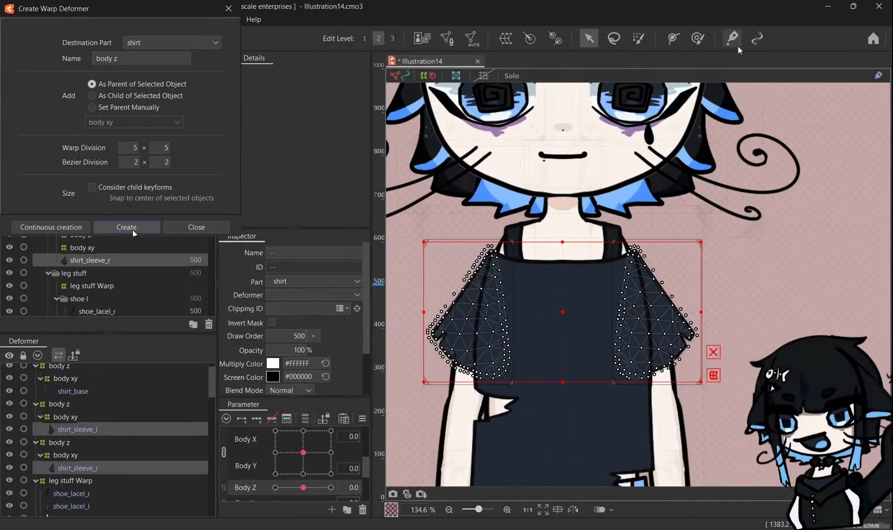
{"action": "left_click", "coordinate": [698, 38]}
{"action": "scroll", "coordinate": [289, 461], "scroll_direction": "down", "scroll_amount": 2}
{"action": "scroll", "coordinate": [289, 461], "scroll_direction": "down", "scroll_amount": 5}
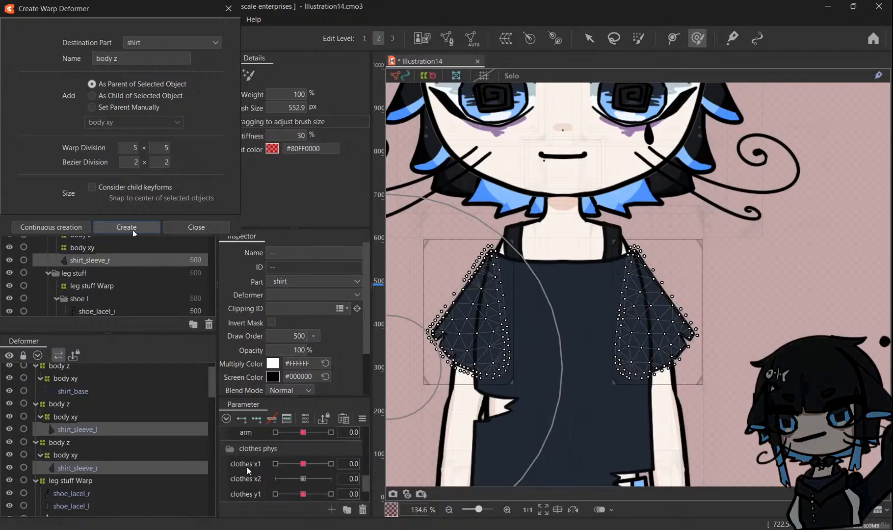
{"action": "scroll", "coordinate": [245, 449], "scroll_direction": "up", "scroll_amount": 2}
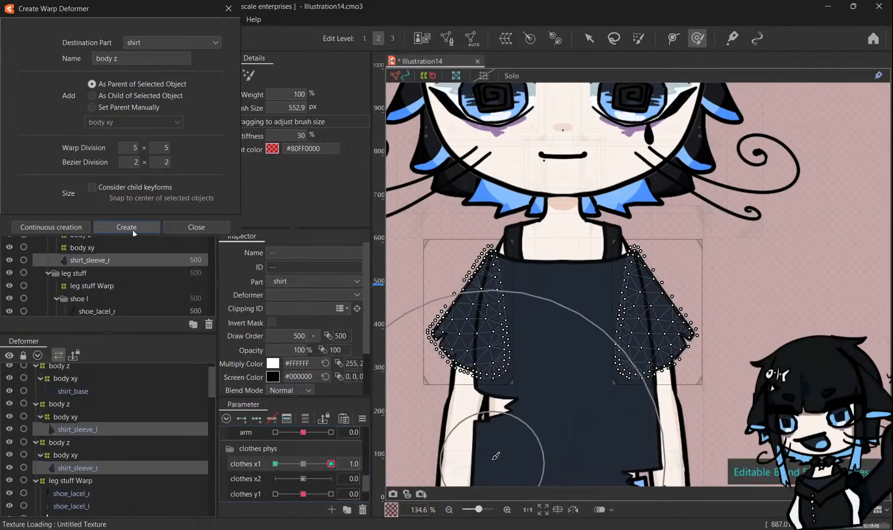
Brush both sleeves' lower ends to the right at clothes x1 = 1 and to the left at -1, and return to 0.
{"action": "left_click_drag", "start_coordinate": [494, 457], "coordinate": [511, 454]}
{"action": "left_click_drag", "start_coordinate": [638, 437], "coordinate": [659, 433]}
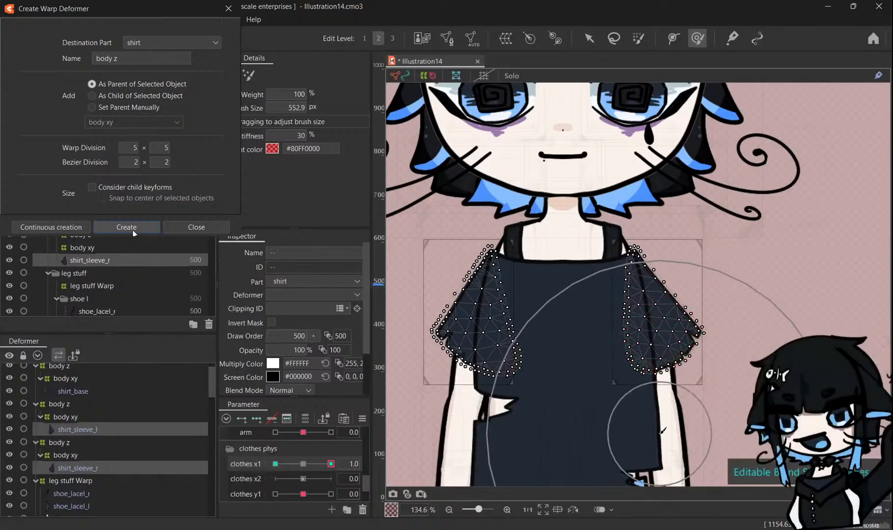
{"action": "left_click_drag", "start_coordinate": [392, 384], "coordinate": [397, 382]}
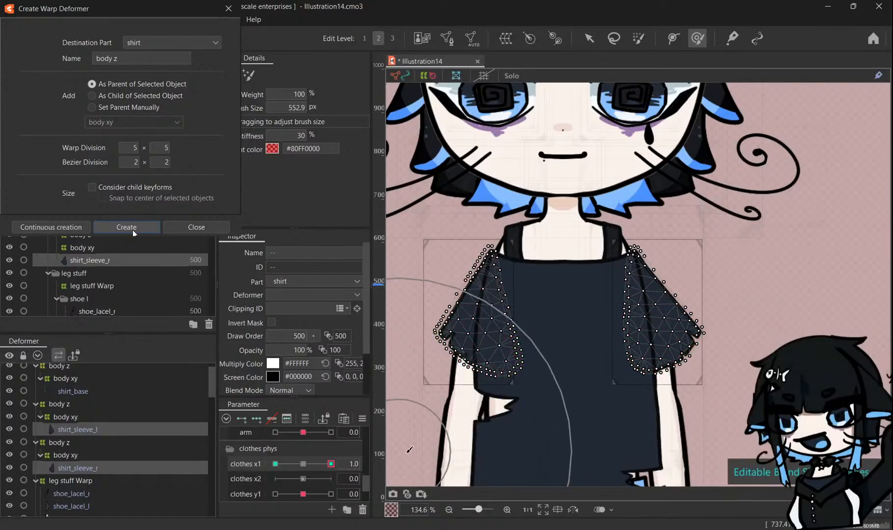
{"action": "left_click_drag", "start_coordinate": [400, 455], "coordinate": [422, 456]}
{"action": "left_click_drag", "start_coordinate": [297, 464], "coordinate": [269, 464]}
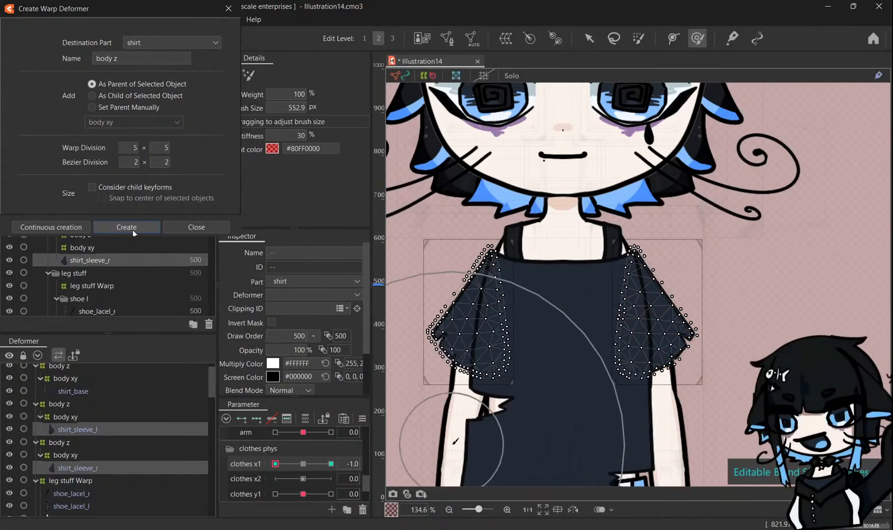
{"action": "left_click_drag", "start_coordinate": [428, 448], "coordinate": [408, 443]}
{"action": "left_click_drag", "start_coordinate": [667, 445], "coordinate": [644, 440]}
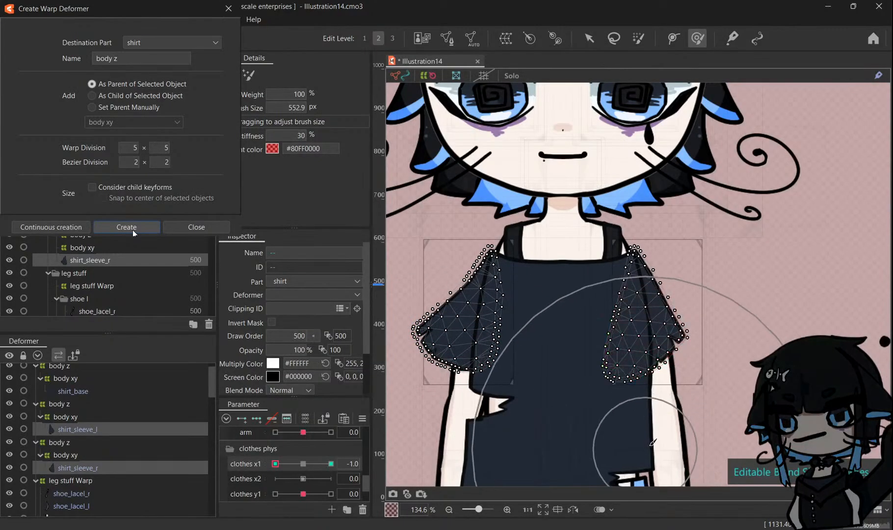
{"action": "left_click_drag", "start_coordinate": [775, 408], "coordinate": [765, 412]}
{"action": "left_click_drag", "start_coordinate": [276, 464], "coordinate": [315, 464]}
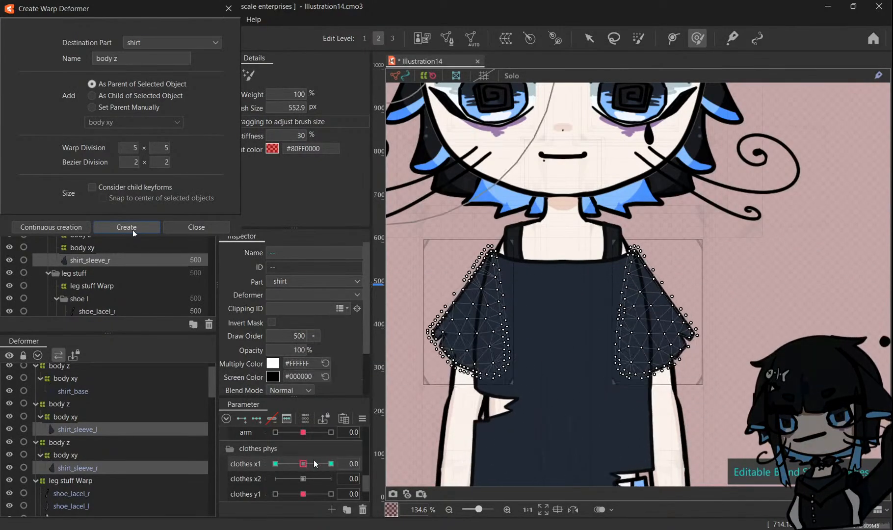
Key both sleeves on clothes y1, raising their hems at 1 and lowering them at -1, and return the parameter to 0.
{"action": "left_click", "coordinate": [255, 420]}
{"action": "left_click_drag", "start_coordinate": [302, 493], "coordinate": [350, 487]}
{"action": "left_click_drag", "start_coordinate": [473, 442], "coordinate": [477, 406]}
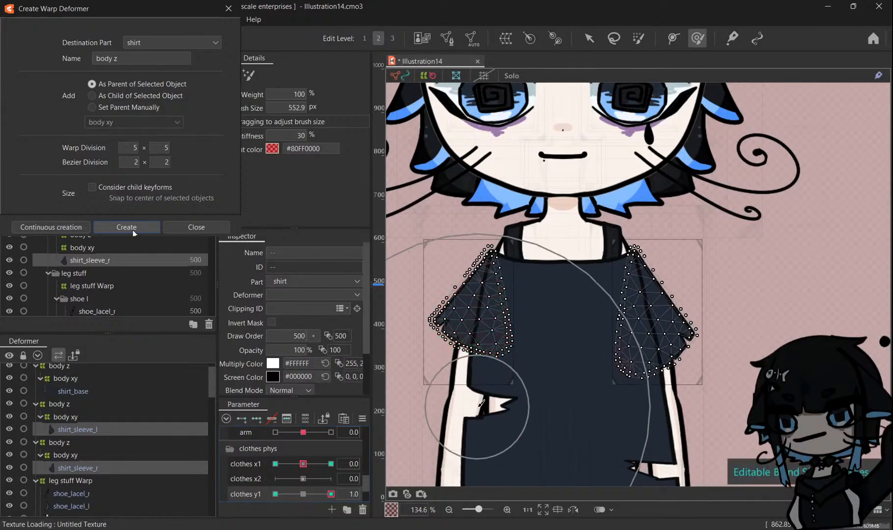
{"action": "left_click", "coordinate": [275, 494]}
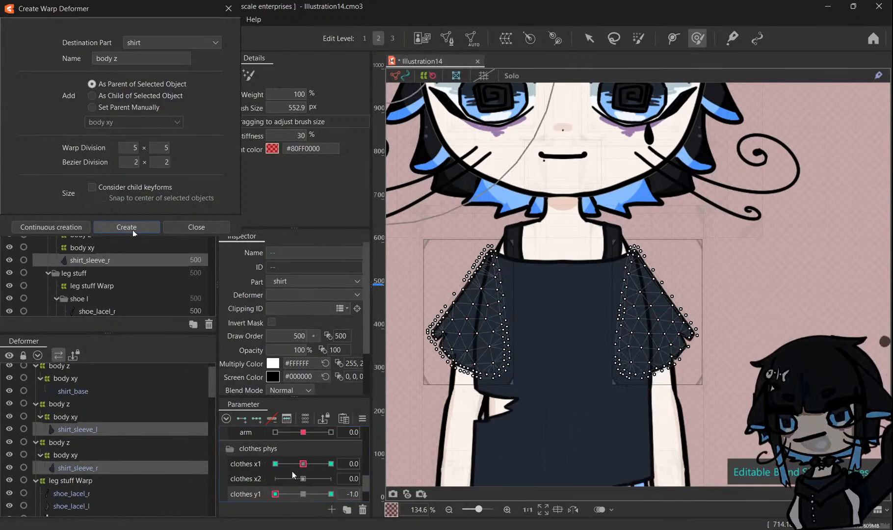
{"action": "left_click_drag", "start_coordinate": [407, 438], "coordinate": [400, 466]}
{"action": "left_click_drag", "start_coordinate": [689, 432], "coordinate": [704, 461]}
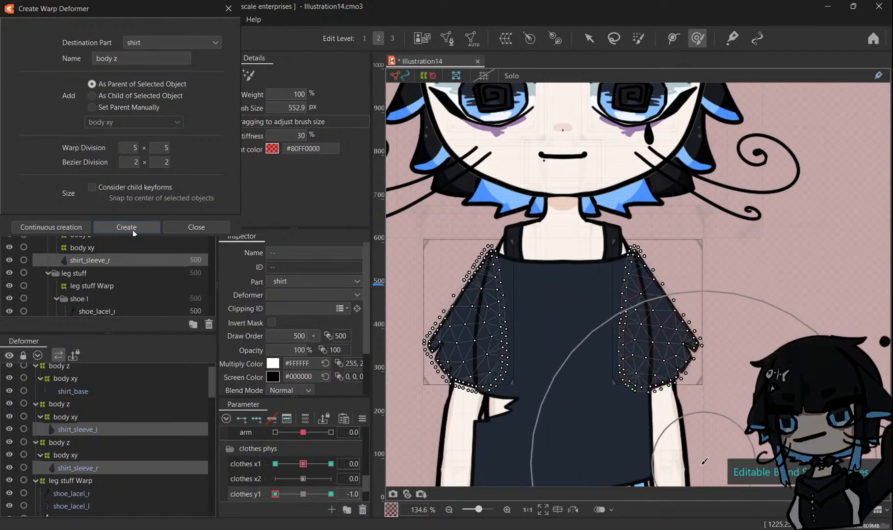
{"action": "left_click_drag", "start_coordinate": [275, 494], "coordinate": [331, 494]}
{"action": "scroll", "coordinate": [496, 296], "scroll_direction": "down", "scroll_amount": 3}
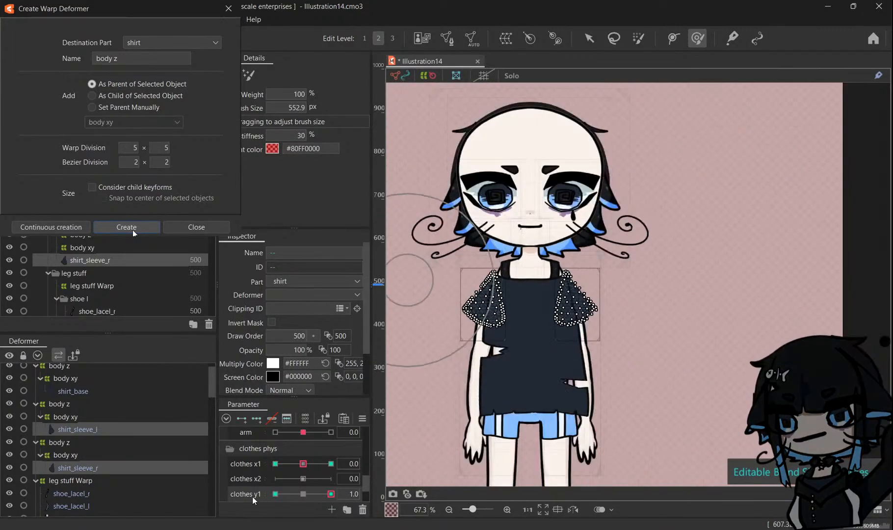
{"action": "left_click", "coordinate": [276, 494]}
{"action": "left_click", "coordinate": [303, 493]}
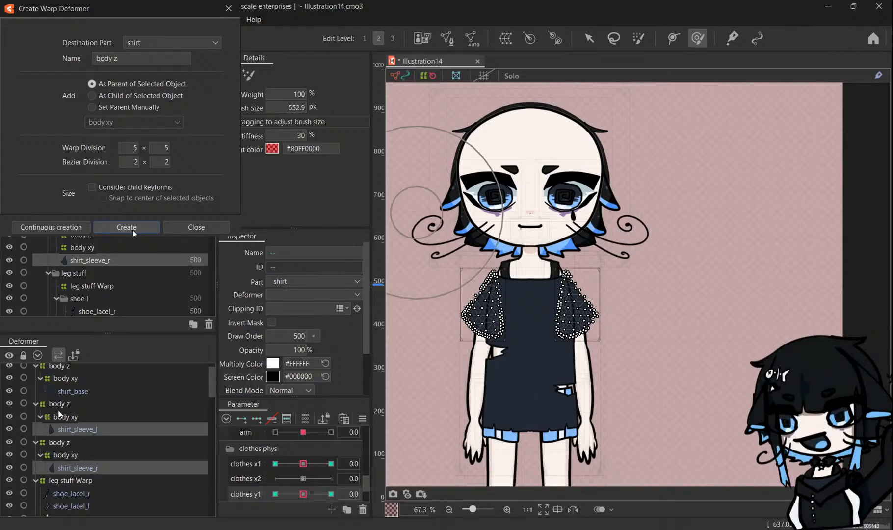
Test the arm parameter and create a warp deformer named arm as parent of both sleeves' body z deformers.
{"action": "scroll", "coordinate": [444, 300], "scroll_direction": "up", "scroll_amount": 2}
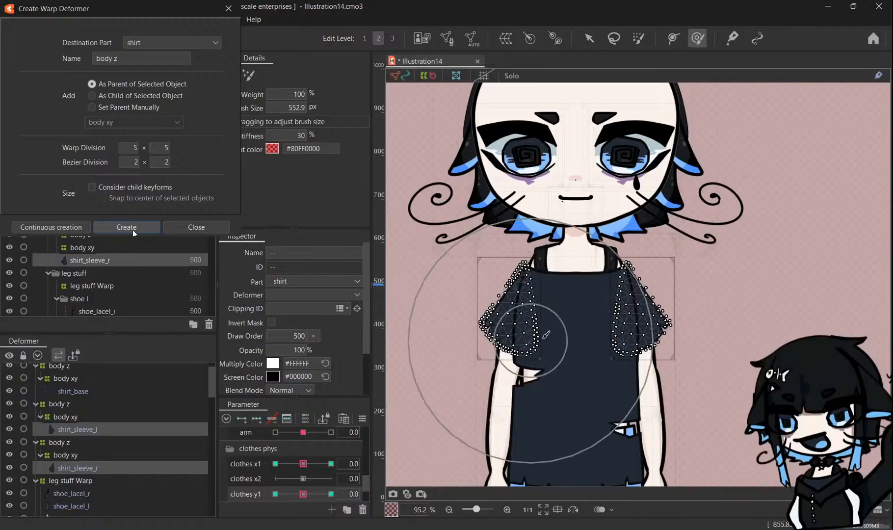
{"action": "scroll", "coordinate": [515, 339], "scroll_direction": "up", "scroll_amount": 2}
{"action": "scroll", "coordinate": [256, 483], "scroll_direction": "up", "scroll_amount": 2}
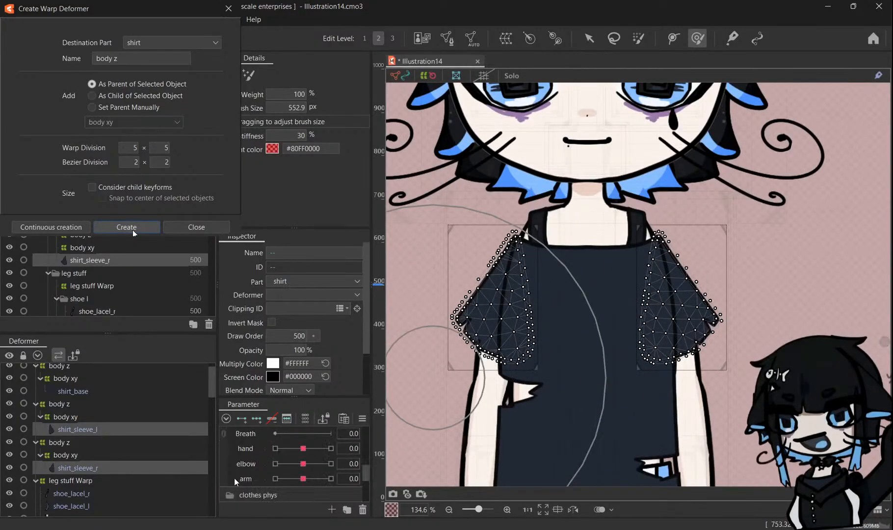
{"action": "left_click_drag", "start_coordinate": [286, 479], "coordinate": [249, 474]}
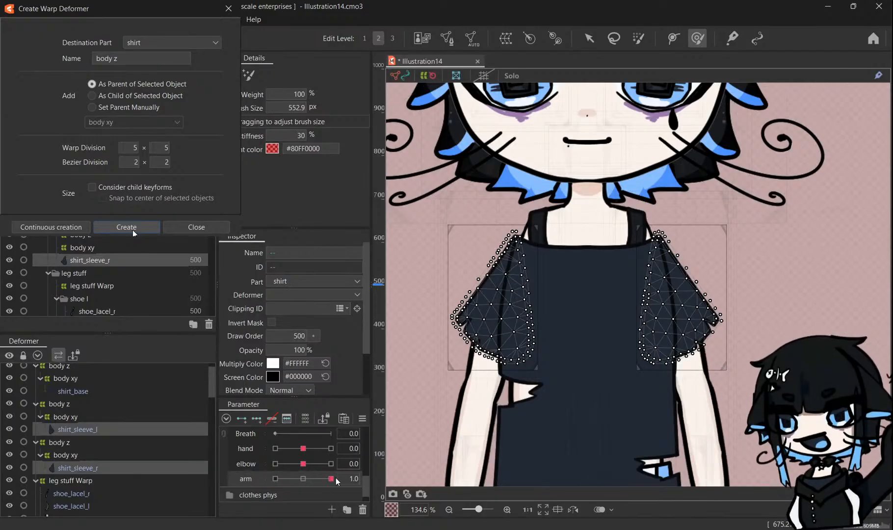
{"action": "left_click_drag", "start_coordinate": [239, 489], "coordinate": [317, 474]}
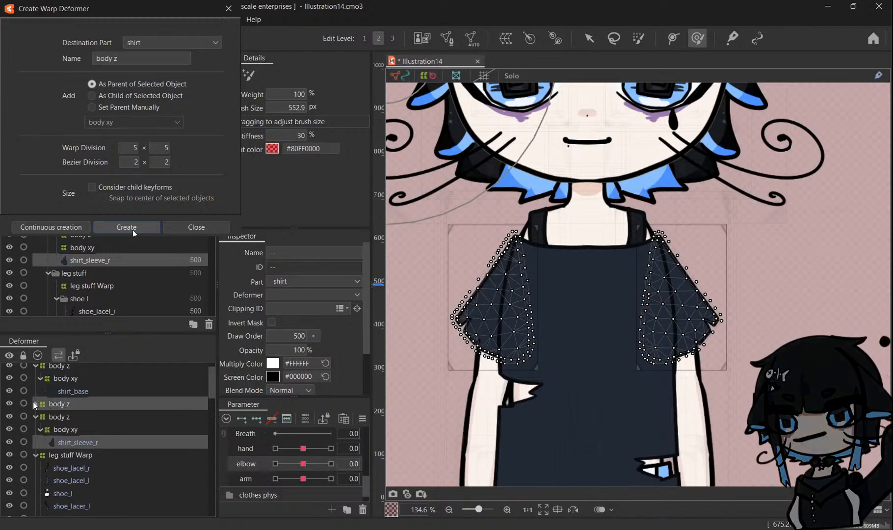
{"action": "left_click", "coordinate": [132, 230]}
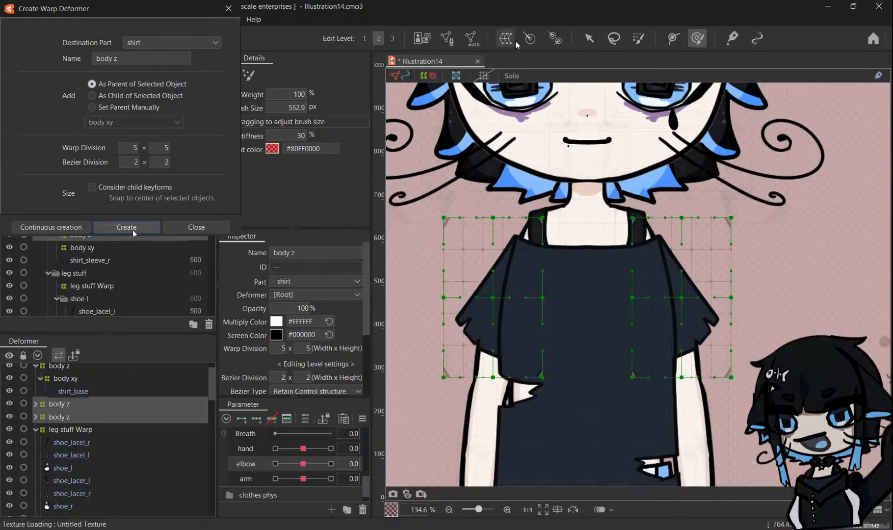
{"action": "type", "text": "arm"}
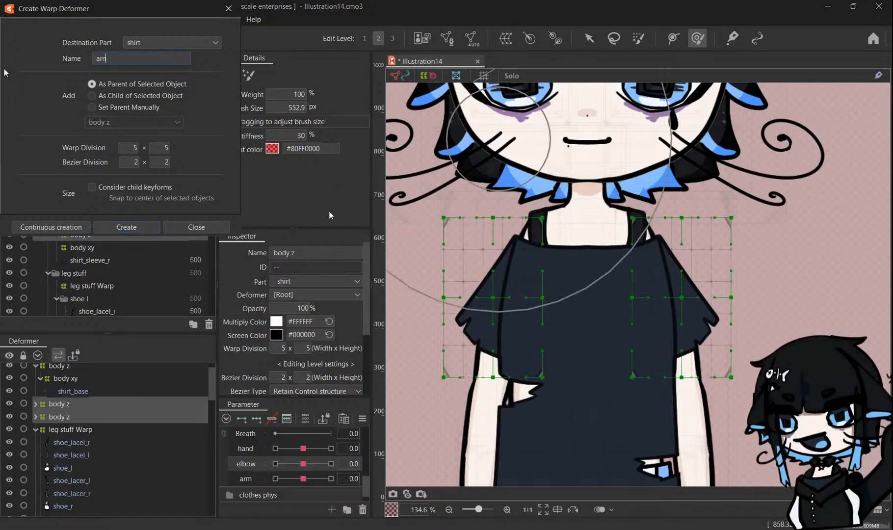
{"action": "left_click", "coordinate": [134, 225]}
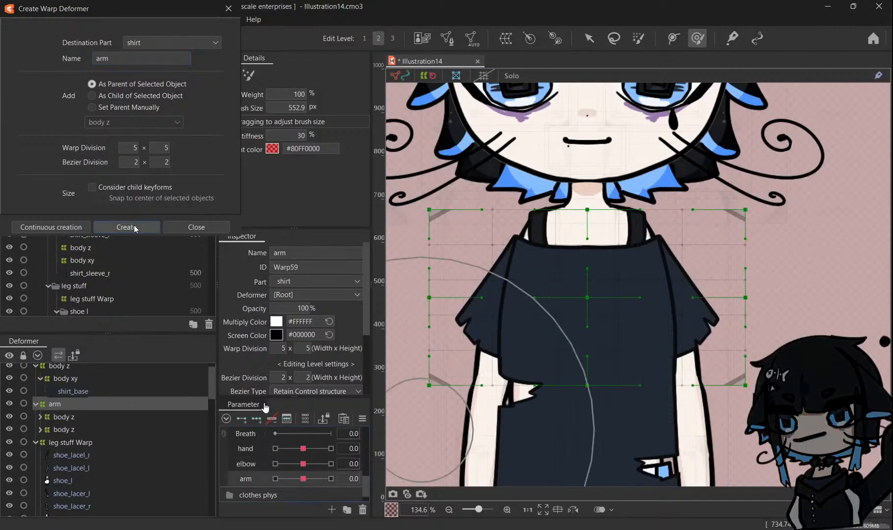
Key the arm deformer on the arm parameter and brush its lower corners outward and slightly up at 1.
{"action": "left_click", "coordinate": [331, 478]}
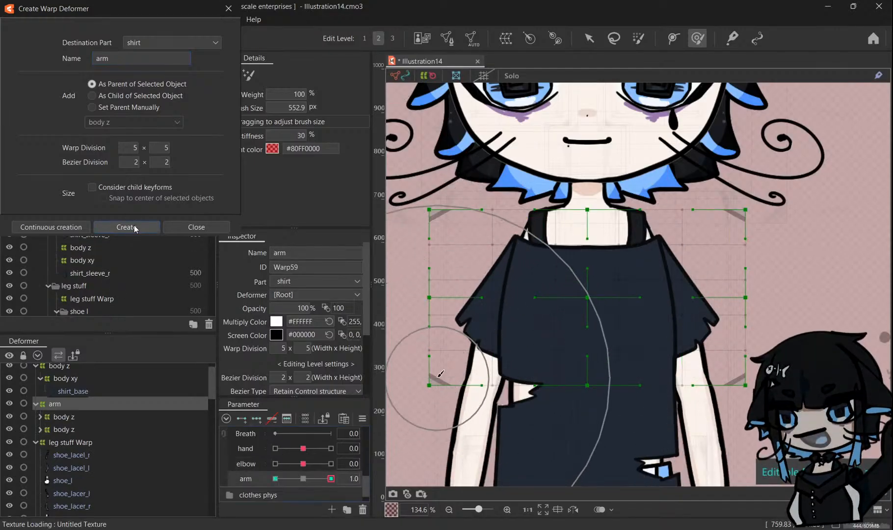
{"action": "left_click_drag", "start_coordinate": [436, 378], "coordinate": [428, 375]}
{"action": "left_click_drag", "start_coordinate": [748, 378], "coordinate": [759, 370]}
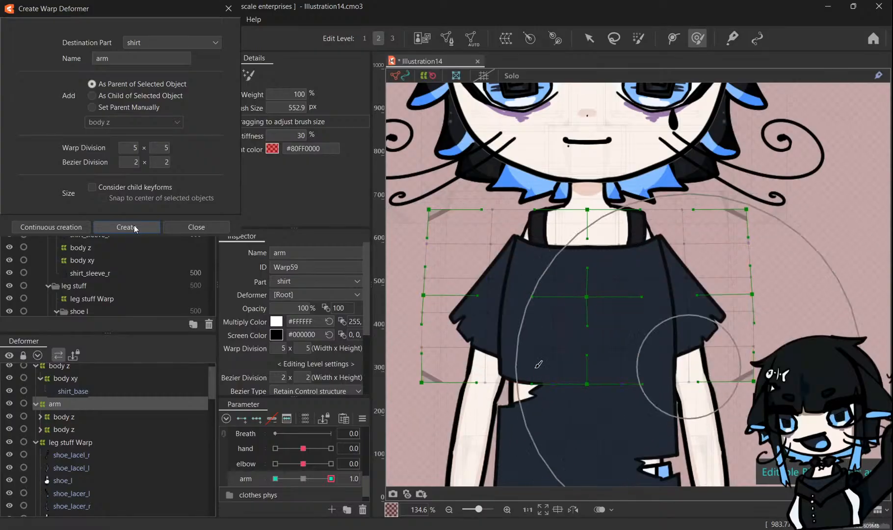
Brush the arm deformer's lower corners inward and its top middle slightly up at arm = -1, and return the parameter to 0.
{"action": "left_click", "coordinate": [275, 479]}
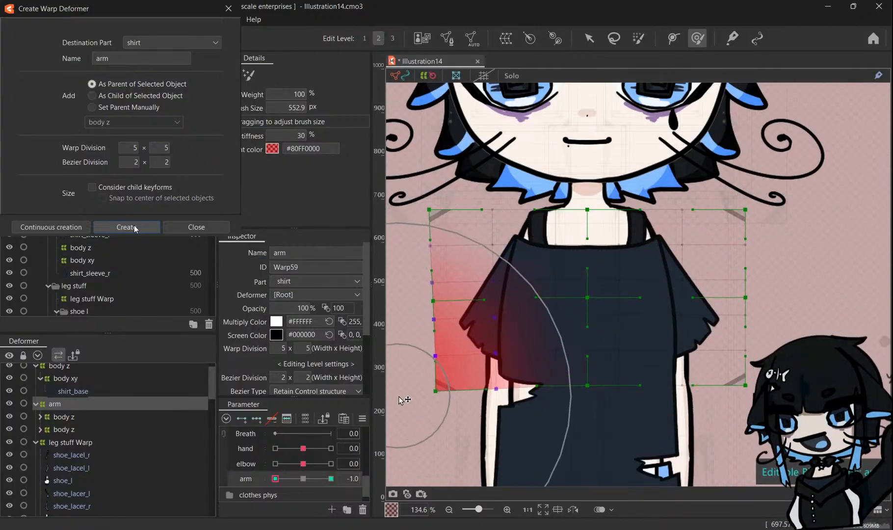
{"action": "left_click_drag", "start_coordinate": [400, 396], "coordinate": [441, 399]}
{"action": "key", "text": "ctrl+z"}
{"action": "left_click_drag", "start_coordinate": [820, 378], "coordinate": [769, 376]}
{"action": "left_click_drag", "start_coordinate": [606, 233], "coordinate": [604, 226]}
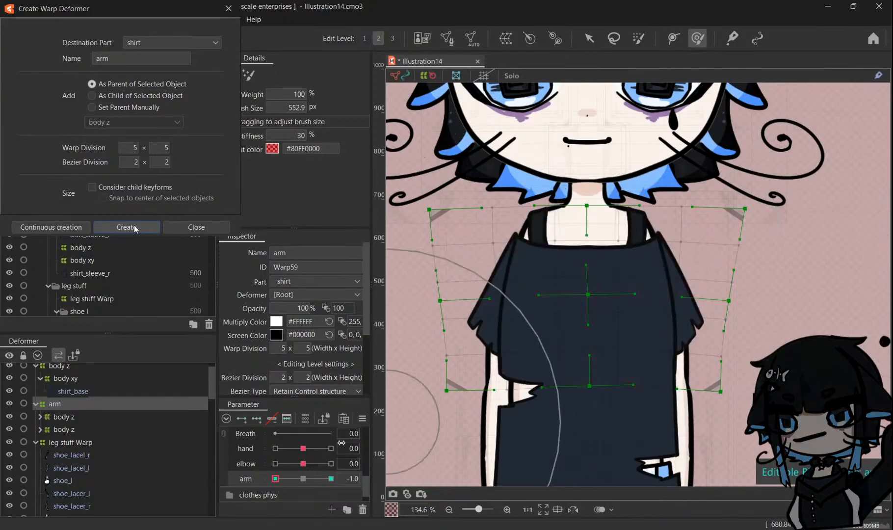
{"action": "left_click", "coordinate": [309, 478]}
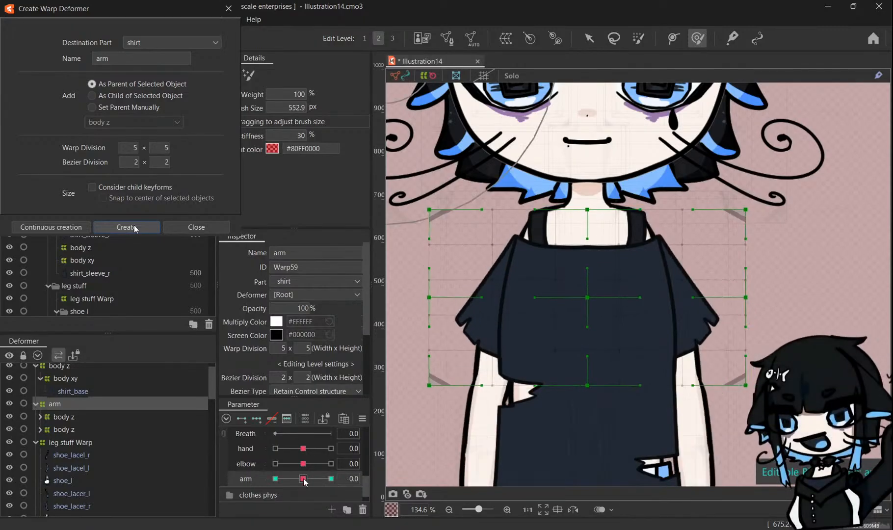
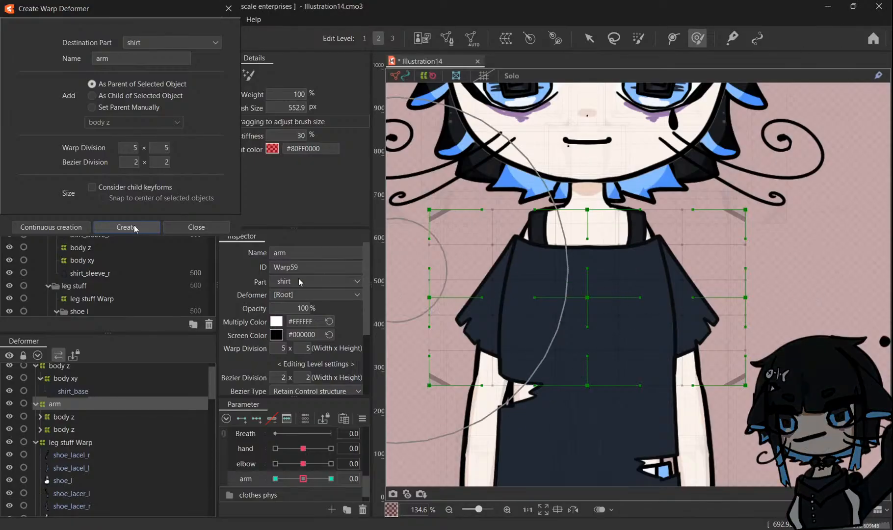
Hide the shoe folders and select the sock_r mesh on the canvas.
{"action": "scroll", "coordinate": [55, 396], "scroll_direction": "up", "scroll_amount": 1}
{"action": "scroll", "coordinate": [89, 274], "scroll_direction": "up", "scroll_amount": 2}
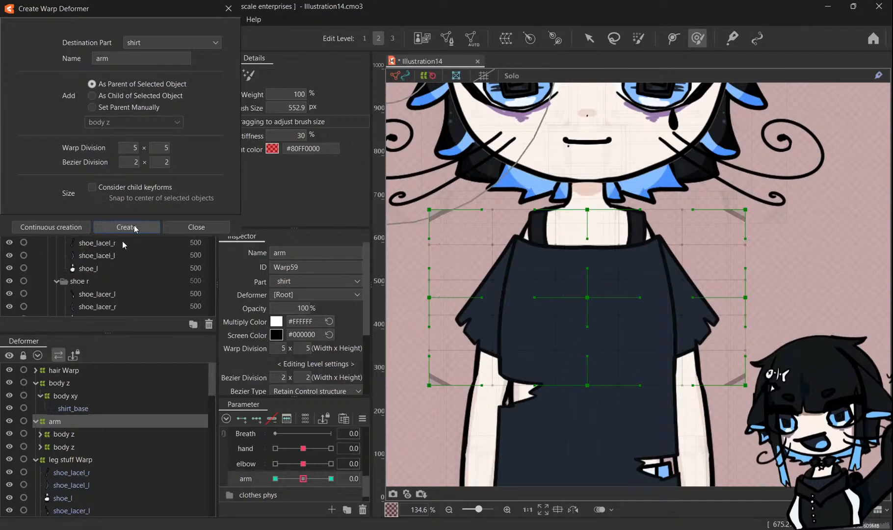
{"action": "left_click", "coordinate": [123, 243]}
{"action": "scroll", "coordinate": [396, 98], "scroll_direction": "down", "scroll_amount": 2}
{"action": "scroll", "coordinate": [405, 285], "scroll_direction": "up", "scroll_amount": 2}
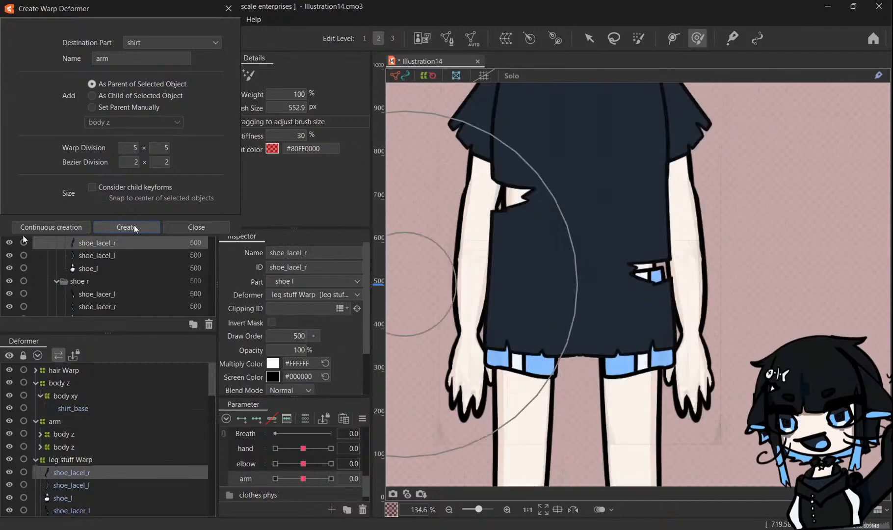
{"action": "left_click", "coordinate": [9, 281]}
{"action": "scroll", "coordinate": [453, 103], "scroll_direction": "down", "scroll_amount": 2}
{"action": "scroll", "coordinate": [507, 244], "scroll_direction": "down", "scroll_amount": 2}
{"action": "scroll", "coordinate": [454, 368], "scroll_direction": "up", "scroll_amount": 3}
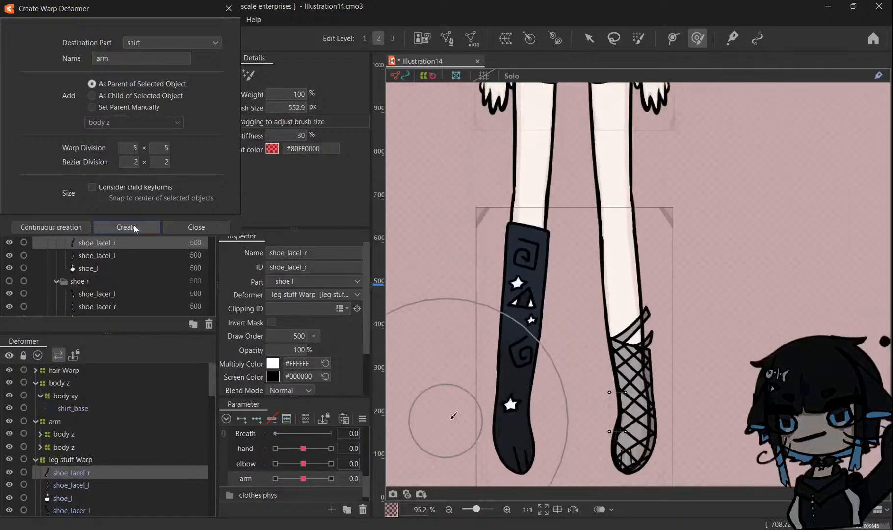
{"action": "left_click", "coordinate": [593, 38]}
{"action": "left_click", "coordinate": [511, 259]}
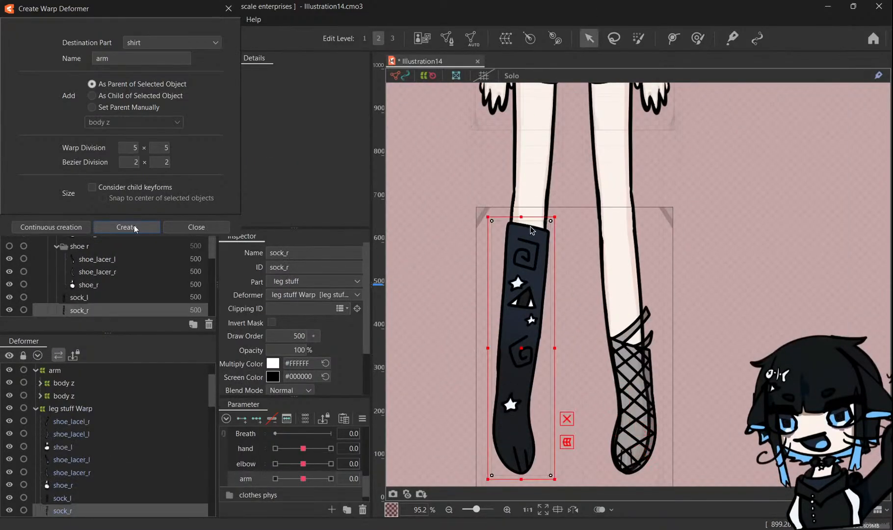
Create a warp deformer named body xy as parent of sock_r and another named body z as parent of body xy.
{"action": "scroll", "coordinate": [139, 423], "scroll_direction": "down", "scroll_amount": 1}
{"action": "left_click", "coordinate": [116, 451], "text": "ctrl"}
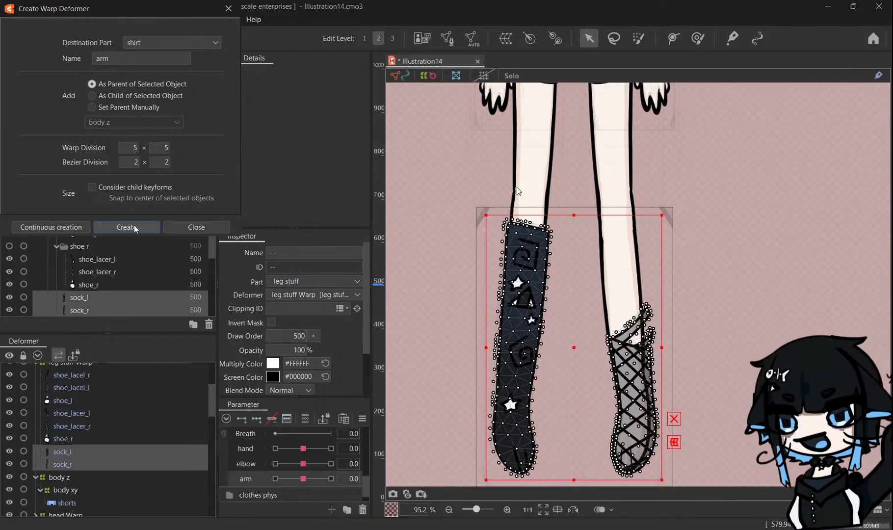
{"action": "left_click", "coordinate": [106, 450], "text": "ctrl"}
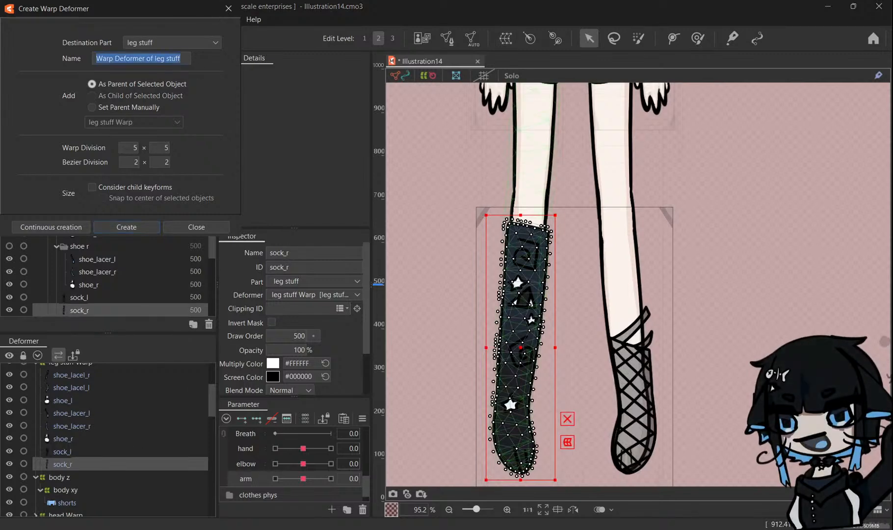
{"action": "type", "text": "boxy"}
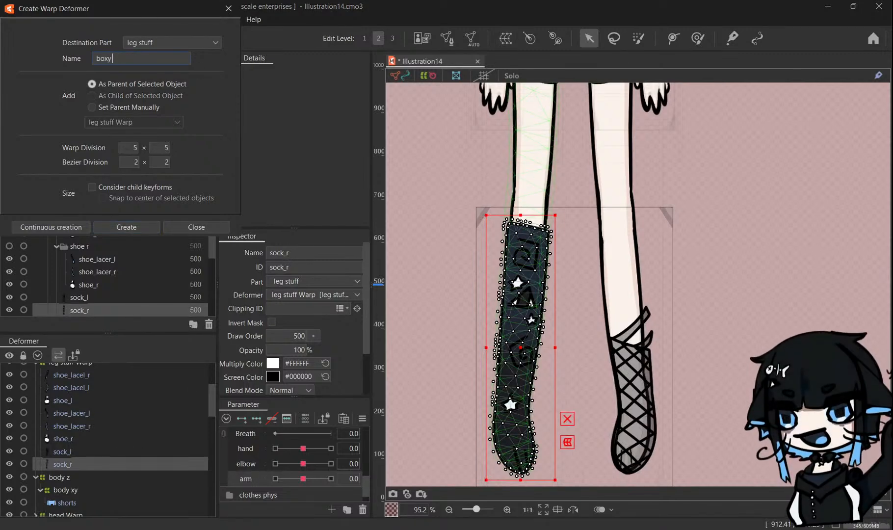
{"action": "key", "text": "BackSpace"}
{"action": "type", "text": "y"}
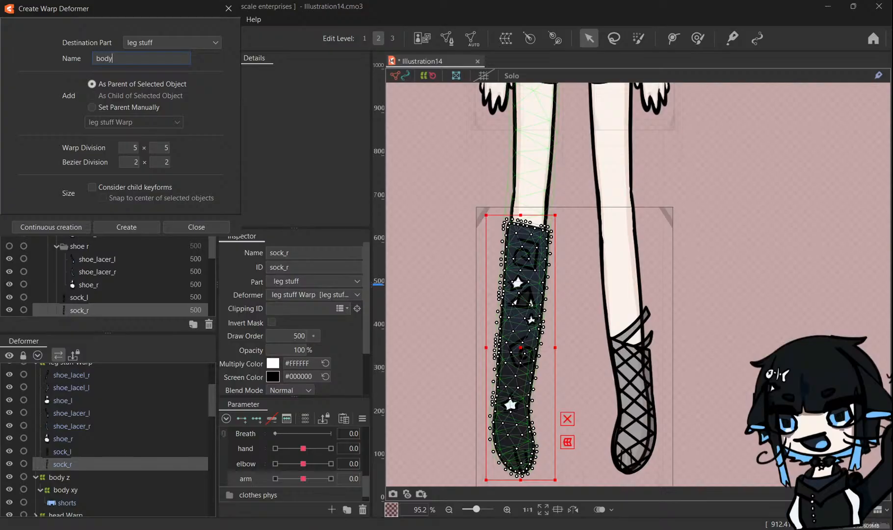
{"action": "left_click", "coordinate": [49, 230]}
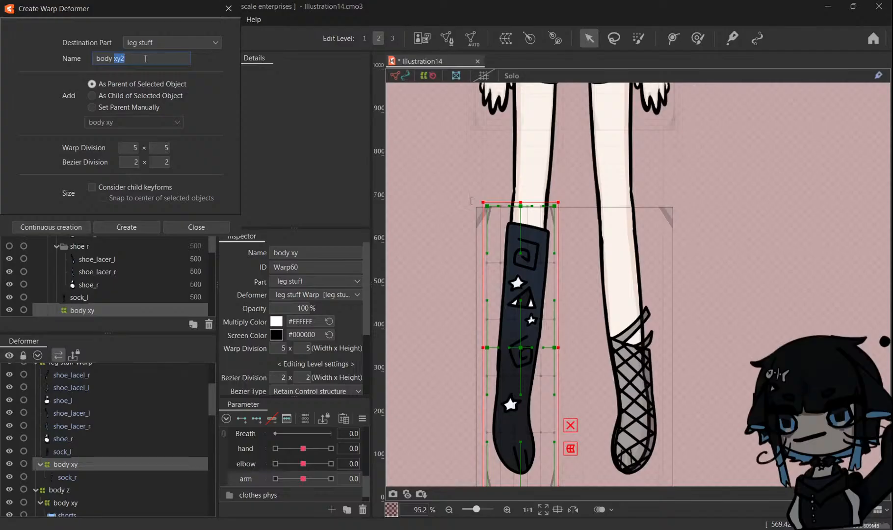
{"action": "type", "text": "z"}
{"action": "left_click", "coordinate": [152, 228]}
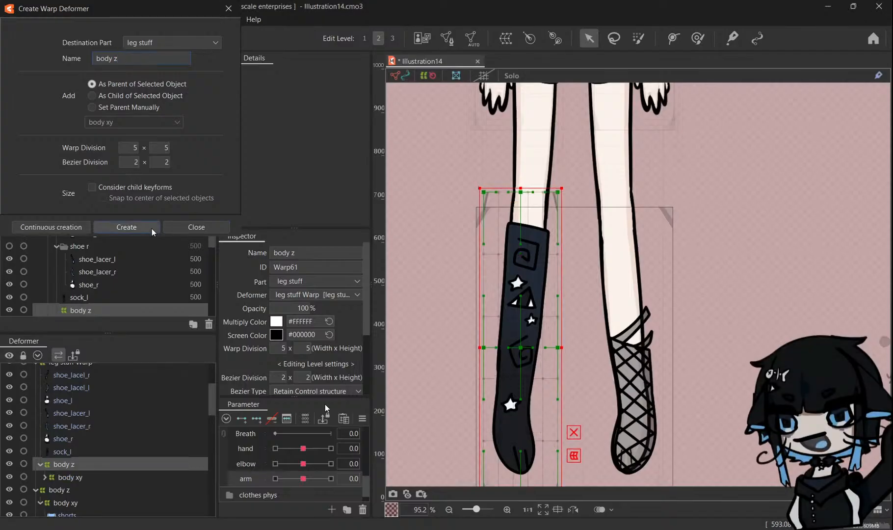
Key sock_r's body xy deformer on Body X and shift it slightly right at 10 and slightly left at -10.
{"action": "left_click", "coordinate": [113, 479]}
{"action": "scroll", "coordinate": [265, 458], "scroll_direction": "up", "scroll_amount": 3}
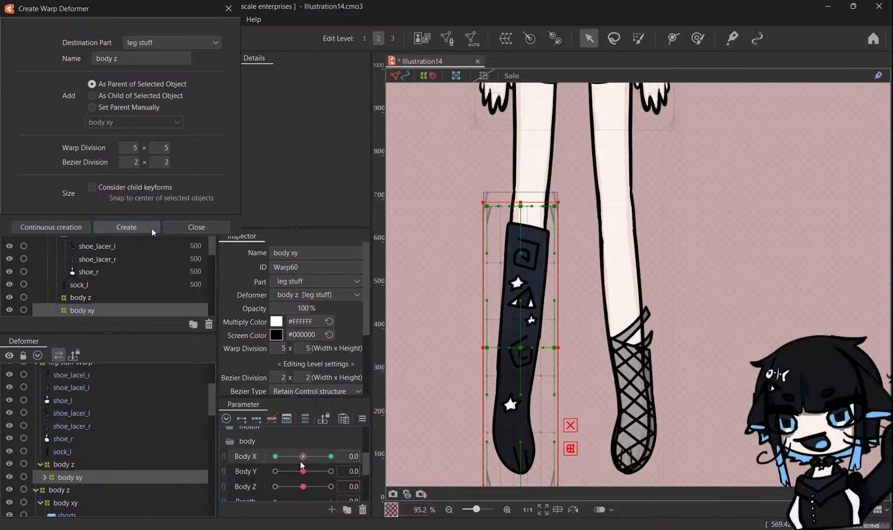
{"action": "left_click_drag", "start_coordinate": [303, 457], "coordinate": [331, 456]}
{"action": "left_click_drag", "start_coordinate": [523, 348], "coordinate": [526, 349]}
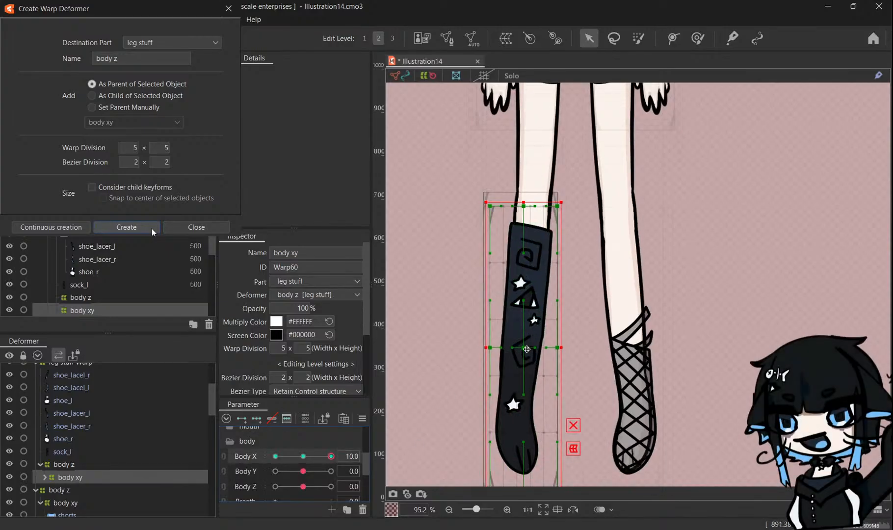
{"action": "left_click_drag", "start_coordinate": [331, 457], "coordinate": [276, 456]}
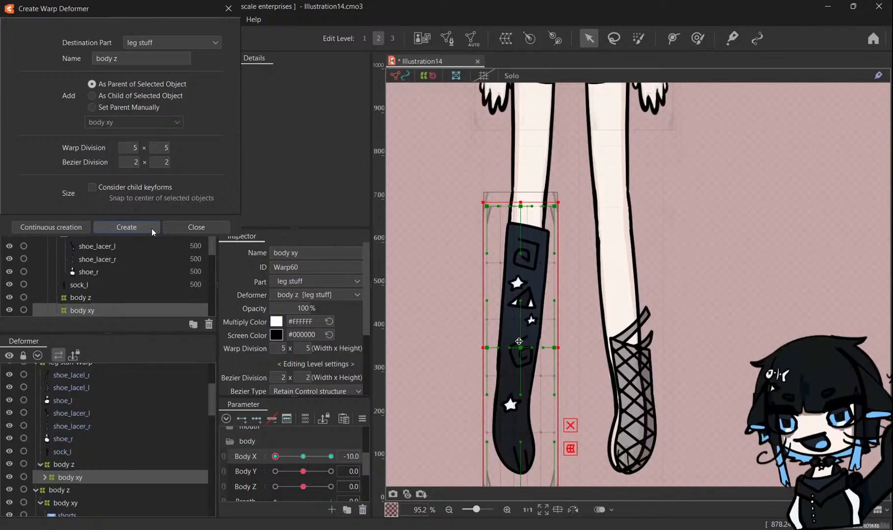
{"action": "left_click_drag", "start_coordinate": [524, 346], "coordinate": [520, 345]}
Return Body X to 0, key sock_r's body xy deformer on Body Y and brush its lower end slightly at 10.
{"action": "left_click_drag", "start_coordinate": [309, 454], "coordinate": [332, 471]}
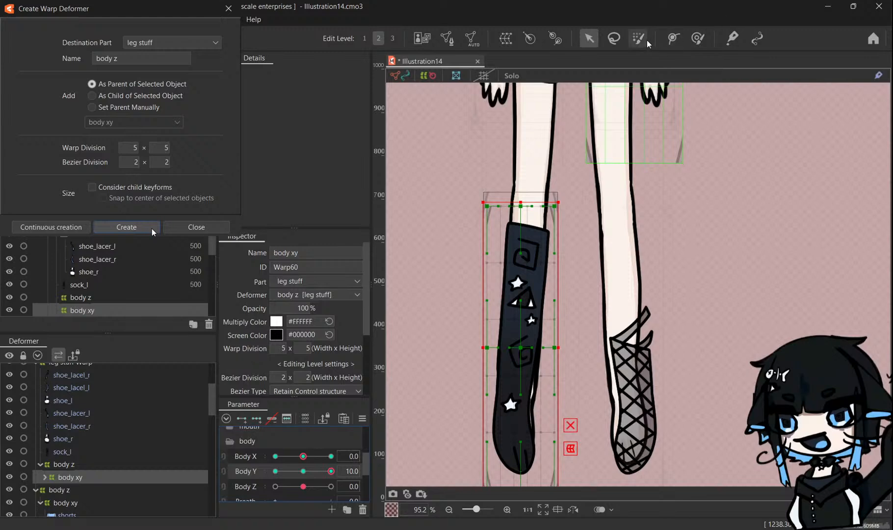
{"action": "left_click", "coordinate": [698, 38]}
{"action": "mouse_move", "coordinate": [485, 419]}
{"action": "left_mouse_down"}
{"action": "mouse_move", "coordinate": [486, 407]}
{"action": "mouse_move", "coordinate": [491, 420]}
{"action": "left_mouse_up"}
{"action": "scroll", "coordinate": [522, 368], "scroll_direction": "down", "scroll_amount": 2}
{"action": "scroll", "coordinate": [491, 468], "scroll_direction": "up", "scroll_amount": 2}
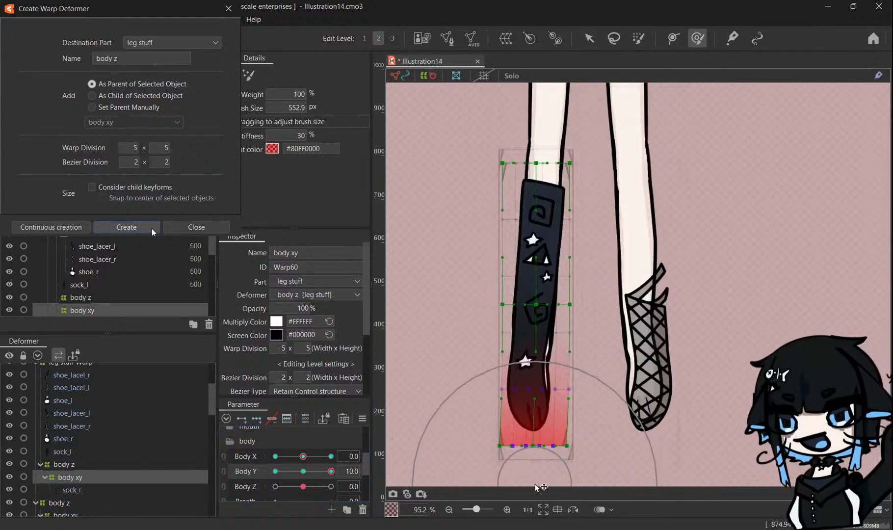
{"action": "mouse_move", "coordinate": [539, 487]}
{"action": "left_mouse_down"}
{"action": "mouse_move", "coordinate": [528, 413]}
{"action": "mouse_move", "coordinate": [543, 398]}
{"action": "left_mouse_up"}
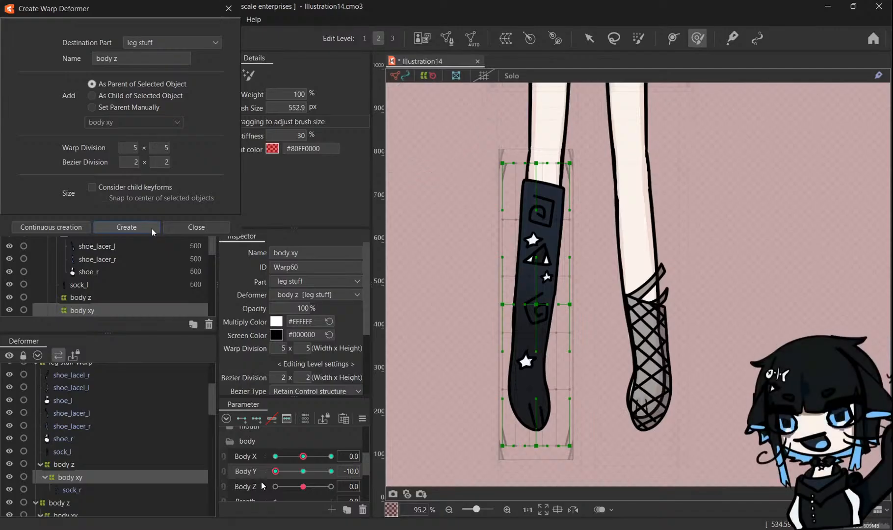
Brush the lower edge of sock_r's body xy deformer upward at Body Y -10 and return the parameter to 0.
{"action": "left_click_drag", "start_coordinate": [341, 498], "coordinate": [224, 501]}
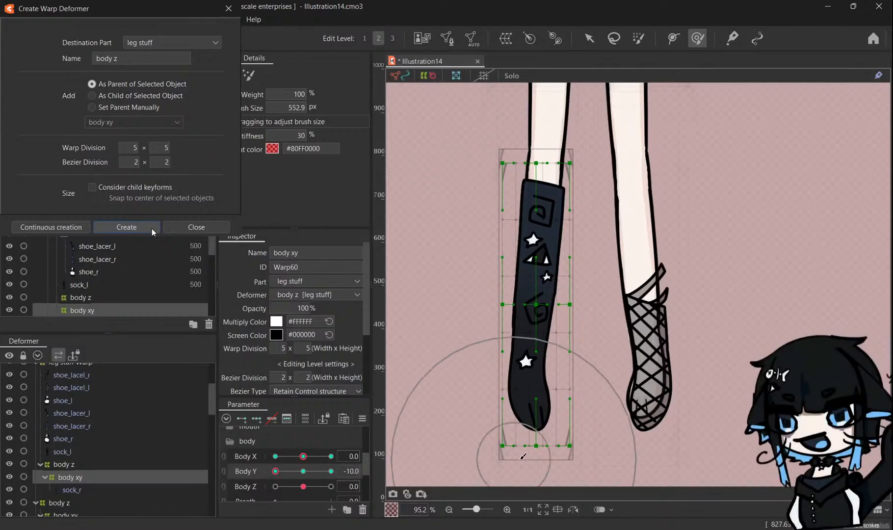
{"action": "mouse_move", "coordinate": [523, 456]}
{"action": "left_mouse_down"}
{"action": "mouse_move", "coordinate": [530, 472]}
{"action": "mouse_move", "coordinate": [527, 465]}
{"action": "left_mouse_up"}
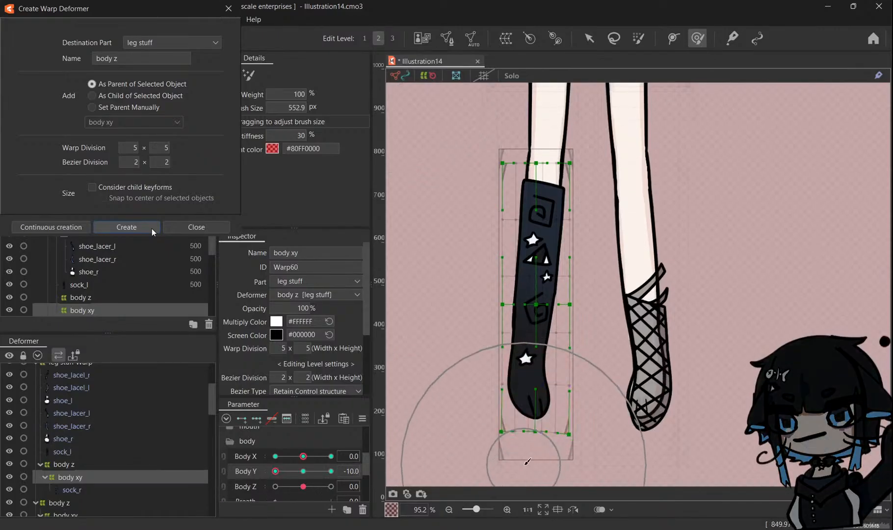
{"action": "left_click_drag", "start_coordinate": [275, 471], "coordinate": [311, 473]}
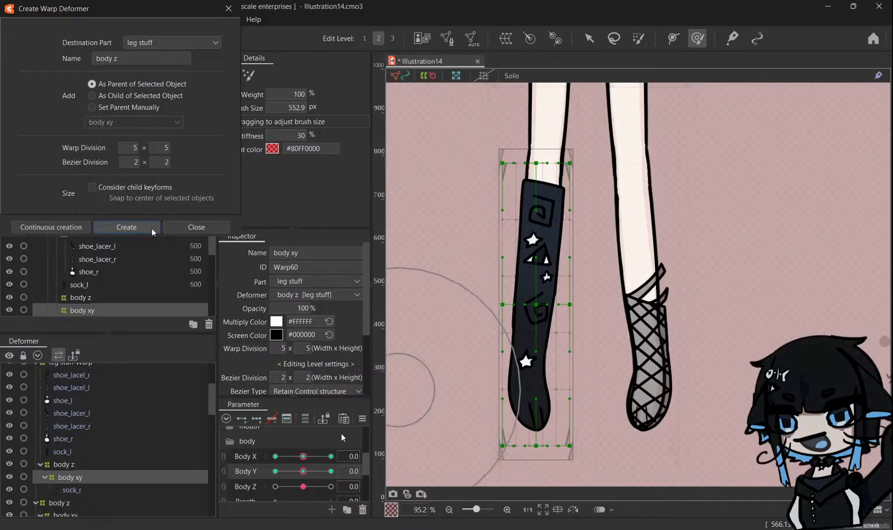
Link Body X with Body Y and brush small corrections on sock_r's body xy deformer at the upper corner keyforms, returning both to 0.
{"action": "left_click", "coordinate": [226, 459]}
{"action": "left_click_drag", "start_coordinate": [303, 476], "coordinate": [243, 436]}
{"action": "left_click_drag", "start_coordinate": [546, 327], "coordinate": [551, 330]}
{"action": "left_click_drag", "start_coordinate": [275, 455], "coordinate": [395, 448]}
{"action": "left_click_drag", "start_coordinate": [603, 398], "coordinate": [601, 393]}
{"action": "left_click_drag", "start_coordinate": [331, 455], "coordinate": [302, 476]}
Key sock_r's body z deformer on Body Z, brush its top slightly right at 10, check -10 and return to 0.
{"action": "left_click", "coordinate": [65, 464]}
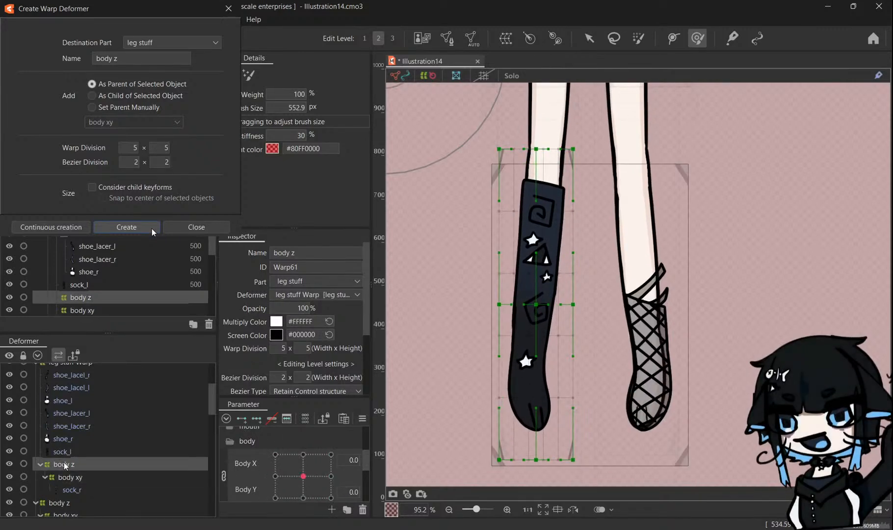
{"action": "scroll", "coordinate": [260, 456], "scroll_direction": "down", "scroll_amount": 3}
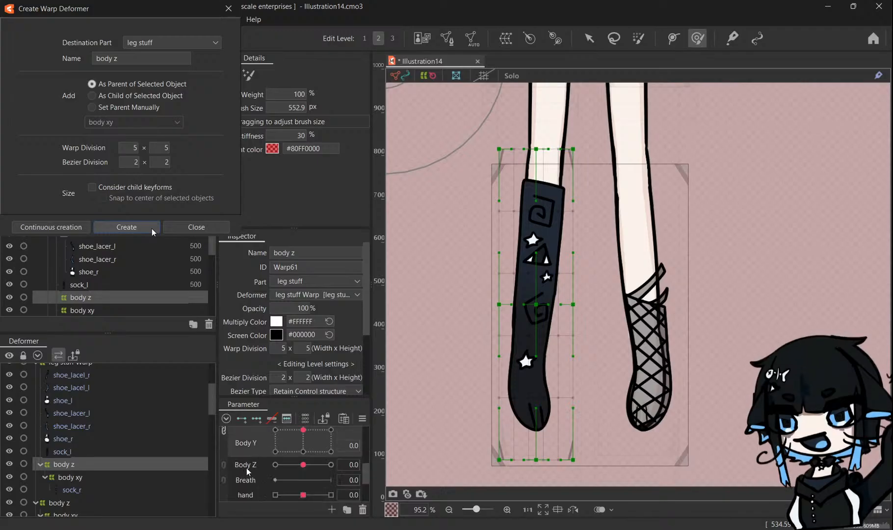
{"action": "left_click", "coordinate": [331, 465]}
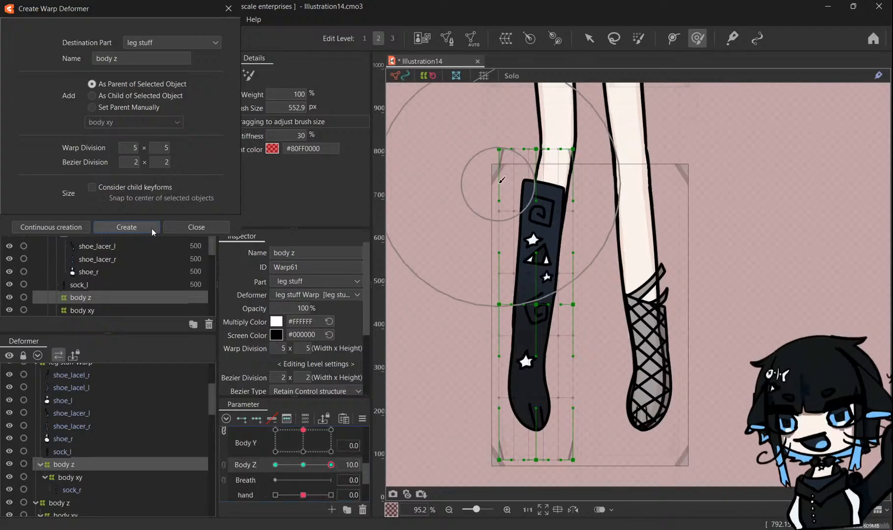
{"action": "left_click_drag", "start_coordinate": [497, 186], "coordinate": [504, 185]}
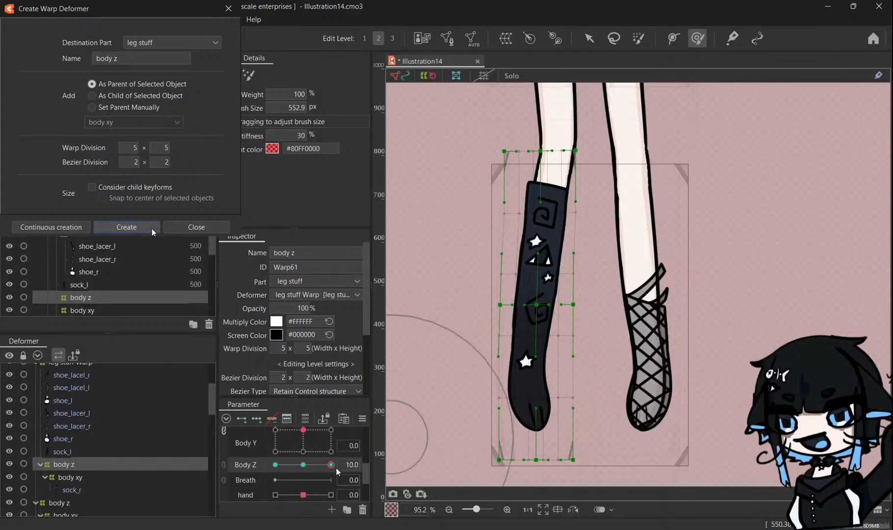
{"action": "left_click_drag", "start_coordinate": [336, 467], "coordinate": [192, 455]}
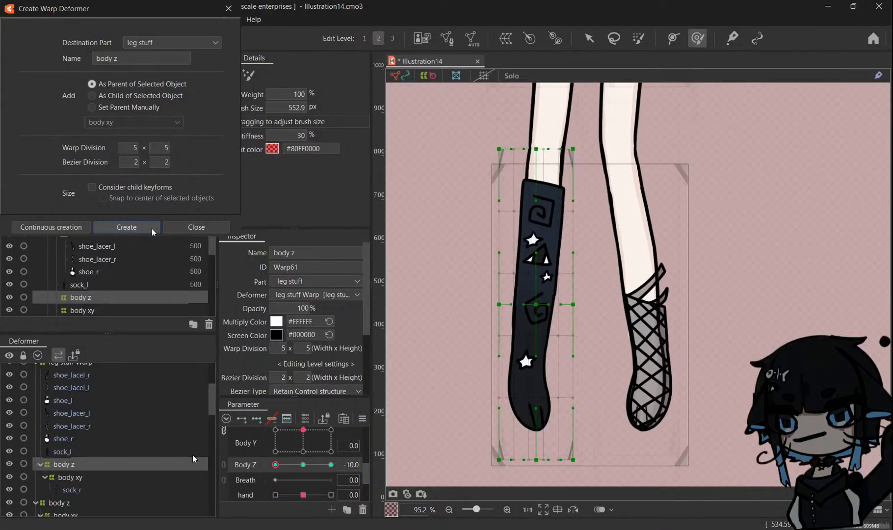
{"action": "left_click_drag", "start_coordinate": [273, 468], "coordinate": [202, 474]}
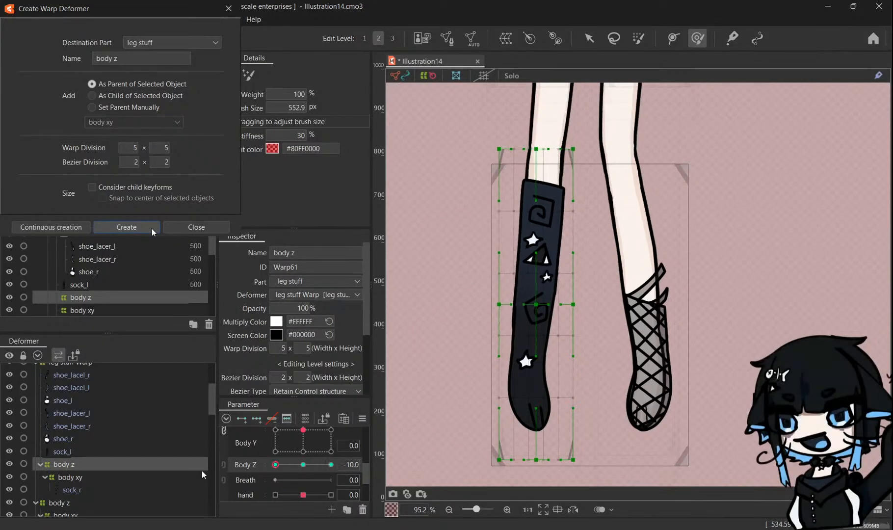
{"action": "left_click_drag", "start_coordinate": [259, 477], "coordinate": [303, 465]}
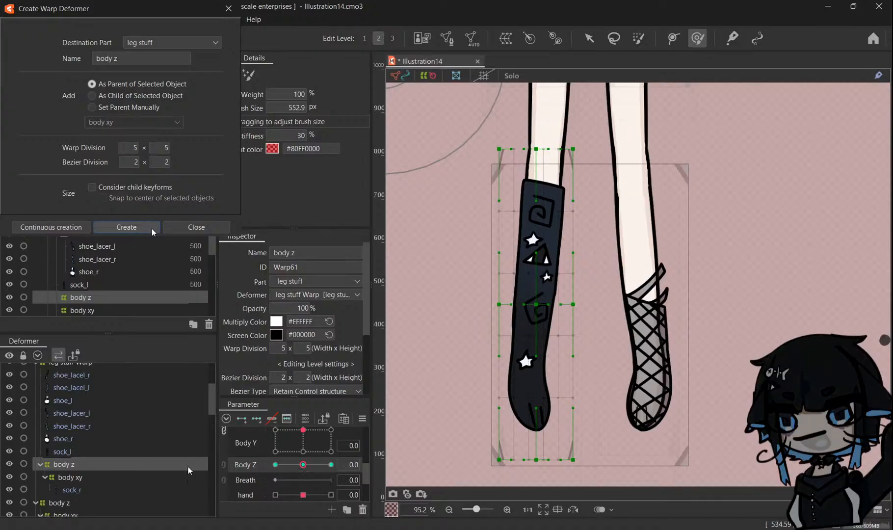
Copy sock_r's body z and body xy deformers, paste them and place the copies over sock_l.
{"action": "left_click", "coordinate": [140, 453]}
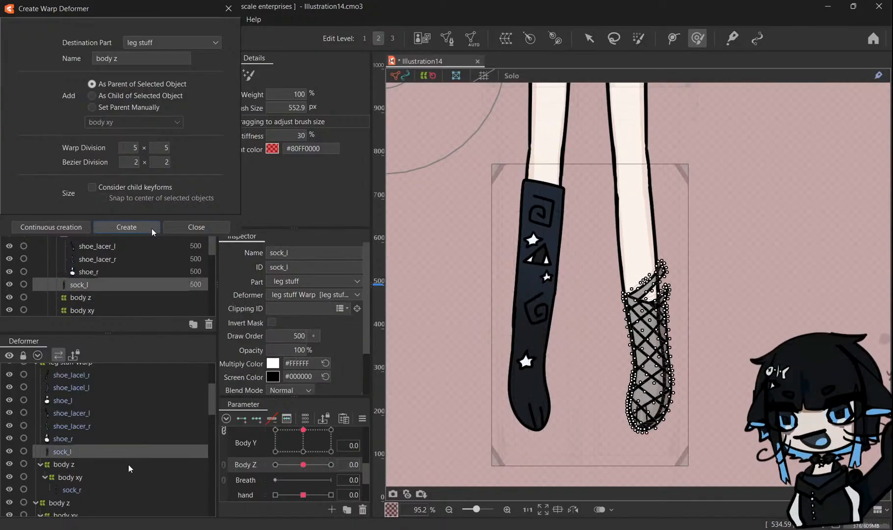
{"action": "left_click", "coordinate": [64, 464]}
{"action": "left_click", "coordinate": [69, 477], "text": "ctrl"}
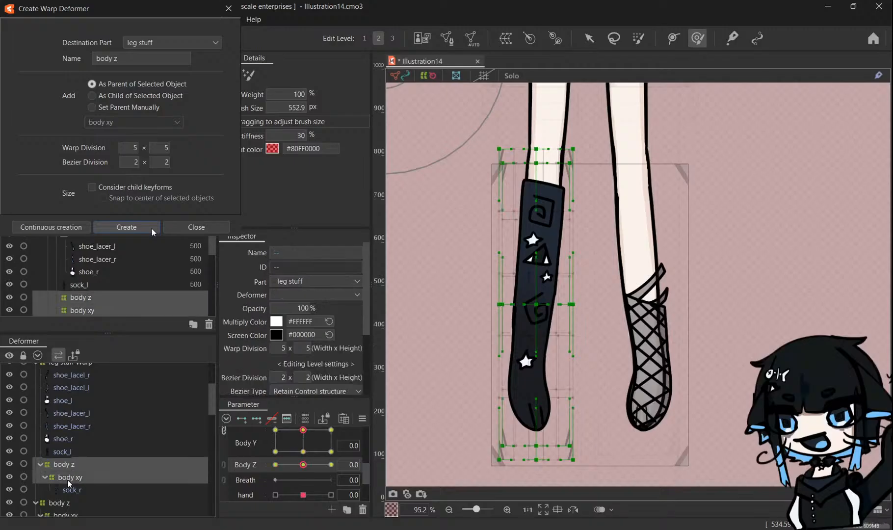
{"action": "left_click", "coordinate": [119, 450]}
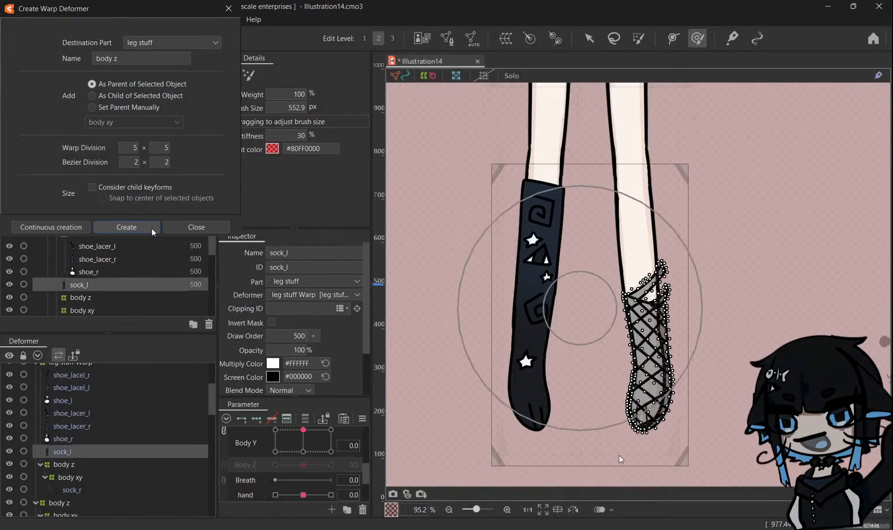
{"action": "key", "text": "ctrl+v"}
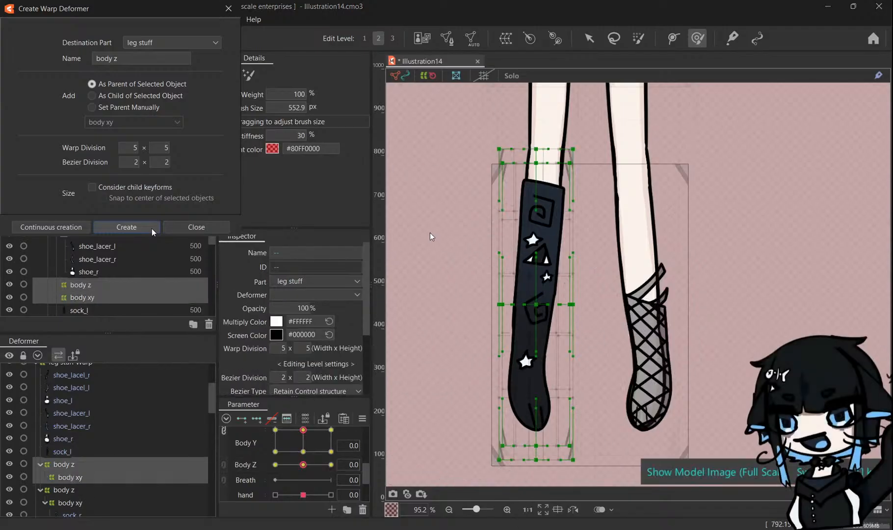
{"action": "left_click", "coordinate": [421, 375]}
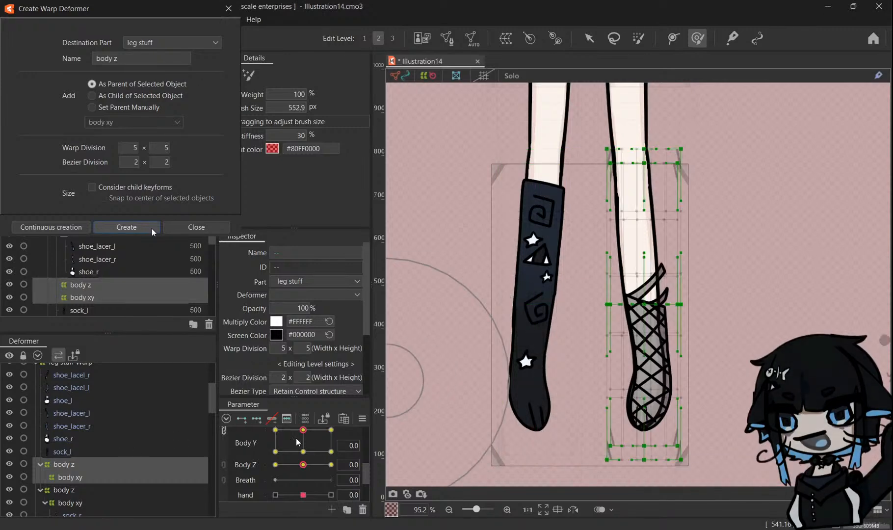
Parent sock_l to the pasted body xy deformer and test the sock at Body Y -10.
{"action": "left_click_drag", "start_coordinate": [303, 429], "coordinate": [305, 442]}
{"action": "left_click_drag", "start_coordinate": [127, 452], "coordinate": [118, 479]}
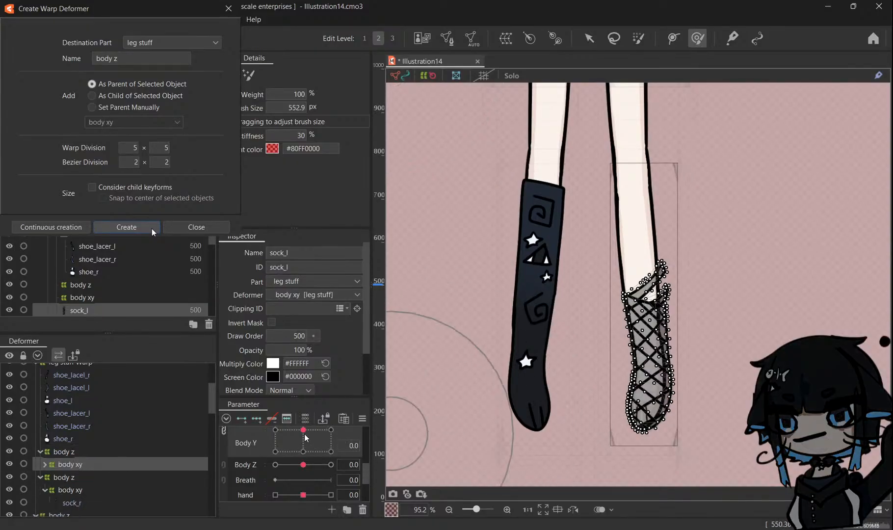
{"action": "left_click_drag", "start_coordinate": [305, 438], "coordinate": [287, 454]}
Select sock_l's body xy deformer and brush its lower part slightly left at Body X 0, Body Y -10.
{"action": "left_click", "coordinate": [105, 449]}
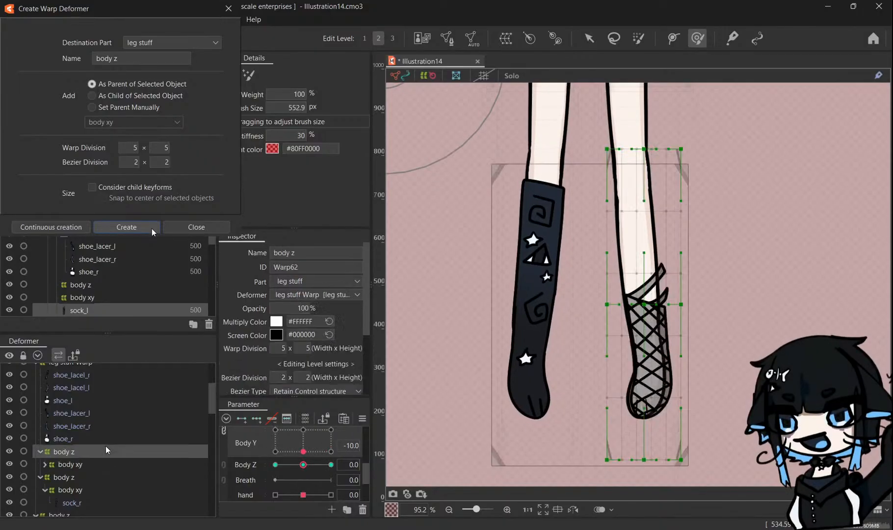
{"action": "left_click", "coordinate": [98, 462]}
{"action": "scroll", "coordinate": [288, 454], "scroll_direction": "up", "scroll_amount": 1}
{"action": "left_click", "coordinate": [302, 477]}
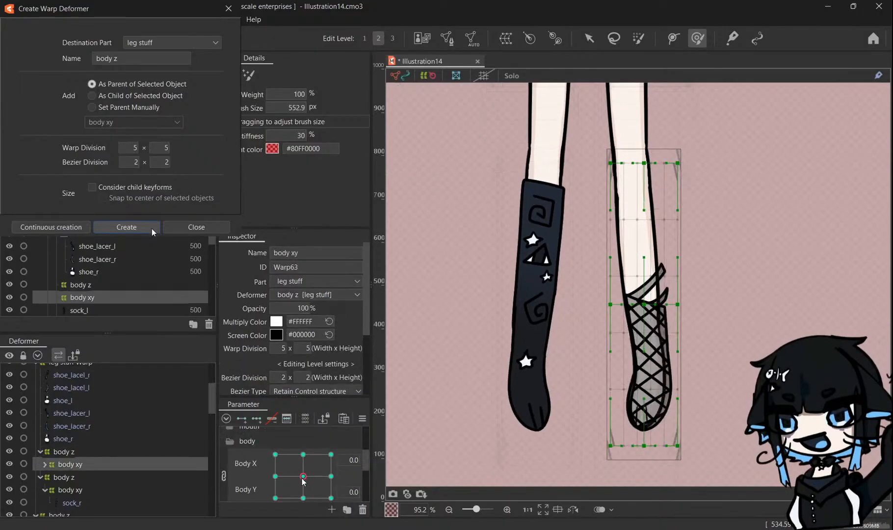
{"action": "scroll", "coordinate": [687, 439], "scroll_direction": "up", "scroll_amount": 4}
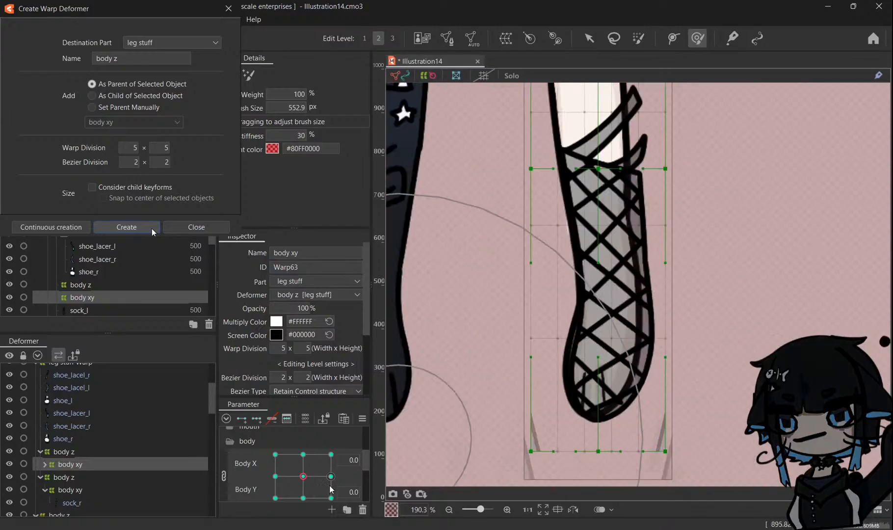
{"action": "left_click", "coordinate": [303, 497]}
{"action": "left_click_drag", "start_coordinate": [574, 427], "coordinate": [563, 427]}
Brush sock_l's body xy deformer slightly left at Body X 10, Body Y -10, and switch to the Body X 10, Body Y 0 keyform.
{"action": "left_click_drag", "start_coordinate": [304, 498], "coordinate": [332, 498]}
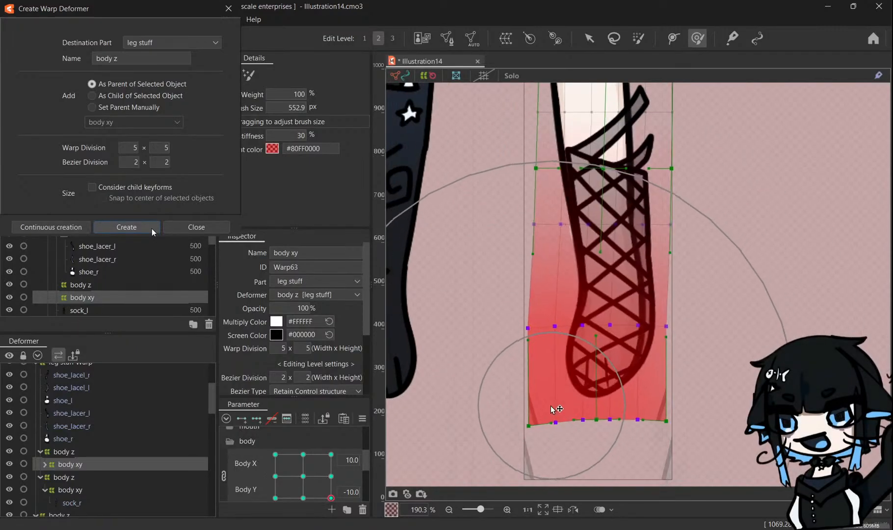
{"action": "left_click_drag", "start_coordinate": [542, 204], "coordinate": [534, 206]}
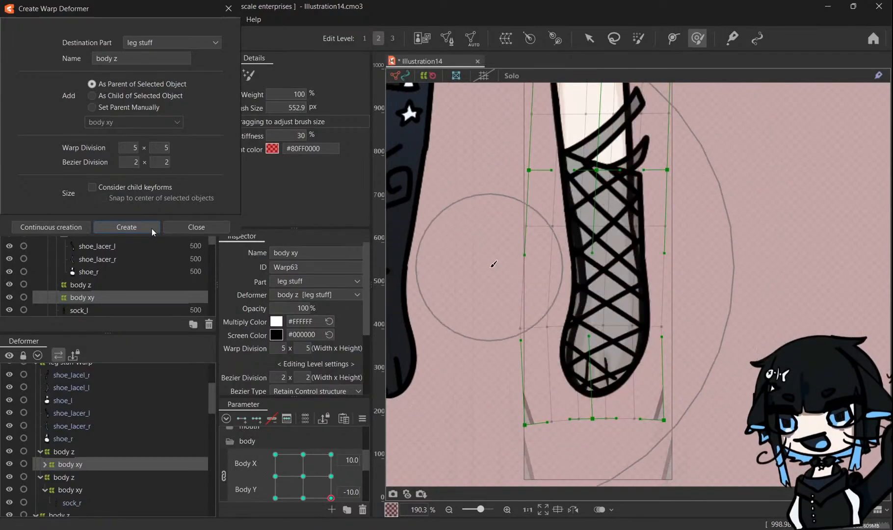
{"action": "mouse_move", "coordinate": [490, 267]}
{"action": "left_mouse_down"}
{"action": "mouse_move", "coordinate": [498, 275]}
{"action": "mouse_move", "coordinate": [492, 268]}
{"action": "left_mouse_up"}
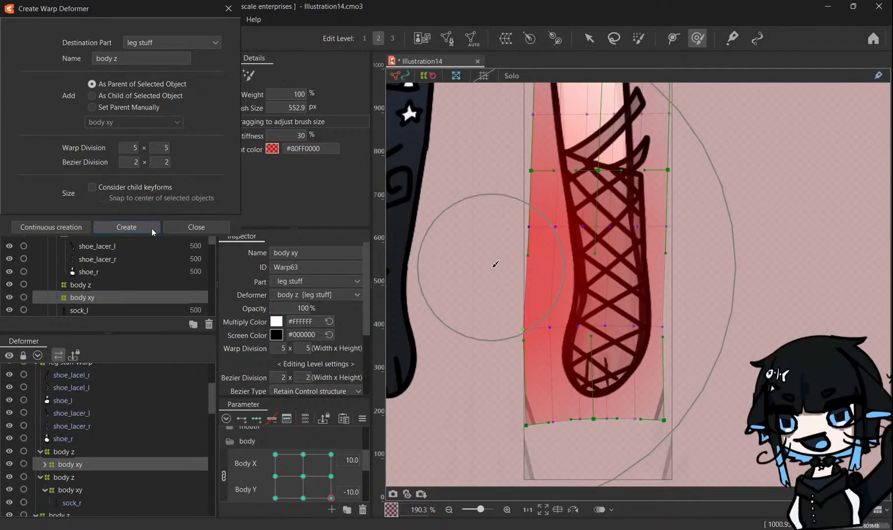
{"action": "mouse_move", "coordinate": [320, 477]}
{"action": "left_mouse_down"}
{"action": "mouse_move", "coordinate": [336, 477]}
{"action": "mouse_move", "coordinate": [342, 461]}
{"action": "mouse_move", "coordinate": [333, 476]}
{"action": "left_mouse_up"}
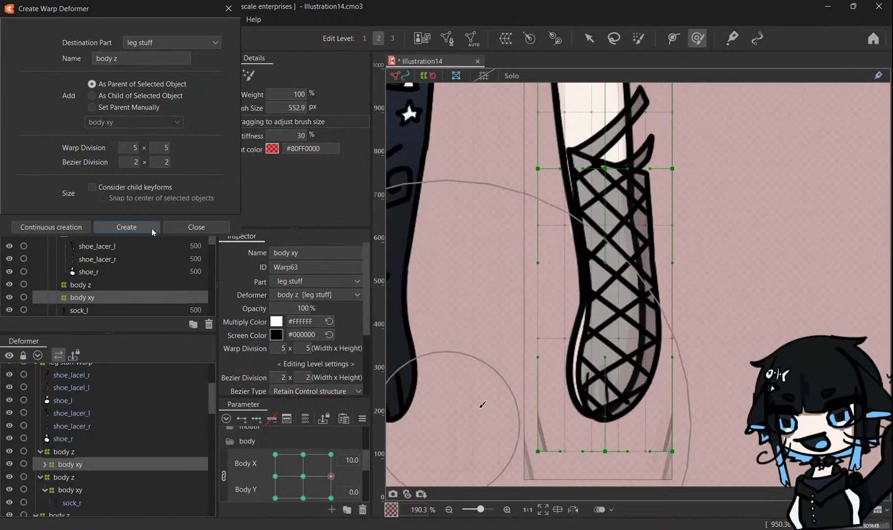
Brush sock_l's body xy deformer slightly left at Body X 10, Body Y 0, and reshape its lower part at Body X 10, Body Y 10.
{"action": "mouse_move", "coordinate": [482, 404]}
{"action": "left_mouse_down"}
{"action": "mouse_move", "coordinate": [495, 408]}
{"action": "mouse_move", "coordinate": [481, 404]}
{"action": "left_mouse_up"}
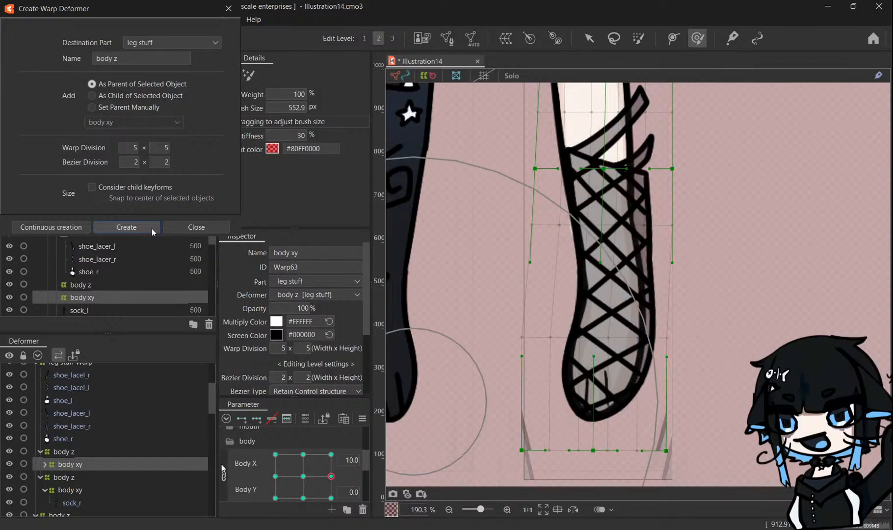
{"action": "left_click_drag", "start_coordinate": [303, 476], "coordinate": [331, 454]}
{"action": "left_click_drag", "start_coordinate": [542, 381], "coordinate": [536, 391]}
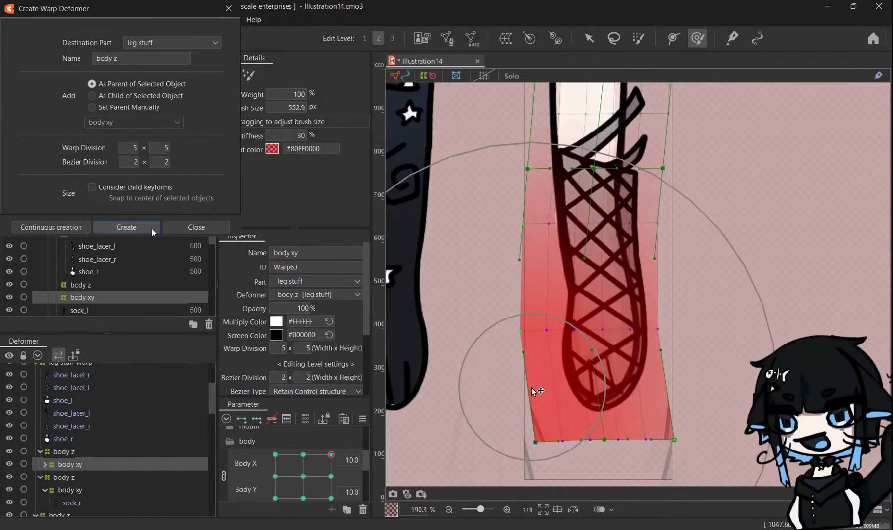
Brush the upper part of sock_l's body xy deformer slightly left at Body Y 10, for both Body X 0 and Body X -10.
{"action": "left_click", "coordinate": [303, 455]}
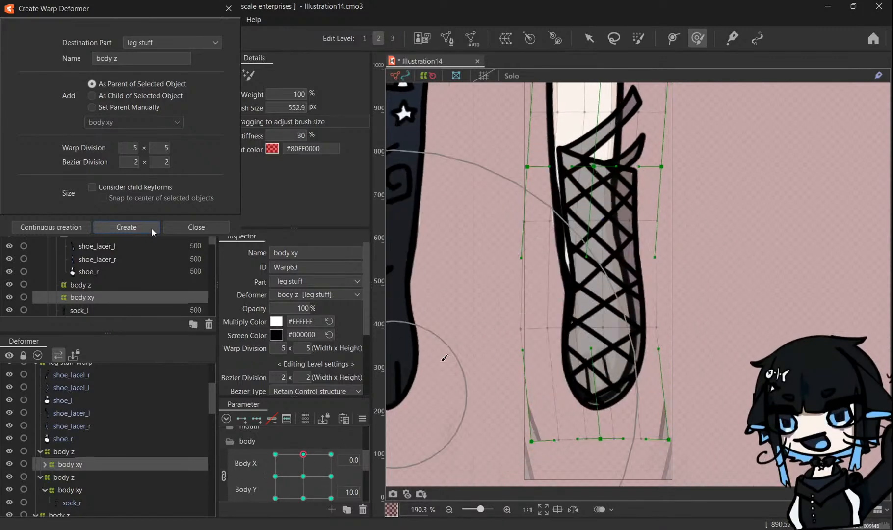
{"action": "left_click_drag", "start_coordinate": [514, 194], "coordinate": [506, 200]}
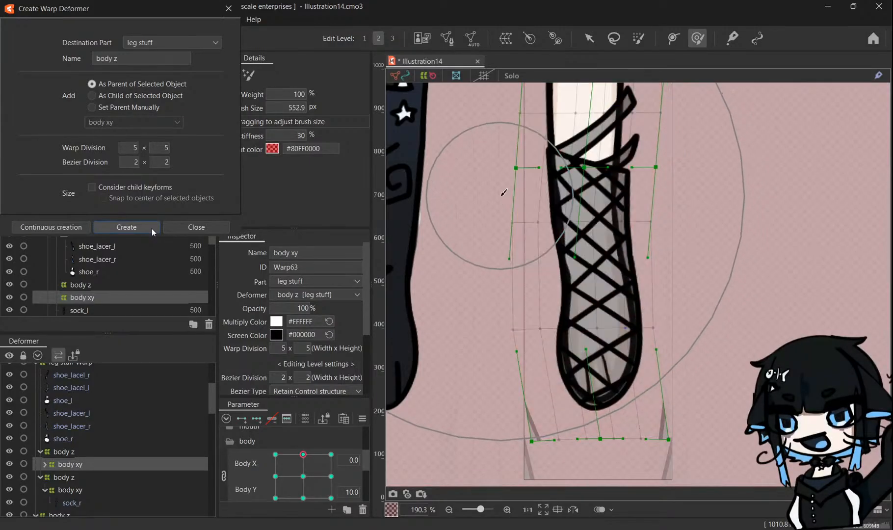
{"action": "left_click", "coordinate": [275, 454]}
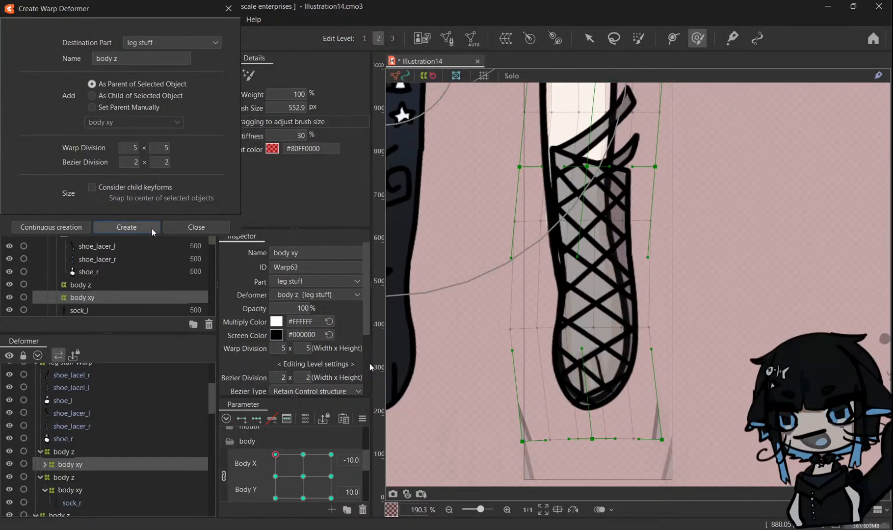
{"action": "left_click_drag", "start_coordinate": [549, 105], "coordinate": [549, 106]}
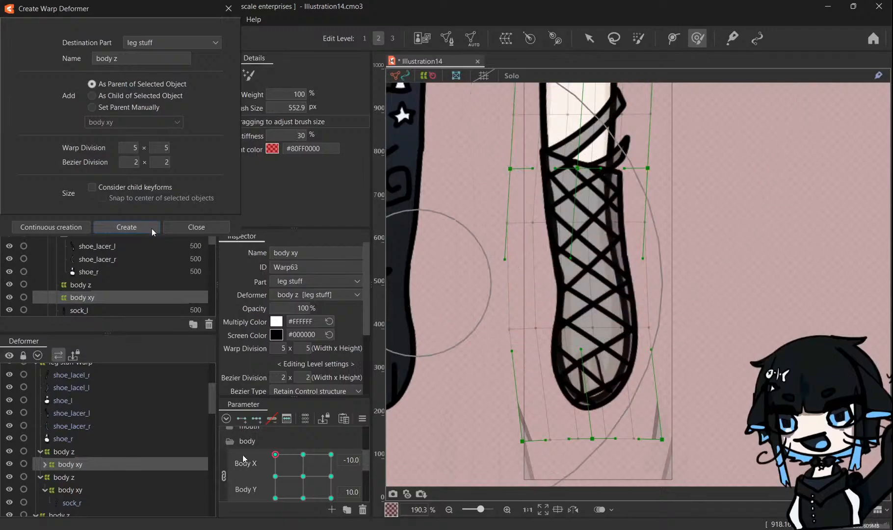
Brush sock_l's body xy deformer slightly left at Body X -10, for both Body Y 0 and Body Y -10.
{"action": "left_click", "coordinate": [275, 476]}
{"action": "left_click_drag", "start_coordinate": [485, 416], "coordinate": [473, 413]}
{"action": "left_click_drag", "start_coordinate": [569, 269], "coordinate": [566, 273]}
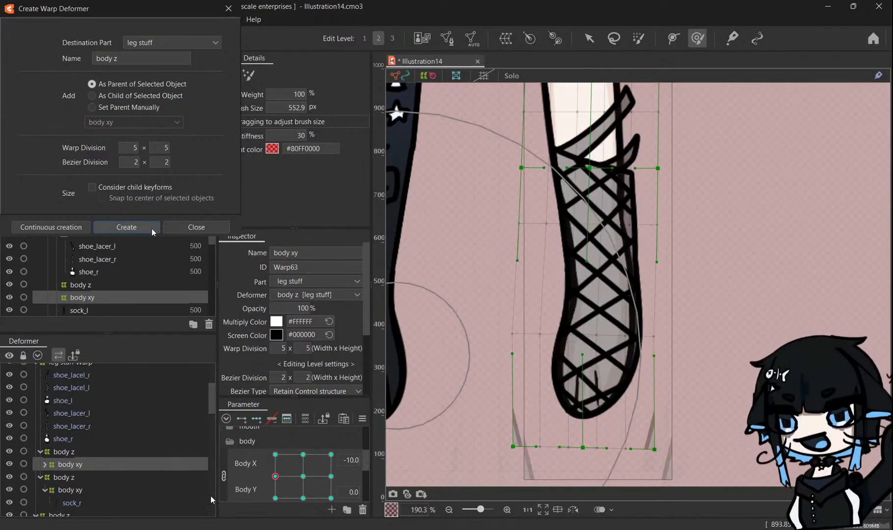
{"action": "scroll", "coordinate": [278, 480], "scroll_direction": "down", "scroll_amount": 2}
{"action": "left_click", "coordinate": [275, 452]}
{"action": "left_click_drag", "start_coordinate": [487, 313], "coordinate": [471, 310]}
Check sock_l's body z deformer at Body Z -10, return Body Z to 0, and inspect the legs.
{"action": "left_click_drag", "start_coordinate": [296, 450], "coordinate": [276, 464]}
{"action": "scroll", "coordinate": [501, 395], "scroll_direction": "down", "scroll_amount": 3}
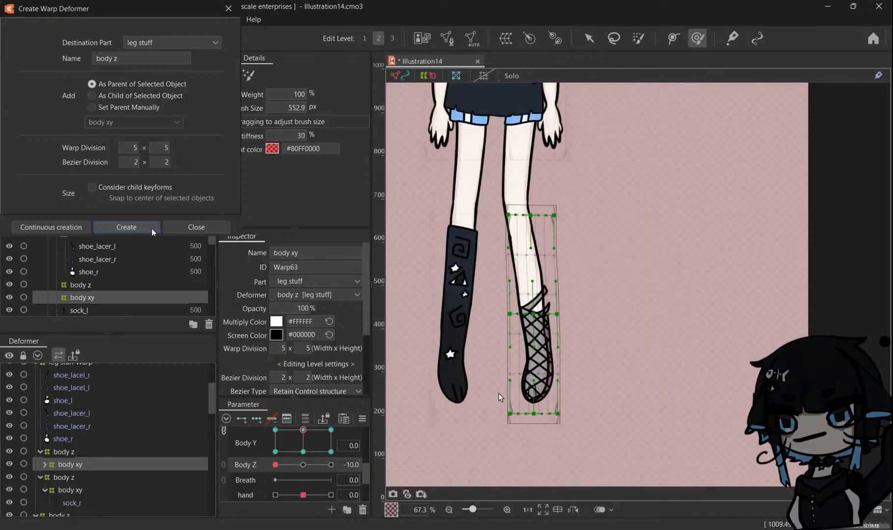
{"action": "scroll", "coordinate": [494, 375], "scroll_direction": "up", "scroll_amount": 1}
{"action": "left_click", "coordinate": [133, 450]}
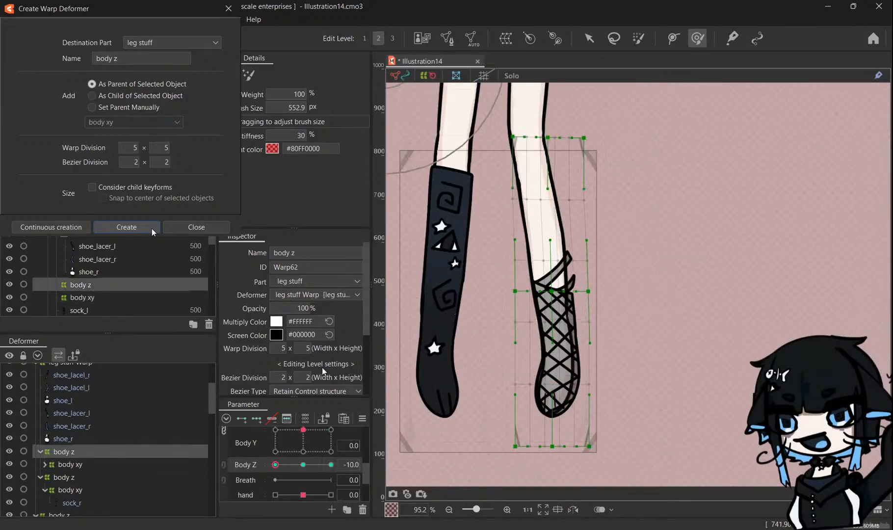
{"action": "mouse_move", "coordinate": [294, 469]}
{"action": "left_mouse_down"}
{"action": "mouse_move", "coordinate": [315, 467]}
{"action": "mouse_move", "coordinate": [235, 466]}
{"action": "mouse_move", "coordinate": [291, 465]}
{"action": "left_mouse_up"}
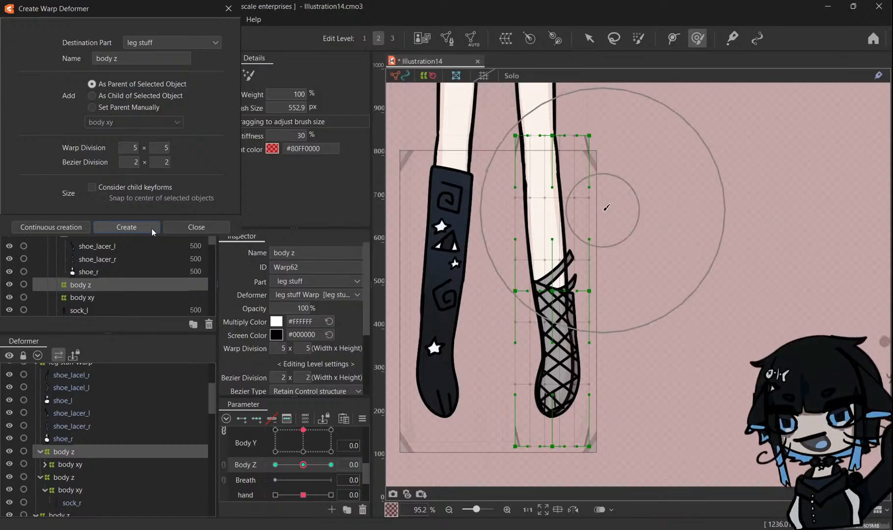
{"action": "scroll", "coordinate": [649, 207], "scroll_direction": "down", "scroll_amount": 3}
{"action": "scroll", "coordinate": [541, 140], "scroll_direction": "up", "scroll_amount": 3}
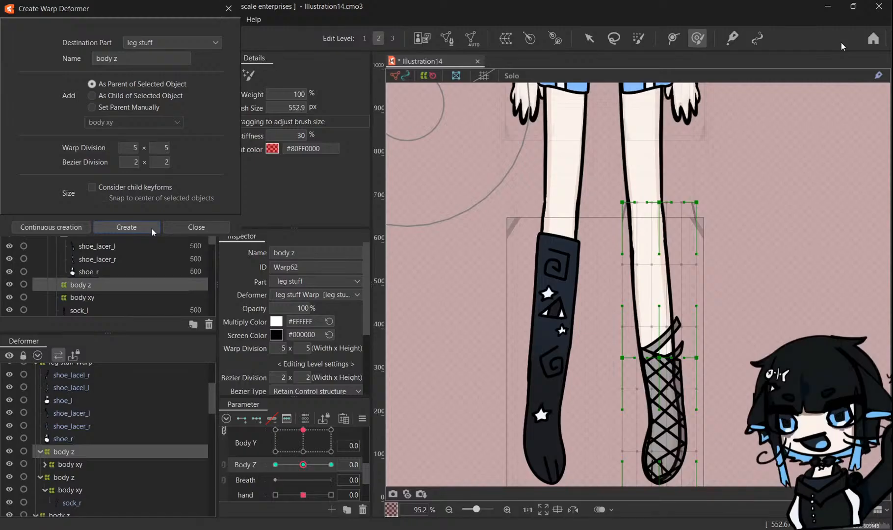
{"action": "scroll", "coordinate": [583, 400], "scroll_direction": "down", "scroll_amount": 3}
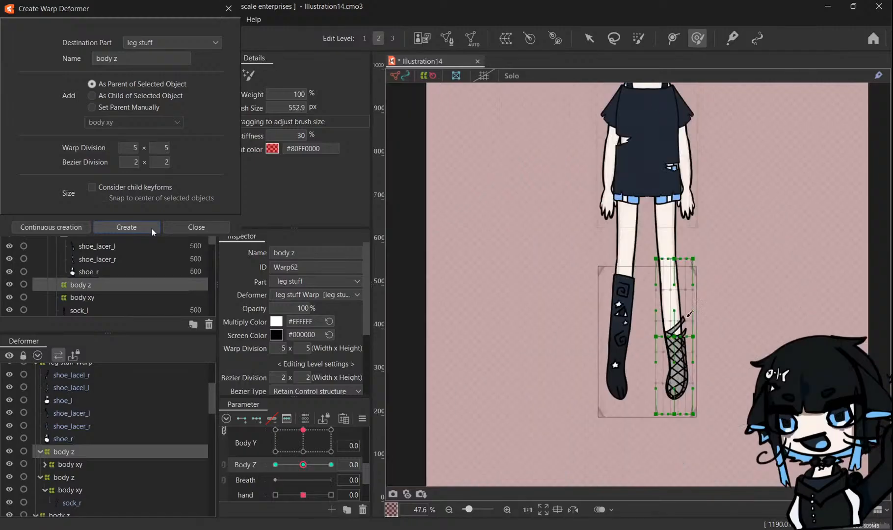
{"action": "scroll", "coordinate": [583, 401], "scroll_direction": "up", "scroll_amount": 5}
Create a 5 × 5 warp deformer named bodxy as parent of shoe_r, shoe_lacer_l and shoe_lacer_r.
{"action": "left_click", "coordinate": [63, 438]}
{"action": "left_click_drag", "start_coordinate": [71, 439], "coordinate": [100, 378]}
{"action": "left_click", "coordinate": [86, 410], "text": "shift"}
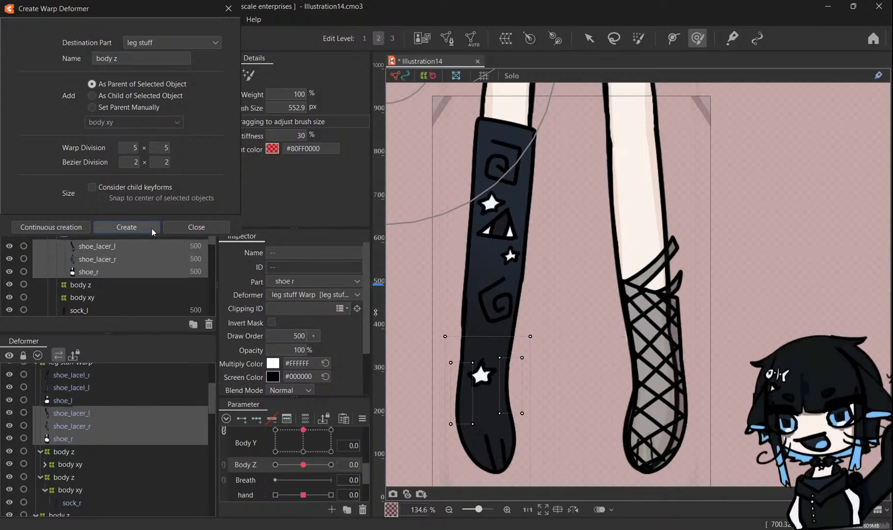
{"action": "scroll", "coordinate": [432, 344], "scroll_direction": "down", "scroll_amount": 1}
{"action": "scroll", "coordinate": [417, 378], "scroll_direction": "up", "scroll_amount": 1}
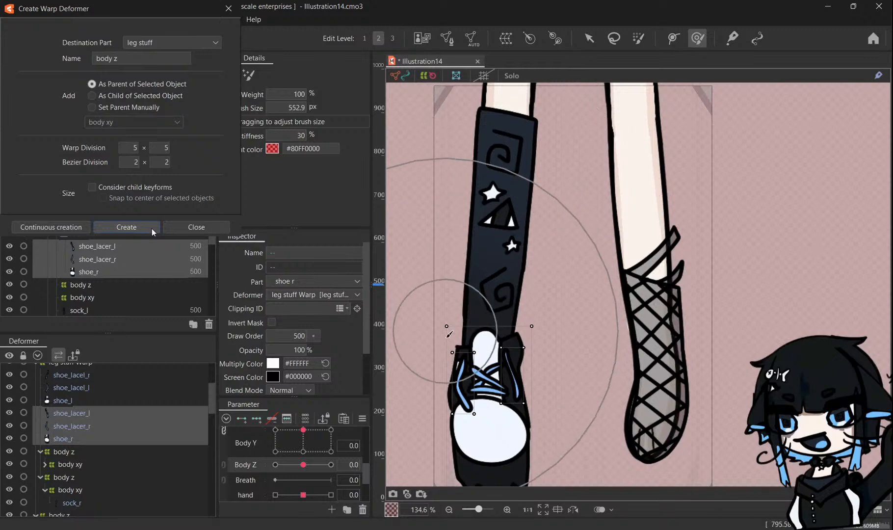
{"action": "scroll", "coordinate": [547, 165], "scroll_direction": "down", "scroll_amount": 2}
{"action": "scroll", "coordinate": [524, 281], "scroll_direction": "up", "scroll_amount": 2}
{"action": "left_click", "coordinate": [505, 38]}
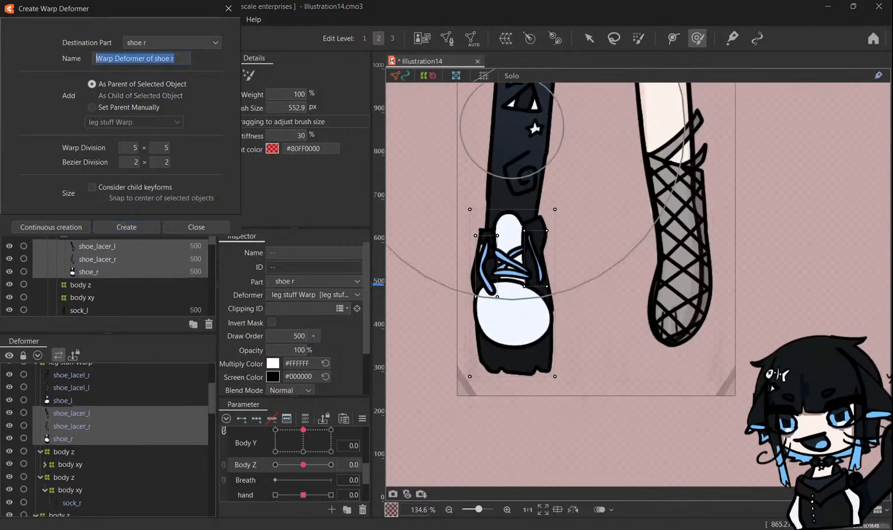
{"action": "type", "text": "boxy xy"}
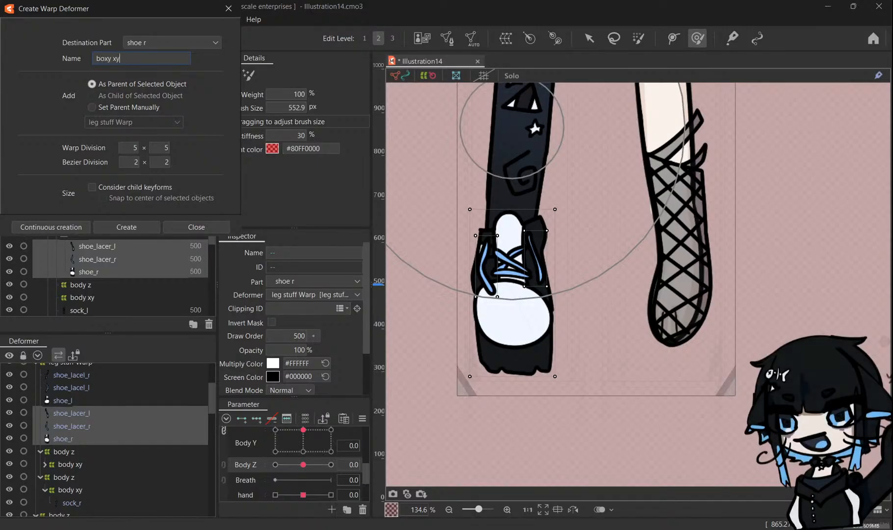
{"action": "key", "text": "BackSpace"}
{"action": "key", "text": "BackSpace"}
{"action": "key", "text": "BackSpace"}
{"action": "type", "text": "dxy"}
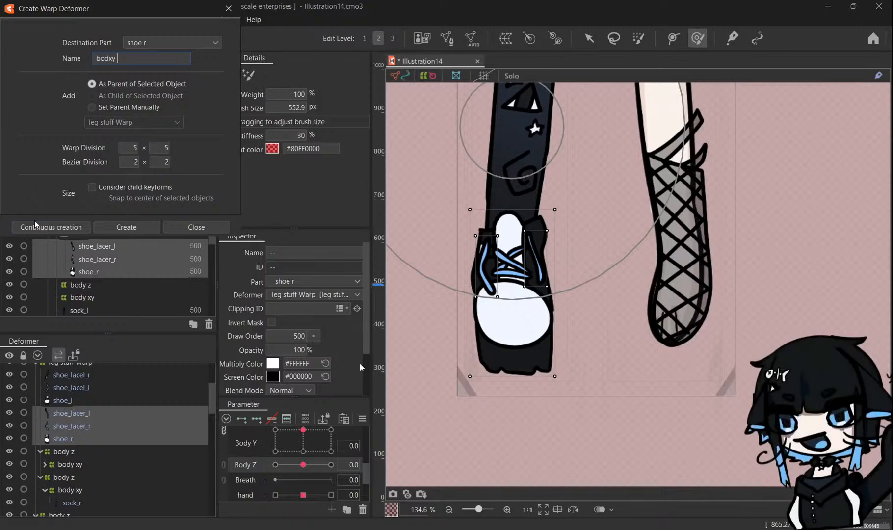
{"action": "key", "text": "Return"}
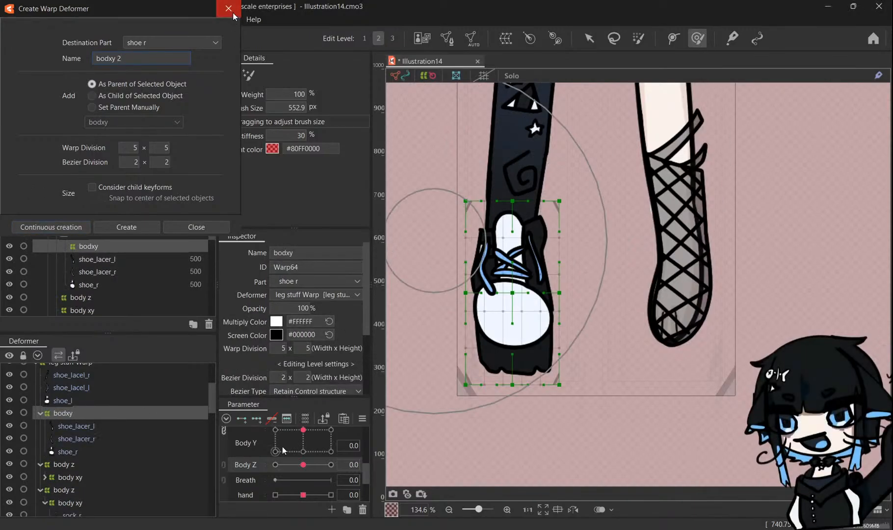
Add Body X and Body Y keyforms to the bodxy deformer and, with the parameters unlinked, shift it slightly right at Body X 10.
{"action": "scroll", "coordinate": [259, 449], "scroll_direction": "down", "scroll_amount": 2}
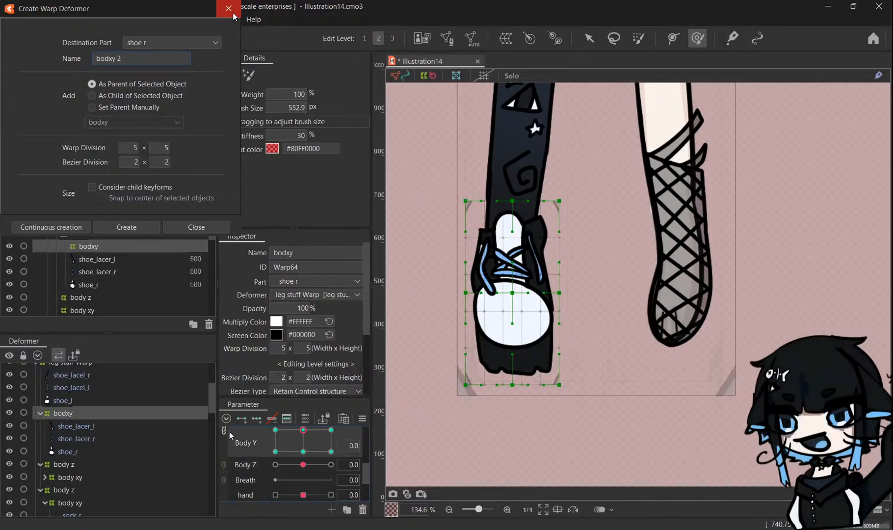
{"action": "scroll", "coordinate": [275, 449], "scroll_direction": "up", "scroll_amount": 3}
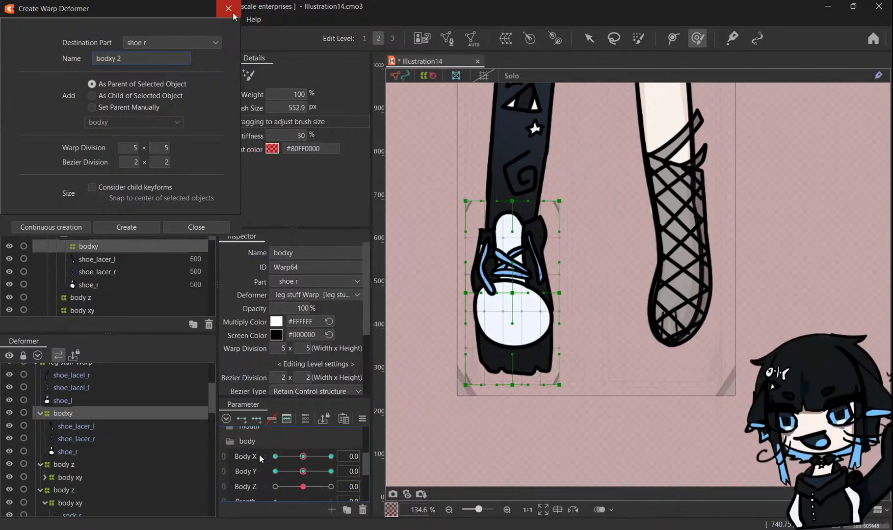
{"action": "left_click", "coordinate": [320, 458]}
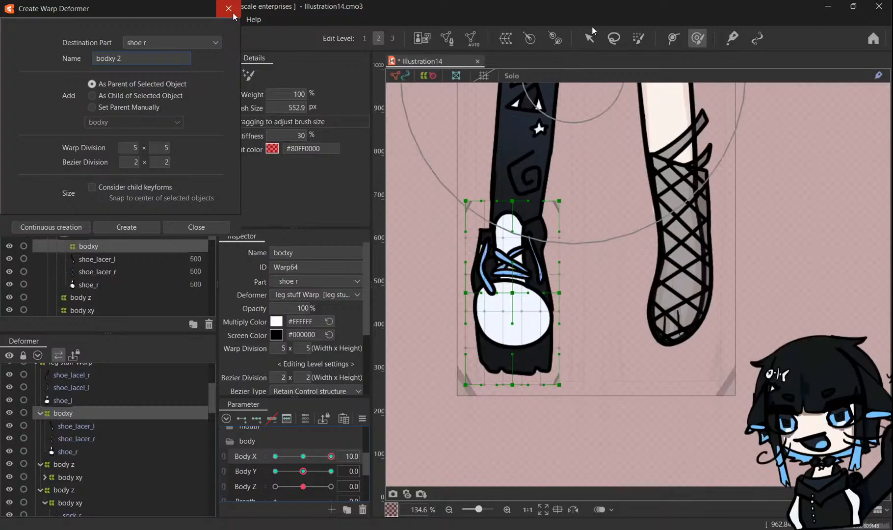
{"action": "key", "text": "v"}
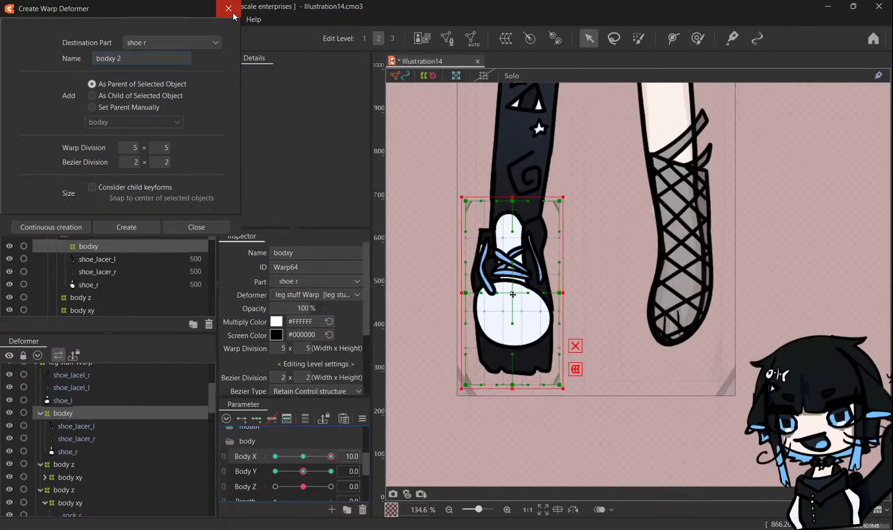
{"action": "left_click_drag", "start_coordinate": [513, 294], "coordinate": [518, 296]}
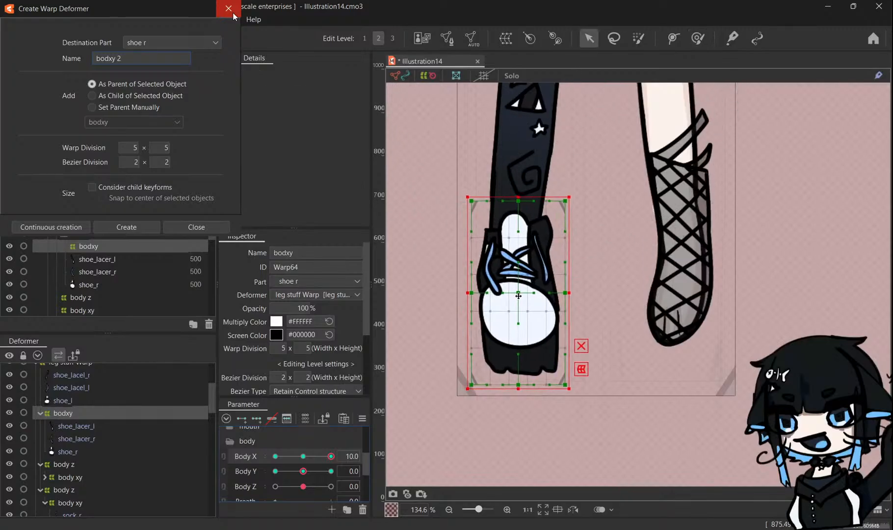
{"action": "left_click_drag", "start_coordinate": [321, 457], "coordinate": [407, 455]}
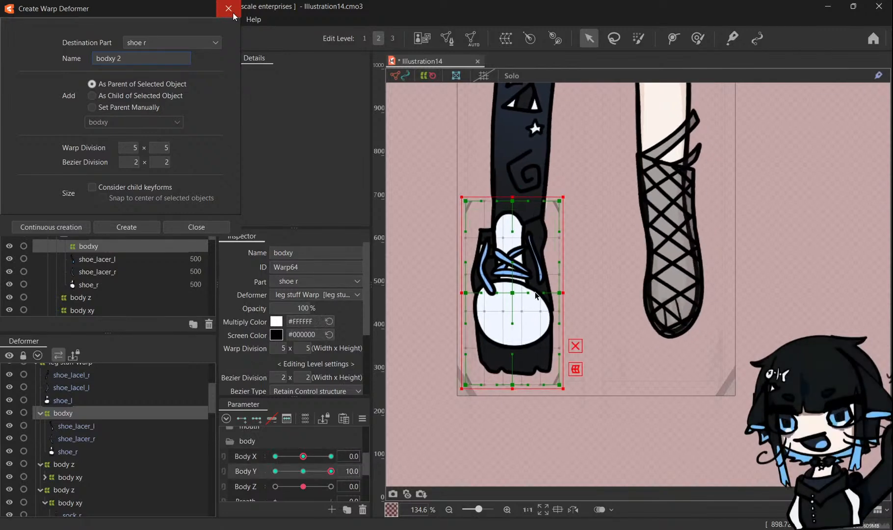
Brush the bodxy deformer's bottom left and top right at Body Y 10, and brush its lower part upward at Body Y -10.
{"action": "left_click", "coordinate": [697, 37]}
{"action": "mouse_move", "coordinate": [553, 417]}
{"action": "left_mouse_down"}
{"action": "mouse_move", "coordinate": [510, 429]}
{"action": "mouse_move", "coordinate": [496, 422]}
{"action": "left_mouse_up"}
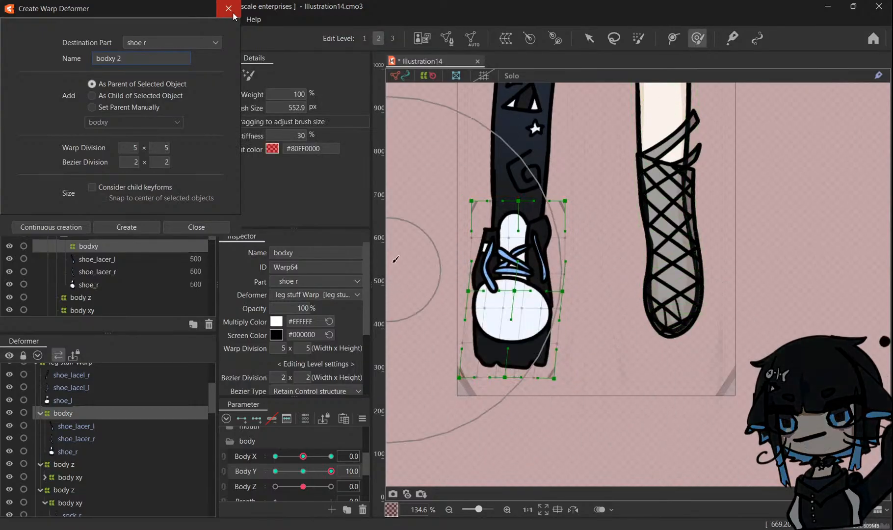
{"action": "left_click_drag", "start_coordinate": [410, 243], "coordinate": [414, 244]}
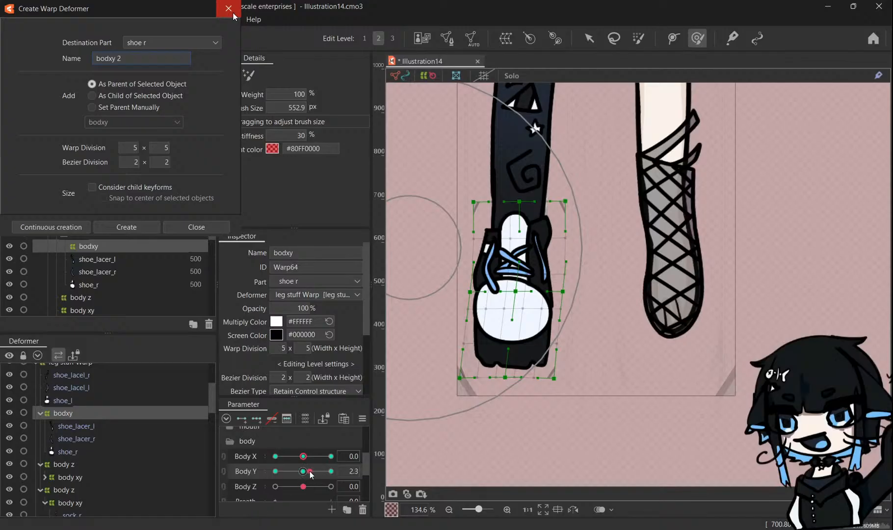
{"action": "left_click_drag", "start_coordinate": [310, 474], "coordinate": [205, 474]}
{"action": "left_click_drag", "start_coordinate": [524, 409], "coordinate": [518, 381]}
{"action": "scroll", "coordinate": [559, 355], "scroll_direction": "down", "scroll_amount": 3}
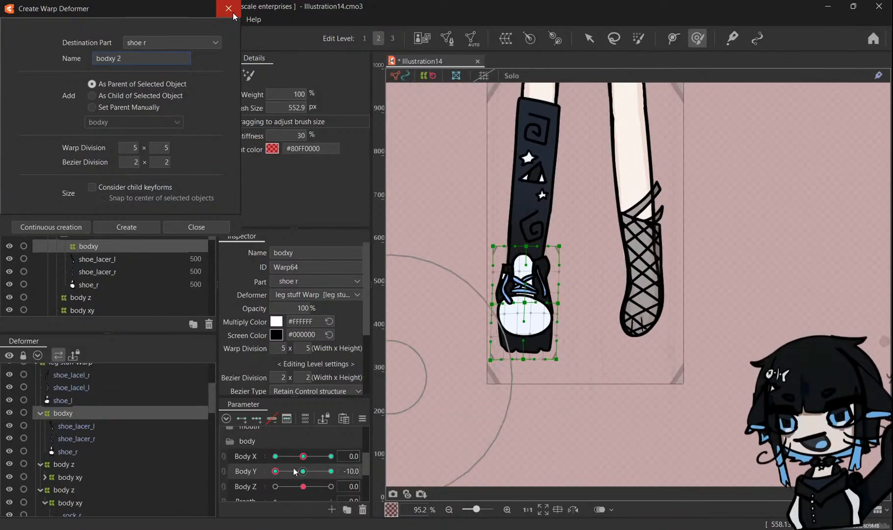
Reset Body Y to 0, link Body X and Body Y into one combined parameter, and test the shoe's movement.
{"action": "left_click_drag", "start_coordinate": [295, 472], "coordinate": [303, 472]}
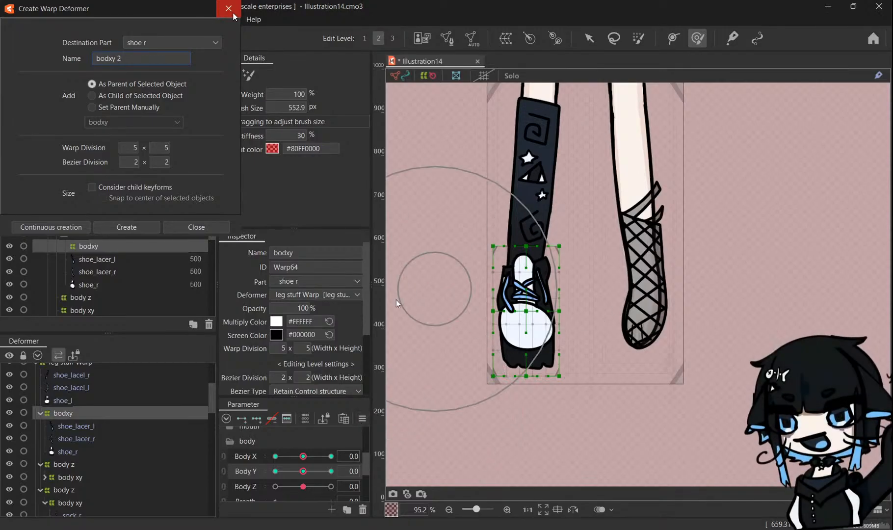
{"action": "left_click", "coordinate": [223, 463]}
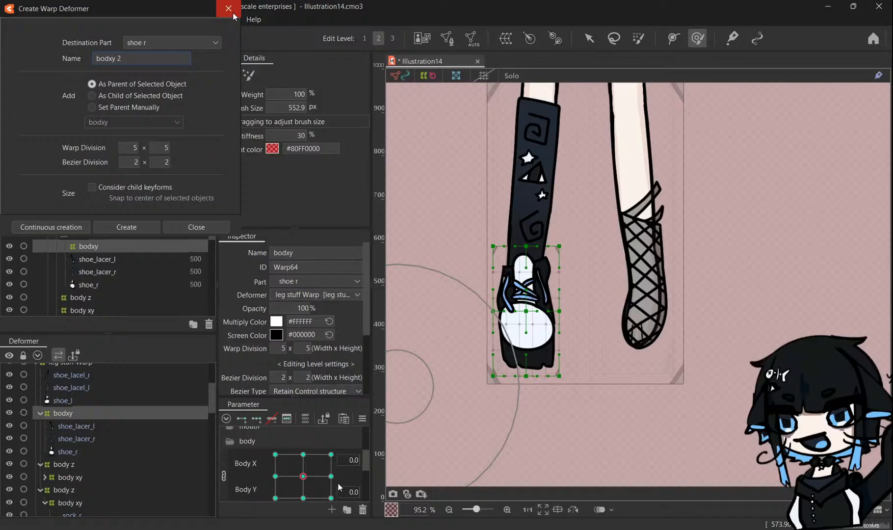
{"action": "left_click_drag", "start_coordinate": [292, 499], "coordinate": [303, 476]}
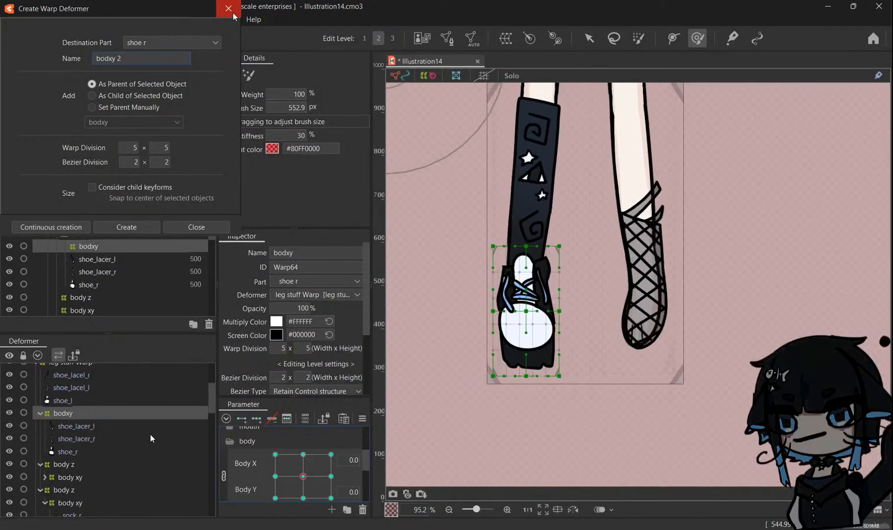
Add clothes x1 keyforms to shoe_lacer_l and shoe_lacer_r, and set clothes x1 to 1.0.
{"action": "left_click", "coordinate": [148, 438]}
{"action": "left_click", "coordinate": [140, 451]}
{"action": "left_click", "coordinate": [153, 427], "text": "shift"}
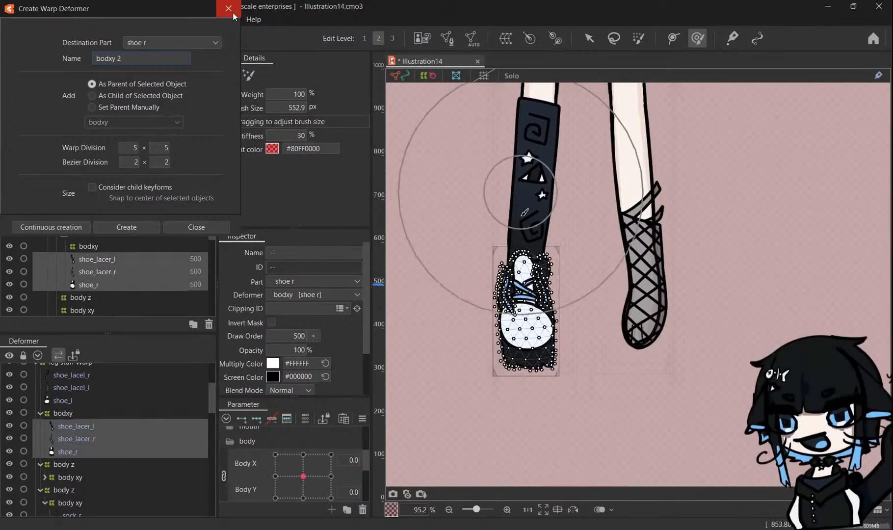
{"action": "scroll", "coordinate": [522, 255], "scroll_direction": "up", "scroll_amount": 4}
{"action": "scroll", "coordinate": [657, 201], "scroll_direction": "down", "scroll_amount": 1}
{"action": "left_click", "coordinate": [129, 428]}
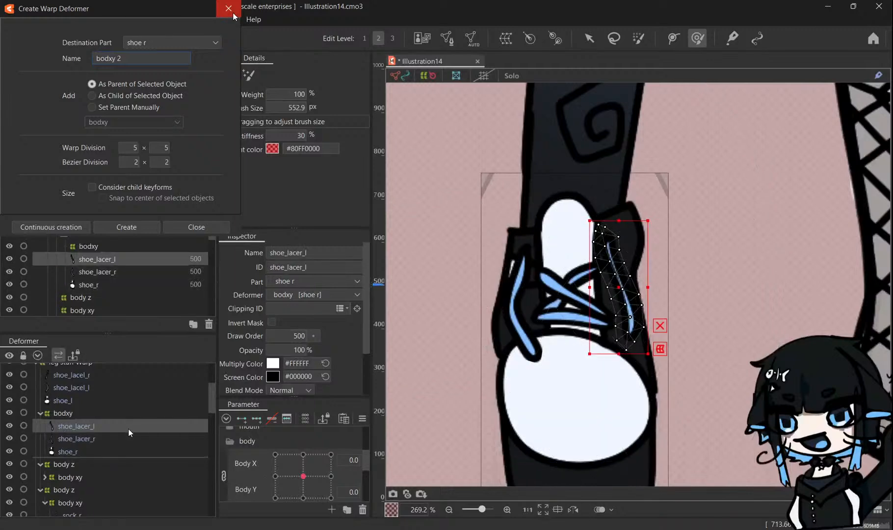
{"action": "left_click", "coordinate": [128, 429], "text": "ctrl"}
{"action": "left_click", "coordinate": [125, 430], "text": "ctrl"}
{"action": "left_click", "coordinate": [120, 436], "text": "ctrl"}
{"action": "scroll", "coordinate": [282, 454], "scroll_direction": "down", "scroll_amount": 2}
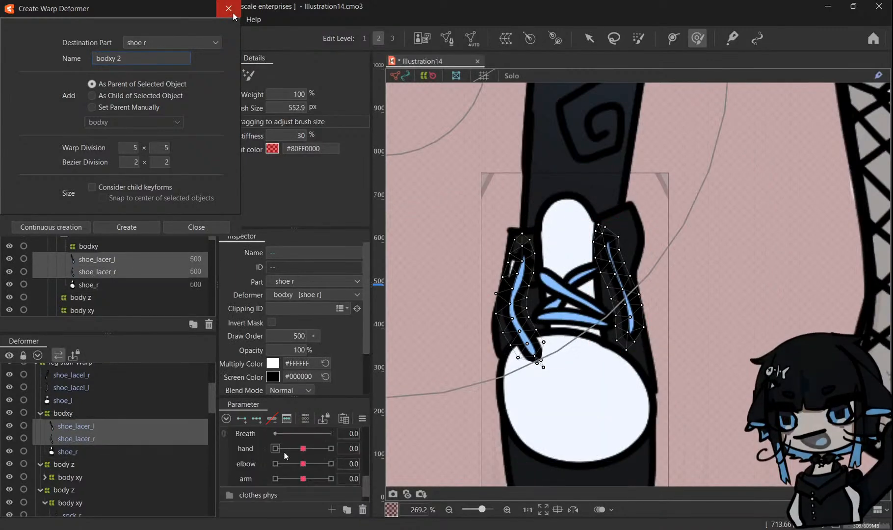
{"action": "scroll", "coordinate": [248, 451], "scroll_direction": "up", "scroll_amount": 3}
{"action": "scroll", "coordinate": [248, 451], "scroll_direction": "down", "scroll_amount": 4}
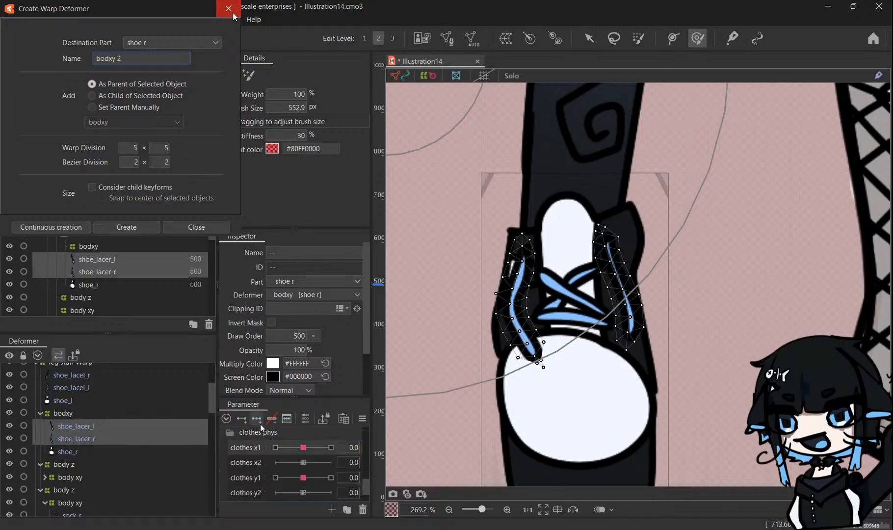
{"action": "left_click", "coordinate": [331, 447]}
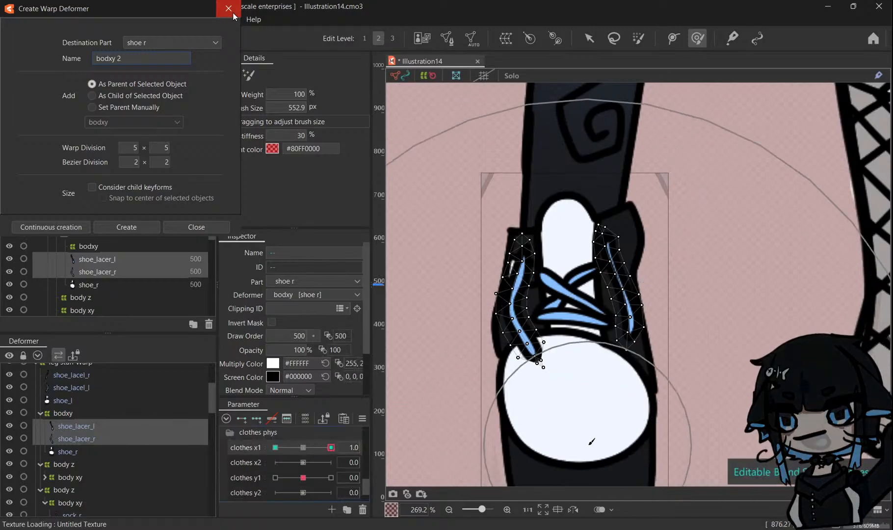
Resize the deform brush to 223.5 px and brush the lower ends of both shoe_lacer meshes to the right at clothes x1 1.0.
{"action": "key", "text": "b"}
{"action": "left_click", "coordinate": [698, 38]}
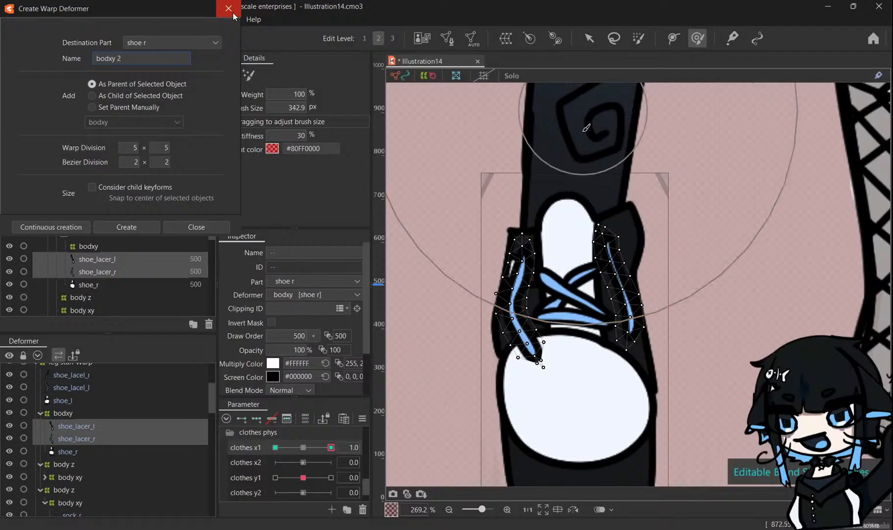
{"action": "key", "text": "b"}
{"action": "mouse_move", "coordinate": [584, 131]}
{"action": "left_mouse_down"}
{"action": "mouse_move", "coordinate": [550, 176]}
{"action": "mouse_move", "coordinate": [547, 304]}
{"action": "left_mouse_up"}
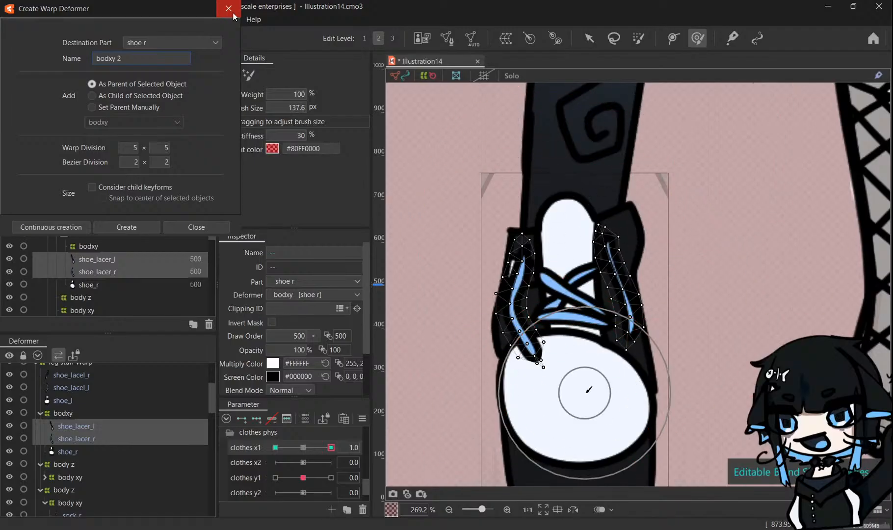
{"action": "key", "text": "b"}
{"action": "mouse_move", "coordinate": [615, 293]}
{"action": "left_mouse_down"}
{"action": "mouse_move", "coordinate": [619, 396]}
{"action": "mouse_move", "coordinate": [596, 402]}
{"action": "left_mouse_up"}
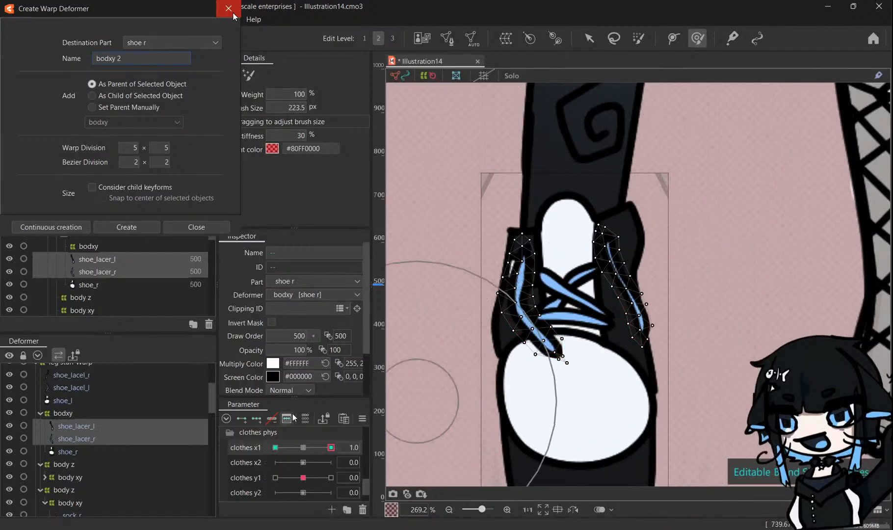
Brush the lower ends of both laces to the left at clothes x1 -1.0, and return clothes x1 to 0.
{"action": "left_click_drag", "start_coordinate": [294, 447], "coordinate": [225, 432]}
{"action": "left_click_drag", "start_coordinate": [572, 412], "coordinate": [546, 401]}
{"action": "mouse_move", "coordinate": [275, 447]}
{"action": "left_mouse_down"}
{"action": "mouse_move", "coordinate": [343, 448]}
{"action": "mouse_move", "coordinate": [263, 444]}
{"action": "mouse_move", "coordinate": [303, 447]}
{"action": "left_mouse_up"}
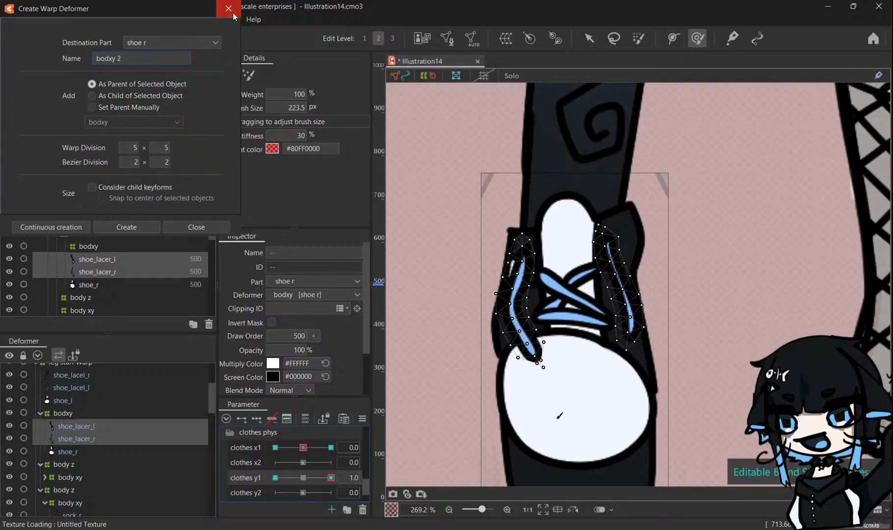
Add clothes y1 keyforms to both laces, brush their lower ends upward at 1.0 and downward at -1.0, and reset clothes y1 to 0.
{"action": "left_click_drag", "start_coordinate": [569, 411], "coordinate": [572, 368]}
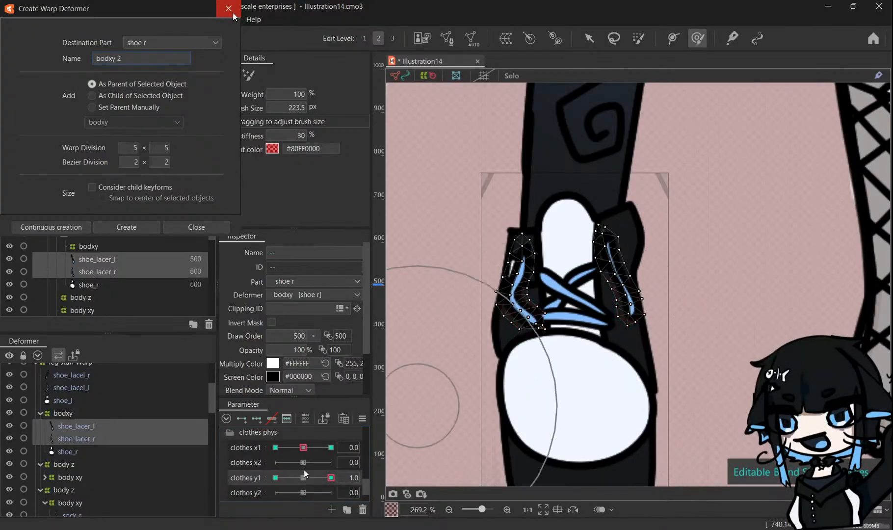
{"action": "left_click_drag", "start_coordinate": [314, 477], "coordinate": [270, 477]}
{"action": "left_click_drag", "start_coordinate": [563, 413], "coordinate": [561, 432]}
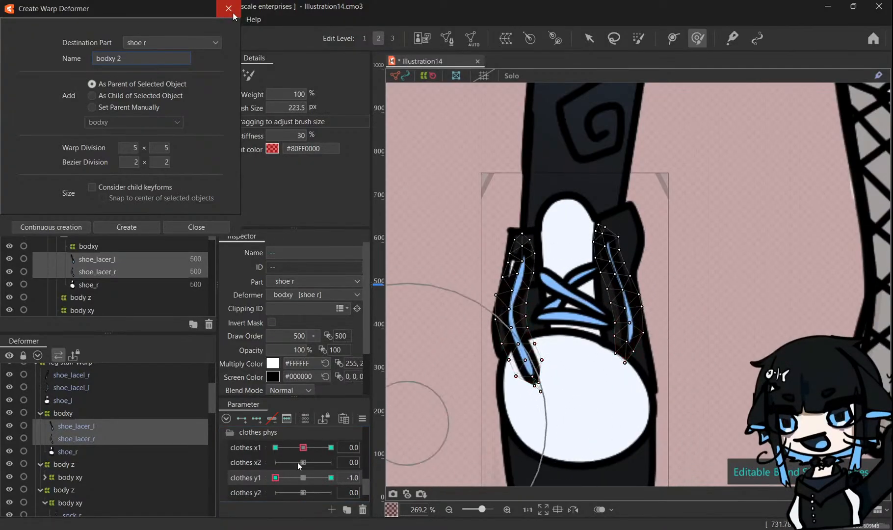
{"action": "left_click_drag", "start_coordinate": [276, 477], "coordinate": [322, 486]}
{"action": "left_click", "coordinate": [303, 478]}
Select the right shoe's bodxy deformer together with its children shoe_lacer_l, shoe_lacer_r and shoe_r.
{"action": "scroll", "coordinate": [301, 461], "scroll_direction": "down", "scroll_amount": 1}
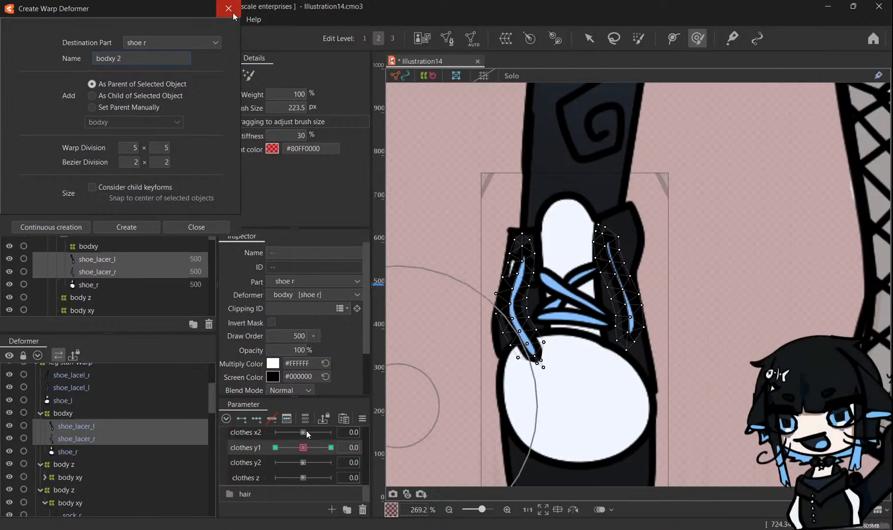
{"action": "left_click", "coordinate": [95, 403]}
{"action": "left_click", "coordinate": [85, 412]}
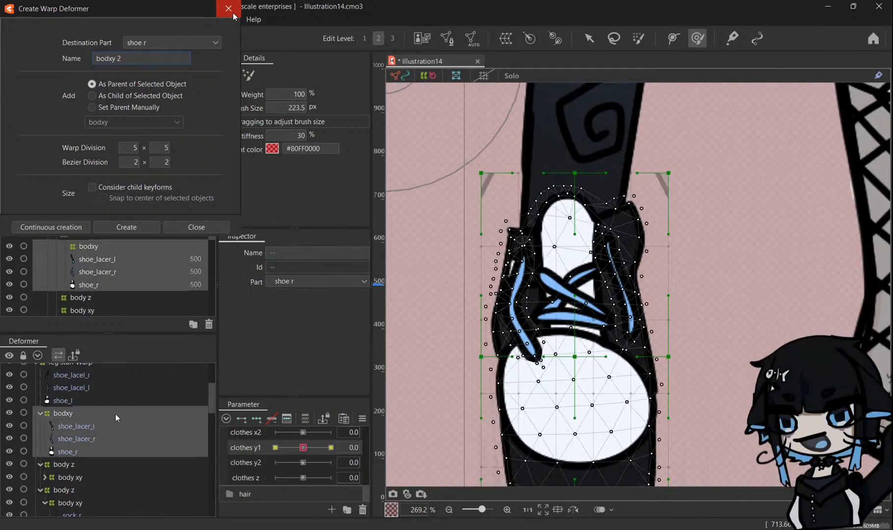
Duplicate the right shoe's bodxy warp deformer together with its shoe and lace meshes, and place the copy over the left shoe.
{"action": "scroll", "coordinate": [703, 300], "scroll_direction": "down", "scroll_amount": 6}
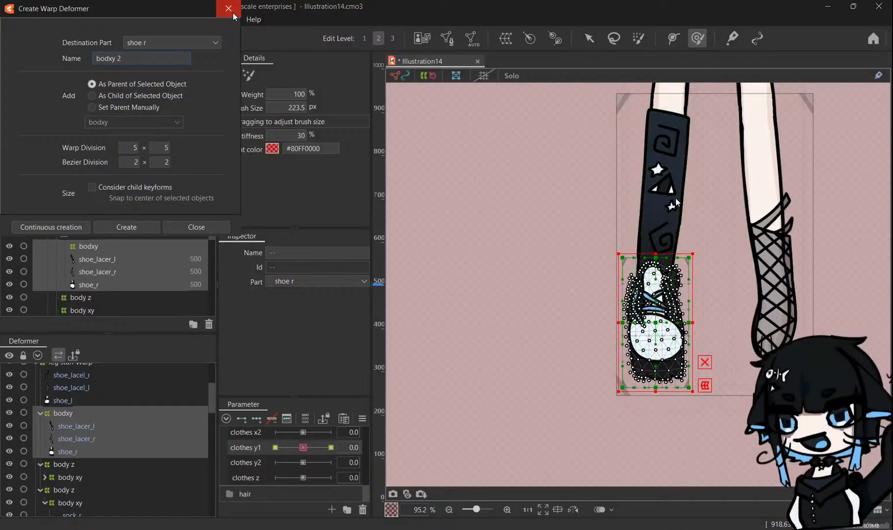
{"action": "key", "text": "ctrl+v"}
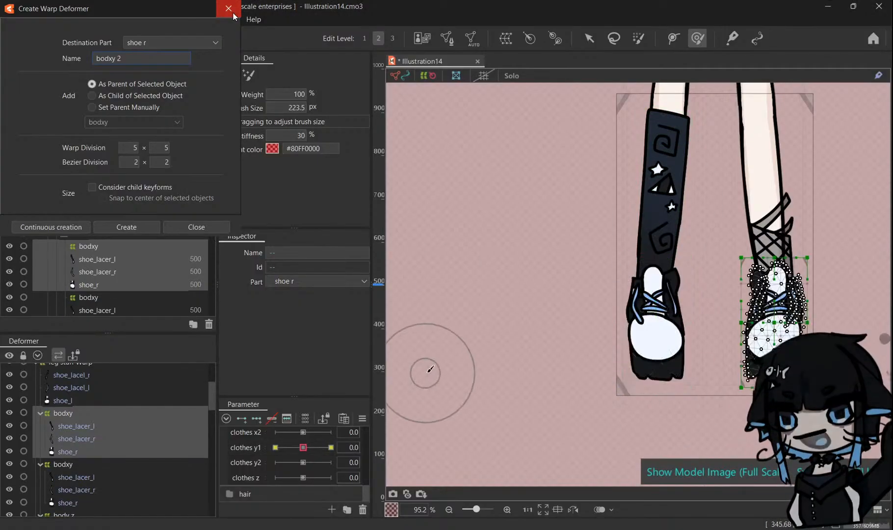
{"action": "scroll", "coordinate": [458, 379], "scroll_direction": "up", "scroll_amount": 2}
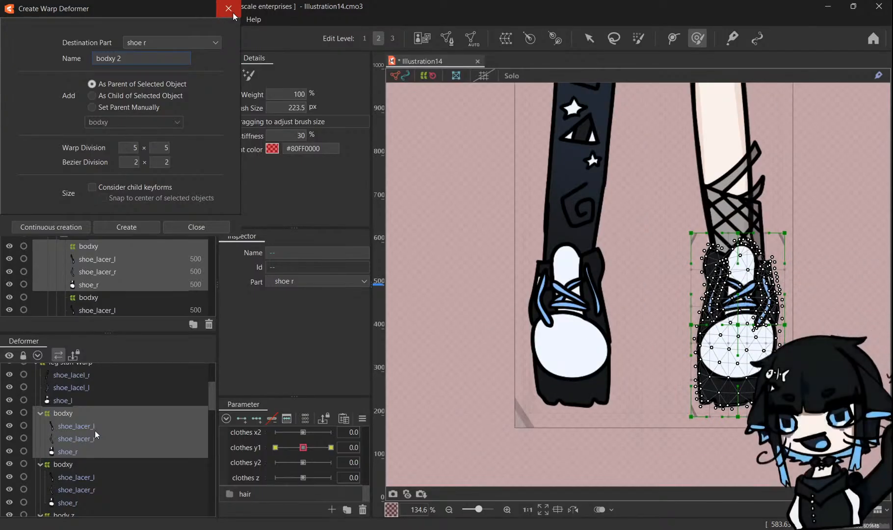
Delete the original left shoe mesh and give the duplicated shoe the name and ID shoe_l.
{"action": "left_click", "coordinate": [115, 398]}
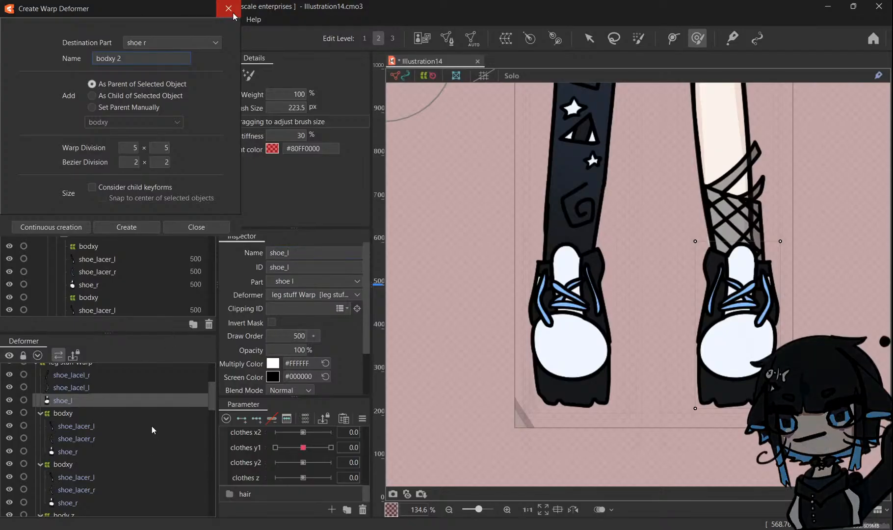
{"action": "key", "text": "Delete"}
{"action": "scroll", "coordinate": [117, 422], "scroll_direction": "up", "scroll_amount": 2}
{"action": "left_click", "coordinate": [73, 485]}
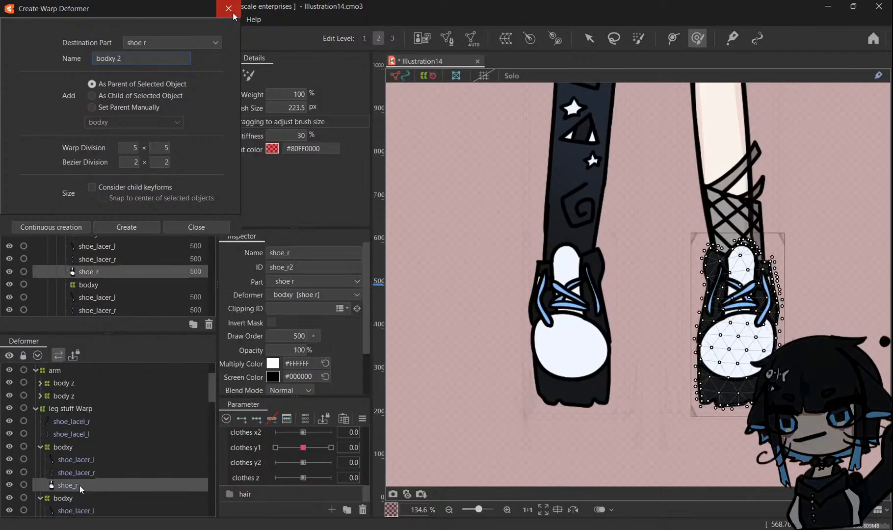
{"action": "double_click", "coordinate": [311, 250]}
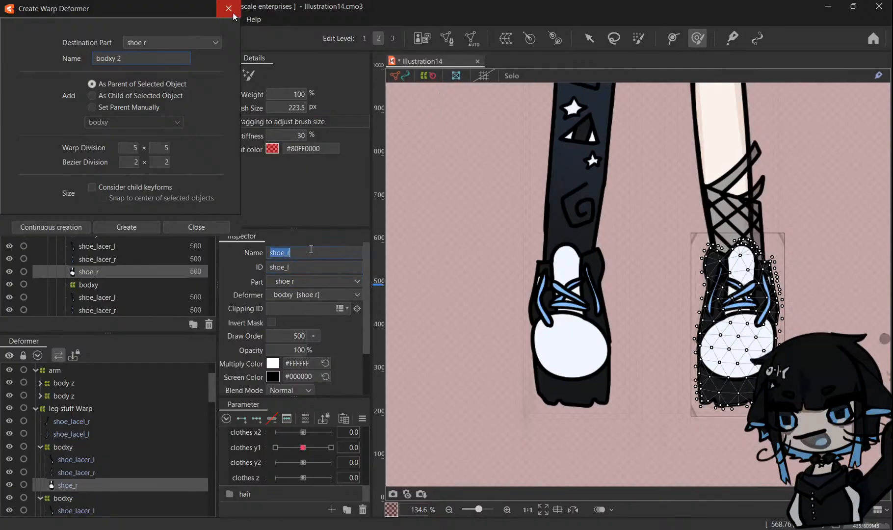
{"action": "type", "text": "shoe_l"}
{"action": "key", "text": "Return"}
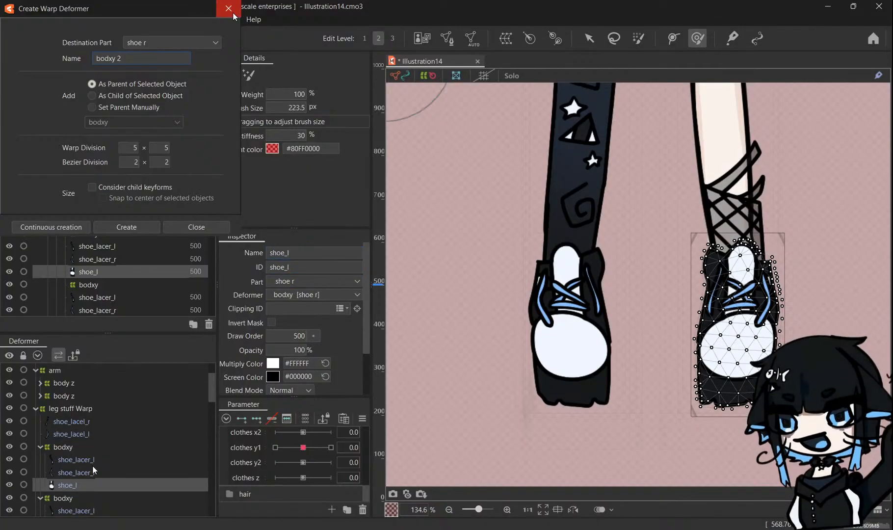
Delete the original shoe_lacel_l mesh and give the duplicated shoe_lacer_r lace the name and ID shoe_lacel_l.
{"action": "left_click", "coordinate": [91, 432]}
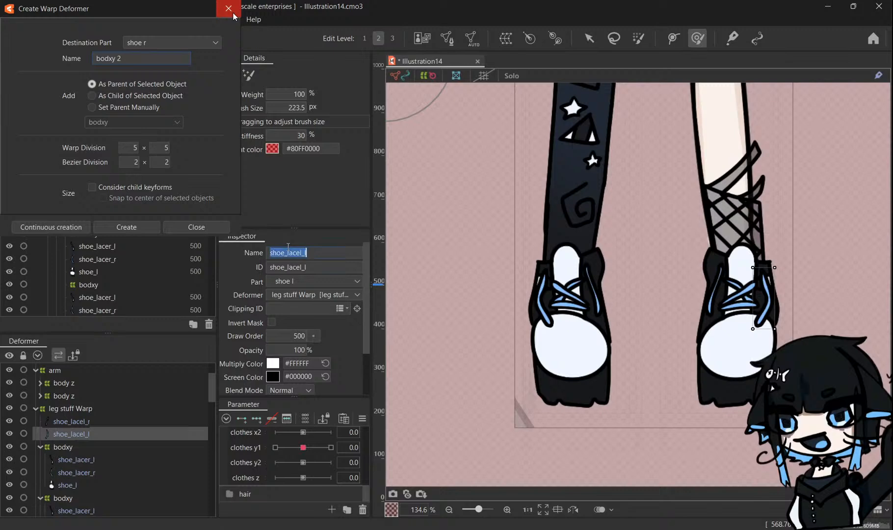
{"action": "left_click", "coordinate": [120, 469]}
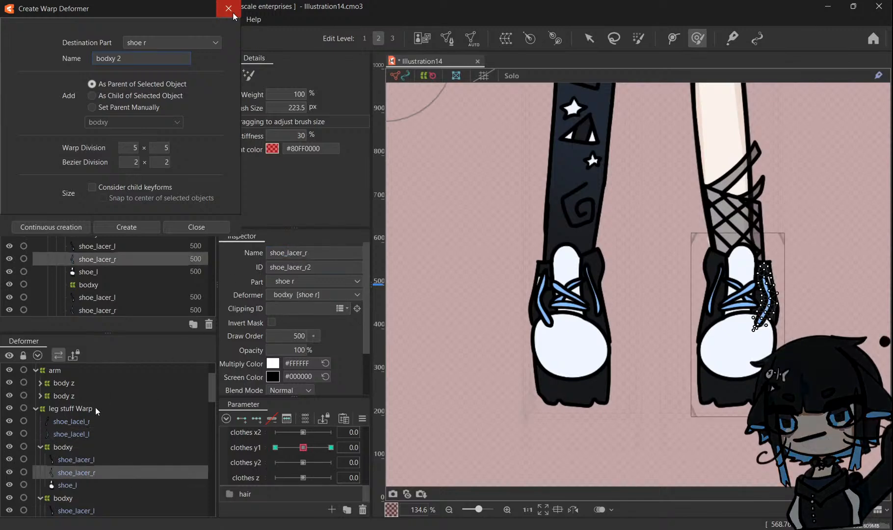
{"action": "left_click", "coordinate": [84, 430]}
{"action": "key", "text": "Delete"}
{"action": "left_click", "coordinate": [123, 458]}
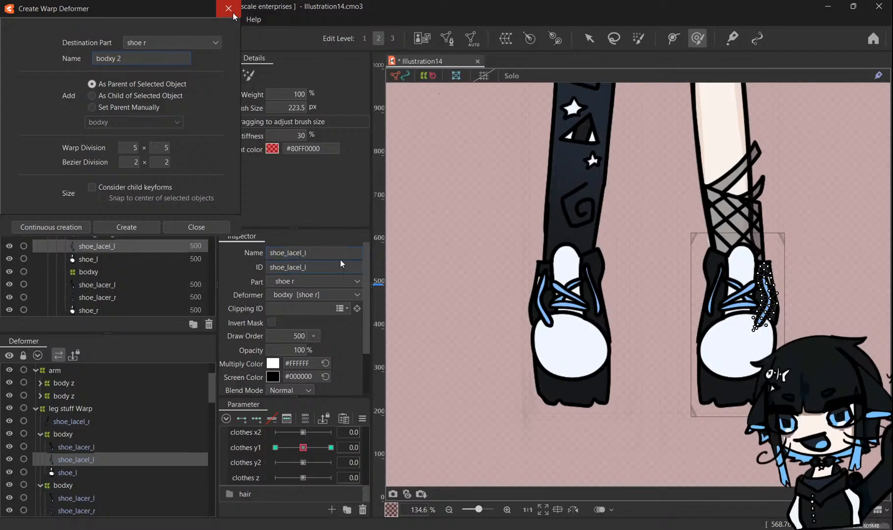
Replace the original shoe_lacel_r mesh with the remaining duplicated lace, giving it the name and ID shoe_lacel_r.
{"action": "left_click", "coordinate": [87, 421]}
{"action": "double_click", "coordinate": [289, 267]}
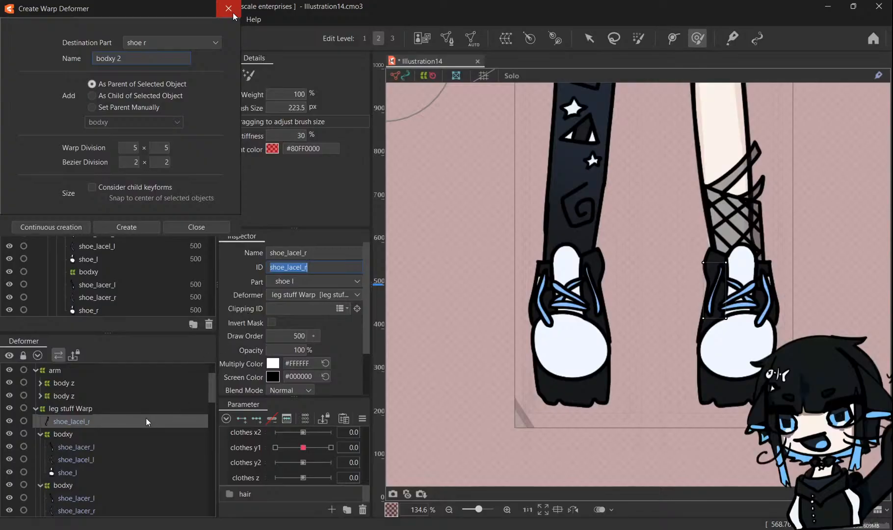
{"action": "scroll", "coordinate": [146, 418], "scroll_direction": "down", "scroll_amount": 1}
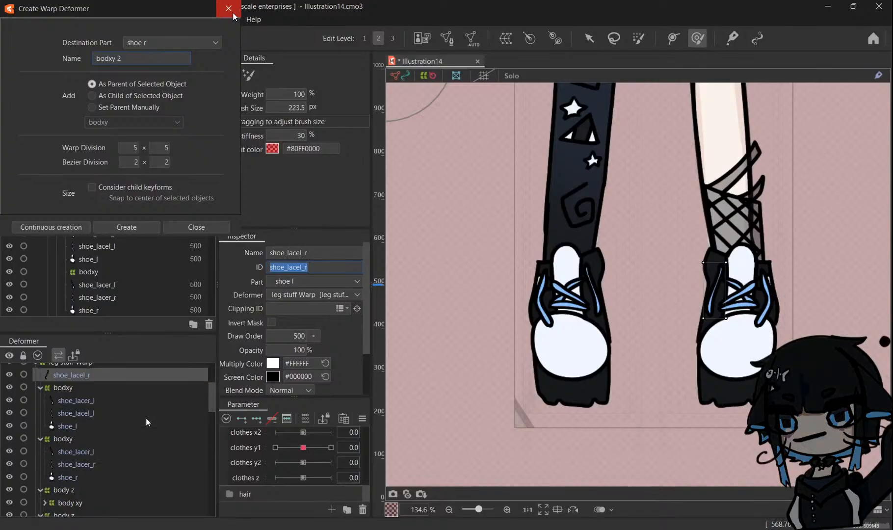
{"action": "left_click", "coordinate": [112, 439]}
{"action": "left_click", "coordinate": [110, 447]}
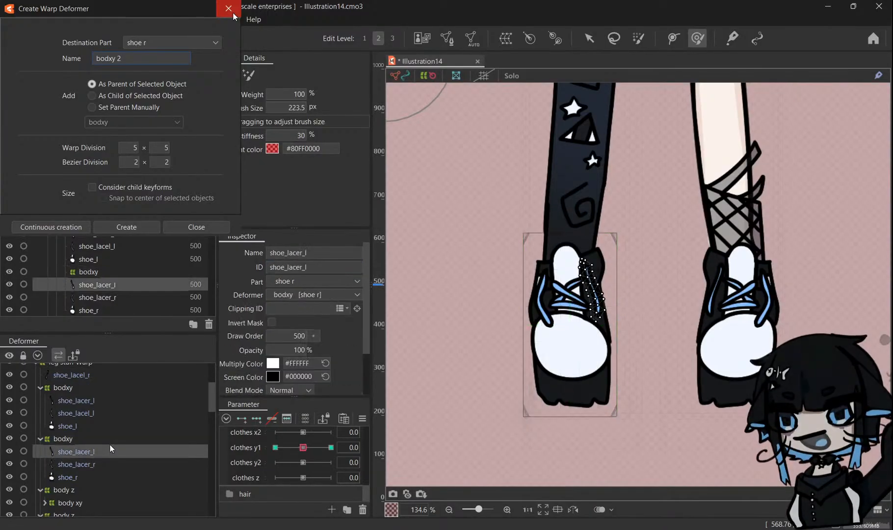
{"action": "left_click", "coordinate": [112, 413]}
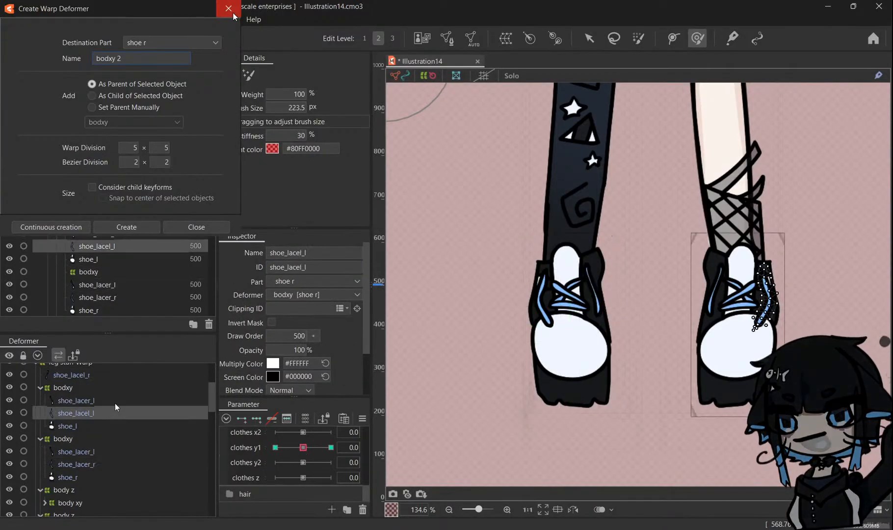
{"action": "scroll", "coordinate": [115, 403], "scroll_direction": "up", "scroll_amount": 1}
{"action": "left_click", "coordinate": [107, 433]}
{"action": "left_click", "coordinate": [103, 422]}
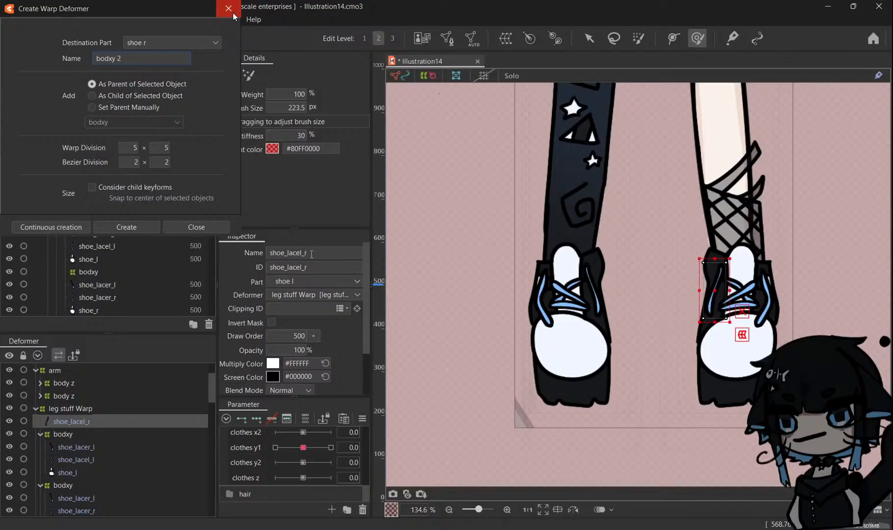
{"action": "left_click", "coordinate": [117, 411]}
{"action": "left_click", "coordinate": [103, 420]}
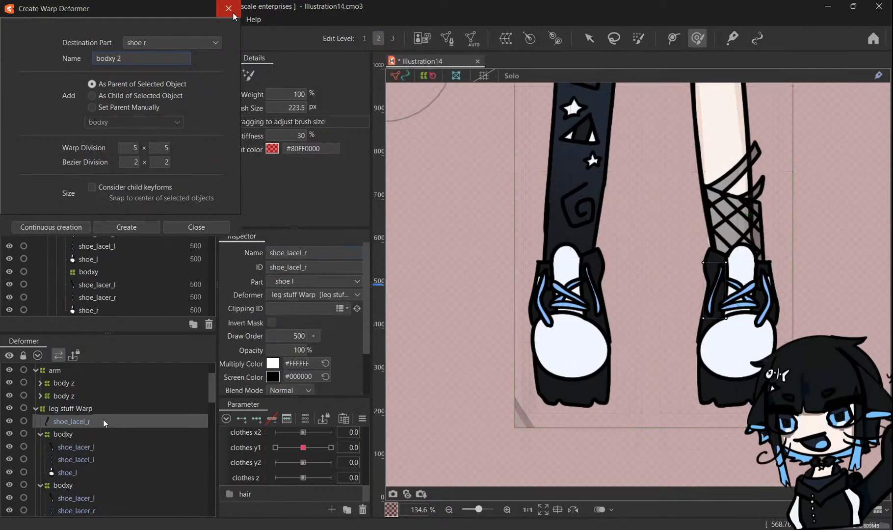
{"action": "left_click", "coordinate": [138, 445]}
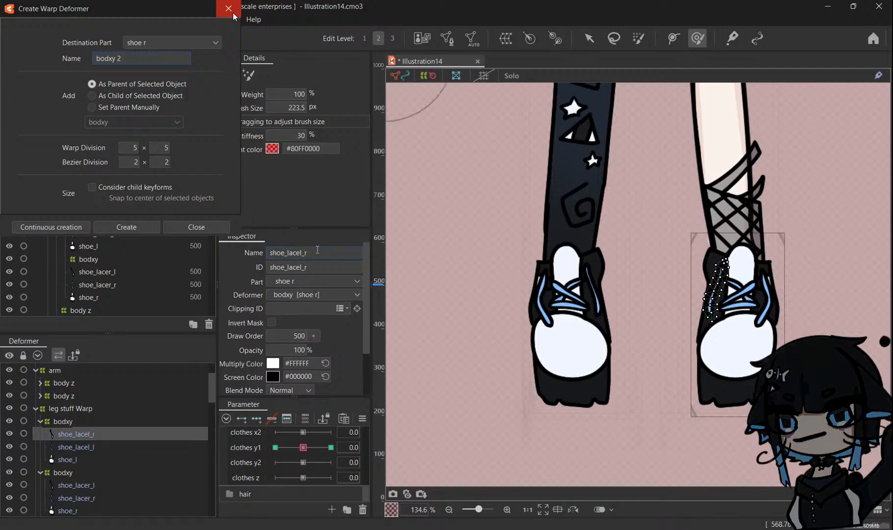
Assign shoe_lacel_r, shoe_lacel_l and shoe_l to the shoe l part and collapse the shoe part folders.
{"action": "left_click", "coordinate": [108, 448]}
{"action": "left_click", "coordinate": [110, 457]}
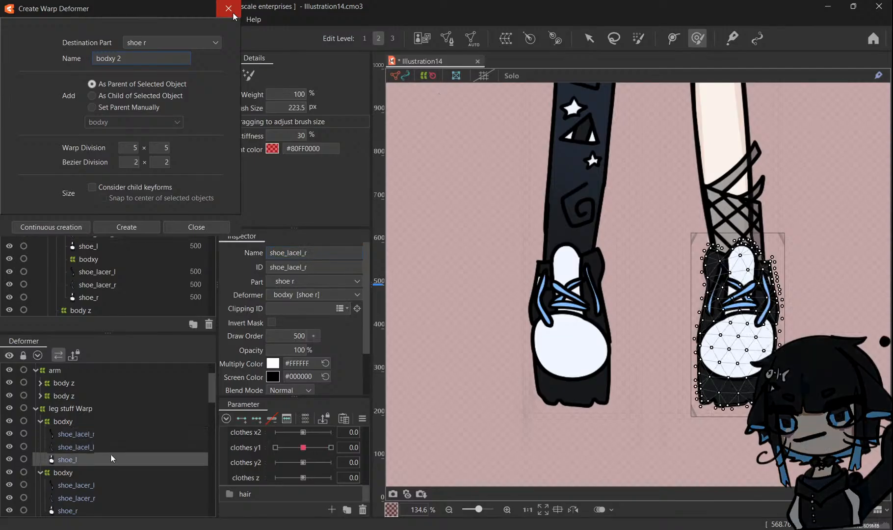
{"action": "left_click", "coordinate": [111, 434], "text": "shift"}
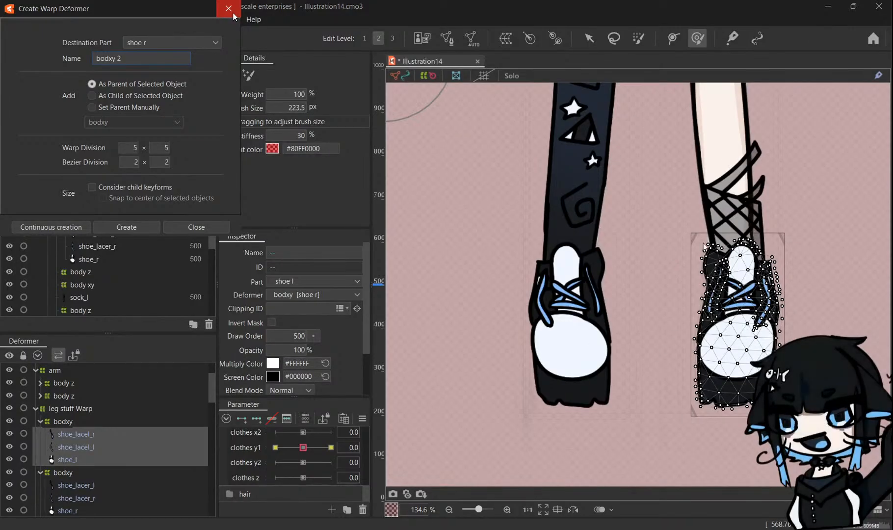
{"action": "scroll", "coordinate": [737, 175], "scroll_direction": "down", "scroll_amount": 10}
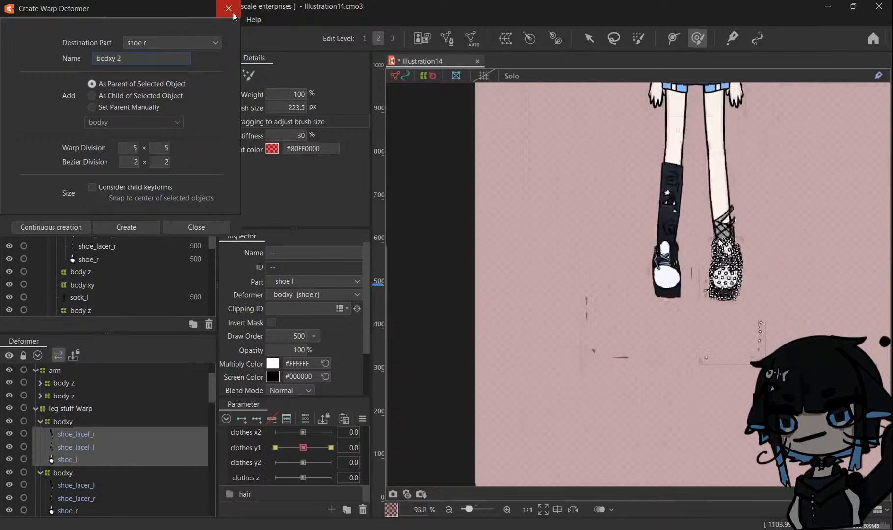
{"action": "scroll", "coordinate": [699, 124], "scroll_direction": "up", "scroll_amount": 10}
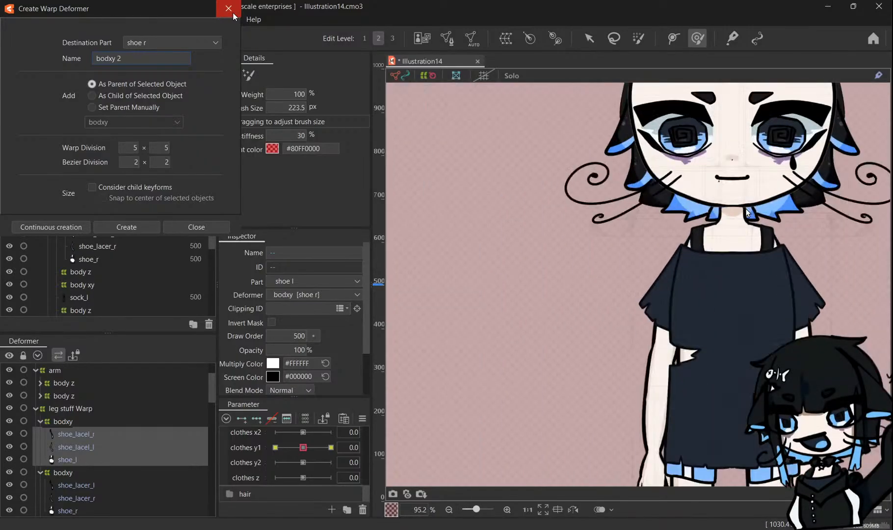
{"action": "left_click", "coordinate": [58, 242]}
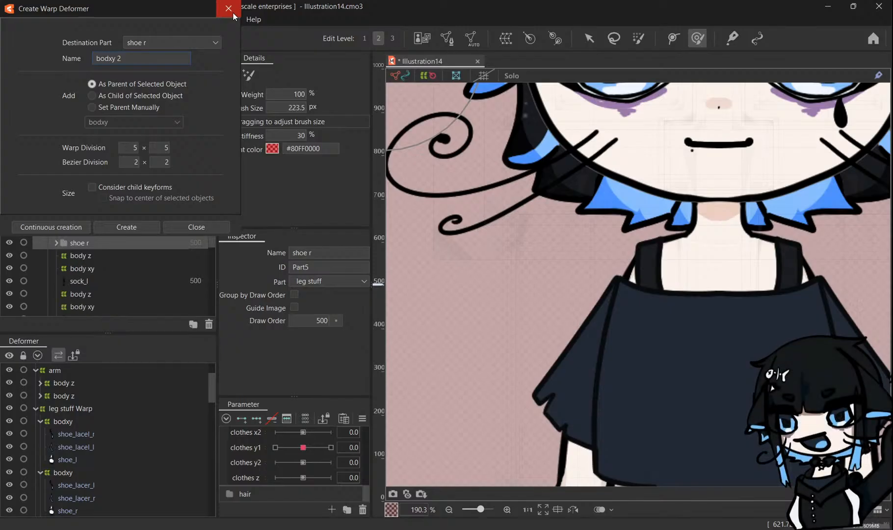
Create a 5 × 5 warp deformer named angle xy as the parent of chocker_hand, chocker_charm and chocker_string.
{"action": "key", "text": "ctrl+z"}
{"action": "scroll", "coordinate": [702, 183], "scroll_direction": "up", "scroll_amount": 1}
{"action": "left_click", "coordinate": [588, 38]}
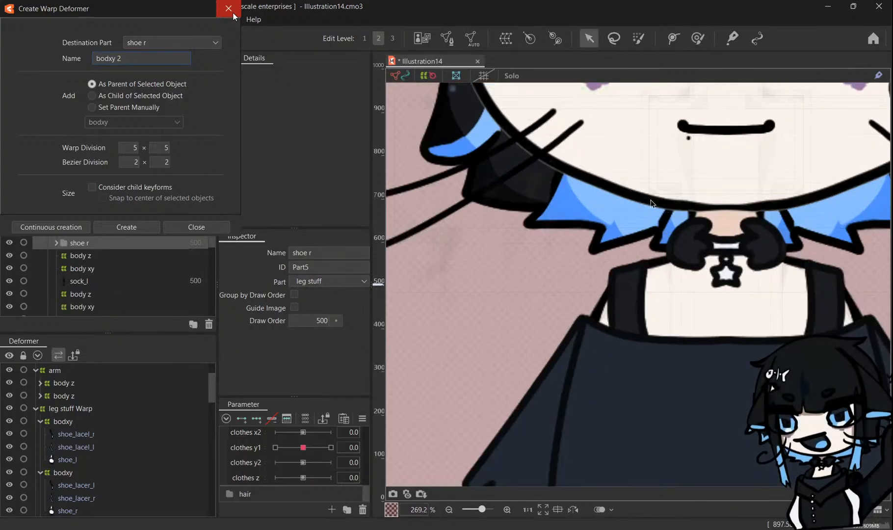
{"action": "left_click", "coordinate": [687, 251]}
{"action": "scroll", "coordinate": [748, 250], "scroll_direction": "up", "scroll_amount": 1}
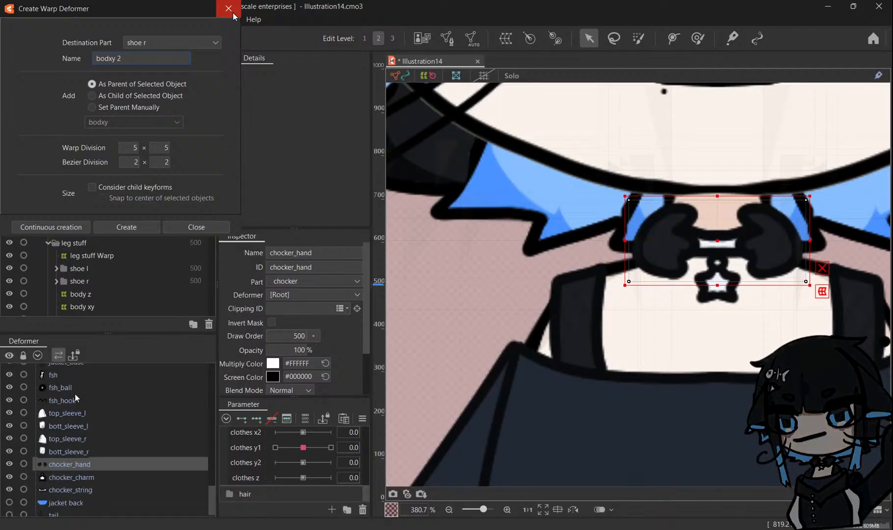
{"action": "left_click", "coordinate": [90, 490], "text": "shift"}
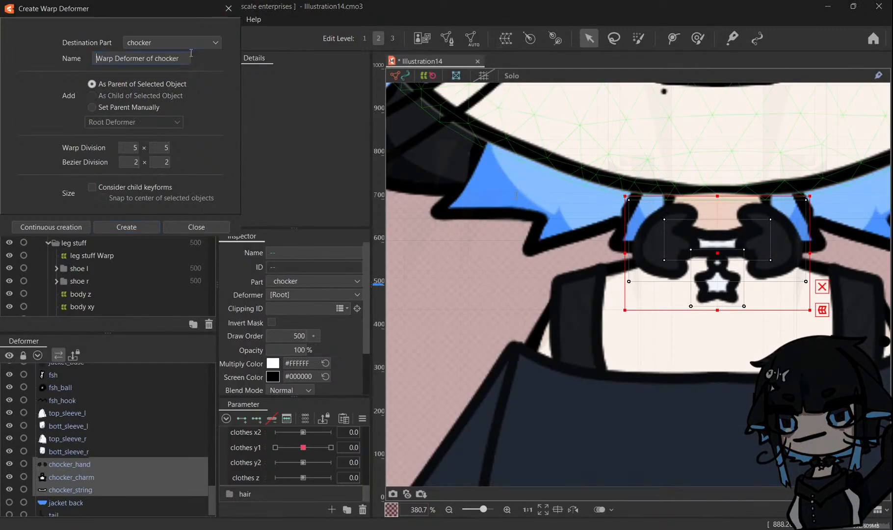
{"action": "key", "text": "ctrl+a"}
{"action": "type", "text": "he"}
{"action": "type", "text": "gle xy"}
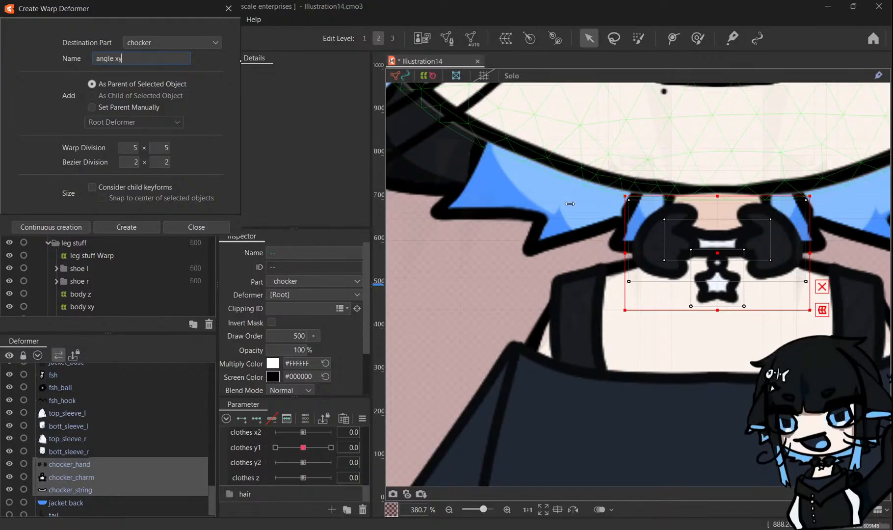
{"action": "left_click", "coordinate": [131, 228]}
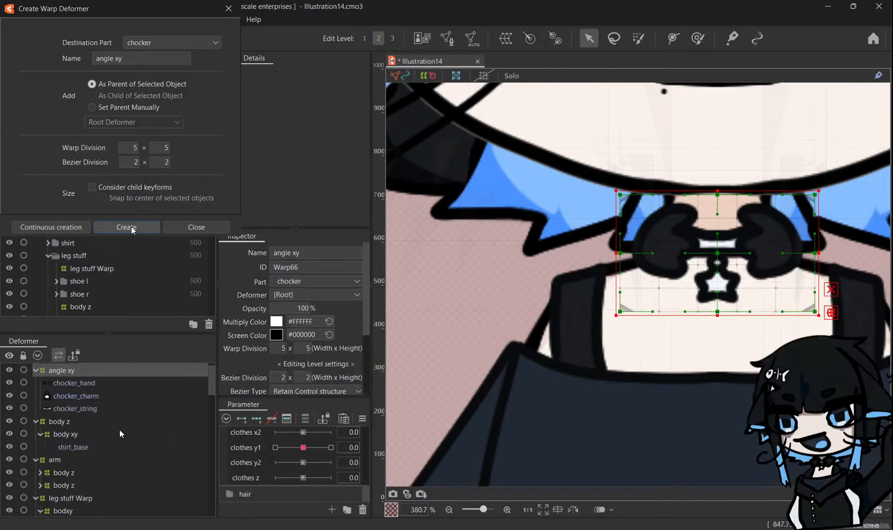
Generate automatic meshes for chocker_hand, chocker_charm and chocker_string.
{"action": "left_click", "coordinate": [103, 380]}
{"action": "left_click", "coordinate": [101, 408], "text": "shift"}
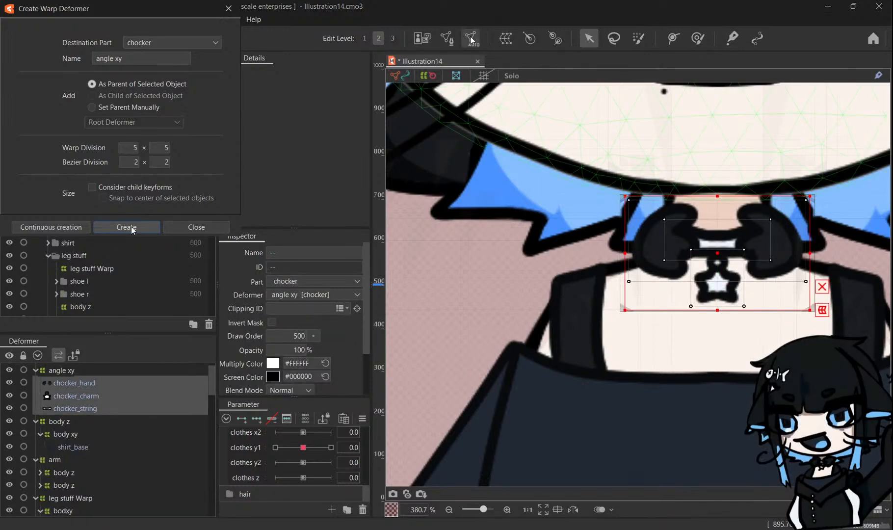
{"action": "left_click", "coordinate": [155, 411]}
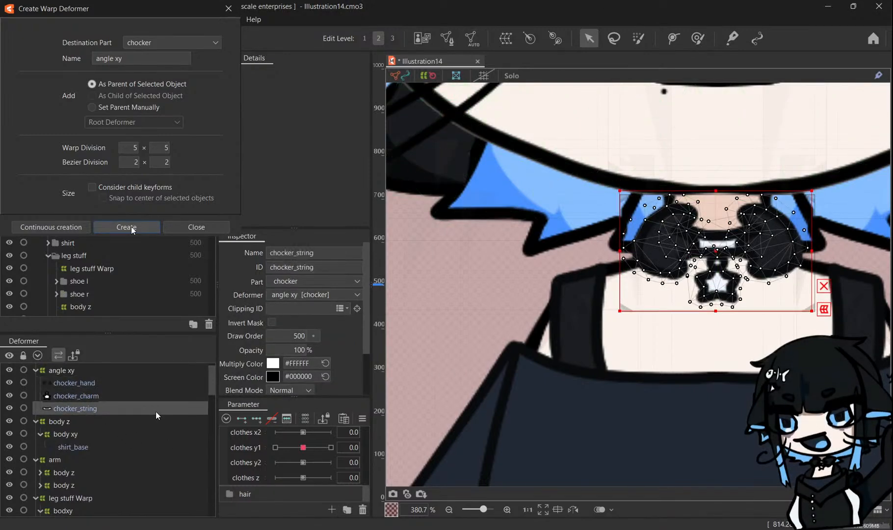
Preview the body movement around the choker by moving Body X to -10 with Body Y at 0.
{"action": "scroll", "coordinate": [233, 460], "scroll_direction": "up", "scroll_amount": 5}
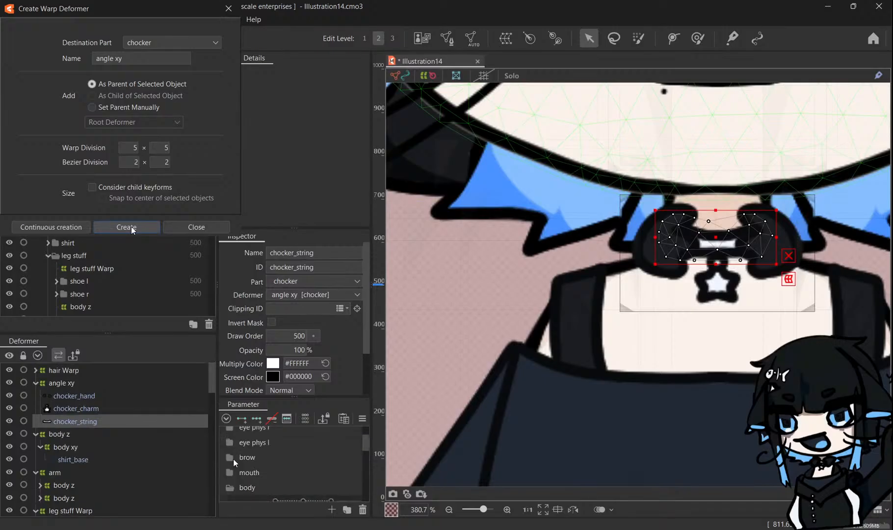
{"action": "scroll", "coordinate": [233, 459], "scroll_direction": "down", "scroll_amount": 2}
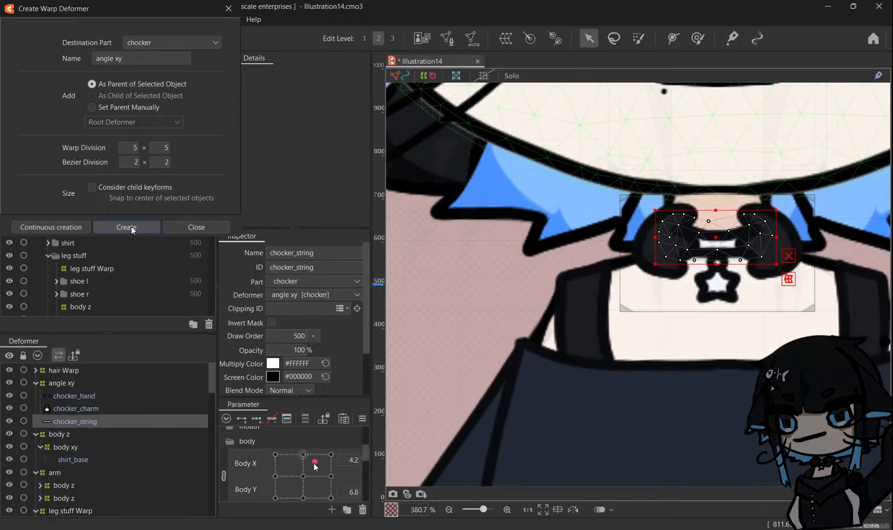
{"action": "left_click_drag", "start_coordinate": [314, 463], "coordinate": [276, 476]}
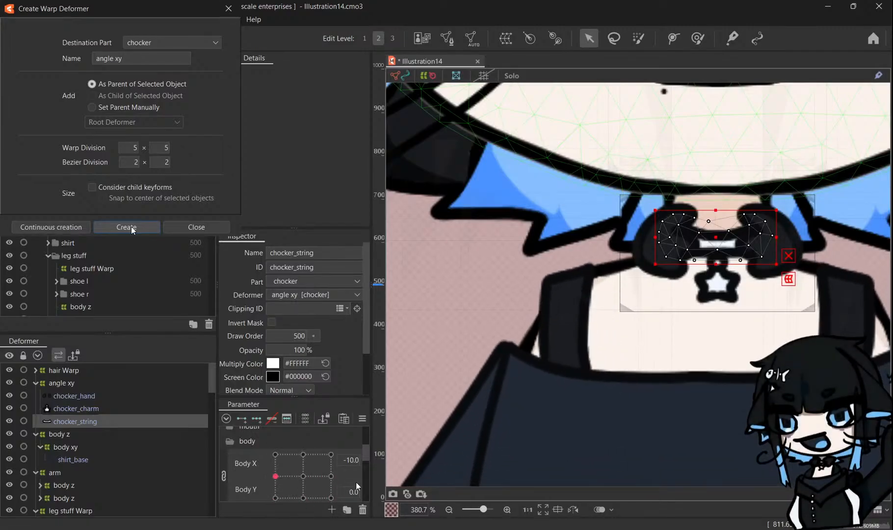
Collapse the angle xy, body z, arm and leg stuff Warp deformer groups and the body z group containing the shorts.
{"action": "left_click", "coordinate": [35, 383]}
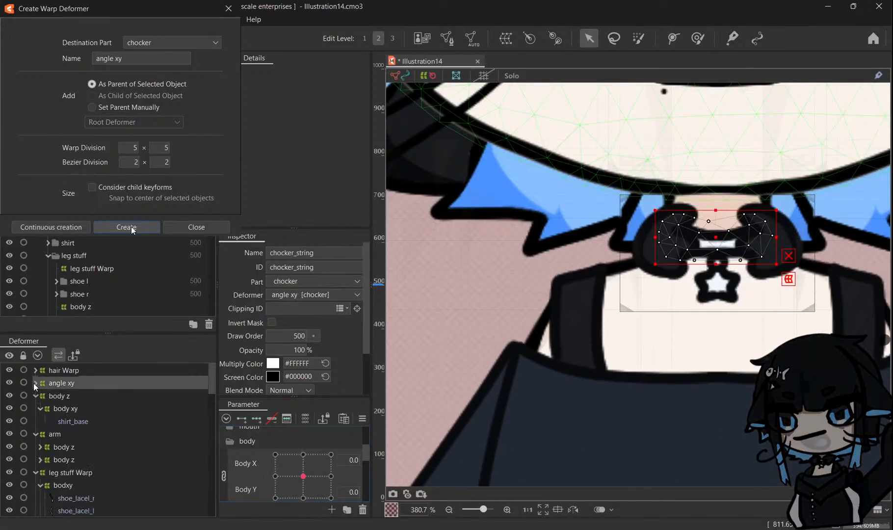
{"action": "left_click", "coordinate": [34, 396]}
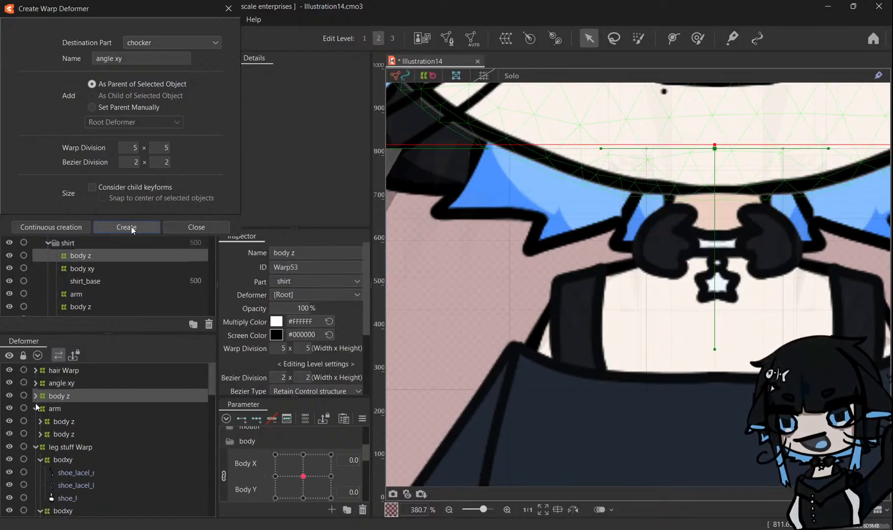
{"action": "left_click", "coordinate": [35, 408]}
{"action": "left_click", "coordinate": [33, 421]}
{"action": "left_click", "coordinate": [33, 421]}
{"action": "left_click", "coordinate": [35, 434]}
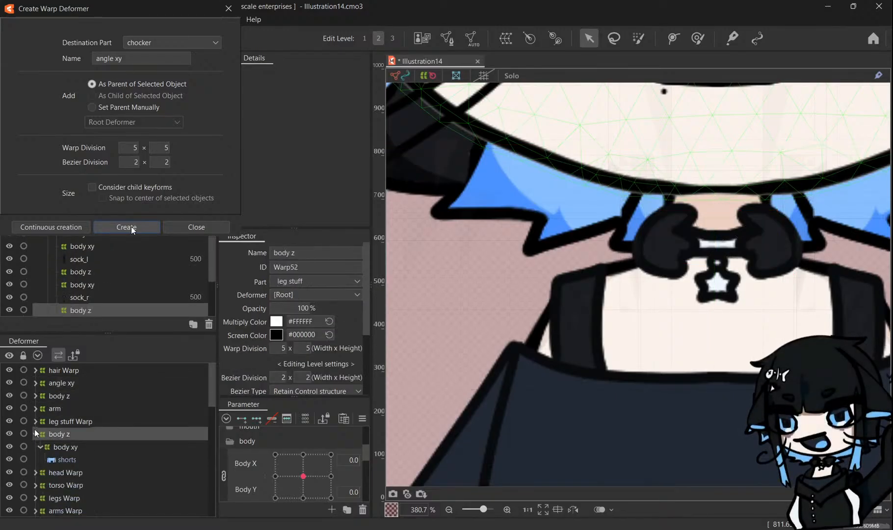
Show the front hair again and collapse the body z deformer group containing the shorts.
{"action": "left_click", "coordinate": [34, 434]}
{"action": "scroll", "coordinate": [509, 255], "scroll_direction": "down", "scroll_amount": 3}
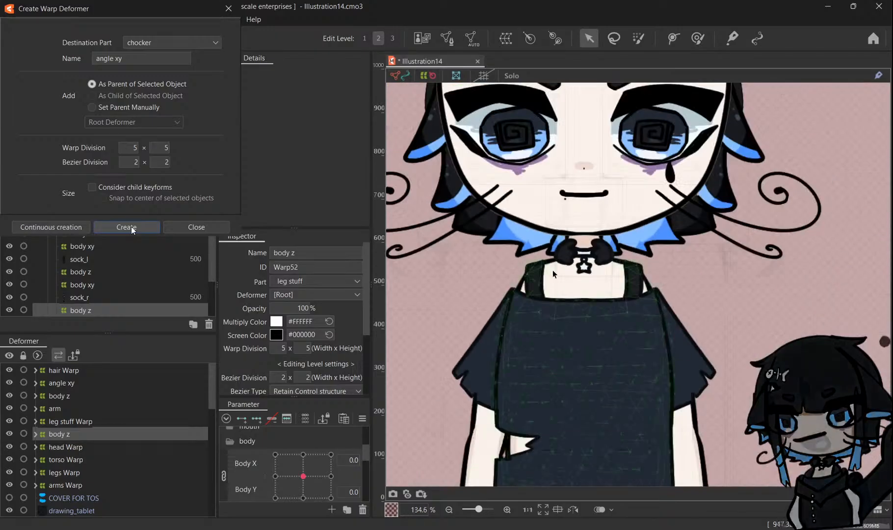
{"action": "scroll", "coordinate": [509, 255], "scroll_direction": "up", "scroll_amount": 1}
{"action": "scroll", "coordinate": [510, 256], "scroll_direction": "down", "scroll_amount": 1}
{"action": "scroll", "coordinate": [66, 254], "scroll_direction": "down", "scroll_amount": 2}
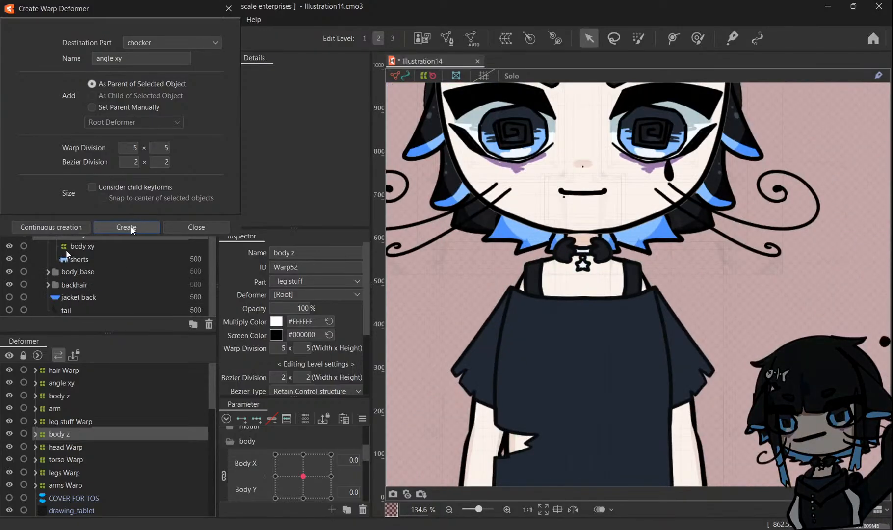
{"action": "left_click", "coordinate": [126, 227]}
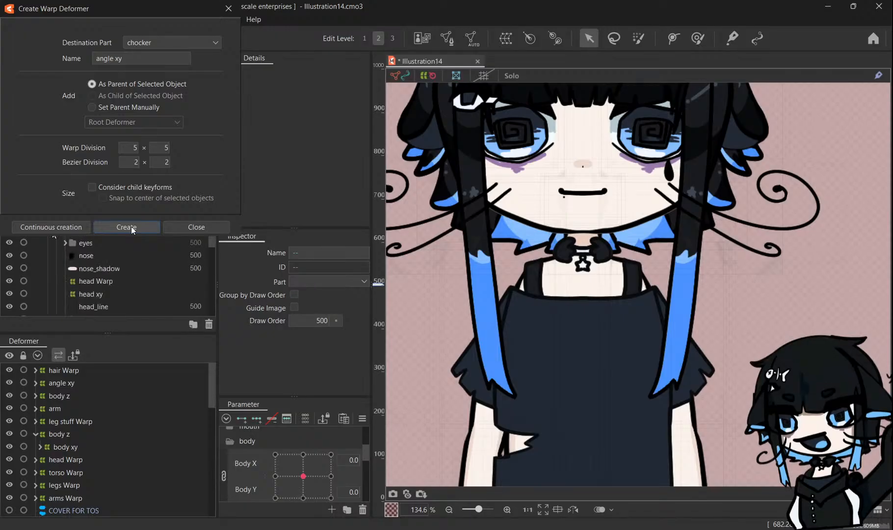
{"action": "left_click", "coordinate": [41, 438]}
Check the contents of the head Warp and angle xy deformer groups and the area covered by hair Warp.
{"action": "left_click", "coordinate": [51, 446]}
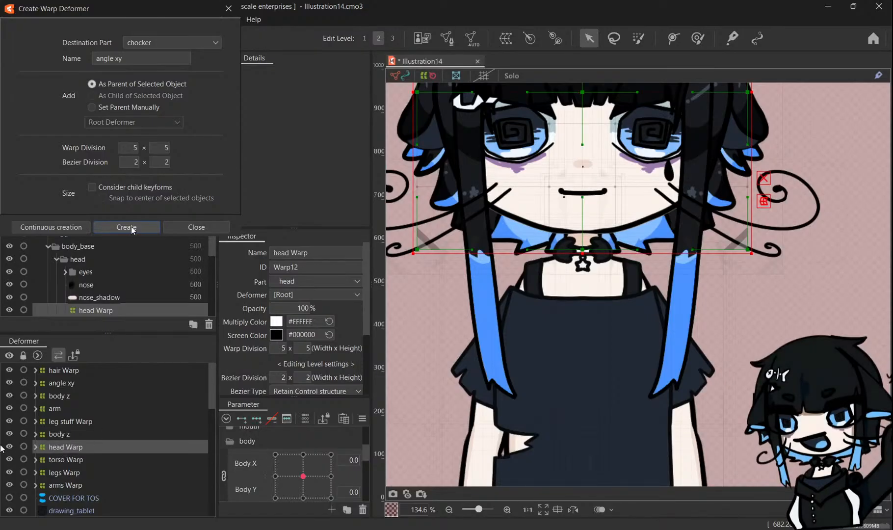
{"action": "left_click", "coordinate": [34, 446]}
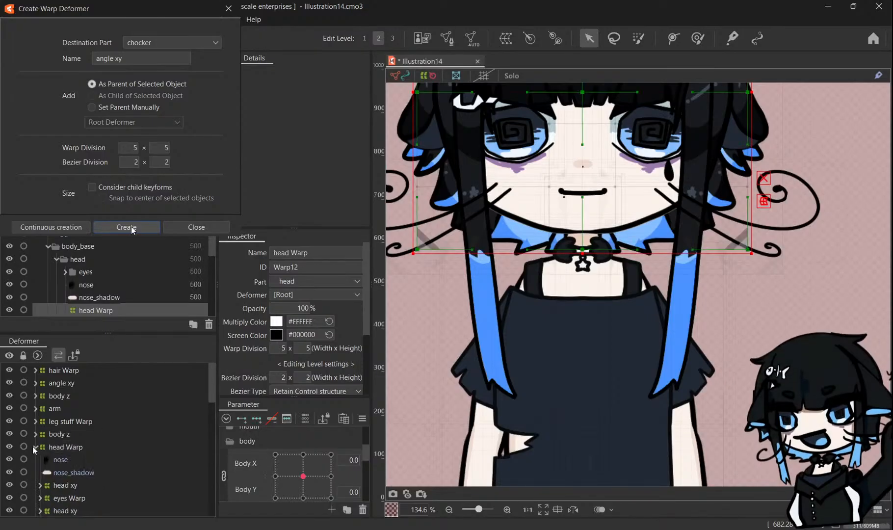
{"action": "left_click", "coordinate": [36, 446]}
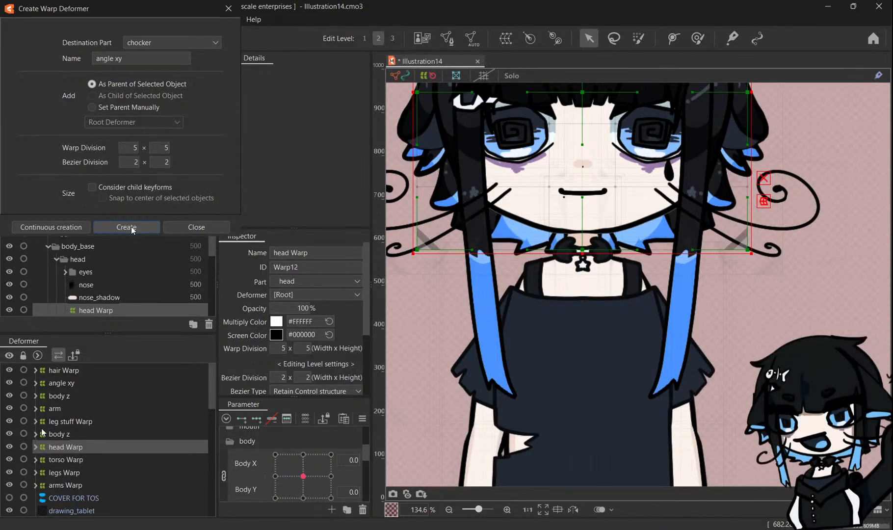
{"action": "left_click", "coordinate": [65, 371]}
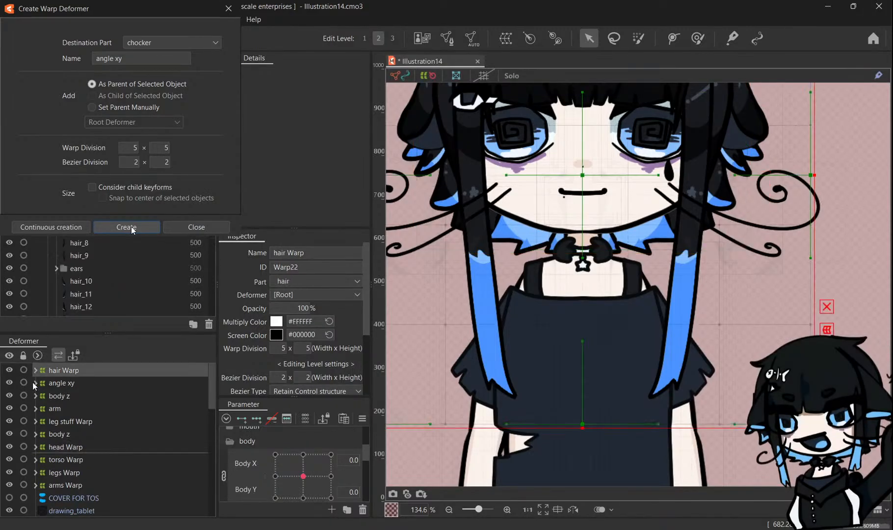
{"action": "left_click", "coordinate": [32, 383]}
{"action": "left_click", "coordinate": [35, 382]}
{"action": "left_click", "coordinate": [37, 381]}
Create a 5 × 5 warp deformer named body xy in Root Part as the parent of hair Warp and head Warp.
{"action": "left_click", "coordinate": [66, 371]}
{"action": "left_click", "coordinate": [68, 472], "text": "ctrl"}
{"action": "left_click", "coordinate": [77, 472], "text": "ctrl"}
{"action": "left_click", "coordinate": [81, 446], "text": "ctrl"}
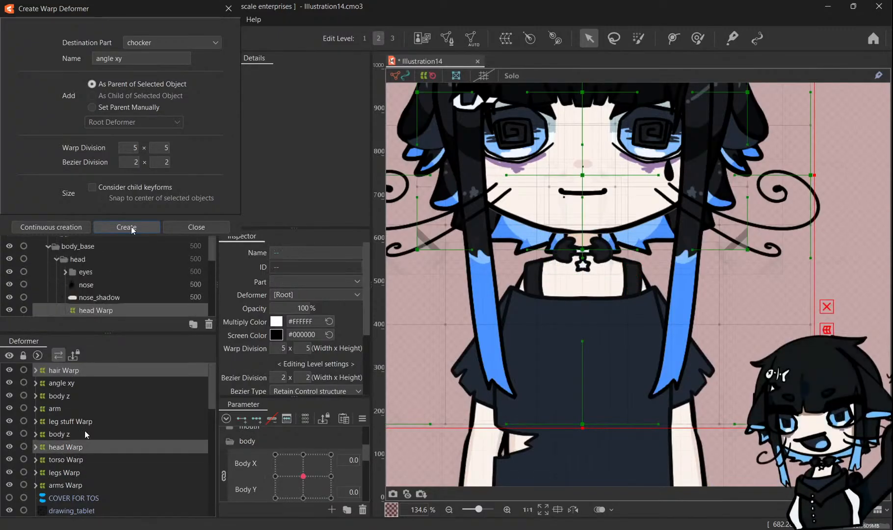
{"action": "left_click", "coordinate": [505, 39]}
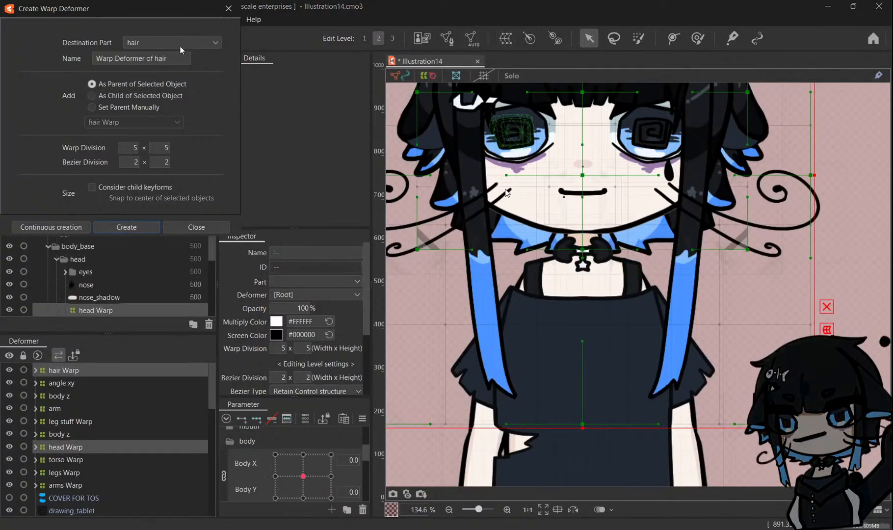
{"action": "left_click", "coordinate": [179, 44]}
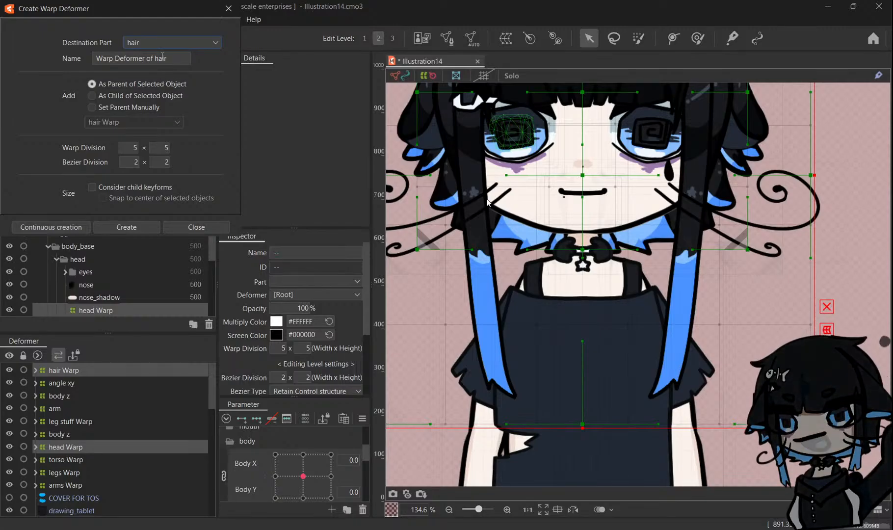
{"action": "left_click", "coordinate": [160, 53]}
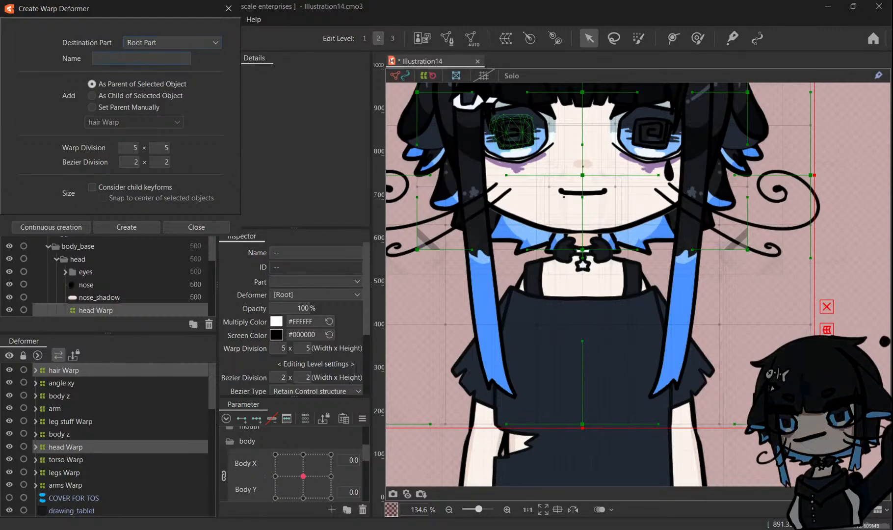
{"action": "type", "text": "body xy"}
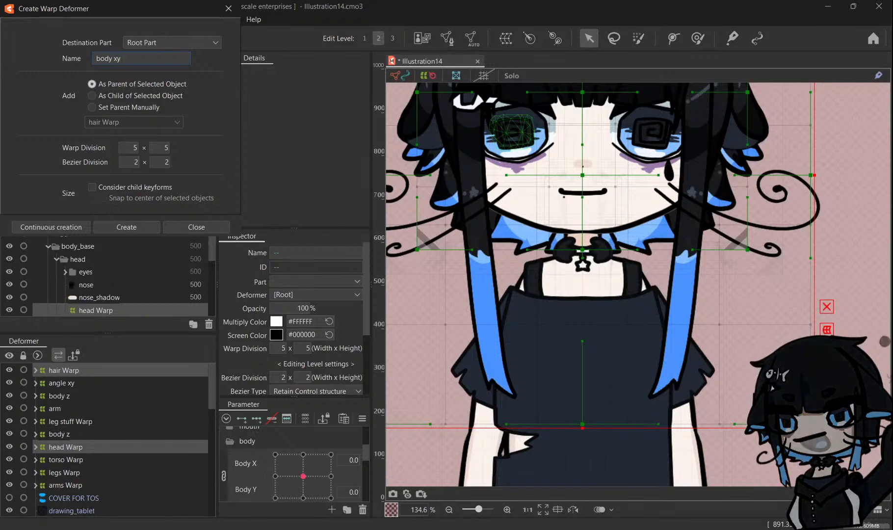
{"action": "left_click", "coordinate": [105, 227]}
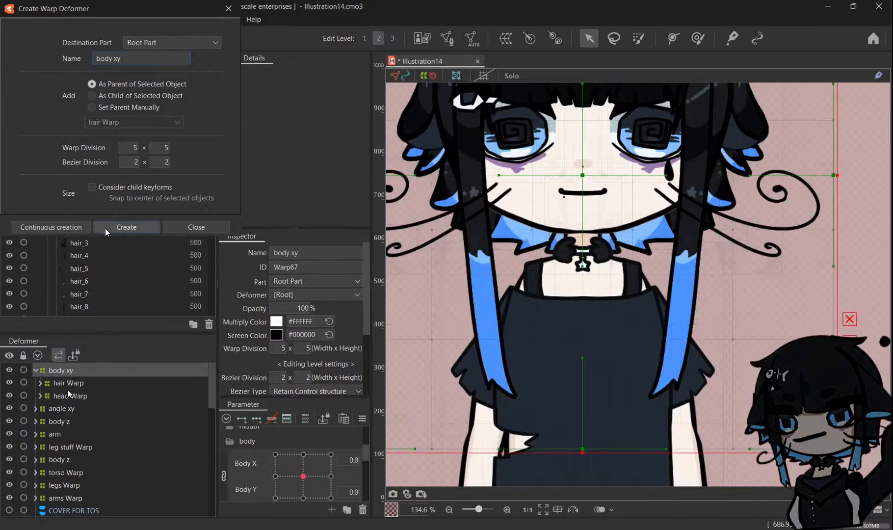
{"action": "left_click", "coordinate": [35, 371]}
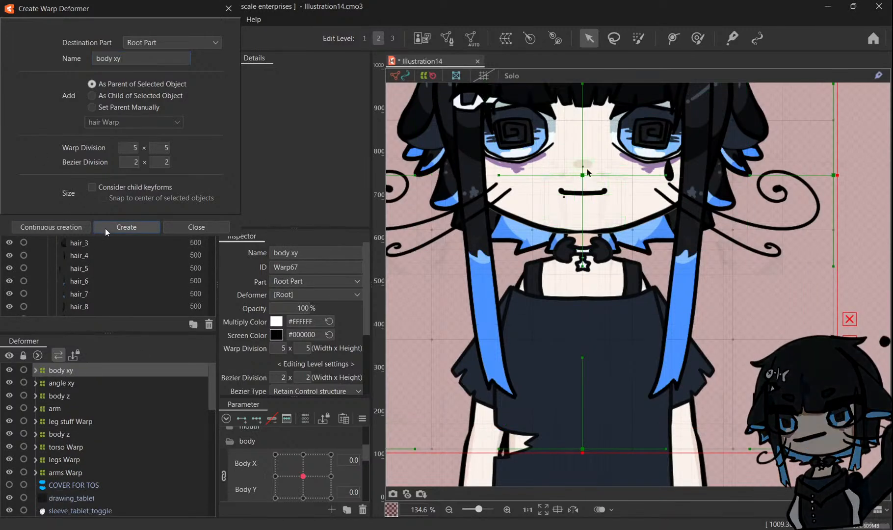
Inspect the extent of the new body xy deformer around the head and hair, leaving its group expanded.
{"action": "scroll", "coordinate": [676, 189], "scroll_direction": "down", "scroll_amount": 6}
{"action": "scroll", "coordinate": [675, 187], "scroll_direction": "up", "scroll_amount": 2}
{"action": "left_click_drag", "start_coordinate": [736, 116], "coordinate": [660, 149]}
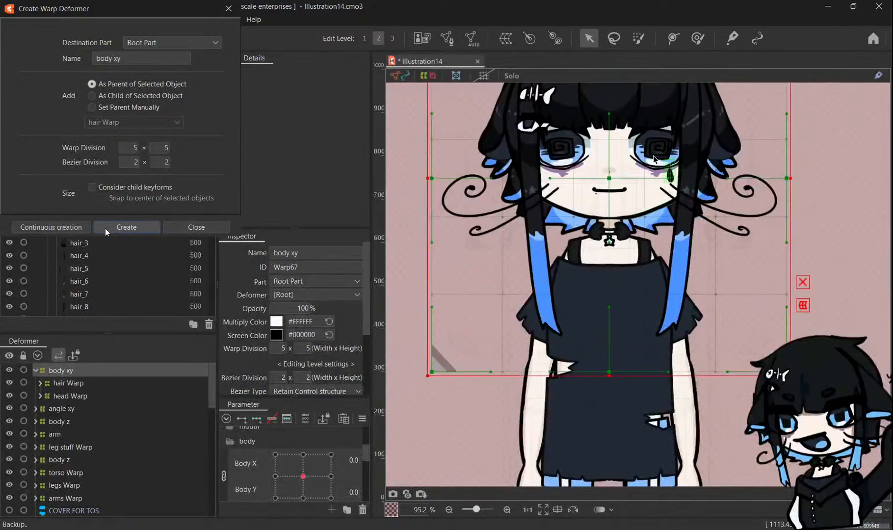
{"action": "scroll", "coordinate": [659, 150], "scroll_direction": "up", "scroll_amount": 2}
{"action": "left_click", "coordinate": [35, 370]}
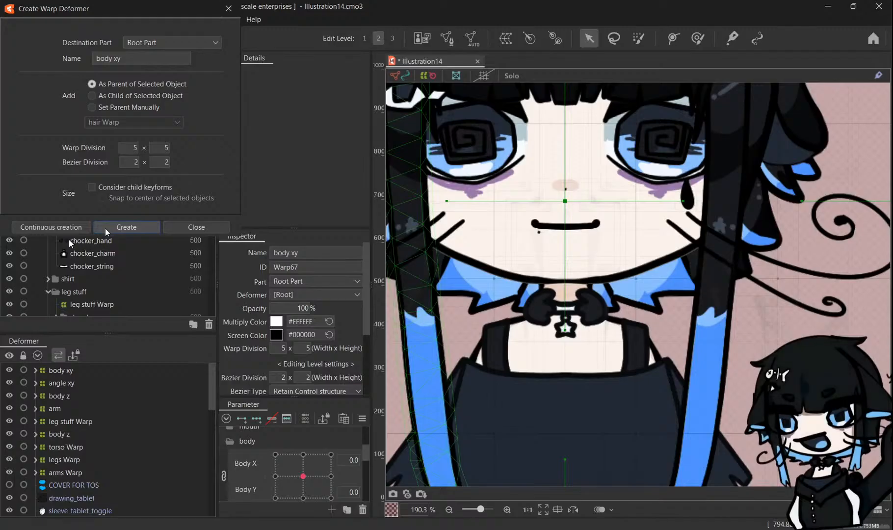
{"action": "left_click", "coordinate": [35, 370]}
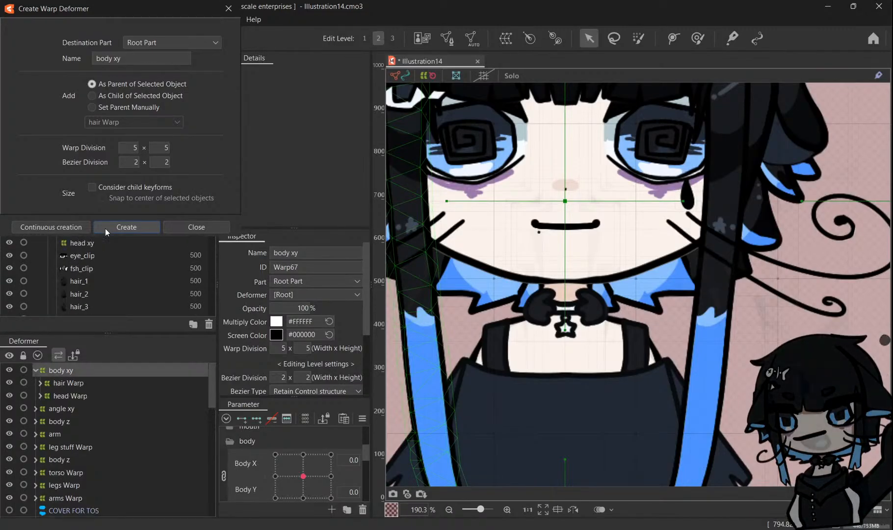
Expand the torso part inside body_base and select neck_shadow and neck.
{"action": "scroll", "coordinate": [106, 275], "scroll_direction": "down", "scroll_amount": 4}
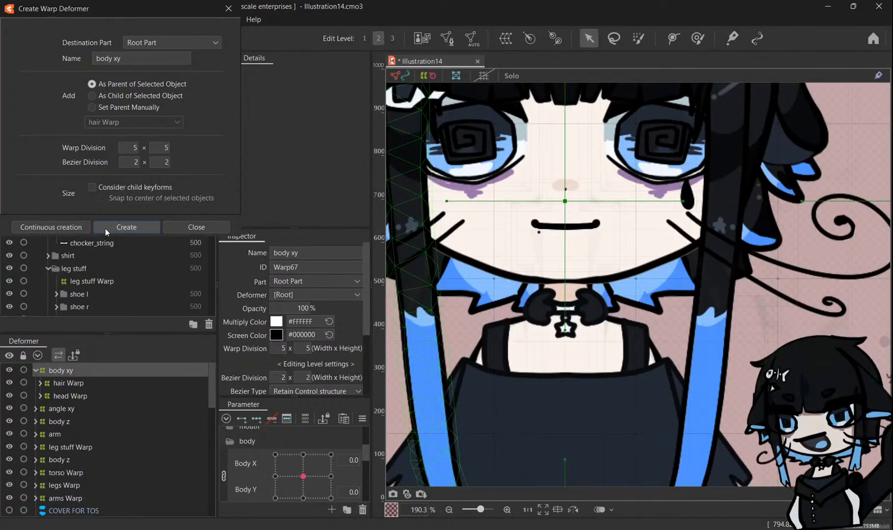
{"action": "scroll", "coordinate": [105, 275], "scroll_direction": "down", "scroll_amount": 2}
{"action": "scroll", "coordinate": [105, 275], "scroll_direction": "up", "scroll_amount": 6}
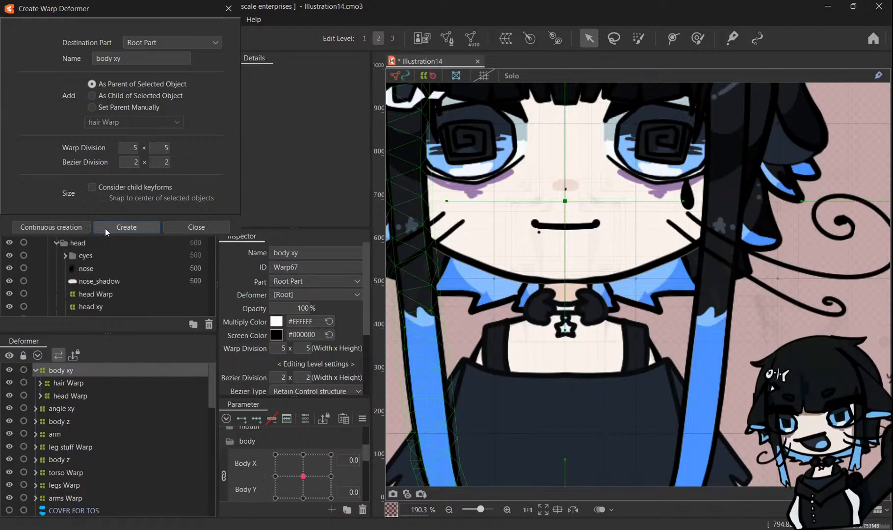
{"action": "left_click", "coordinate": [49, 231]}
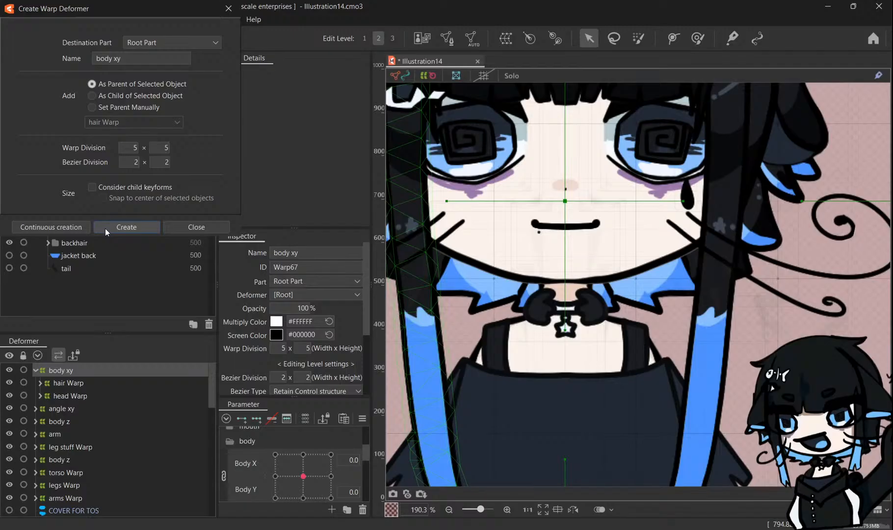
{"action": "left_click", "coordinate": [49, 231]}
{"action": "scroll", "coordinate": [70, 239], "scroll_direction": "down", "scroll_amount": 1}
{"action": "scroll", "coordinate": [71, 238], "scroll_direction": "down", "scroll_amount": 1}
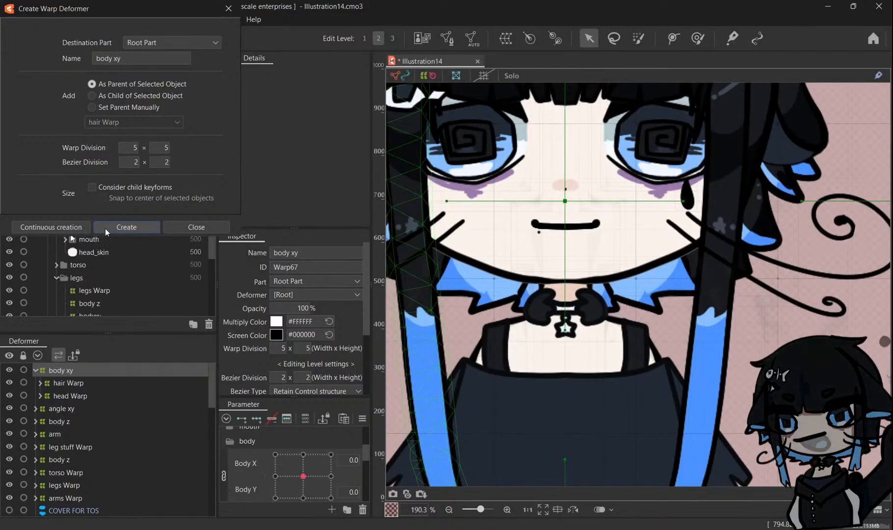
{"action": "scroll", "coordinate": [70, 239], "scroll_direction": "down", "scroll_amount": 1}
{"action": "left_click", "coordinate": [57, 219]}
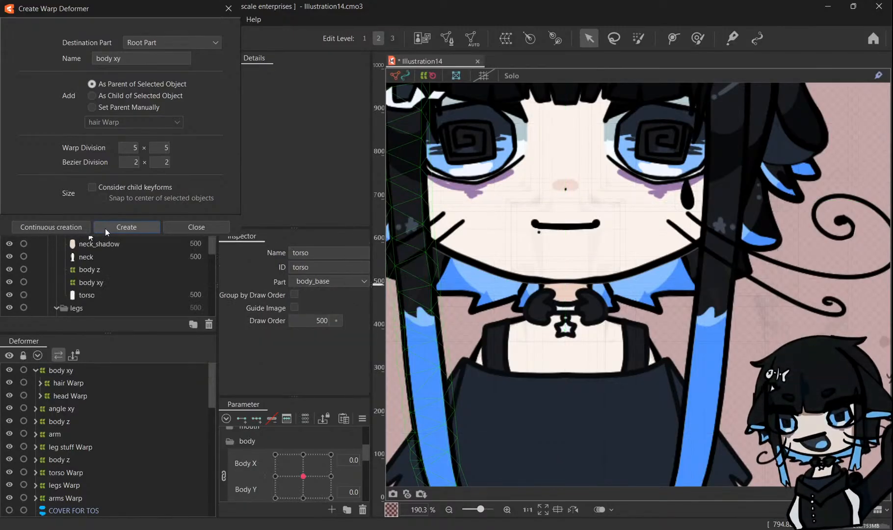
{"action": "left_click", "coordinate": [98, 243]}
{"action": "left_click", "coordinate": [86, 257], "text": "ctrl"}
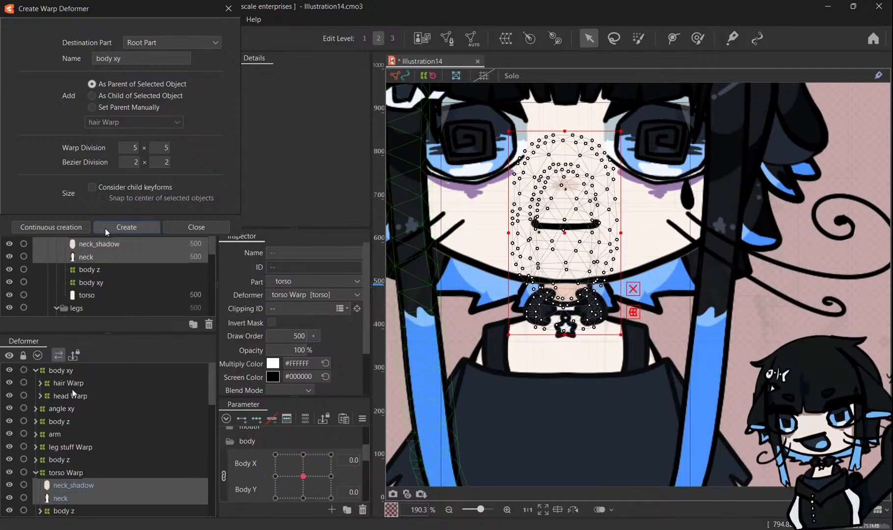
Try to move neck_shadow and neck out of the torso Warp deformer within the deformer hierarchy.
{"action": "scroll", "coordinate": [73, 392], "scroll_direction": "down", "scroll_amount": 1}
{"action": "left_click", "coordinate": [36, 413]}
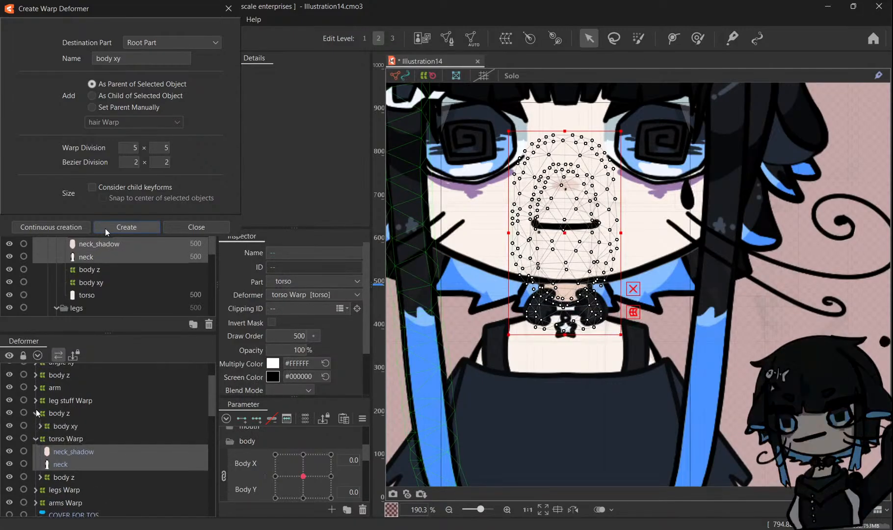
{"action": "left_click", "coordinate": [35, 412]}
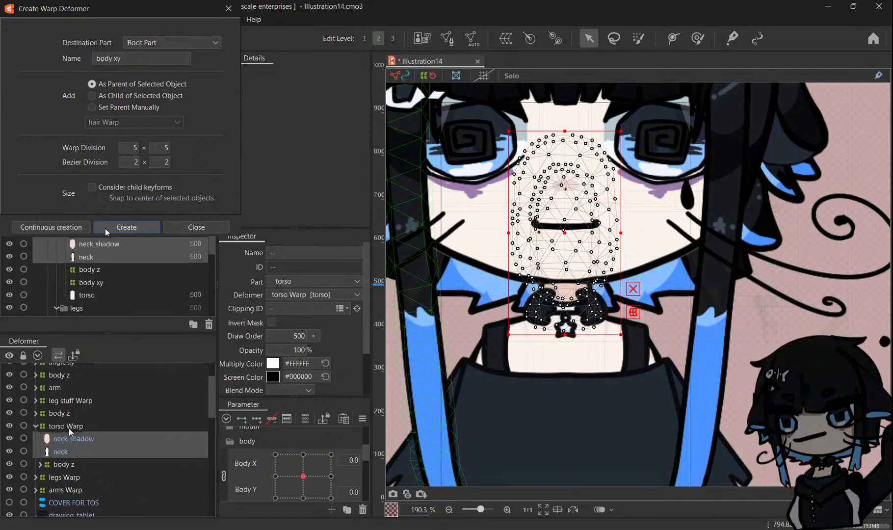
{"action": "left_click", "coordinate": [45, 476]}
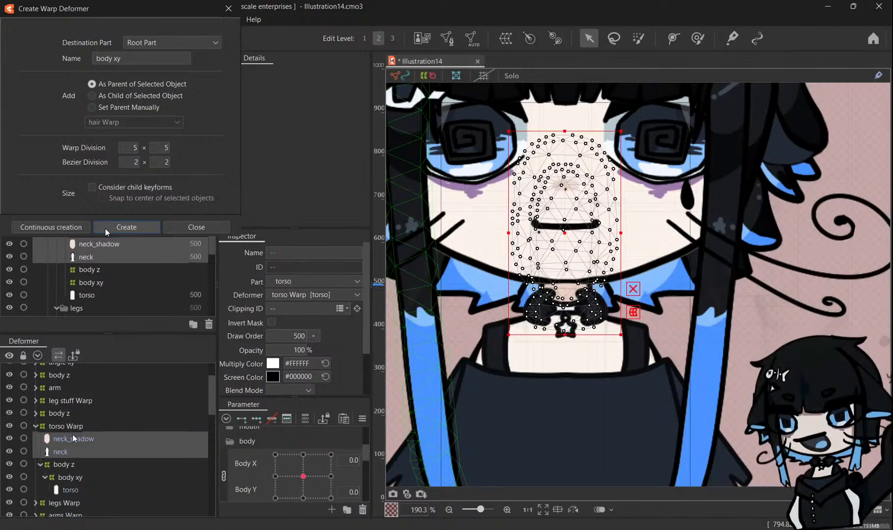
{"action": "left_click_drag", "start_coordinate": [73, 438], "coordinate": [74, 421]}
{"action": "scroll", "coordinate": [60, 425], "scroll_direction": "down", "scroll_amount": 1}
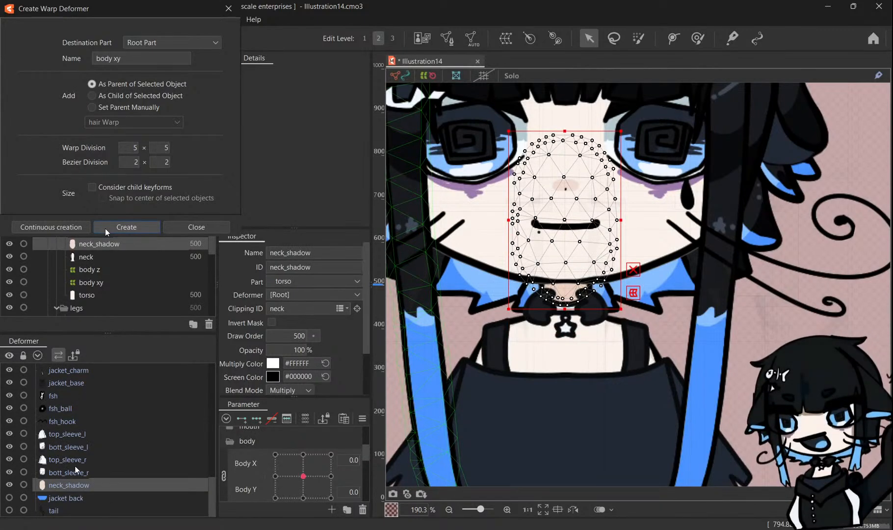
Reparent both neck_shadow and neck to the root-level body xy deformer that holds hair Warp and head Warp.
{"action": "left_click", "coordinate": [102, 257], "text": "ctrl"}
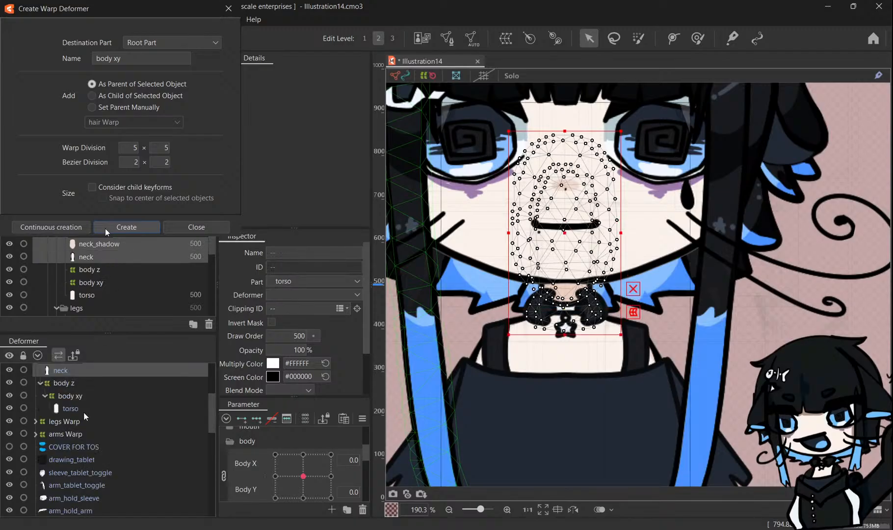
{"action": "scroll", "coordinate": [85, 421], "scroll_direction": "up", "scroll_amount": 3}
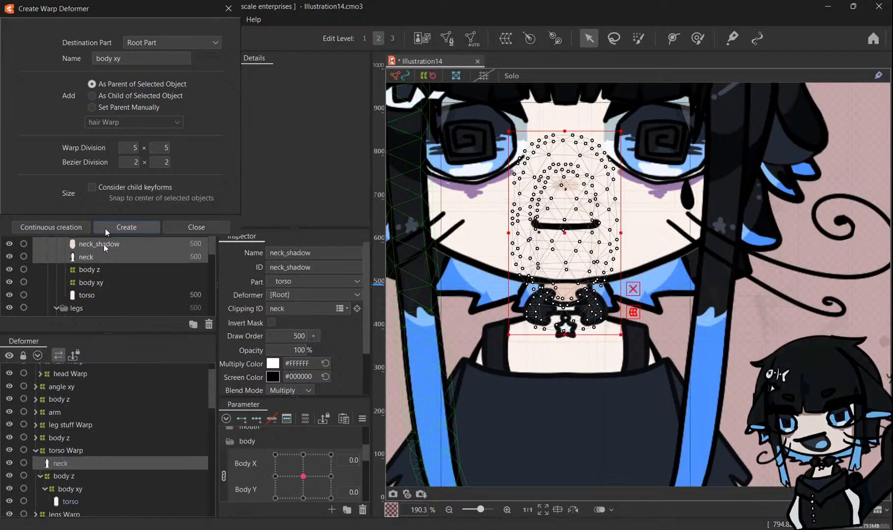
{"action": "scroll", "coordinate": [105, 229], "scroll_direction": "up", "scroll_amount": 4}
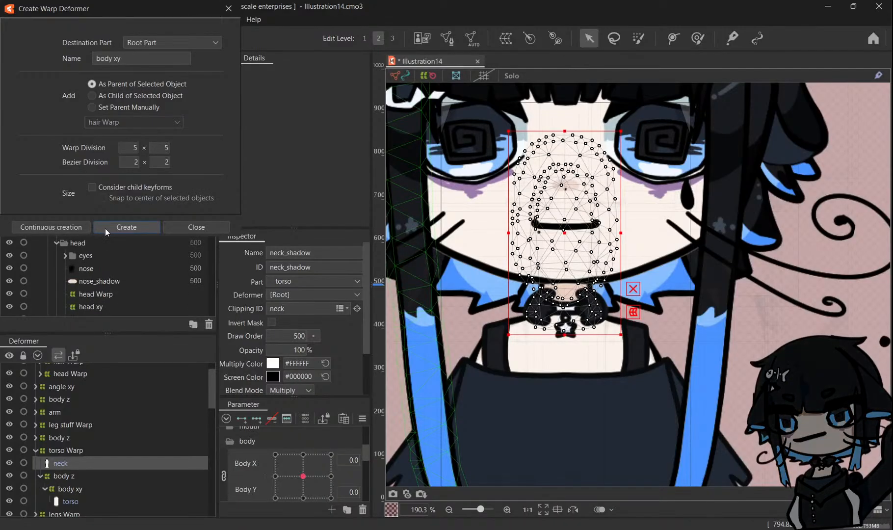
{"action": "left_click", "coordinate": [106, 228]}
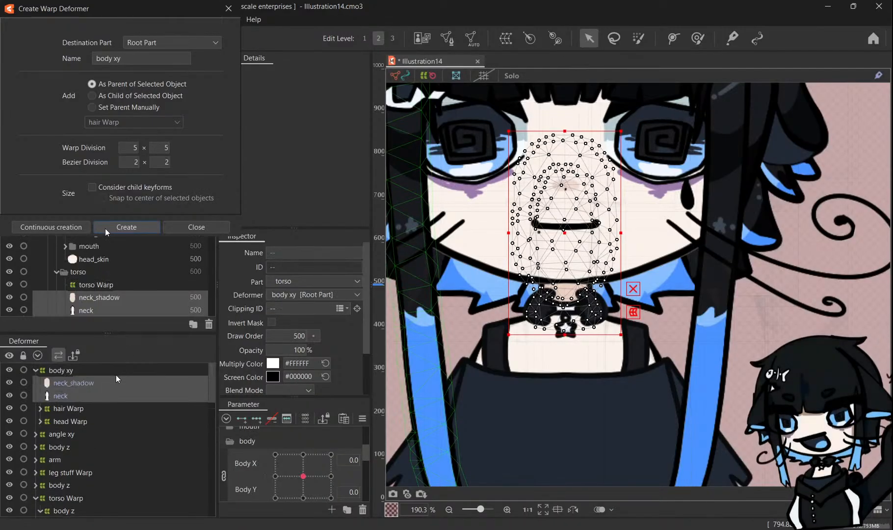
Move the angle xy deformer containing the choker parts into the body xy deformer alongside hair Warp and head Warp.
{"action": "left_click", "coordinate": [40, 372]}
{"action": "scroll", "coordinate": [63, 256], "scroll_direction": "down", "scroll_amount": 5}
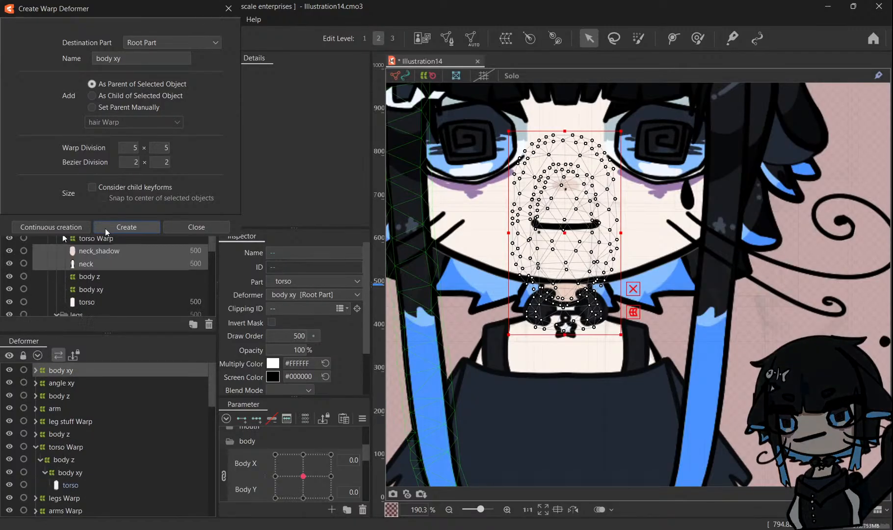
{"action": "scroll", "coordinate": [63, 238], "scroll_direction": "down", "scroll_amount": 2}
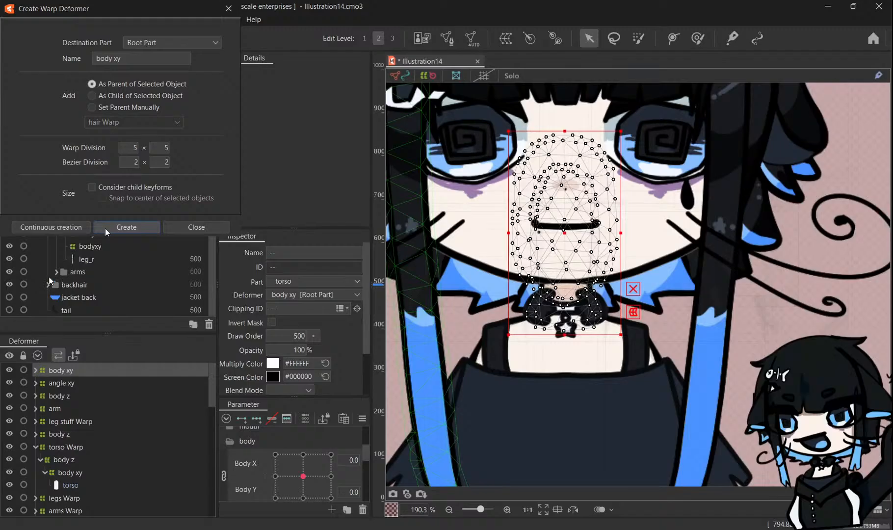
{"action": "scroll", "coordinate": [82, 235], "scroll_direction": "up", "scroll_amount": 5}
{"action": "scroll", "coordinate": [105, 228], "scroll_direction": "up", "scroll_amount": 2}
{"action": "left_click", "coordinate": [105, 228]}
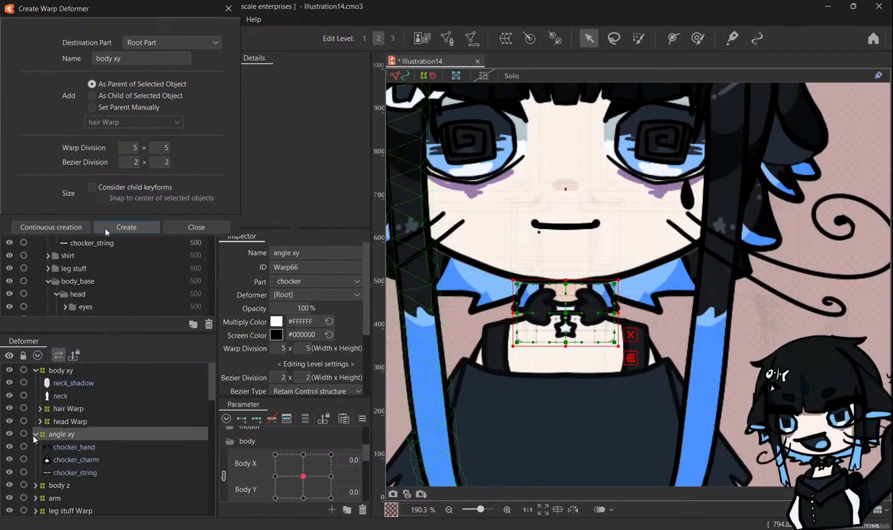
{"action": "left_click", "coordinate": [106, 227]}
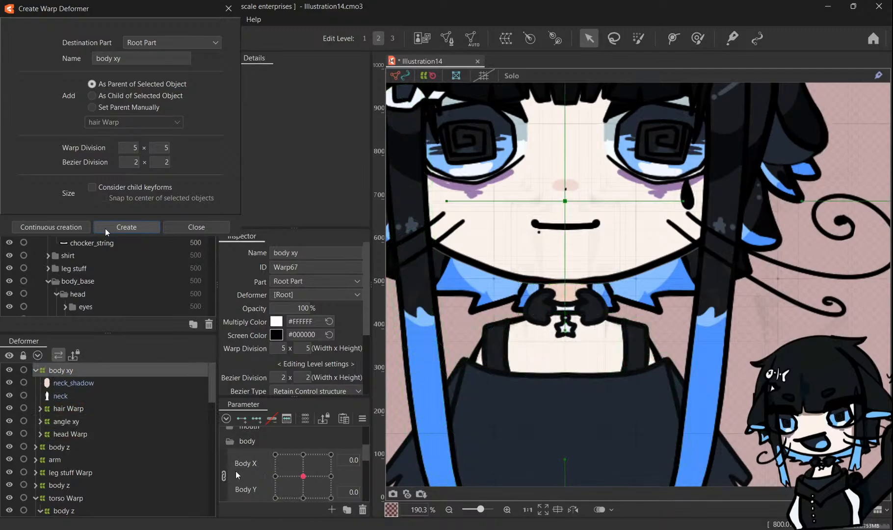
Separate the linked Body X and Body Y parameters and shift the body xy deformer right at Body X 10 and left at -10.
{"action": "left_click", "coordinate": [224, 476]}
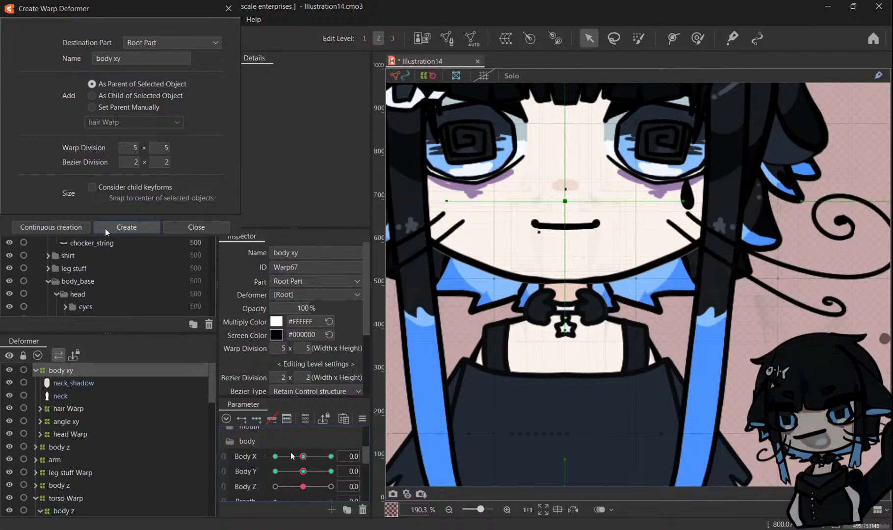
{"action": "left_click_drag", "start_coordinate": [303, 456], "coordinate": [350, 456]}
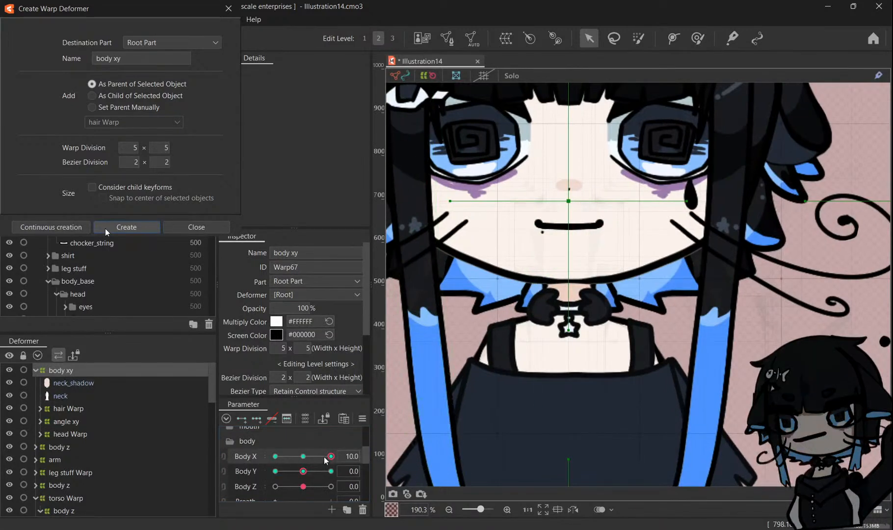
{"action": "left_click_drag", "start_coordinate": [325, 460], "coordinate": [224, 452]}
{"action": "left_click_drag", "start_coordinate": [563, 199], "coordinate": [556, 199]}
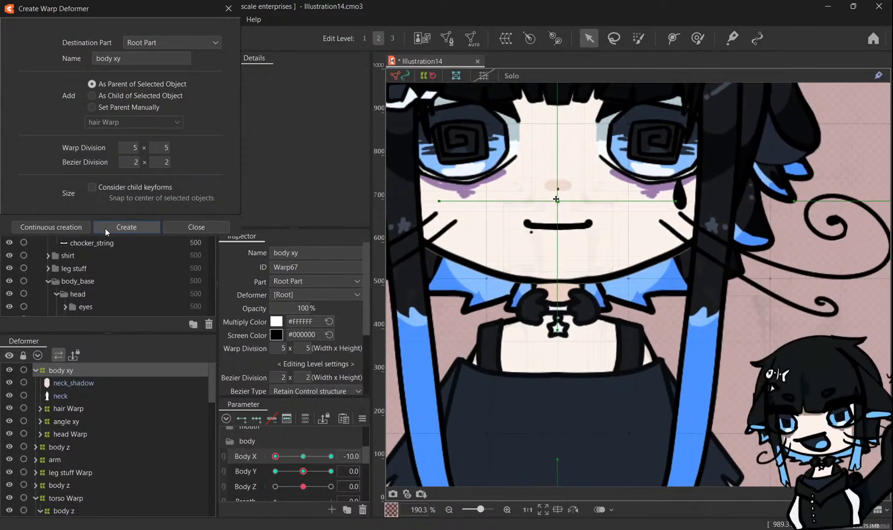
{"action": "left_click_drag", "start_coordinate": [276, 457], "coordinate": [370, 466]}
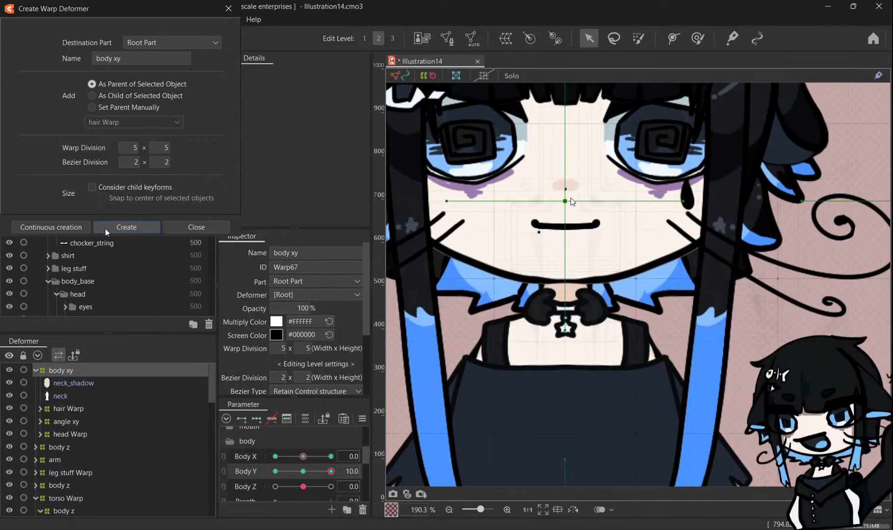
Shift the body xy deformer down at Body Y -10, and return Body Y to 0.
{"action": "left_click_drag", "start_coordinate": [331, 471], "coordinate": [240, 472]}
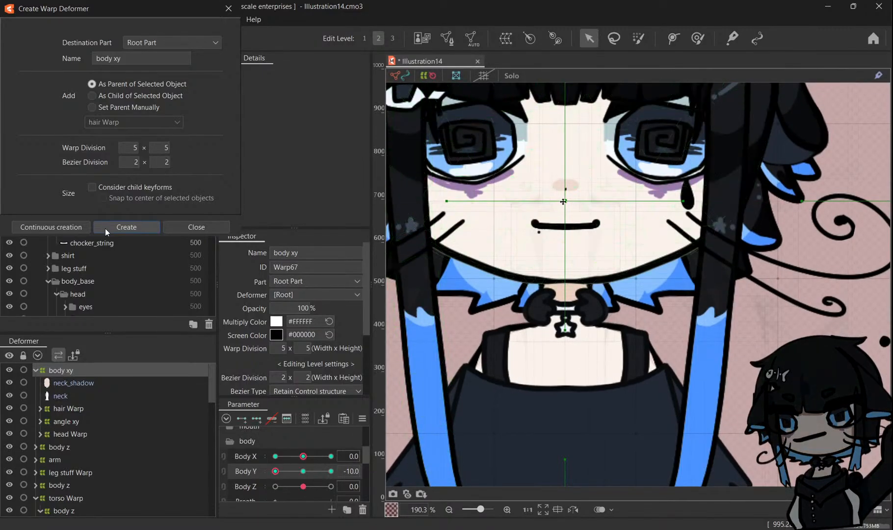
{"action": "left_click_drag", "start_coordinate": [563, 201], "coordinate": [565, 211]}
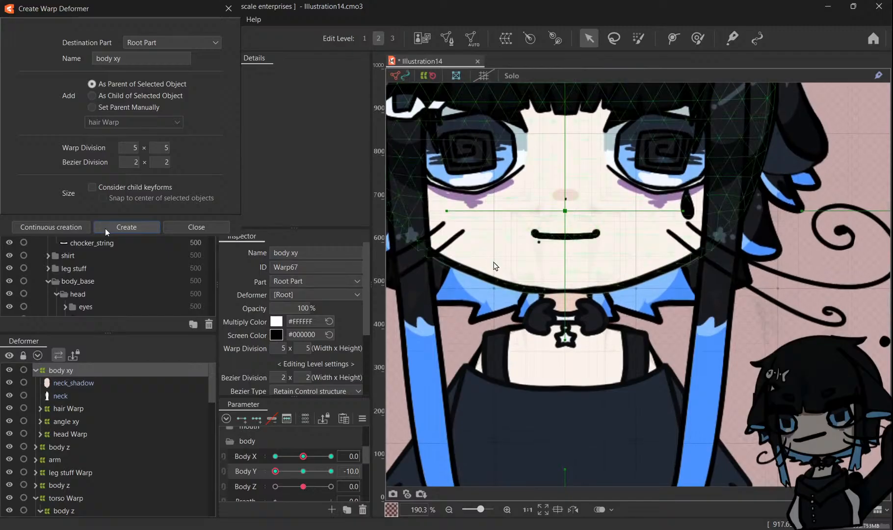
{"action": "scroll", "coordinate": [493, 258], "scroll_direction": "down", "scroll_amount": 4}
{"action": "left_click_drag", "start_coordinate": [281, 472], "coordinate": [303, 449]}
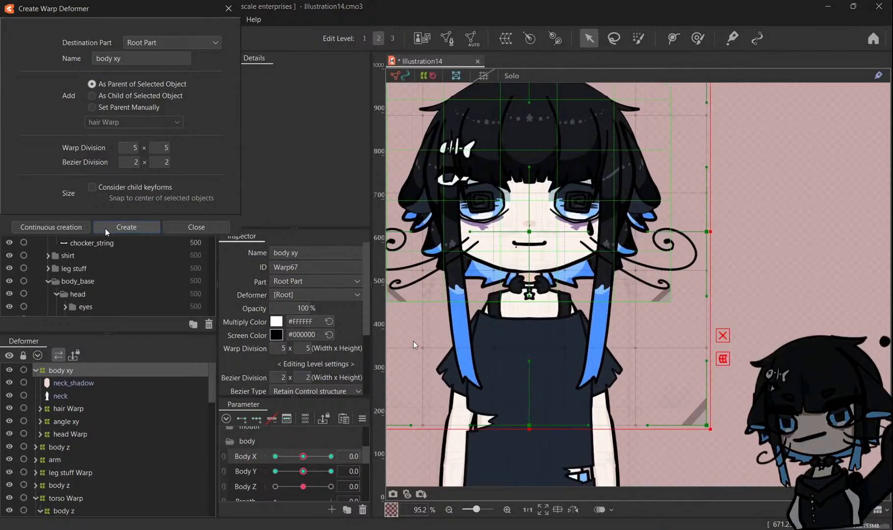
Create a warp deformer named body z as the parent of body xy and give it three keys on Body Z.
{"action": "mouse_move", "coordinate": [304, 486]}
{"action": "left_mouse_down"}
{"action": "mouse_move", "coordinate": [294, 486]}
{"action": "mouse_move", "coordinate": [326, 487]}
{"action": "mouse_move", "coordinate": [303, 490]}
{"action": "left_mouse_up"}
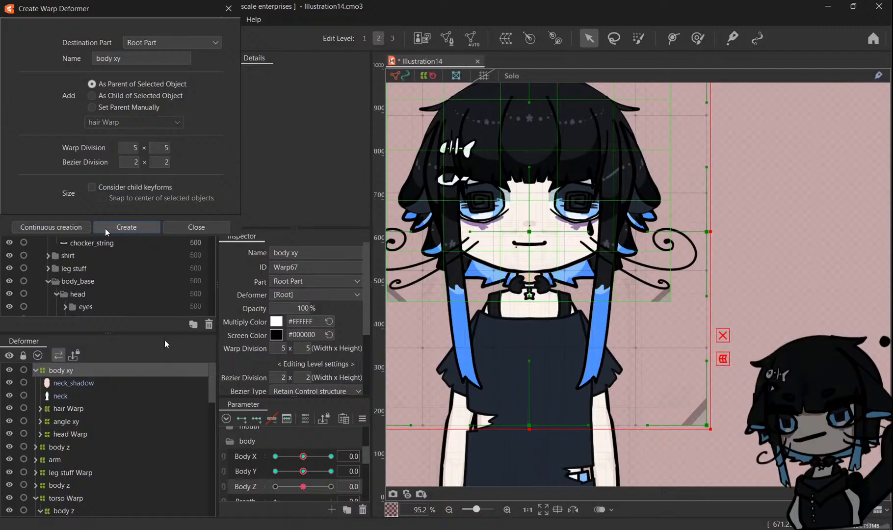
{"action": "left_click", "coordinate": [505, 38]}
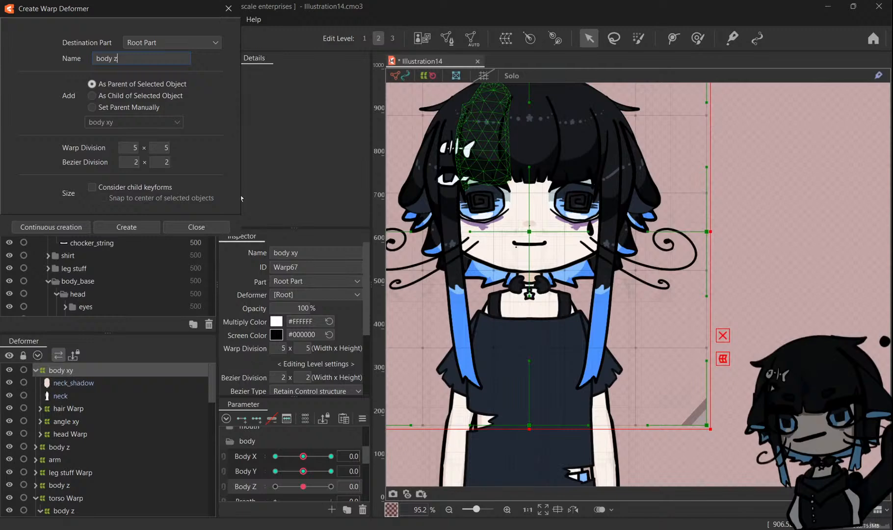
{"action": "left_click", "coordinate": [122, 231]}
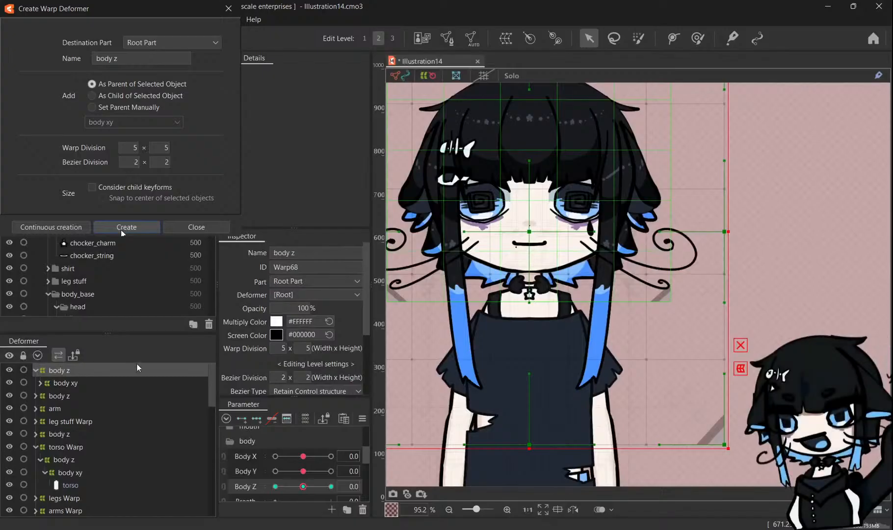
Add three keys on both clothes x1 and clothes y1 to the chocker_charm mesh under angle xy.
{"action": "left_click", "coordinate": [518, 290]}
{"action": "scroll", "coordinate": [518, 290], "scroll_direction": "up", "scroll_amount": 5}
{"action": "left_click", "coordinate": [84, 472], "text": "shift"}
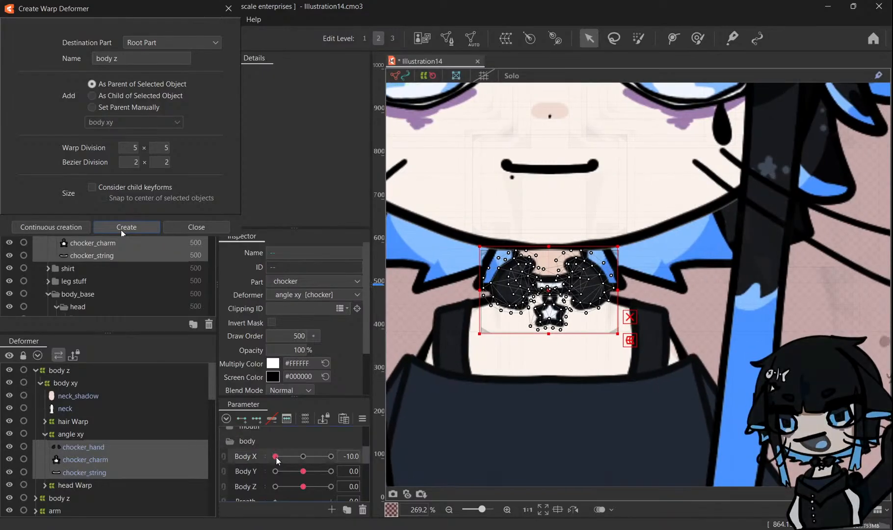
{"action": "left_click", "coordinate": [110, 461]}
{"action": "left_click", "coordinate": [110, 471]}
{"action": "left_click", "coordinate": [116, 460]}
{"action": "left_click", "coordinate": [111, 471]}
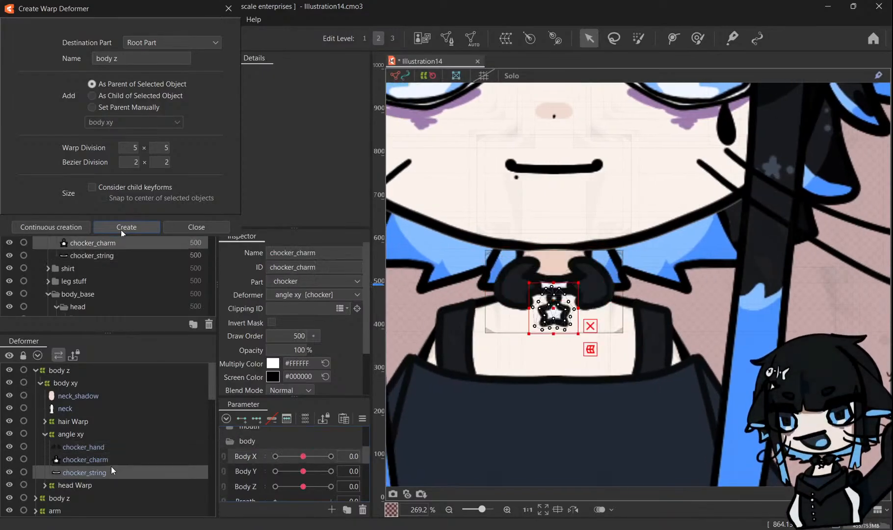
{"action": "left_click", "coordinate": [120, 462]}
{"action": "left_click", "coordinate": [235, 439]}
{"action": "scroll", "coordinate": [230, 442], "scroll_direction": "down", "scroll_amount": 3}
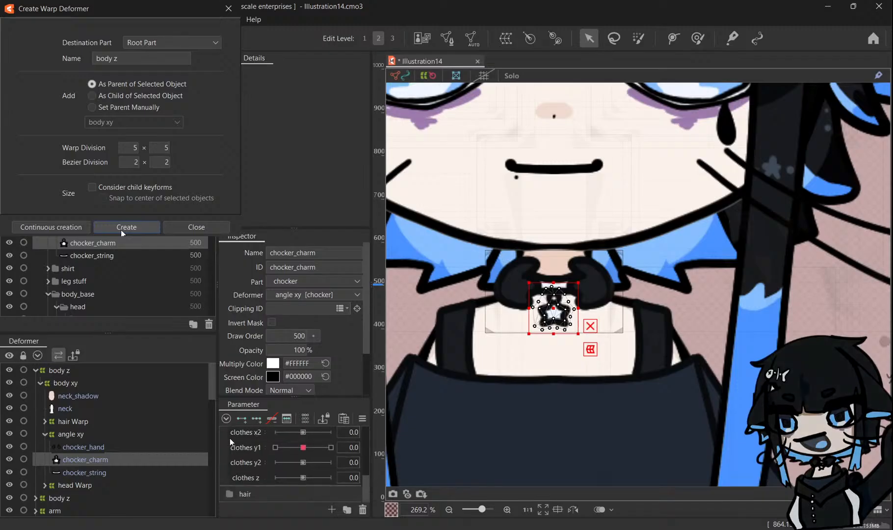
{"action": "scroll", "coordinate": [235, 447], "scroll_direction": "up", "scroll_amount": 2}
{"action": "left_click", "coordinate": [241, 453]}
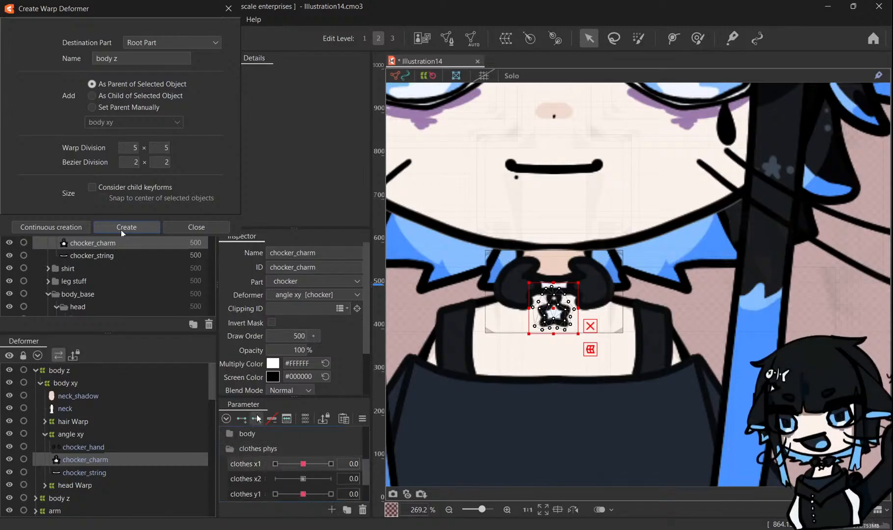
{"action": "scroll", "coordinate": [246, 447], "scroll_direction": "down", "scroll_amount": 2}
{"action": "scroll", "coordinate": [249, 440], "scroll_direction": "up", "scroll_amount": 2}
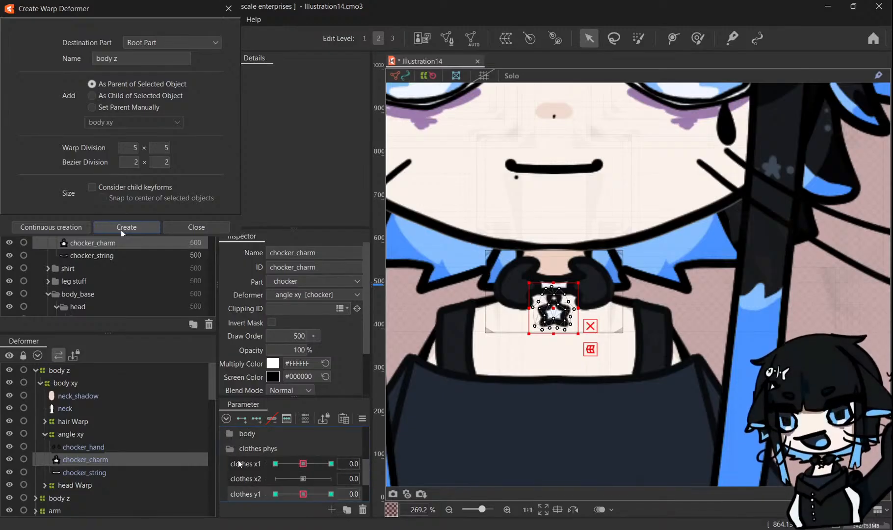
Shift chocker_charm sideways with the deform brush at clothes x1 1.0, and return clothes x1 to 0.
{"action": "left_click", "coordinate": [697, 39]}
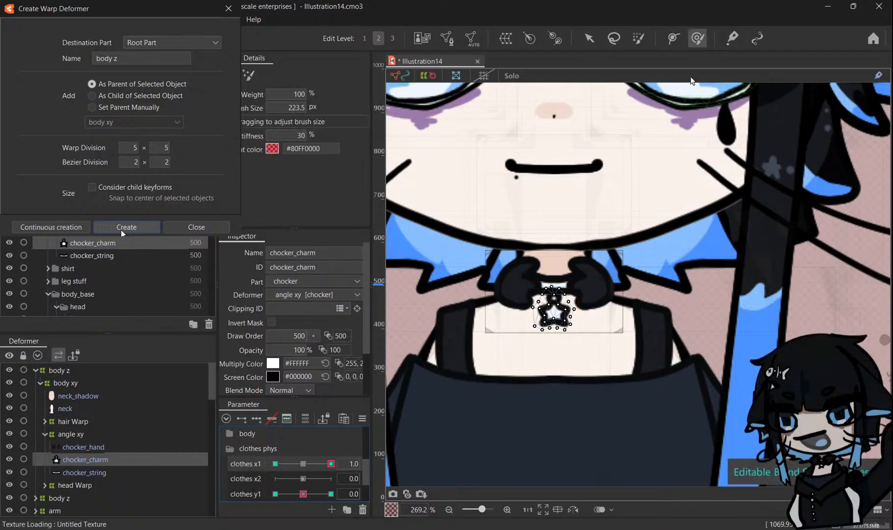
{"action": "left_click_drag", "start_coordinate": [542, 408], "coordinate": [558, 408]}
{"action": "mouse_move", "coordinate": [330, 464]}
{"action": "left_mouse_down"}
{"action": "mouse_move", "coordinate": [276, 463]}
{"action": "mouse_move", "coordinate": [331, 464]}
{"action": "mouse_move", "coordinate": [273, 453]}
{"action": "mouse_move", "coordinate": [303, 461]}
{"action": "left_mouse_up"}
Shift chocker_charm vertically with the deform brush at clothes y1 1.0 and -1.0, and return clothes y1 to 0.
{"action": "left_click_drag", "start_coordinate": [303, 494], "coordinate": [539, 438]}
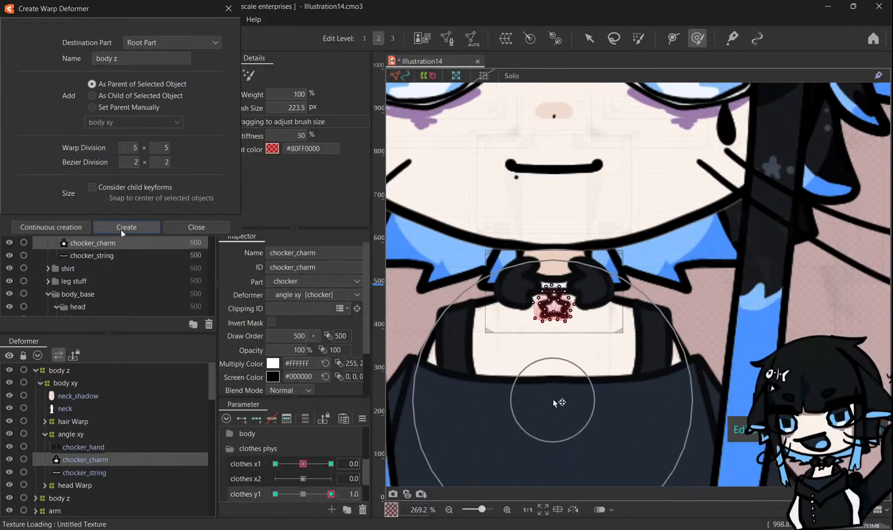
{"action": "left_click_drag", "start_coordinate": [330, 494], "coordinate": [137, 486]}
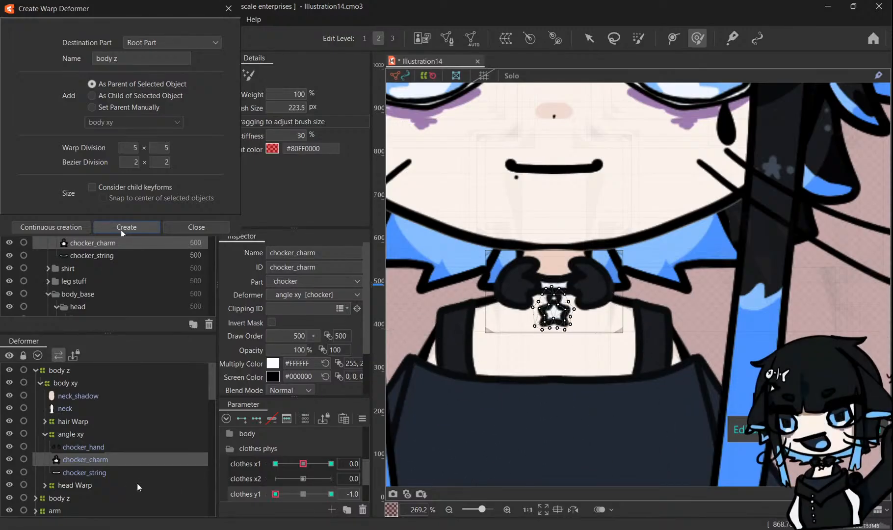
{"action": "left_click_drag", "start_coordinate": [546, 393], "coordinate": [546, 401]}
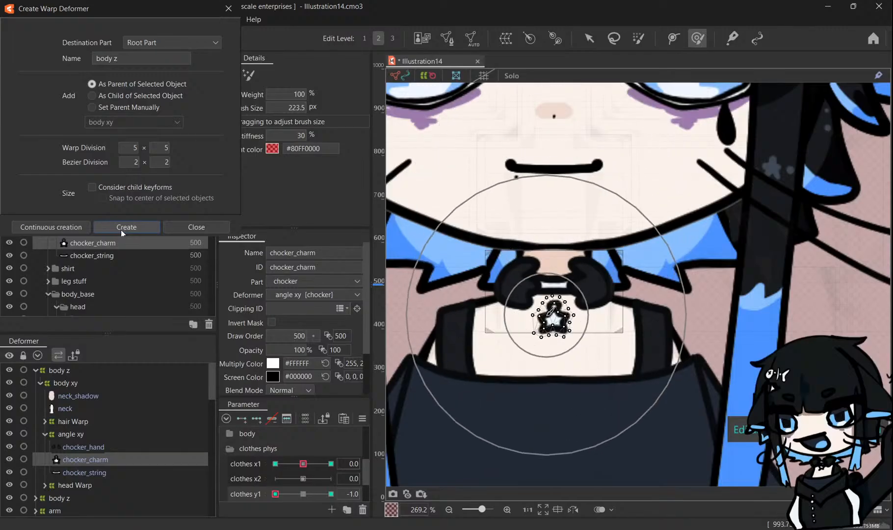
{"action": "left_click_drag", "start_coordinate": [546, 320], "coordinate": [550, 309]}
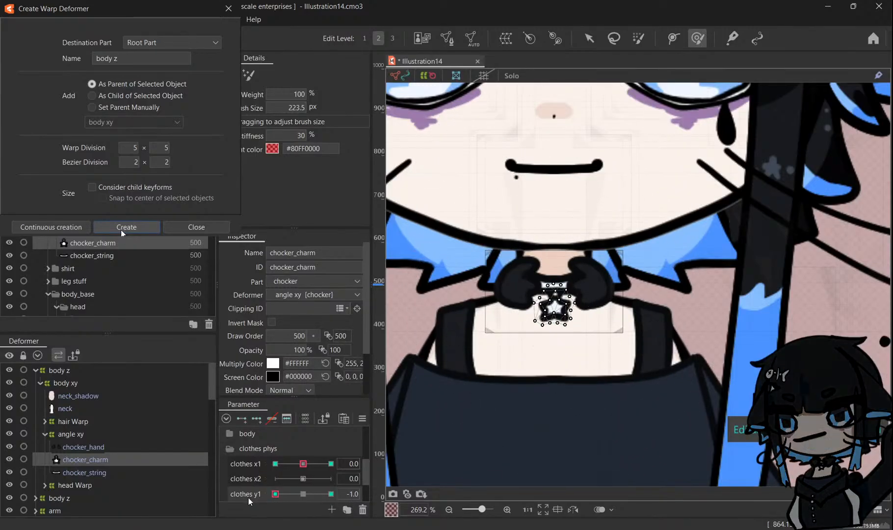
{"action": "left_click", "coordinate": [303, 494]}
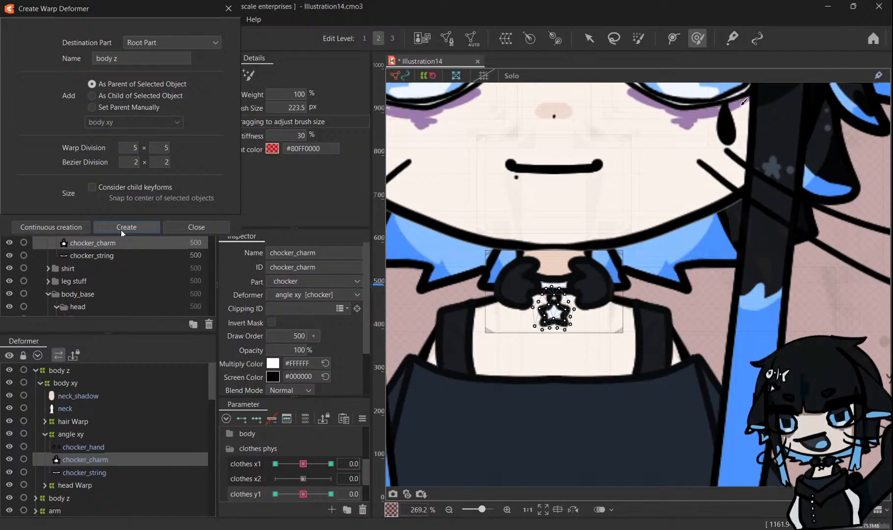
Examine how the full model with its jacket moves in the Physics Settings preview, making it follow the pointer.
{"action": "scroll", "coordinate": [627, 221], "scroll_direction": "down", "scroll_amount": 3}
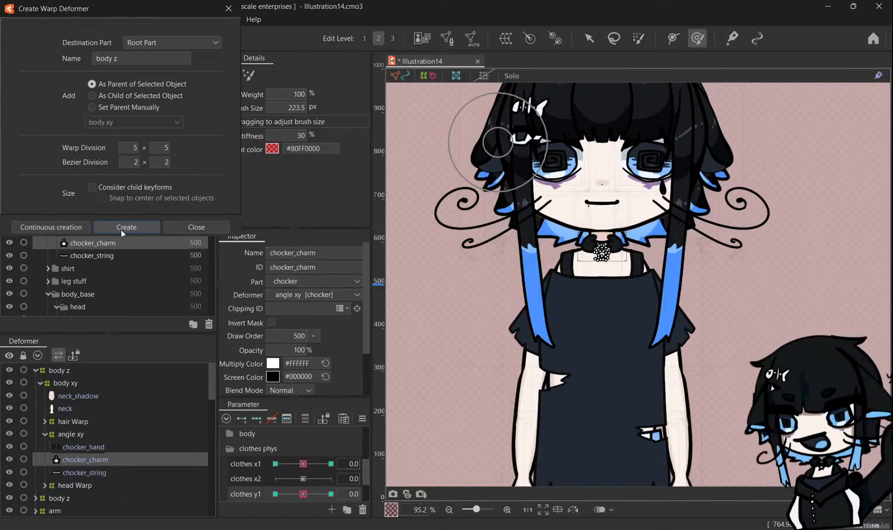
{"action": "scroll", "coordinate": [513, 275], "scroll_direction": "down", "scroll_amount": 2}
{"action": "scroll", "coordinate": [547, 299], "scroll_direction": "down", "scroll_amount": 3}
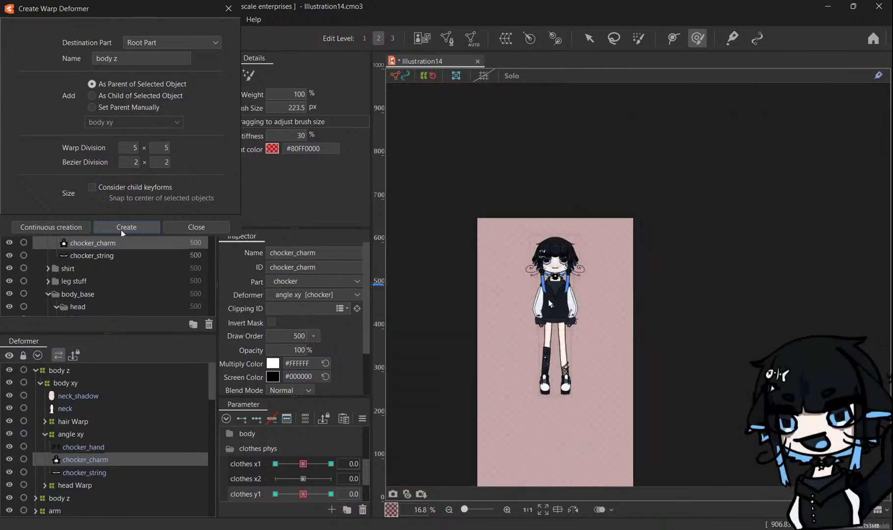
{"action": "scroll", "coordinate": [548, 303], "scroll_direction": "up", "scroll_amount": 3}
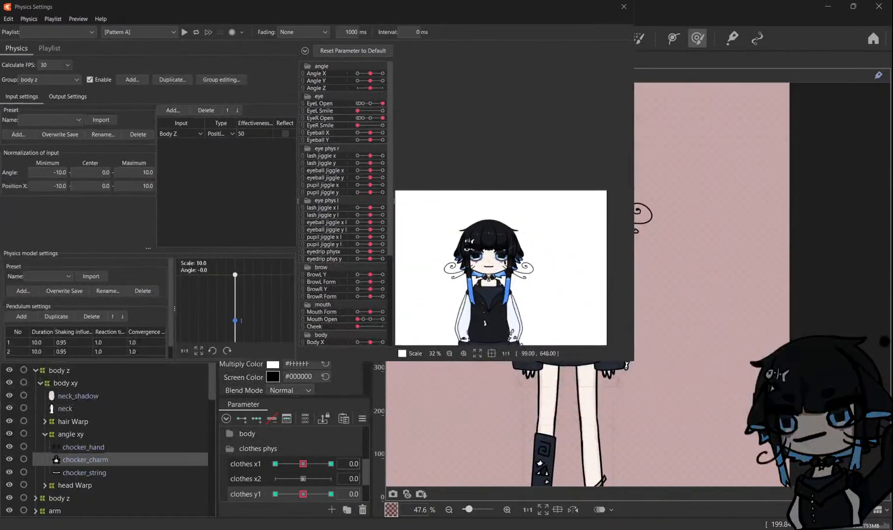
{"action": "scroll", "coordinate": [423, 225], "scroll_direction": "down", "scroll_amount": 4}
{"action": "scroll", "coordinate": [465, 224], "scroll_direction": "up", "scroll_amount": 4}
{"action": "scroll", "coordinate": [538, 190], "scroll_direction": "down", "scroll_amount": 2}
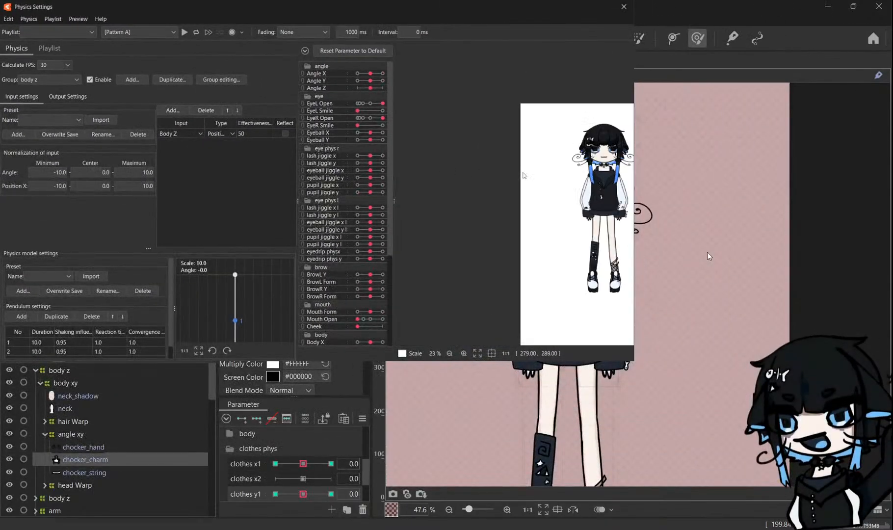
{"action": "scroll", "coordinate": [516, 175], "scroll_direction": "down", "scroll_amount": 4}
{"action": "scroll", "coordinate": [599, 189], "scroll_direction": "up", "scroll_amount": 3}
{"action": "scroll", "coordinate": [573, 181], "scroll_direction": "down", "scroll_amount": 2}
{"action": "scroll", "coordinate": [505, 176], "scroll_direction": "up", "scroll_amount": 4}
{"action": "left_click_drag", "start_coordinate": [504, 215], "coordinate": [549, 182]}
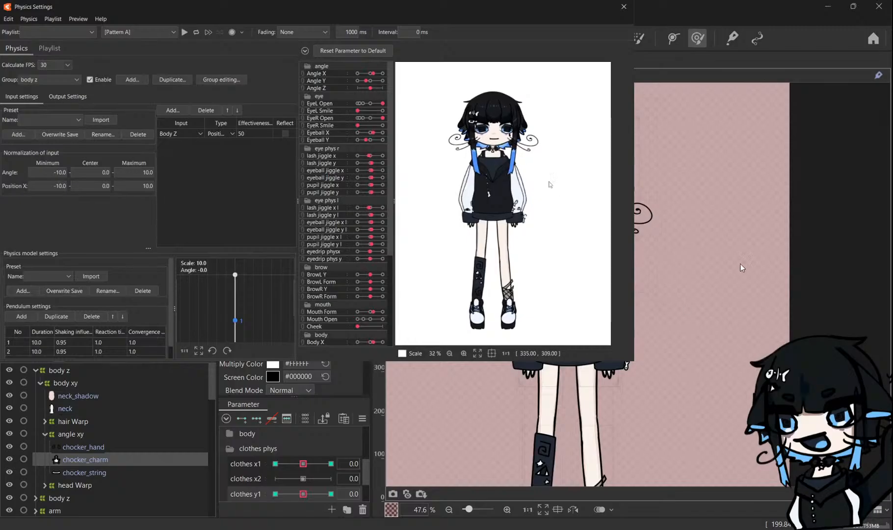
Close Physics Settings, hide the jacket part, and reopen Physics Settings.
{"action": "left_click", "coordinate": [622, 8]}
{"action": "left_click", "coordinate": [8, 192]}
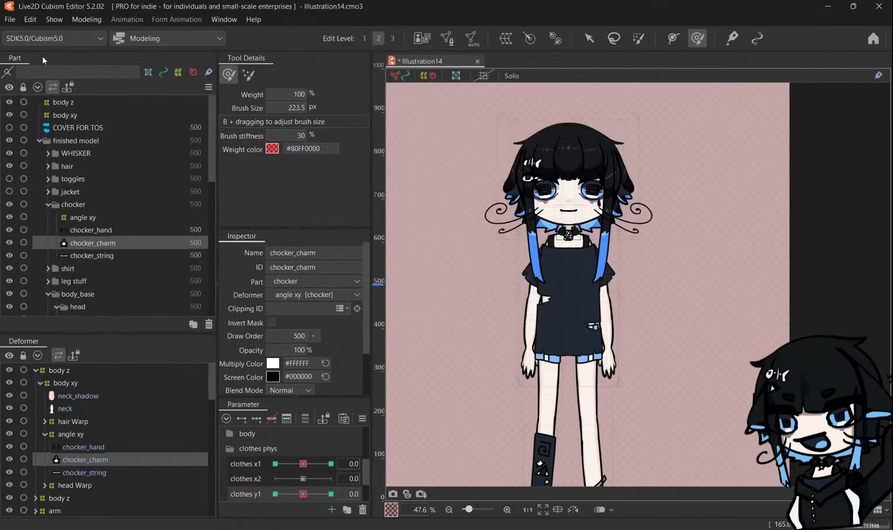
{"action": "left_click", "coordinate": [128, 281]}
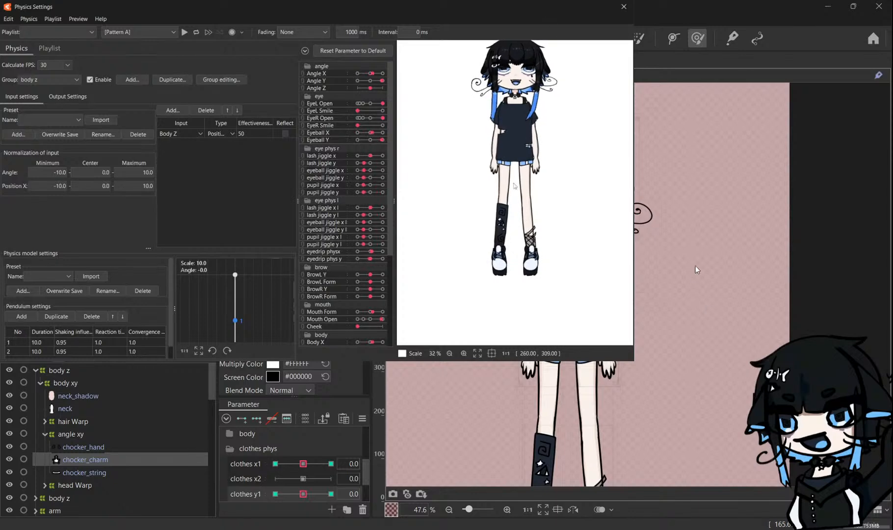
Play the [Posing] pattern in the physics preview and examine the jacketless model's movement up close and at full length.
{"action": "scroll", "coordinate": [513, 60], "scroll_direction": "up", "scroll_amount": 7}
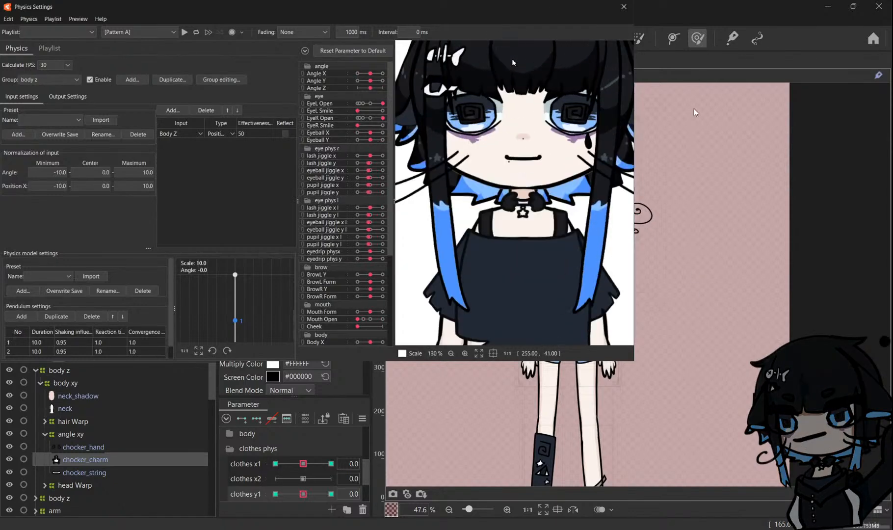
{"action": "scroll", "coordinate": [511, 118], "scroll_direction": "down", "scroll_amount": 4}
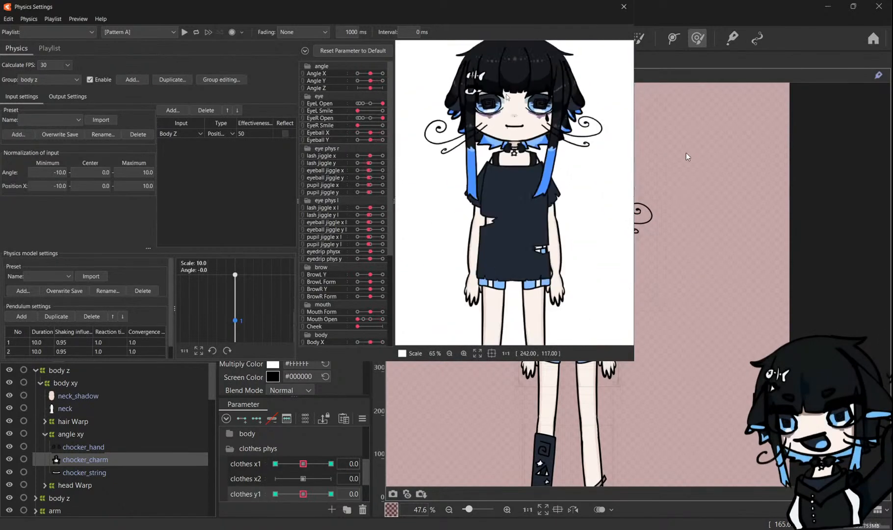
{"action": "scroll", "coordinate": [525, 97], "scroll_direction": "up", "scroll_amount": 2}
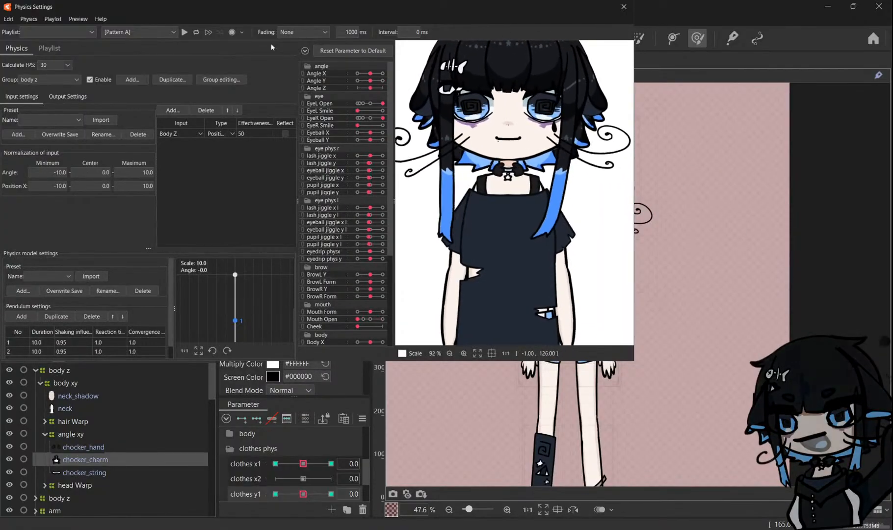
{"action": "left_click", "coordinate": [142, 61]}
{"action": "left_click", "coordinate": [185, 31]}
{"action": "scroll", "coordinate": [495, 106], "scroll_direction": "down", "scroll_amount": 5}
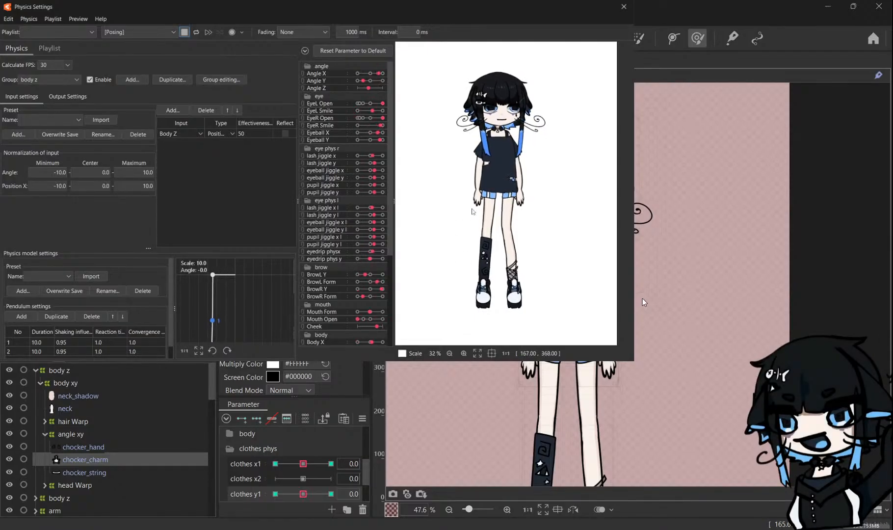
{"action": "scroll", "coordinate": [498, 105], "scroll_direction": "up", "scroll_amount": 6}
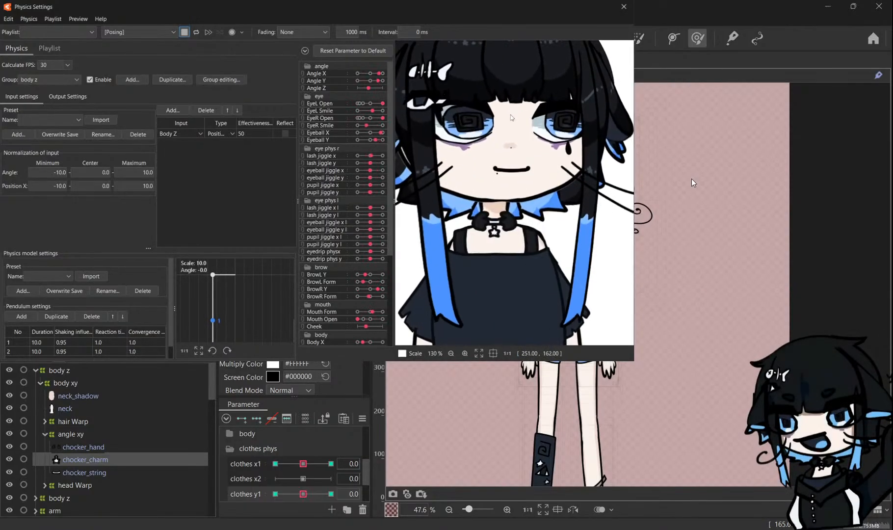
{"action": "scroll", "coordinate": [514, 217], "scroll_direction": "down", "scroll_amount": 3}
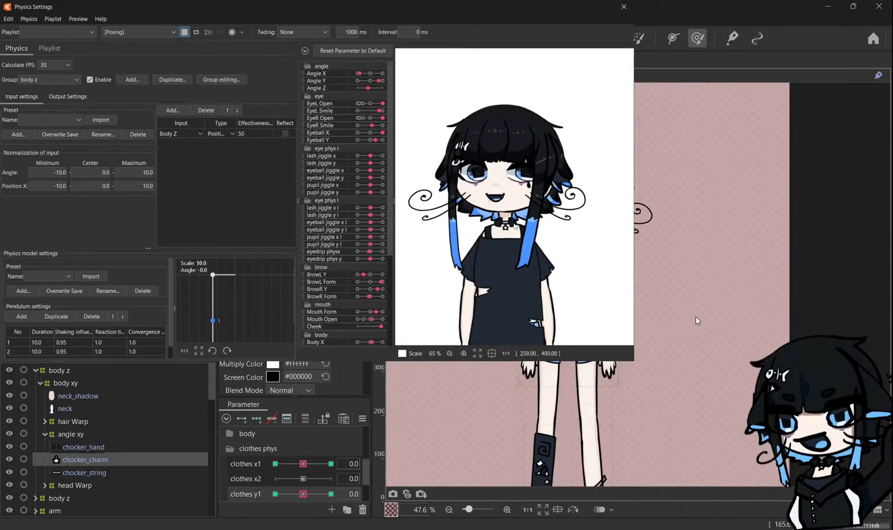
{"action": "scroll", "coordinate": [597, 72], "scroll_direction": "down", "scroll_amount": 1}
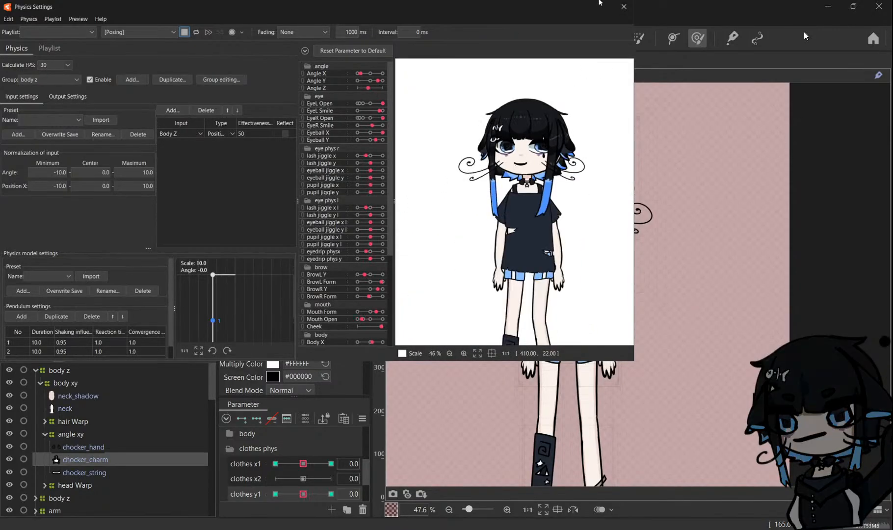
Close Physics Settings and make the jacket part visible again, keeping the toggles part hidden.
{"action": "left_click", "coordinate": [623, 7]}
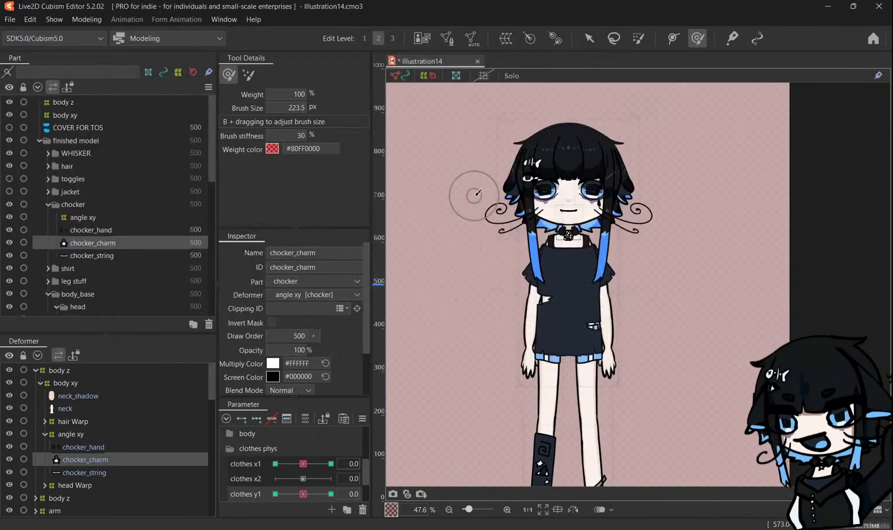
{"action": "left_click", "coordinate": [9, 183]}
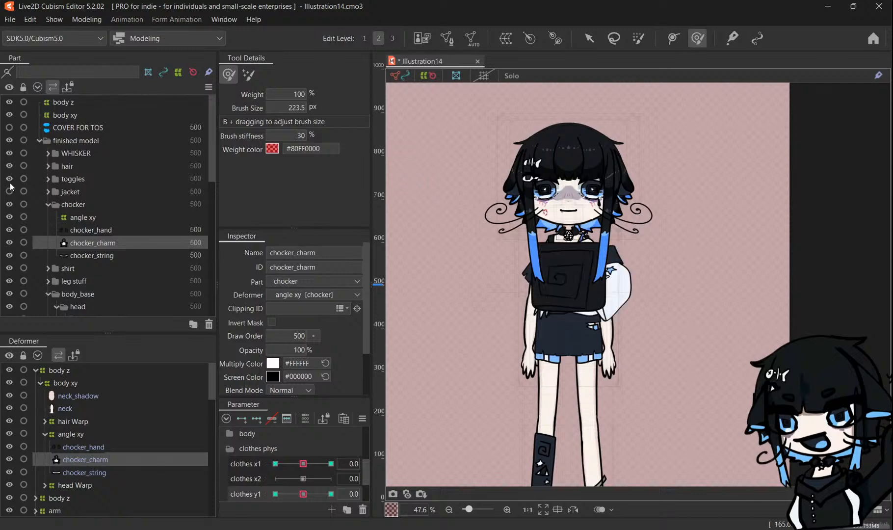
{"action": "left_click", "coordinate": [10, 183]}
{"action": "left_click", "coordinate": [7, 195]}
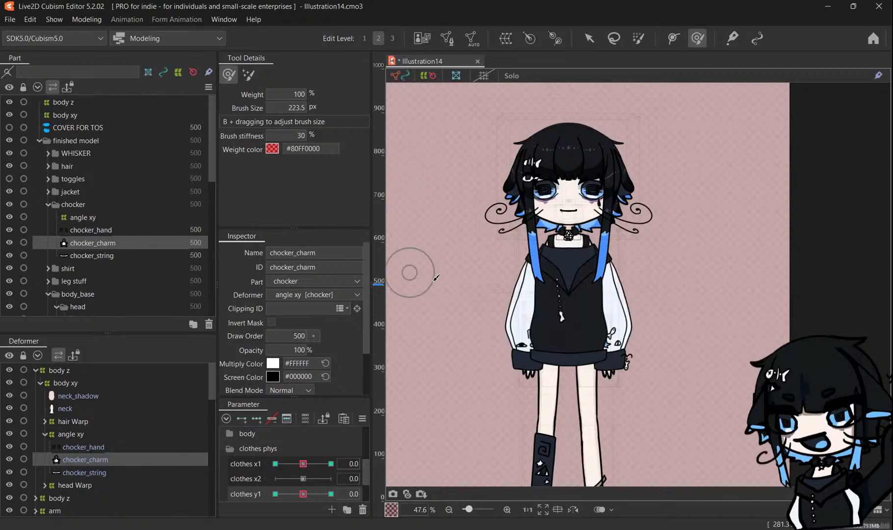
Select all jacket meshes from jacket_charm through bott_sleeve_r and generate automatic meshes for them with the Deformation (Heavy) preset.
{"action": "scroll", "coordinate": [512, 292], "scroll_direction": "up", "scroll_amount": 3}
{"action": "left_click", "coordinate": [597, 39]}
{"action": "left_click", "coordinate": [598, 39]}
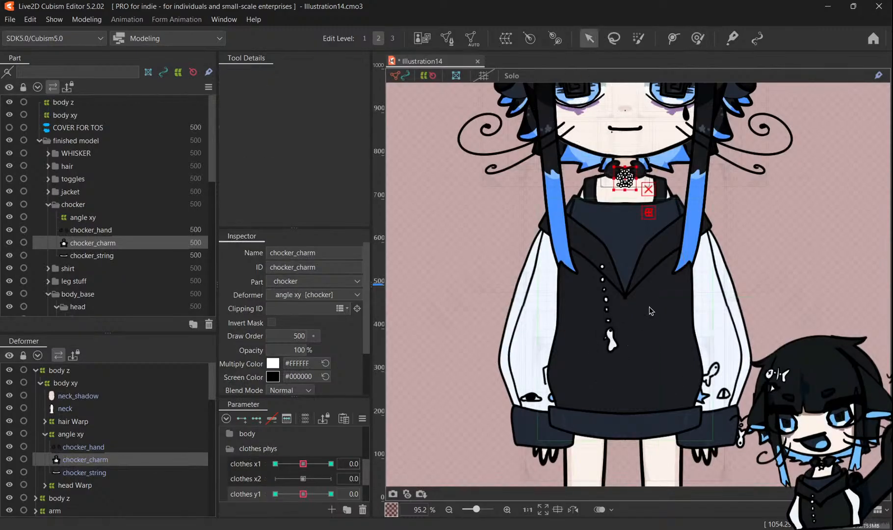
{"action": "left_click", "coordinate": [654, 322]}
{"action": "scroll", "coordinate": [65, 436], "scroll_direction": "down", "scroll_amount": 2}
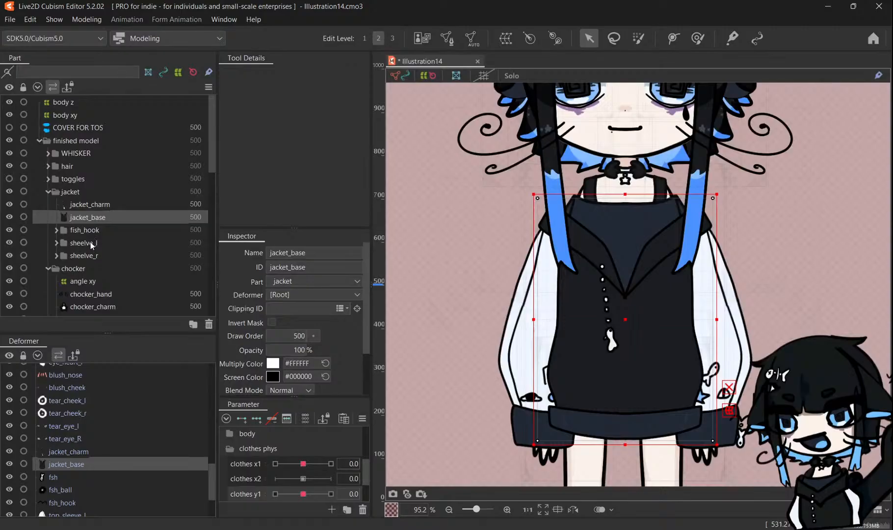
{"action": "scroll", "coordinate": [90, 246], "scroll_direction": "down", "scroll_amount": 3}
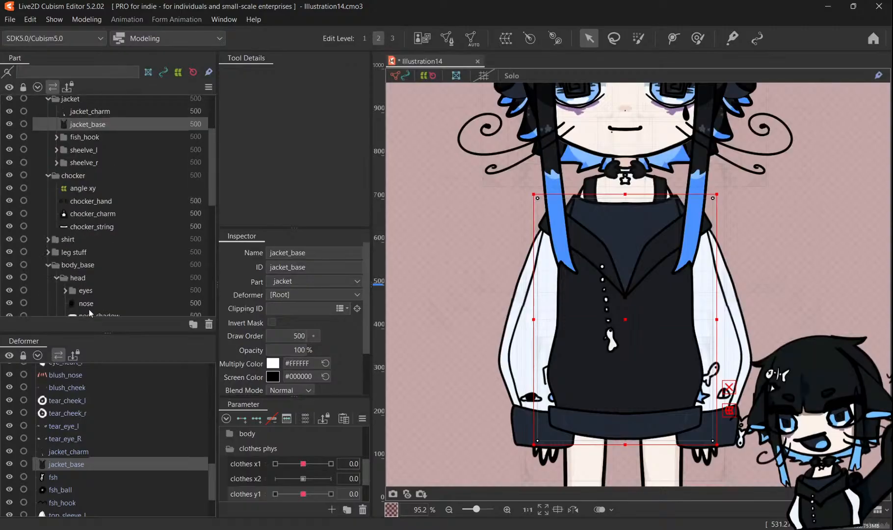
{"action": "left_click", "coordinate": [109, 451]}
{"action": "left_click", "coordinate": [110, 439]}
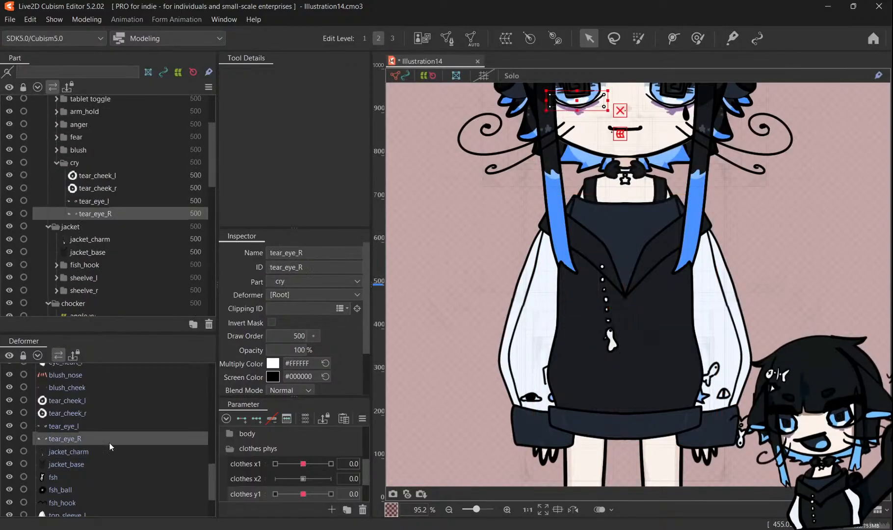
{"action": "left_click", "coordinate": [99, 452]}
{"action": "left_click", "coordinate": [96, 463], "text": "ctrl"}
{"action": "left_click", "coordinate": [85, 478], "text": "ctrl"}
{"action": "left_click", "coordinate": [90, 492], "text": "ctrl"}
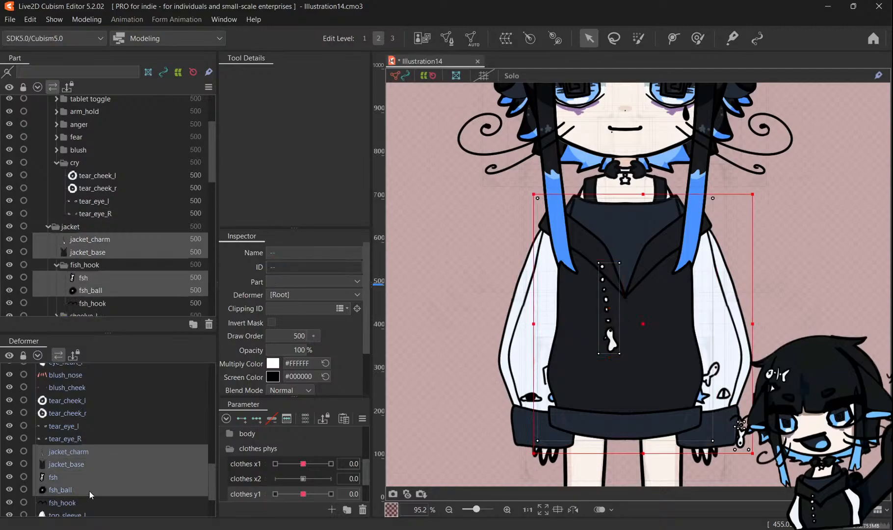
{"action": "scroll", "coordinate": [89, 480], "scroll_direction": "down", "scroll_amount": 1}
{"action": "scroll", "coordinate": [90, 470], "scroll_direction": "down", "scroll_amount": 1}
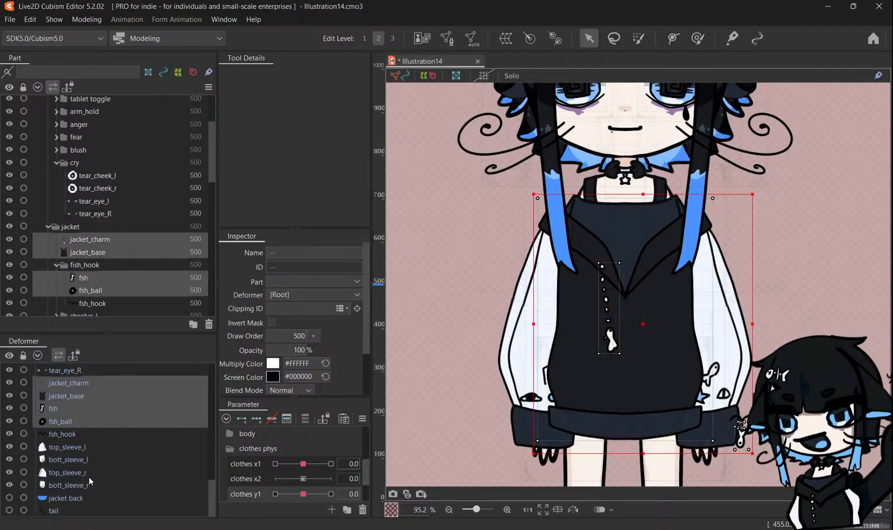
{"action": "left_click", "coordinate": [89, 476], "text": "shift"}
{"action": "left_click", "coordinate": [92, 485], "text": "shift"}
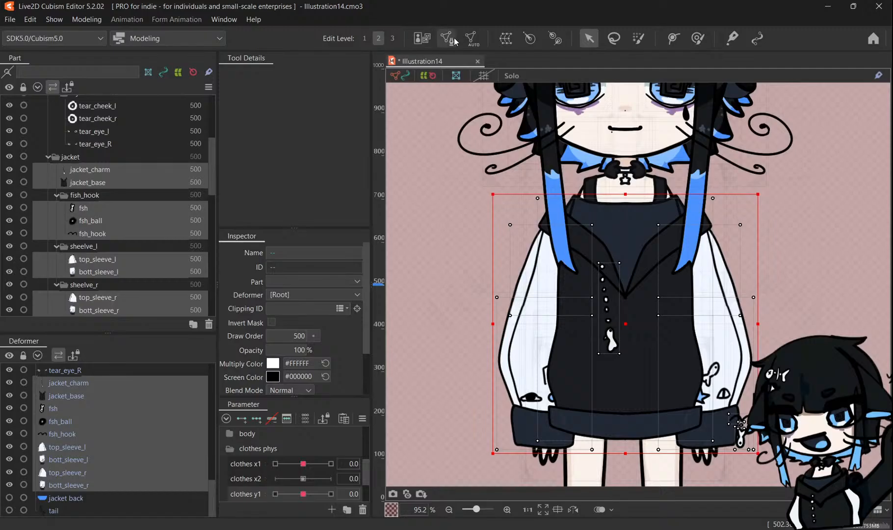
{"action": "left_click", "coordinate": [444, 207]}
{"action": "left_click", "coordinate": [442, 236]}
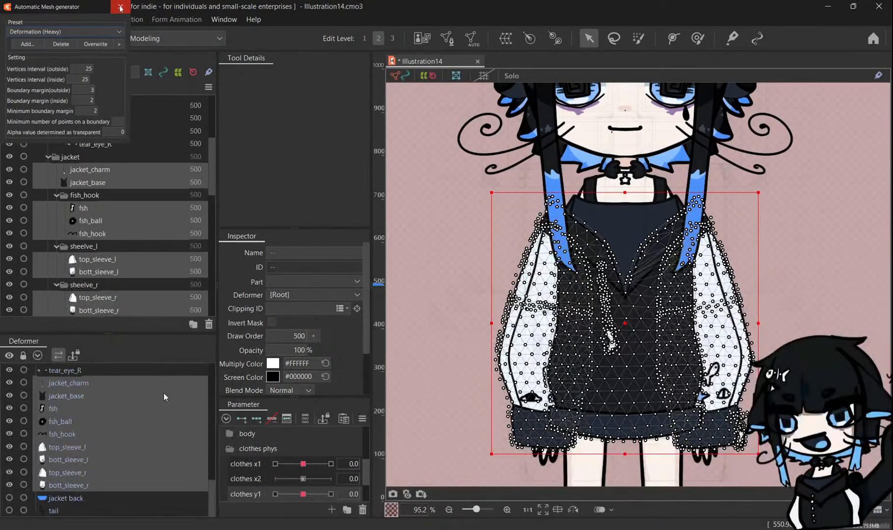
{"action": "left_click", "coordinate": [69, 383]}
{"action": "scroll", "coordinate": [69, 427], "scroll_direction": "up", "scroll_amount": 2}
{"action": "left_click", "coordinate": [66, 442]}
{"action": "mouse_move", "coordinate": [96, 429]}
{"action": "left_mouse_down"}
{"action": "mouse_move", "coordinate": [84, 464]}
{"action": "mouse_move", "coordinate": [93, 439]}
{"action": "left_mouse_up"}
{"action": "left_click", "coordinate": [85, 464]}
{"action": "left_click", "coordinate": [97, 433]}
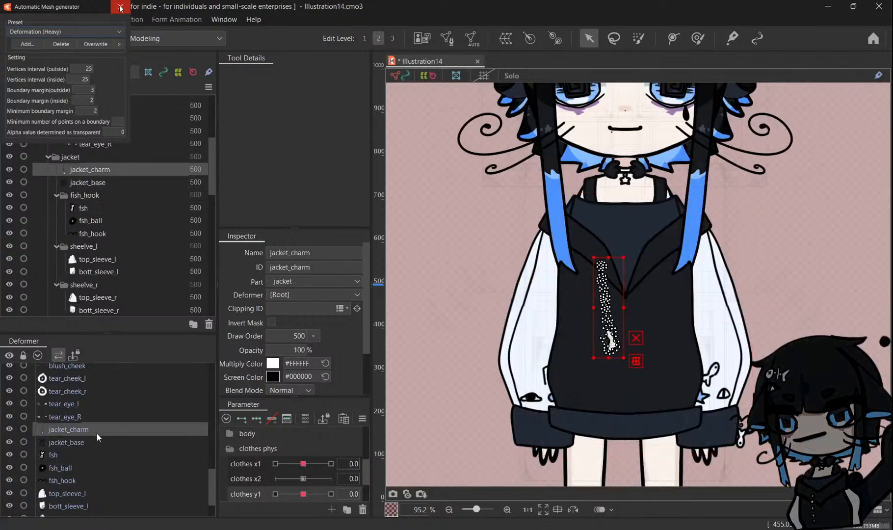
{"action": "left_click", "coordinate": [88, 438]}
{"action": "left_click", "coordinate": [95, 428]}
{"action": "left_click", "coordinate": [94, 440]}
{"action": "left_click", "coordinate": [98, 427], "text": "ctrl"}
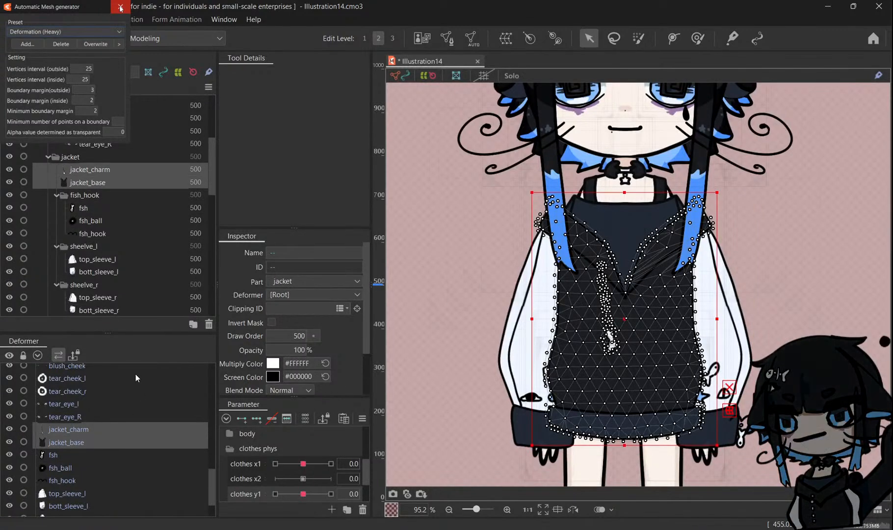
{"action": "scroll", "coordinate": [80, 239], "scroll_direction": "up", "scroll_amount": 1}
{"action": "scroll", "coordinate": [79, 240], "scroll_direction": "down", "scroll_amount": 1}
{"action": "scroll", "coordinate": [80, 241], "scroll_direction": "up", "scroll_amount": 6}
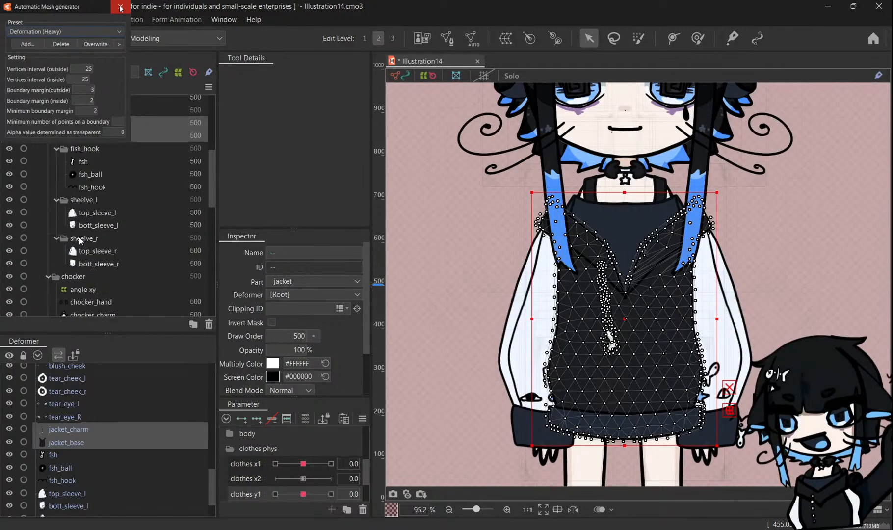
{"action": "scroll", "coordinate": [95, 229], "scroll_direction": "down", "scroll_amount": 2}
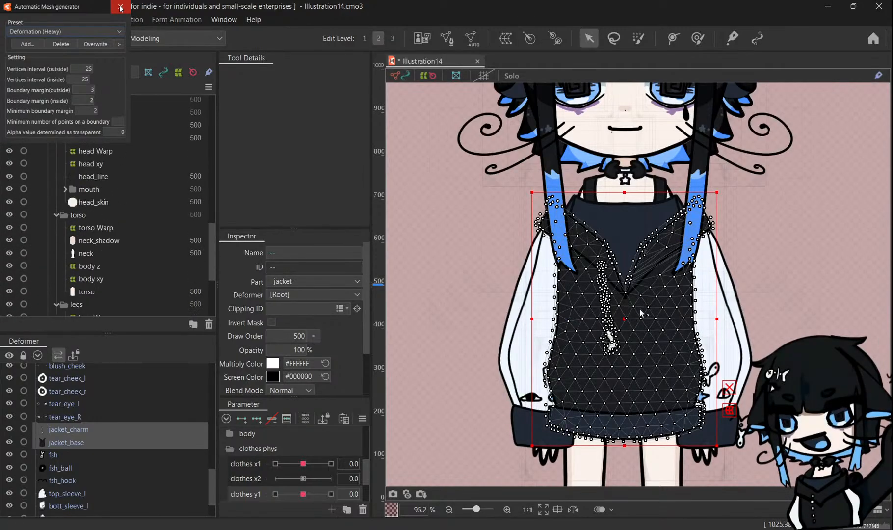
Copy the shirt's body z and body xy warp deformers and paste them for jacket_charm and jacket_base.
{"action": "key", "text": "ctrl+z"}
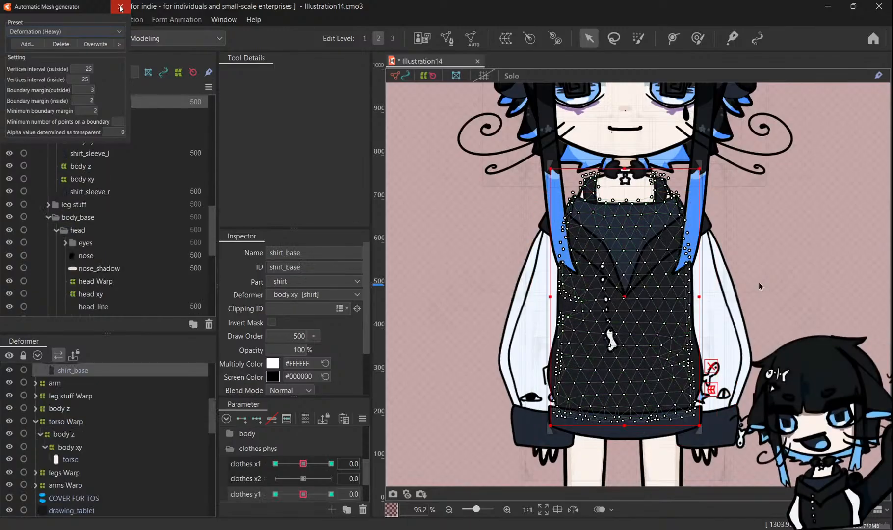
{"action": "scroll", "coordinate": [111, 151], "scroll_direction": "up", "scroll_amount": 2}
{"action": "scroll", "coordinate": [85, 396], "scroll_direction": "up", "scroll_amount": 2}
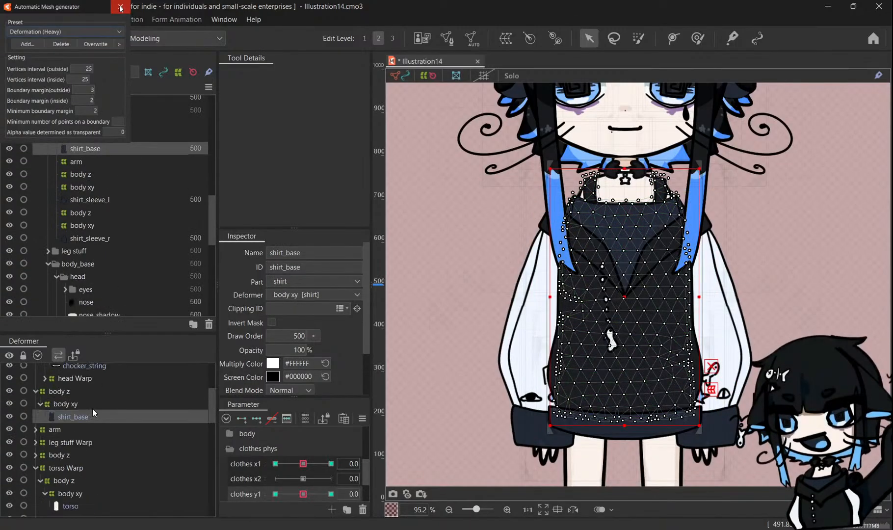
{"action": "left_click", "coordinate": [93, 407]}
{"action": "left_click", "coordinate": [98, 393], "text": "ctrl"}
{"action": "scroll", "coordinate": [118, 429], "scroll_direction": "up", "scroll_amount": 2}
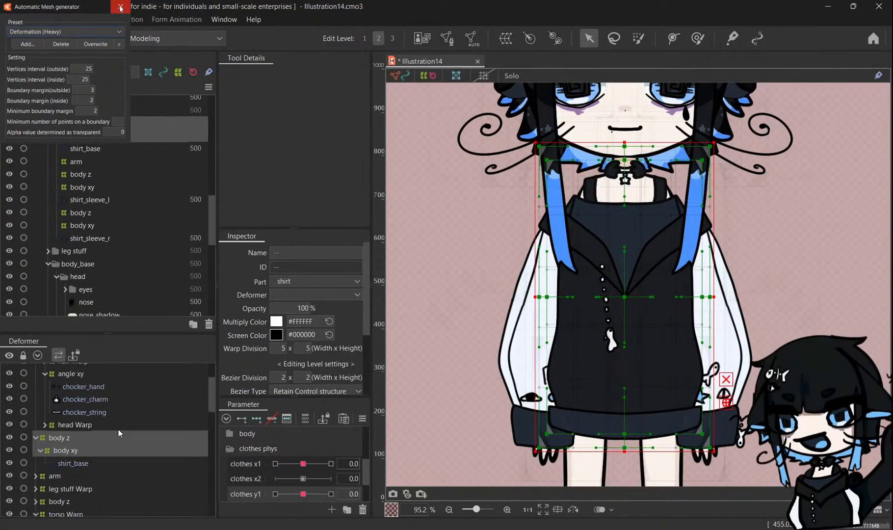
{"action": "scroll", "coordinate": [109, 146], "scroll_direction": "up", "scroll_amount": 5}
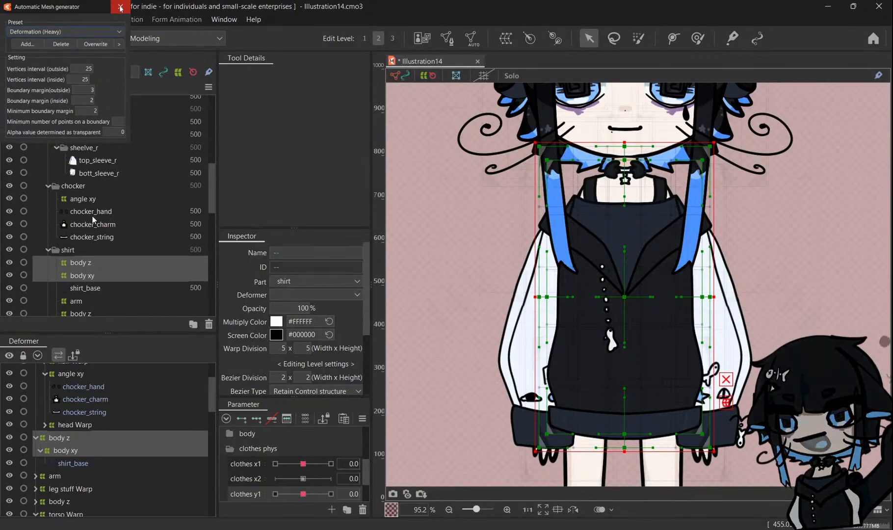
{"action": "scroll", "coordinate": [102, 173], "scroll_direction": "up", "scroll_amount": 5}
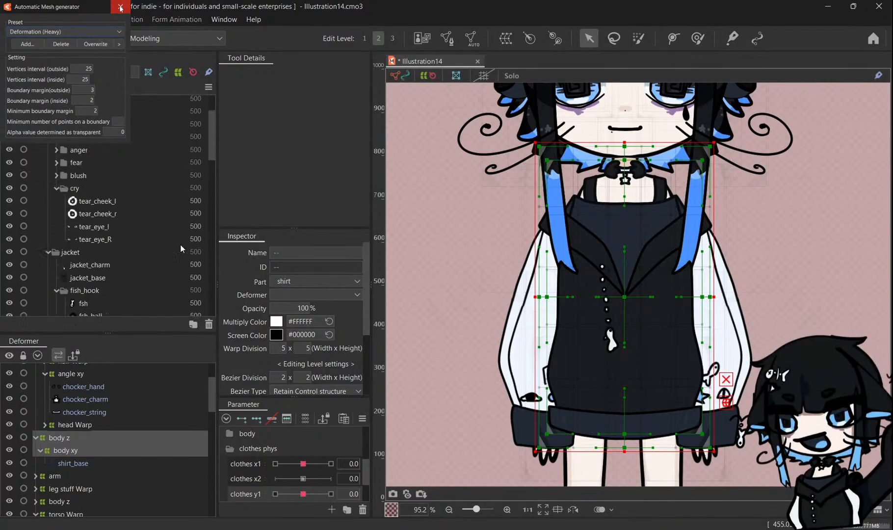
{"action": "scroll", "coordinate": [117, 404], "scroll_direction": "up", "scroll_amount": 2}
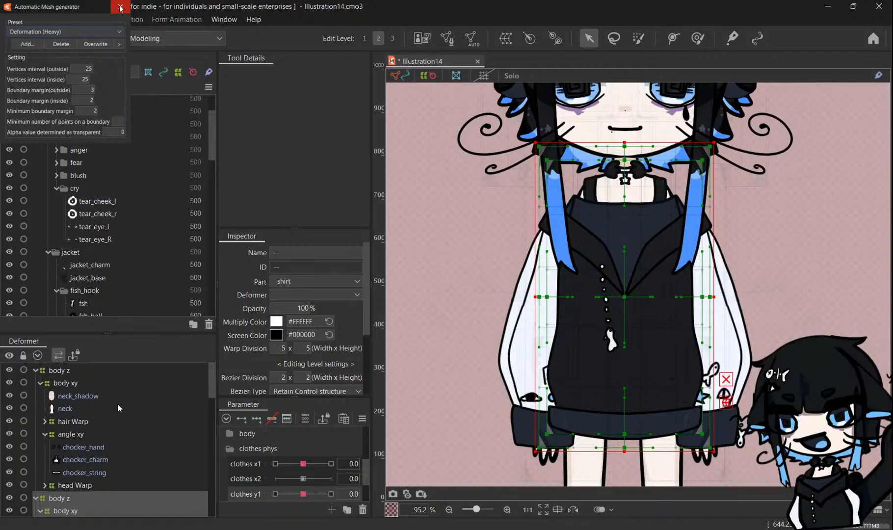
{"action": "scroll", "coordinate": [118, 405], "scroll_direction": "down", "scroll_amount": 8}
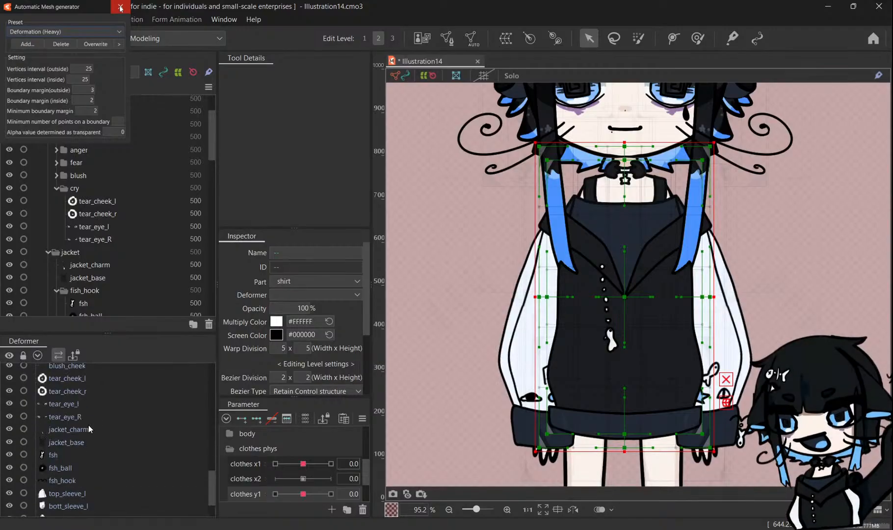
{"action": "left_click", "coordinate": [88, 418]}
{"action": "left_click", "coordinate": [84, 429]}
{"action": "left_click", "coordinate": [79, 437], "text": "shift"}
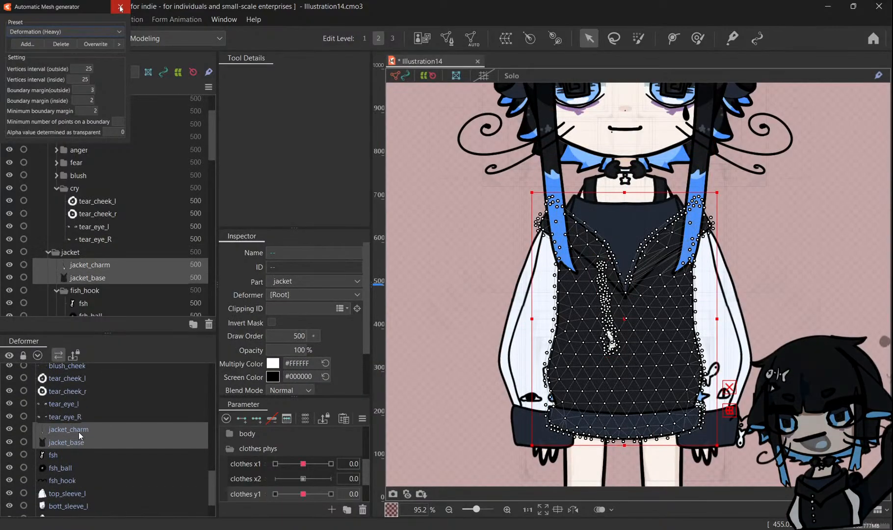
{"action": "key", "text": "ctrl+v"}
{"action": "scroll", "coordinate": [95, 418], "scroll_direction": "up", "scroll_amount": 1}
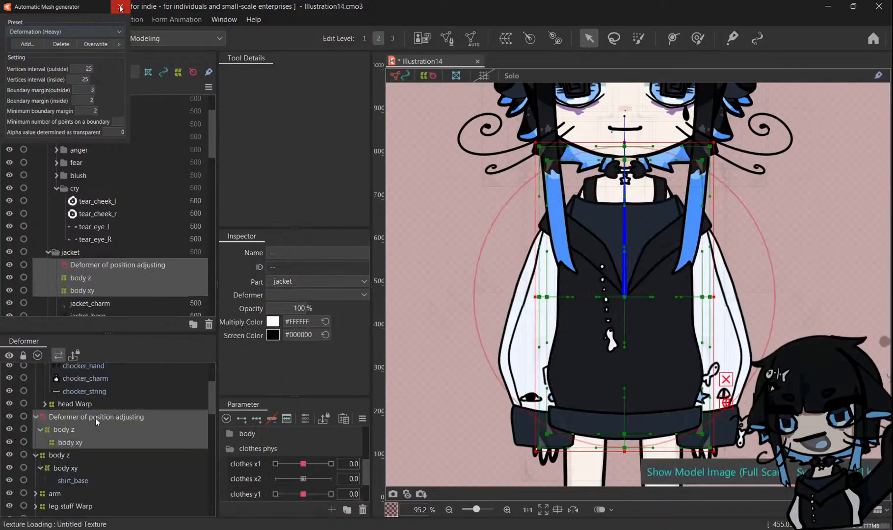
Delete the pasted position-adjusting deformer and parent jacket_charm and jacket_base to the jacket's body xy deformer.
{"action": "left_click", "coordinate": [94, 418]}
{"action": "key", "text": "Delete"}
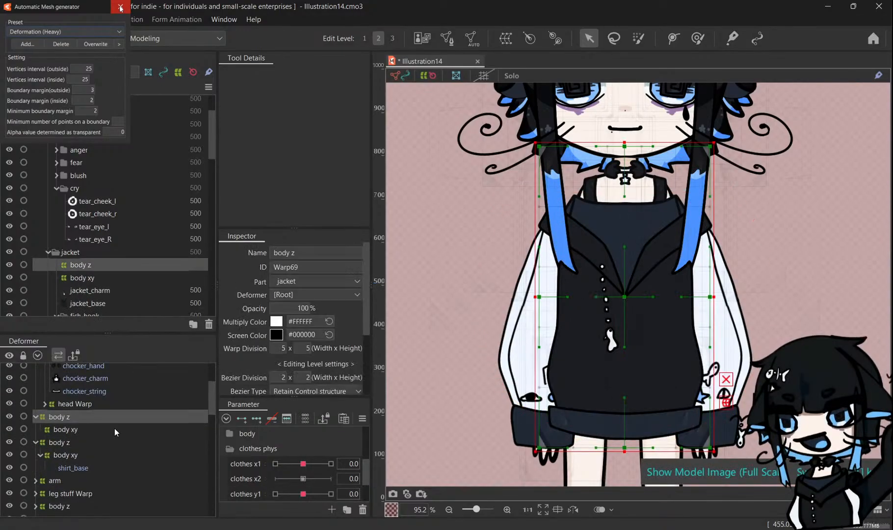
{"action": "left_click", "coordinate": [114, 429], "text": "shift"}
{"action": "scroll", "coordinate": [101, 251], "scroll_direction": "down", "scroll_amount": 1}
{"action": "left_click", "coordinate": [105, 258]}
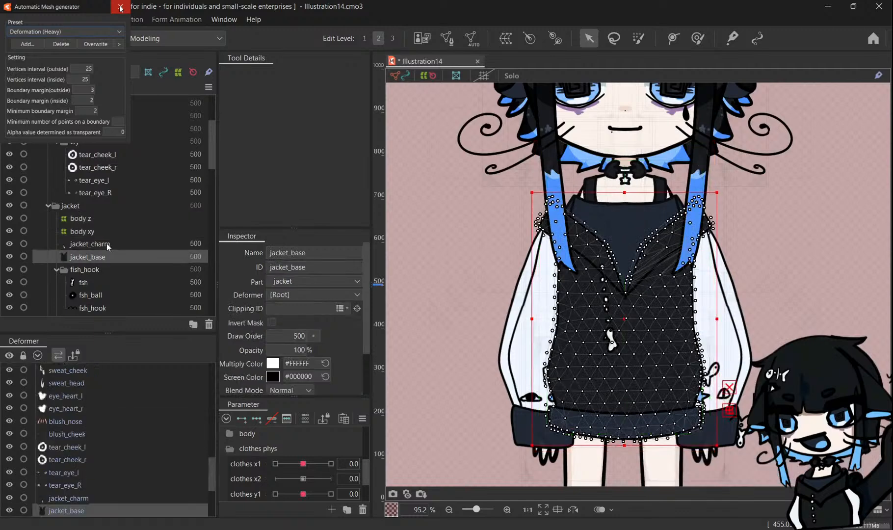
{"action": "left_click", "coordinate": [107, 246], "text": "shift"}
{"action": "left_click_drag", "start_coordinate": [107, 245], "coordinate": [107, 230]}
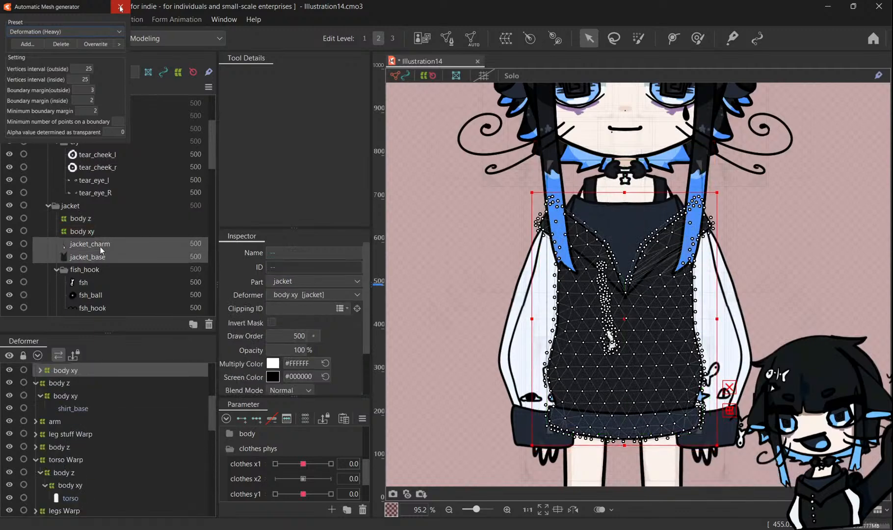
Check the body parameters, expand the jacket's body xy deformer, and select jacket_charm inside it.
{"action": "scroll", "coordinate": [88, 417], "scroll_direction": "up", "scroll_amount": 3}
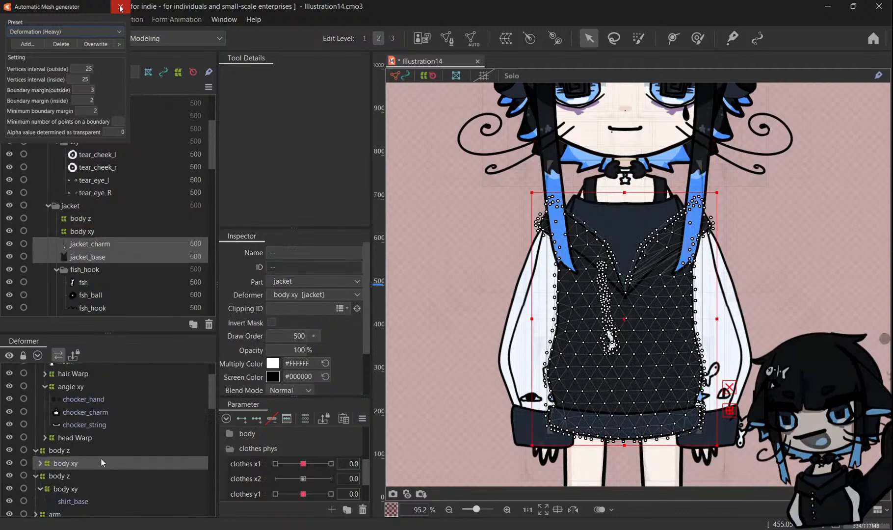
{"action": "scroll", "coordinate": [250, 451], "scroll_direction": "up", "scroll_amount": 2}
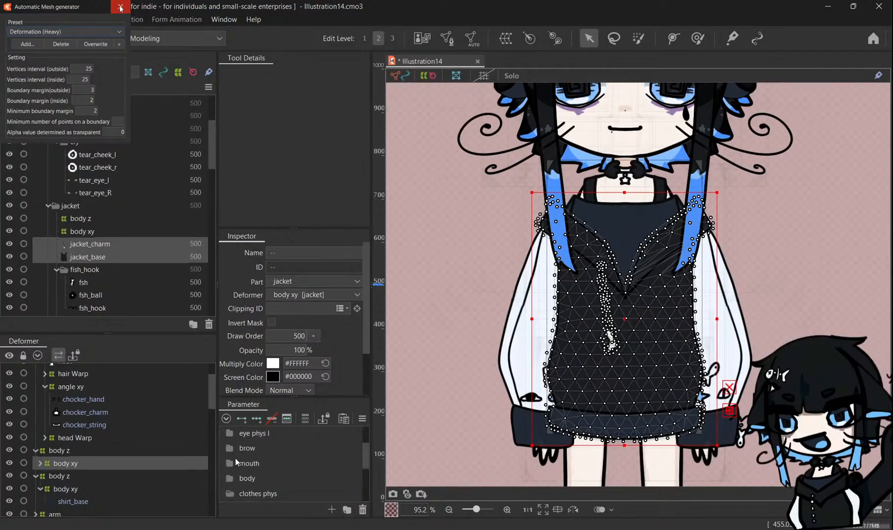
{"action": "scroll", "coordinate": [235, 458], "scroll_direction": "down", "scroll_amount": 3}
{"action": "left_click_drag", "start_coordinate": [303, 446], "coordinate": [303, 478]}
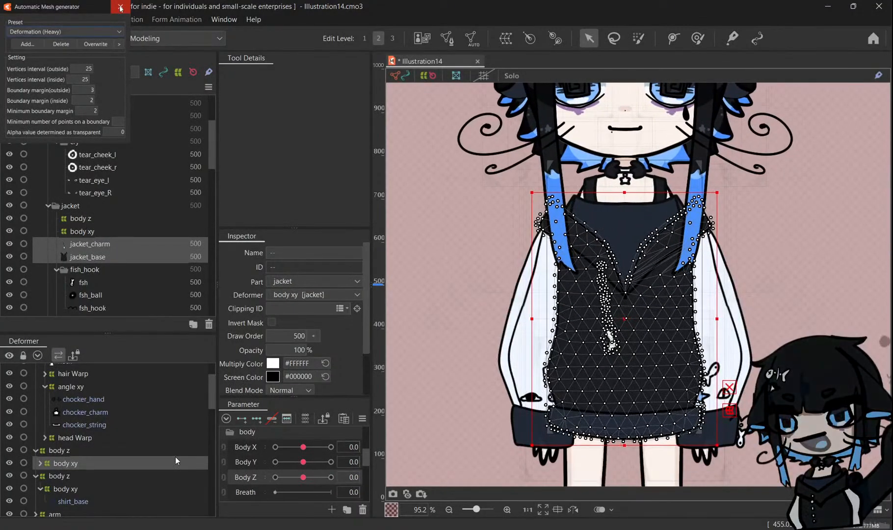
{"action": "left_click", "coordinate": [39, 463]}
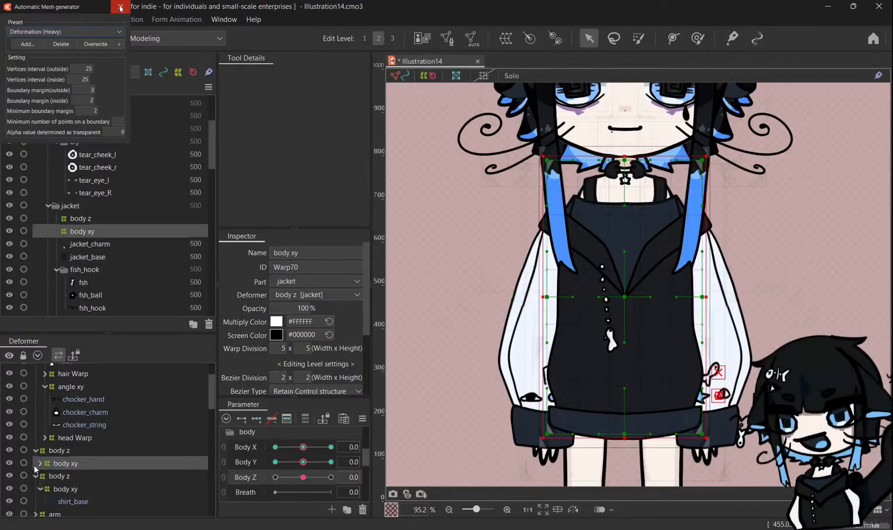
{"action": "left_click", "coordinate": [68, 476]}
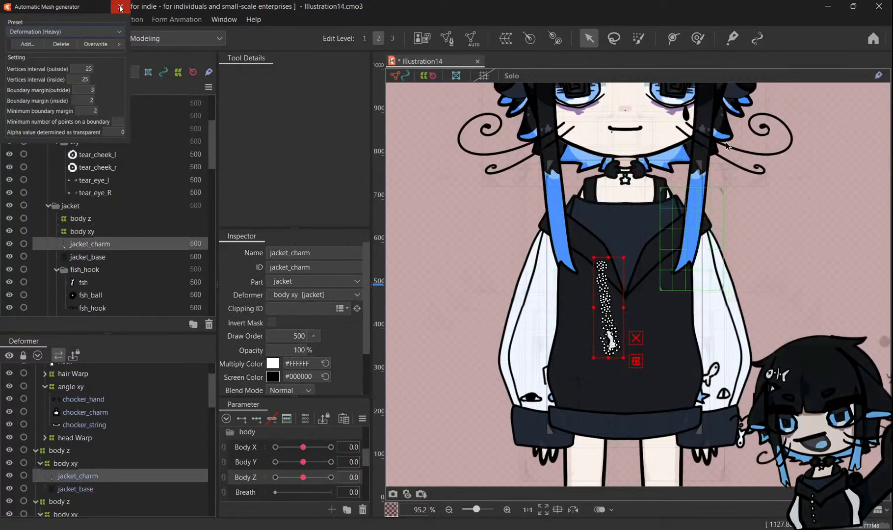
Add clothes x1 keyforms to jacket_charm and bend its lower end sideways at 1.0 and oppositely at -1.0 using a 360.2 px deform brush.
{"action": "left_click", "coordinate": [697, 38]}
{"action": "scroll", "coordinate": [641, 296], "scroll_direction": "up", "scroll_amount": 5}
{"action": "scroll", "coordinate": [268, 451], "scroll_direction": "down", "scroll_amount": 6}
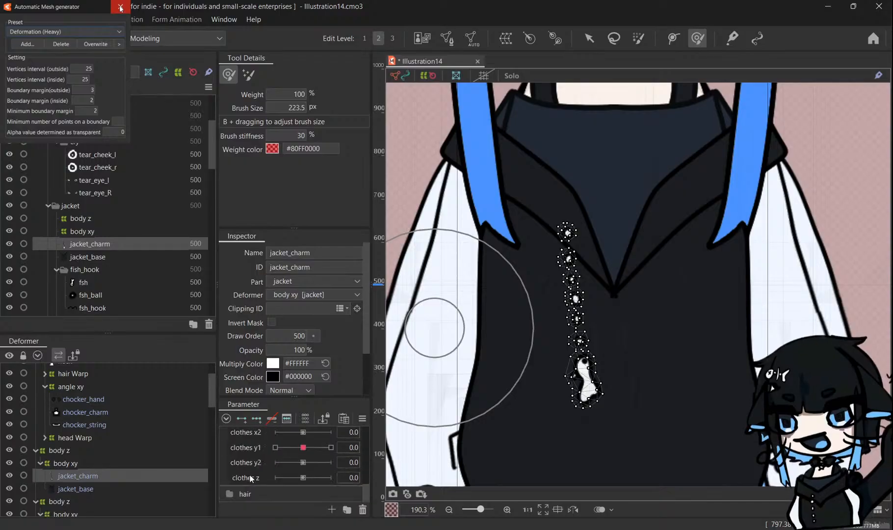
{"action": "left_click", "coordinate": [255, 467]}
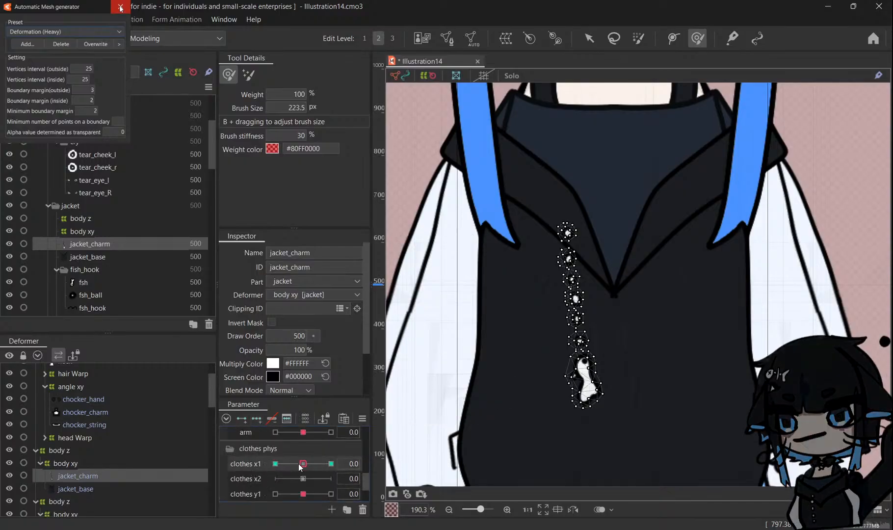
{"action": "key", "text": "b"}
{"action": "mouse_move", "coordinate": [508, 337]}
{"action": "left_mouse_down"}
{"action": "mouse_move", "coordinate": [560, 342]}
{"action": "mouse_move", "coordinate": [604, 363]}
{"action": "left_mouse_up"}
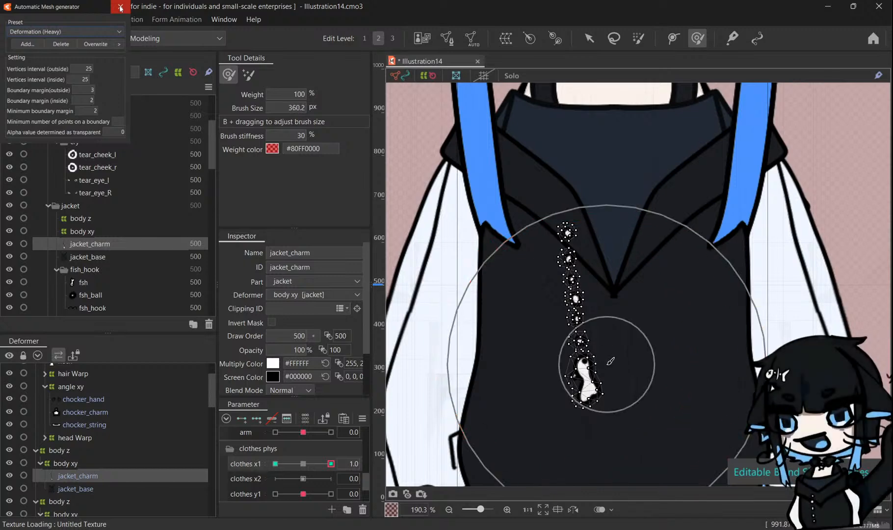
{"action": "left_click_drag", "start_coordinate": [593, 422], "coordinate": [612, 416]}
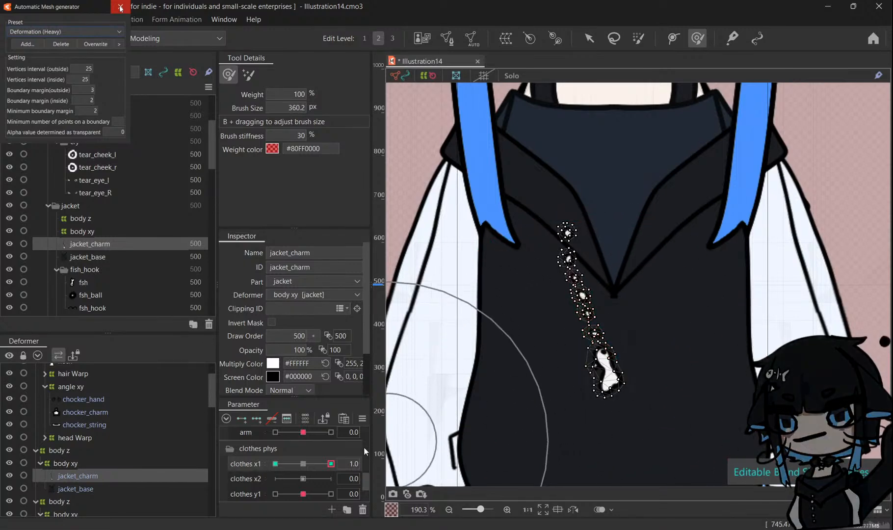
{"action": "mouse_move", "coordinate": [335, 464]}
{"action": "left_mouse_down"}
{"action": "mouse_move", "coordinate": [265, 460]}
{"action": "mouse_move", "coordinate": [255, 438]}
{"action": "left_mouse_up"}
{"action": "left_click_drag", "start_coordinate": [571, 422], "coordinate": [544, 417]}
{"action": "left_click_drag", "start_coordinate": [564, 464], "coordinate": [548, 473]}
{"action": "mouse_move", "coordinate": [309, 461]}
{"action": "left_mouse_down"}
{"action": "mouse_move", "coordinate": [266, 458]}
{"action": "mouse_move", "coordinate": [346, 459]}
{"action": "mouse_move", "coordinate": [303, 464]}
{"action": "left_mouse_up"}
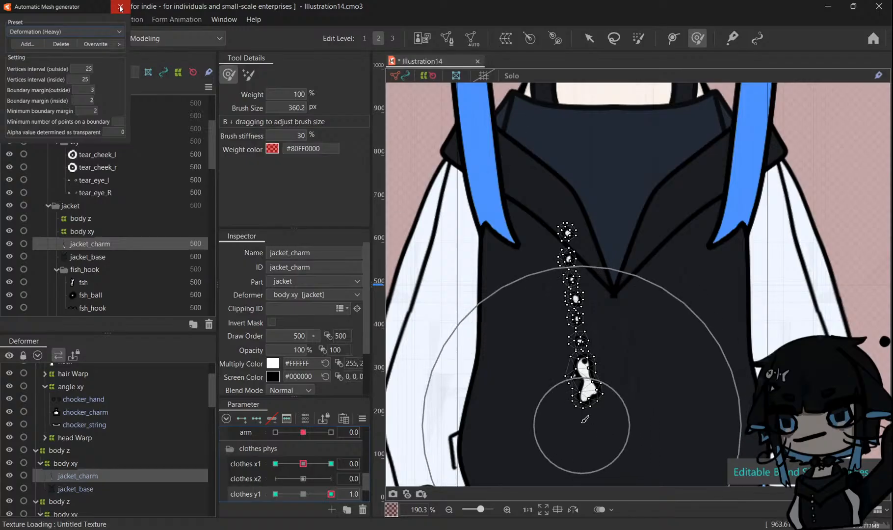
Shape jacket_charm's vertical movement at the 1.0 and -1.0 keys of clothes y1, and return the parameter to 0.
{"action": "mouse_move", "coordinate": [583, 425]}
{"action": "left_mouse_down"}
{"action": "mouse_move", "coordinate": [576, 369]}
{"action": "mouse_move", "coordinate": [599, 354]}
{"action": "mouse_move", "coordinate": [596, 435]}
{"action": "left_mouse_up"}
{"action": "left_click", "coordinate": [275, 494]}
{"action": "scroll", "coordinate": [271, 478], "scroll_direction": "down", "scroll_amount": 1}
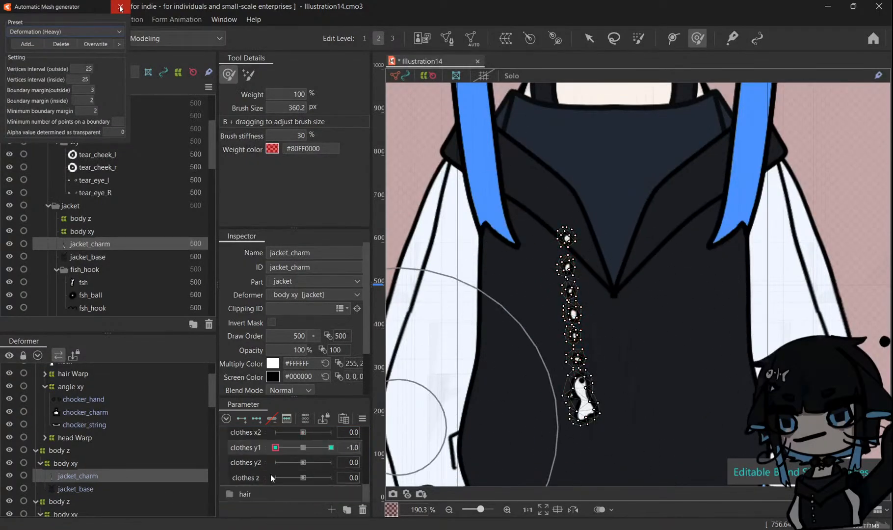
{"action": "left_click", "coordinate": [298, 449]}
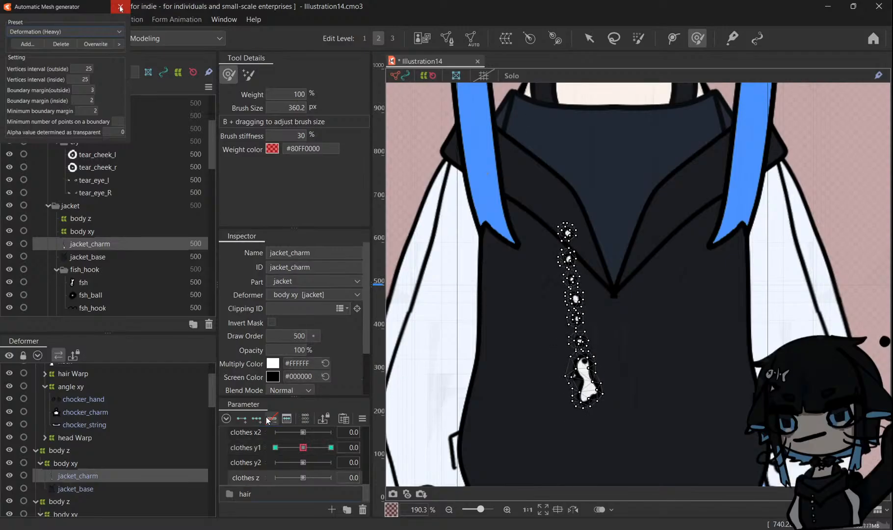
Swing the tip of jacket_charm to opposite sides at the -1.0 and 1.0 keys of clothes z, and return the parameter to 0.
{"action": "mouse_move", "coordinate": [573, 487]}
{"action": "left_mouse_down"}
{"action": "mouse_move", "coordinate": [602, 493]}
{"action": "mouse_move", "coordinate": [641, 464]}
{"action": "left_mouse_up"}
{"action": "mouse_move", "coordinate": [553, 469]}
{"action": "left_mouse_down"}
{"action": "mouse_move", "coordinate": [547, 492]}
{"action": "mouse_move", "coordinate": [512, 474]}
{"action": "mouse_move", "coordinate": [482, 483]}
{"action": "mouse_move", "coordinate": [476, 461]}
{"action": "left_mouse_up"}
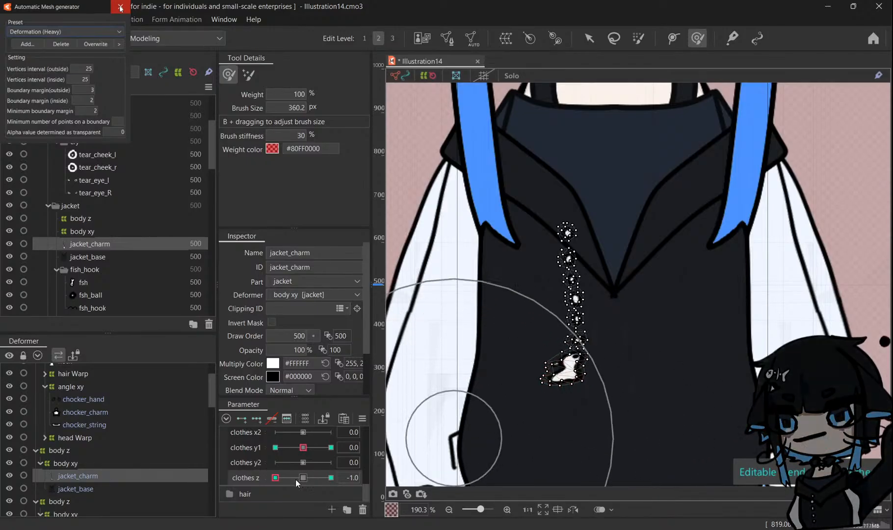
{"action": "left_click", "coordinate": [331, 477]}
{"action": "mouse_move", "coordinate": [688, 428]}
{"action": "left_mouse_down"}
{"action": "mouse_move", "coordinate": [729, 418]}
{"action": "mouse_move", "coordinate": [722, 389]}
{"action": "left_mouse_up"}
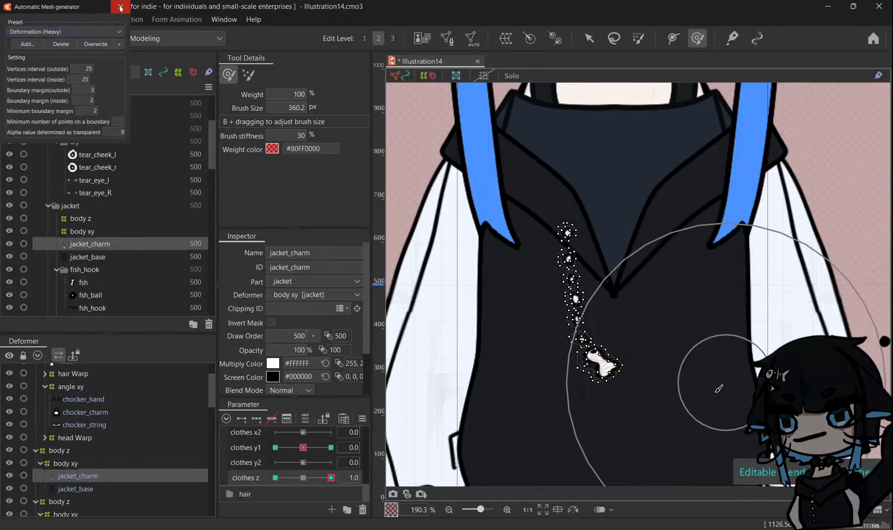
{"action": "mouse_move", "coordinate": [275, 477]}
{"action": "left_mouse_down"}
{"action": "mouse_move", "coordinate": [328, 478]}
{"action": "mouse_move", "coordinate": [303, 484]}
{"action": "left_mouse_up"}
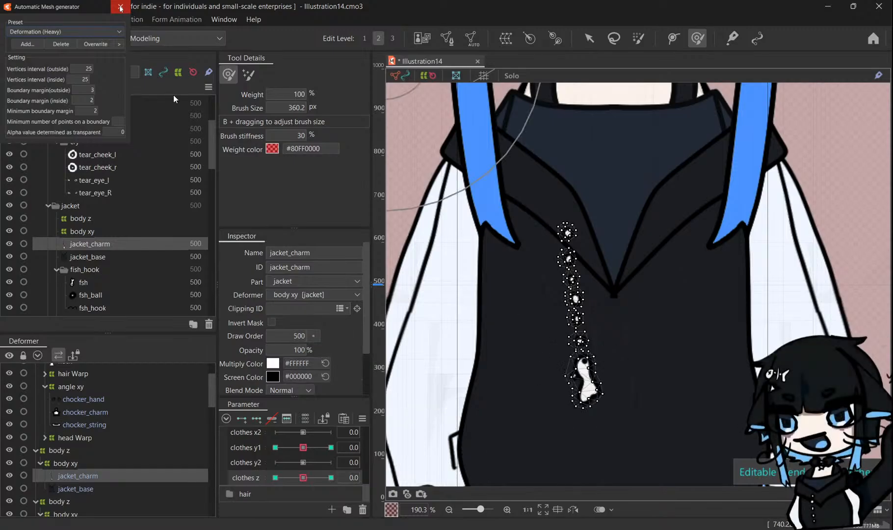
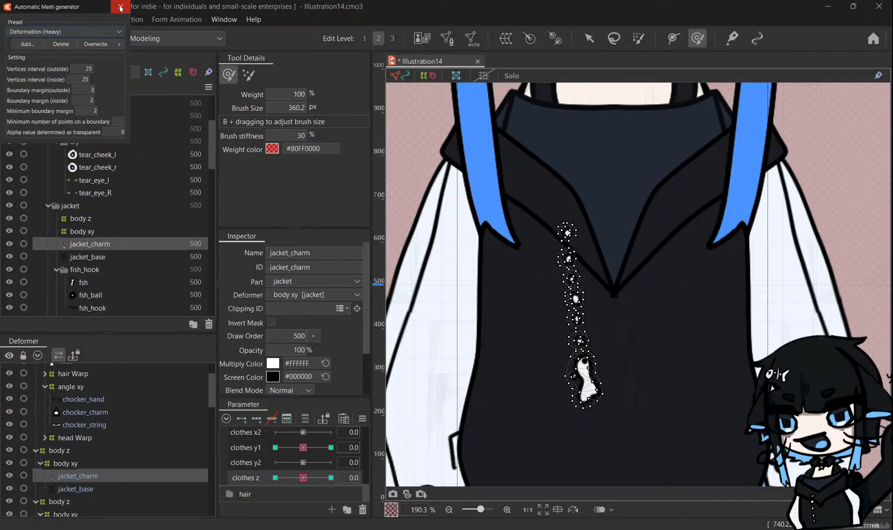
Close the automatic mesh generator and preview the jacket charm's motion in Physics Settings.
{"action": "left_click", "coordinate": [120, 7]}
{"action": "left_click", "coordinate": [120, 7]}
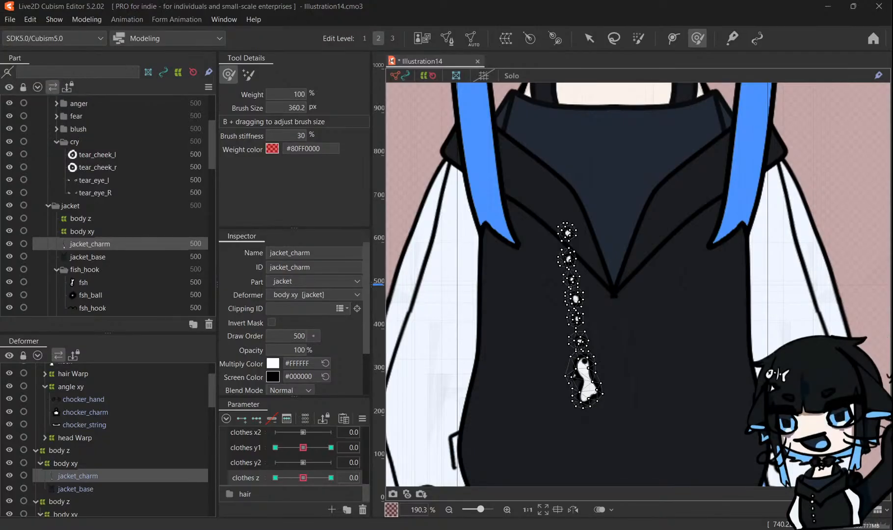
{"action": "key", "text": "alt+Tab"}
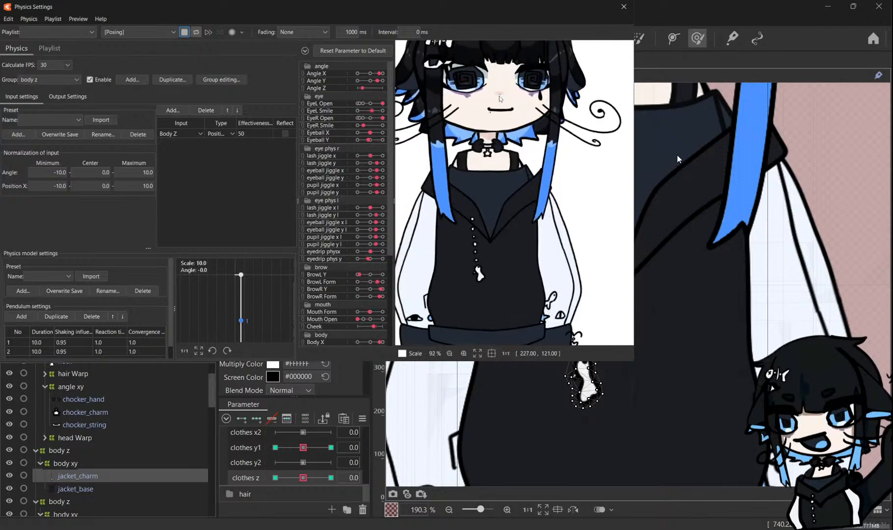
{"action": "scroll", "coordinate": [446, 248], "scroll_direction": "up", "scroll_amount": 3}
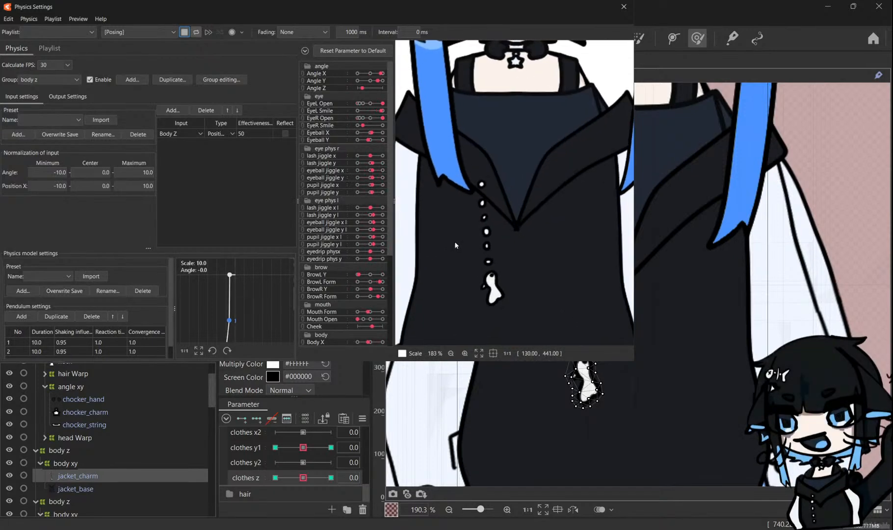
{"action": "scroll", "coordinate": [454, 241], "scroll_direction": "down", "scroll_amount": 4}
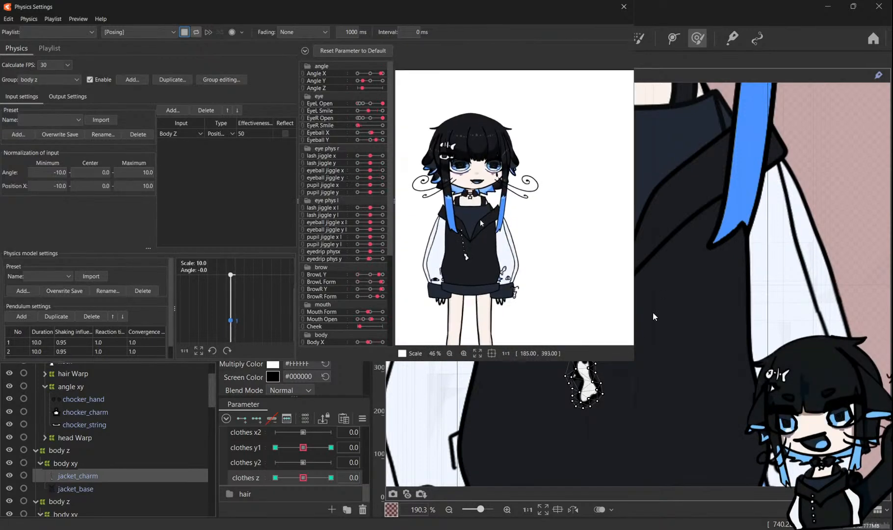
{"action": "left_click", "coordinate": [624, 6]}
{"action": "scroll", "coordinate": [638, 239], "scroll_direction": "down", "scroll_amount": 2}
{"action": "left_click", "coordinate": [589, 38]}
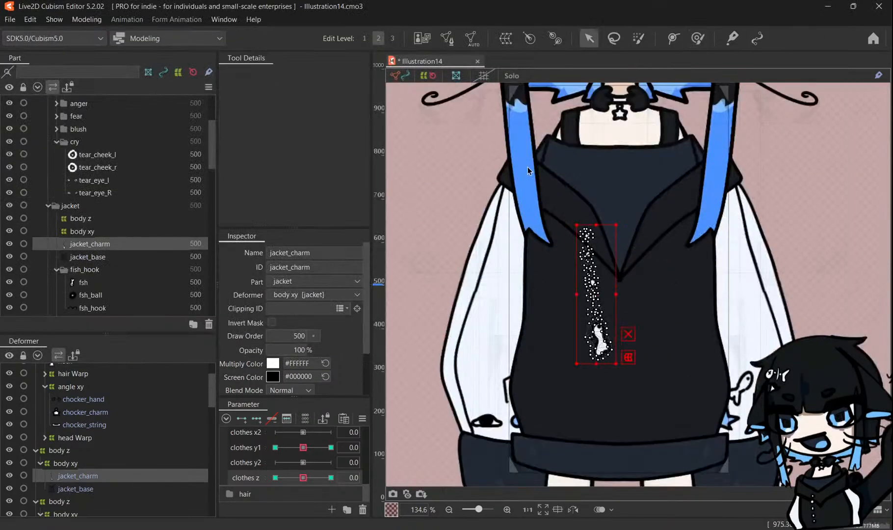
{"action": "left_click", "coordinate": [539, 383]}
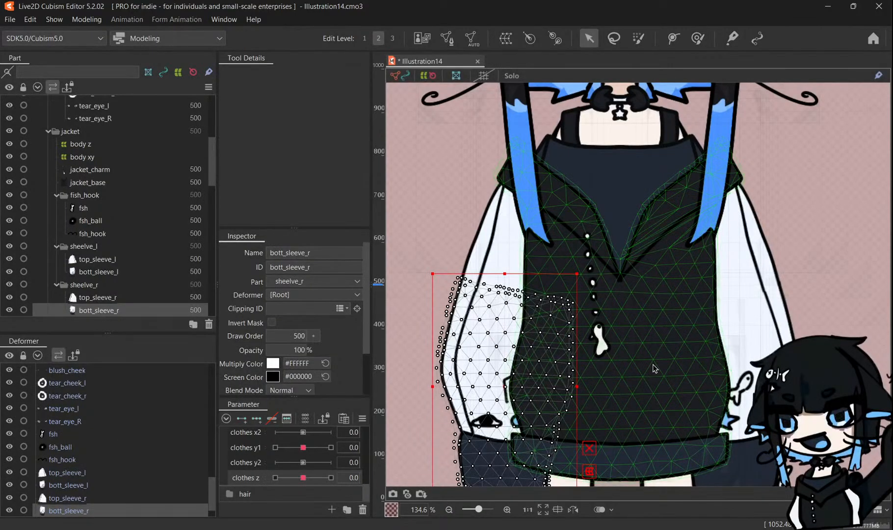
{"action": "scroll", "coordinate": [85, 421], "scroll_direction": "down", "scroll_amount": 1}
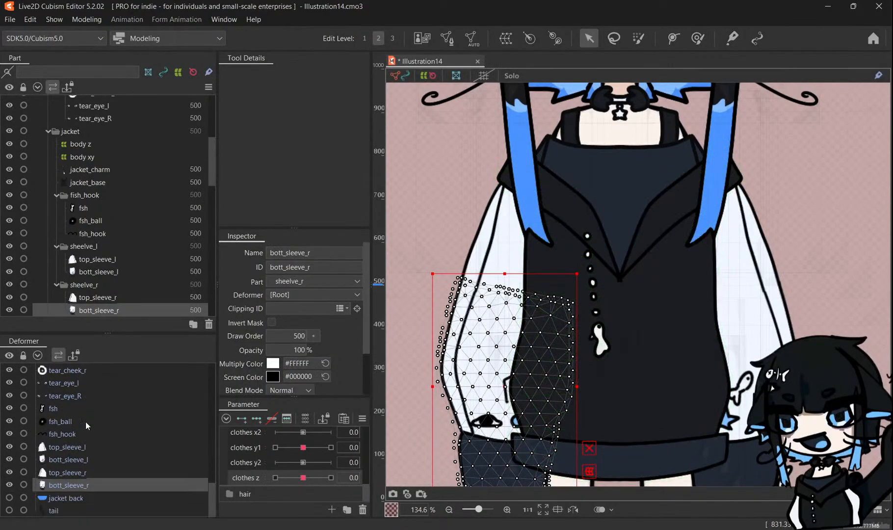
{"action": "left_click", "coordinate": [91, 397]}
{"action": "left_click", "coordinate": [89, 420]}
{"action": "left_click", "coordinate": [92, 409]}
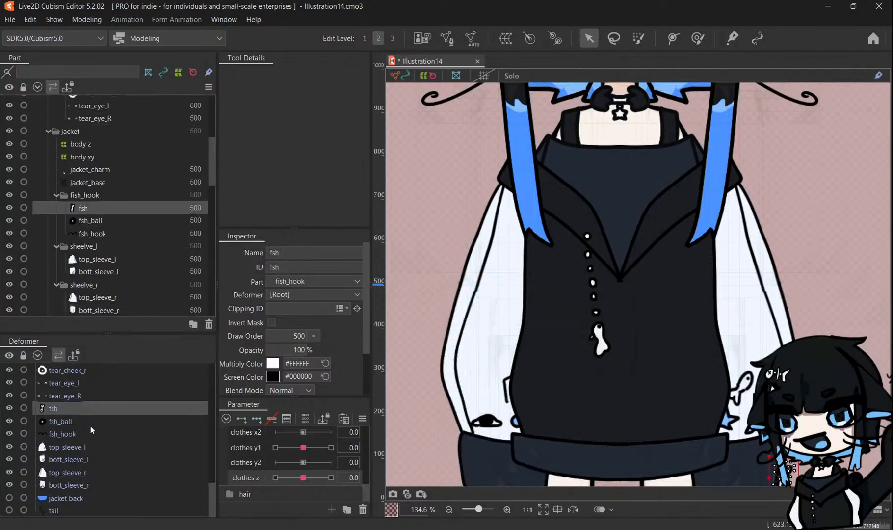
{"action": "left_click", "coordinate": [90, 422], "text": "shift"}
{"action": "left_click", "coordinate": [95, 447], "text": "shift"}
{"action": "left_click", "coordinate": [90, 485], "text": "shift"}
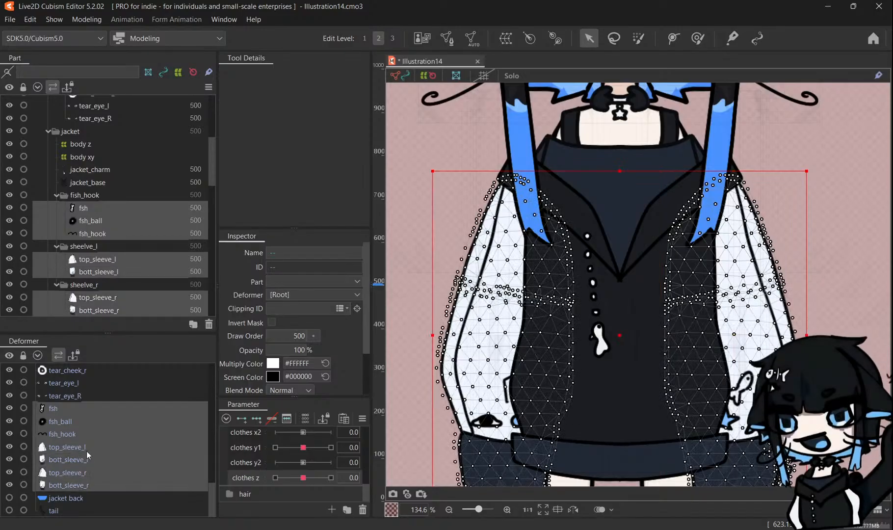
Collapse the fish_hook, sheelve_l and sheelve_r part folders and move all three from jacket into the arms part.
{"action": "left_click", "coordinate": [56, 195]}
{"action": "left_click", "coordinate": [87, 182]}
{"action": "left_click", "coordinate": [85, 195]}
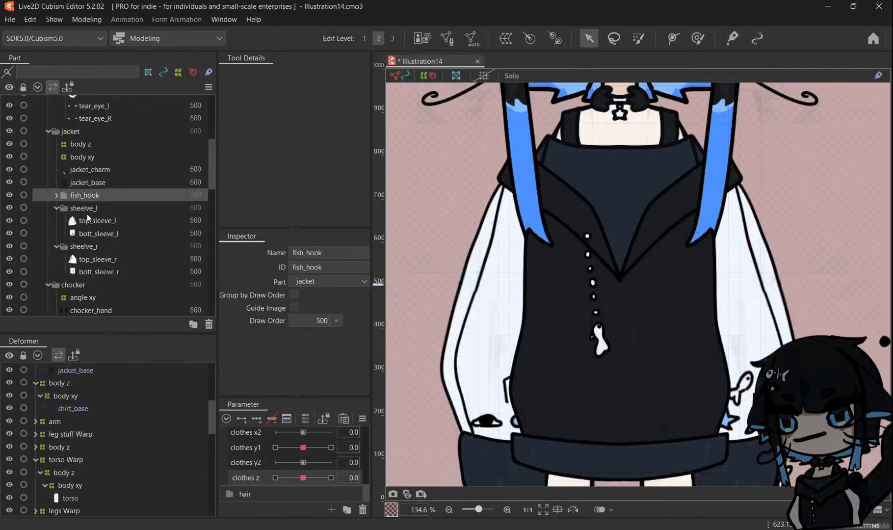
{"action": "left_click", "coordinate": [56, 207]}
{"action": "left_click", "coordinate": [56, 208]}
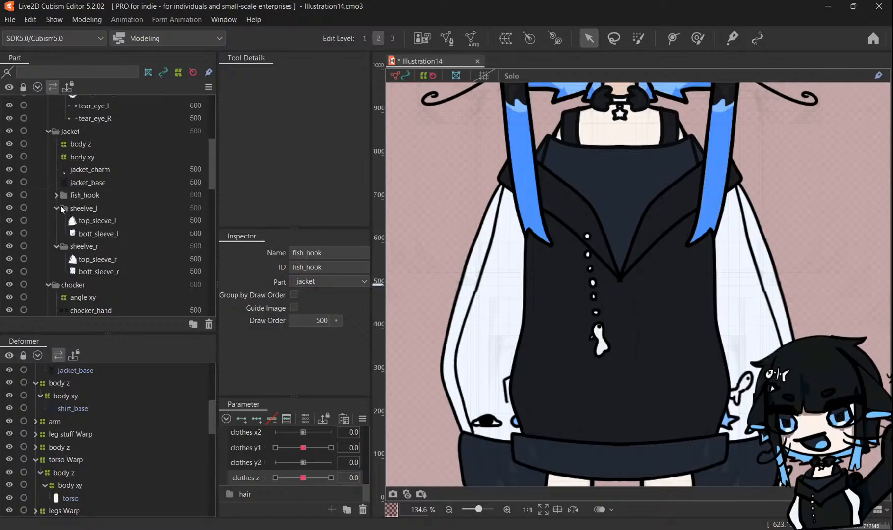
{"action": "left_click", "coordinate": [56, 208]}
{"action": "left_click", "coordinate": [57, 220]}
{"action": "left_click", "coordinate": [94, 224], "text": "shift"}
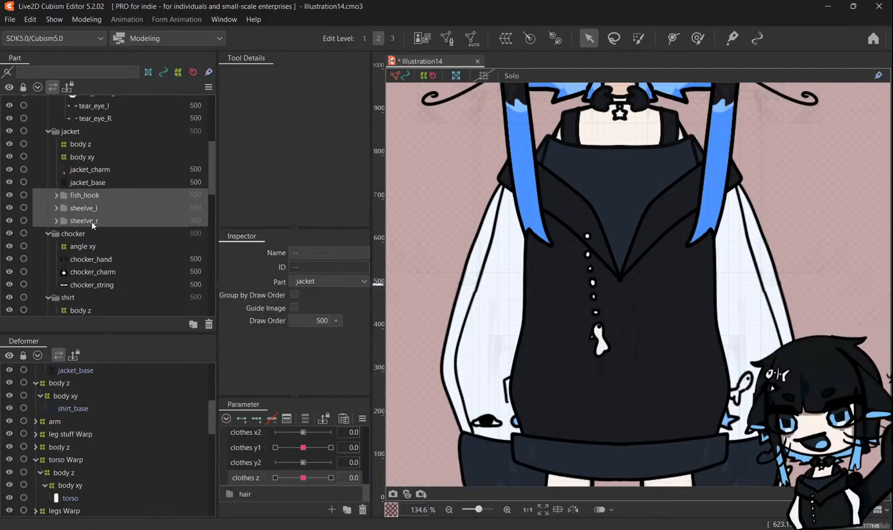
{"action": "left_click_drag", "start_coordinate": [93, 224], "coordinate": [96, 274]}
Select top_sleeve_r and bott_sleeve_r and create a parent warp deformer named body xy for them in the sheelve_r part.
{"action": "scroll", "coordinate": [485, 123], "scroll_direction": "down", "scroll_amount": 2}
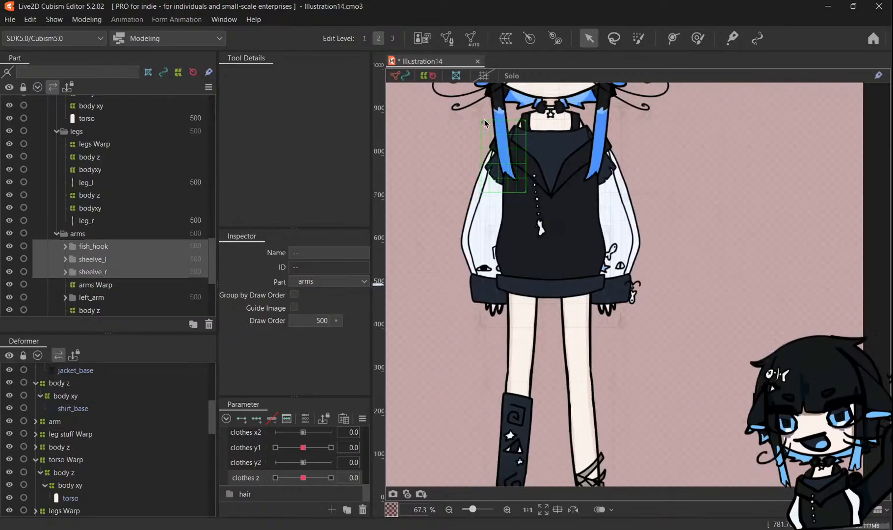
{"action": "scroll", "coordinate": [508, 204], "scroll_direction": "up", "scroll_amount": 2}
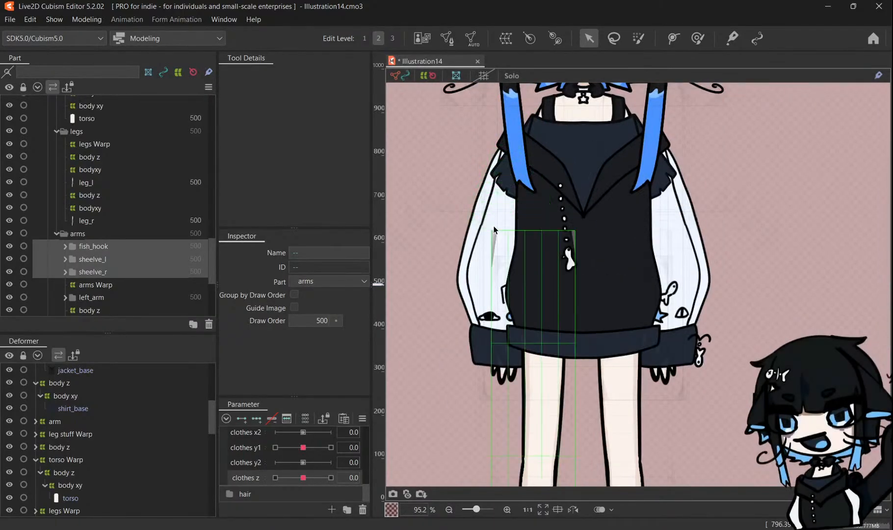
{"action": "left_click", "coordinate": [495, 231]}
{"action": "left_click", "coordinate": [491, 212]}
{"action": "scroll", "coordinate": [489, 210], "scroll_direction": "up", "scroll_amount": 1}
{"action": "scroll", "coordinate": [83, 261], "scroll_direction": "down", "scroll_amount": 1}
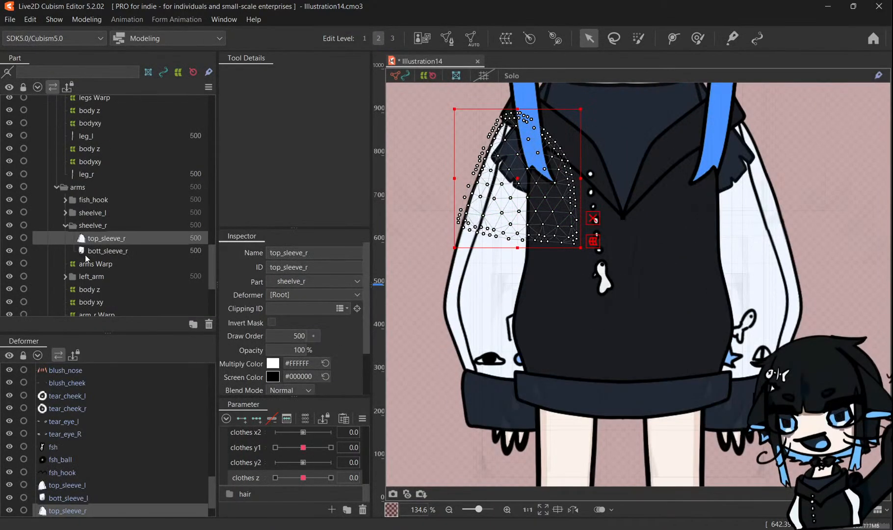
{"action": "left_click", "coordinate": [93, 250], "text": "ctrl"}
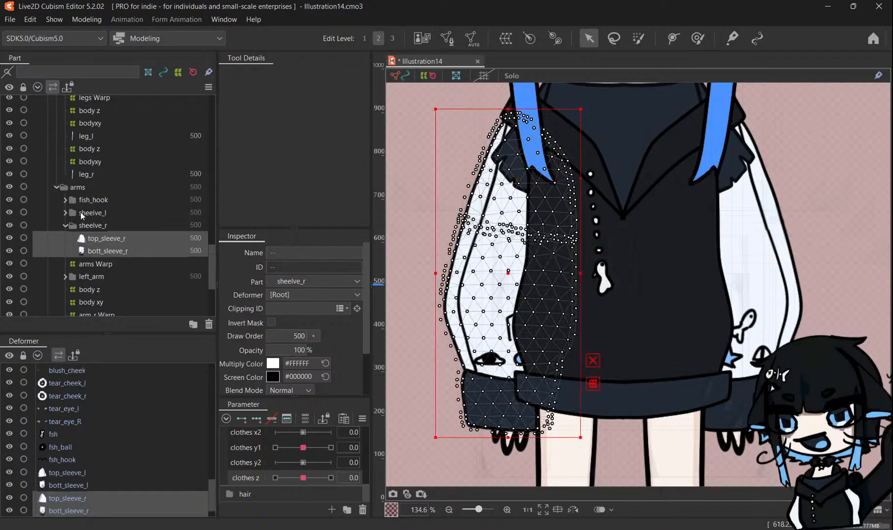
{"action": "left_click", "coordinate": [508, 42]}
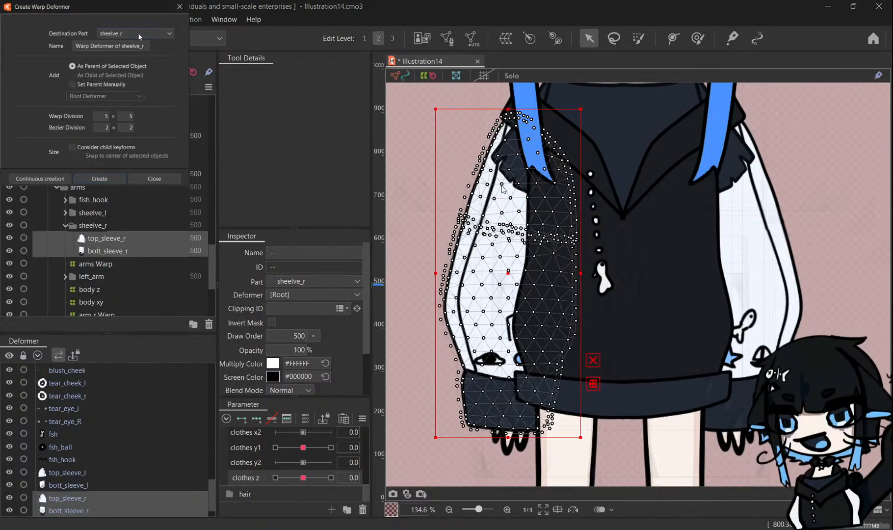
{"action": "triple_click", "coordinate": [140, 45]}
{"action": "type", "text": "body xy"}
{"action": "key", "text": "Return"}
Add two more nested parent warp deformers above the right sleeve's body xy deformer, named body z and arm.
{"action": "double_click", "coordinate": [95, 46]}
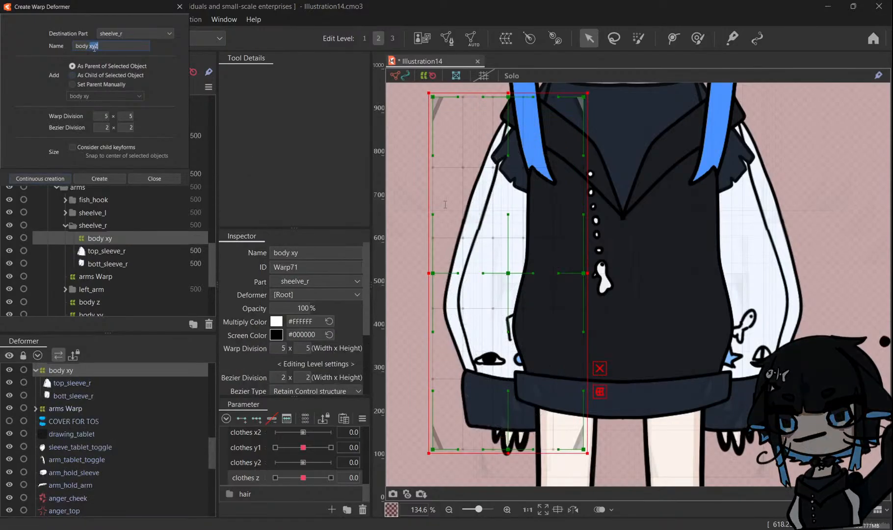
{"action": "type", "text": "z"}
{"action": "left_click", "coordinate": [100, 179]}
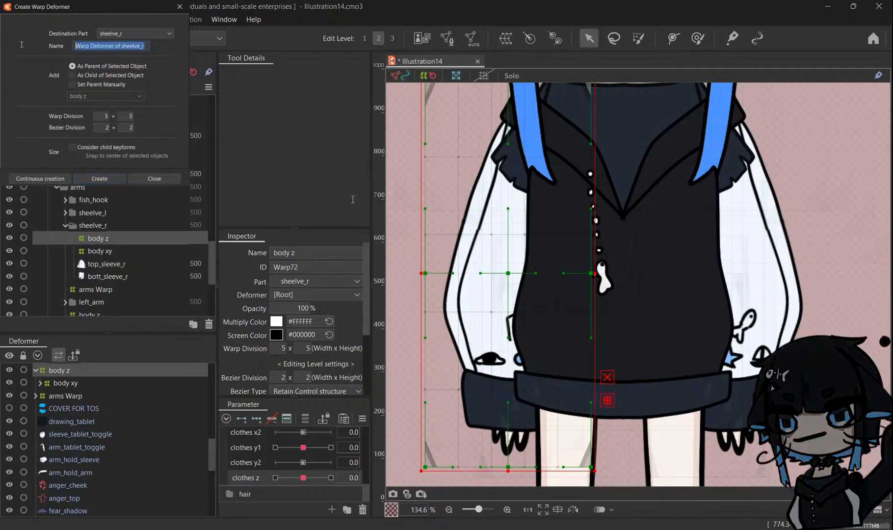
{"action": "type", "text": "arm"}
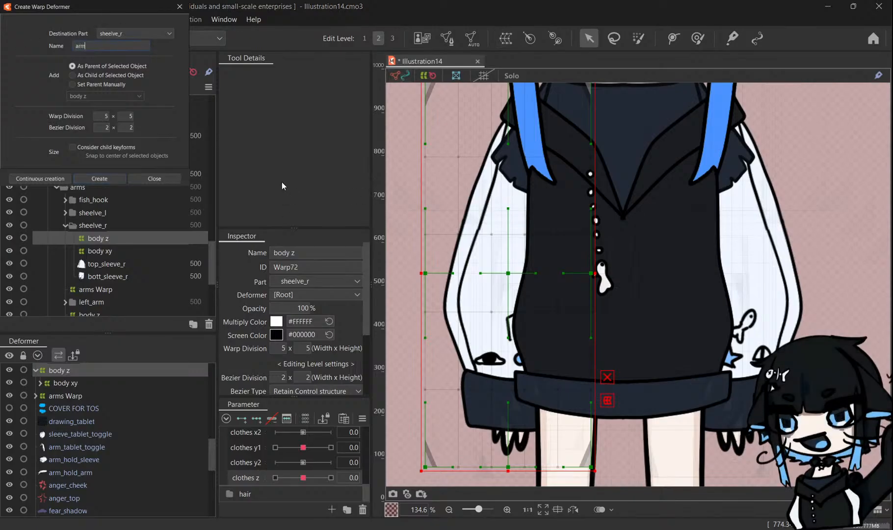
{"action": "left_click", "coordinate": [42, 179]}
Add parent warp deformers named elbow and hand above the right sleeve's arm deformer, and select the body z deformer nested inside.
{"action": "double_click", "coordinate": [117, 46]}
{"action": "type", "text": "elb"}
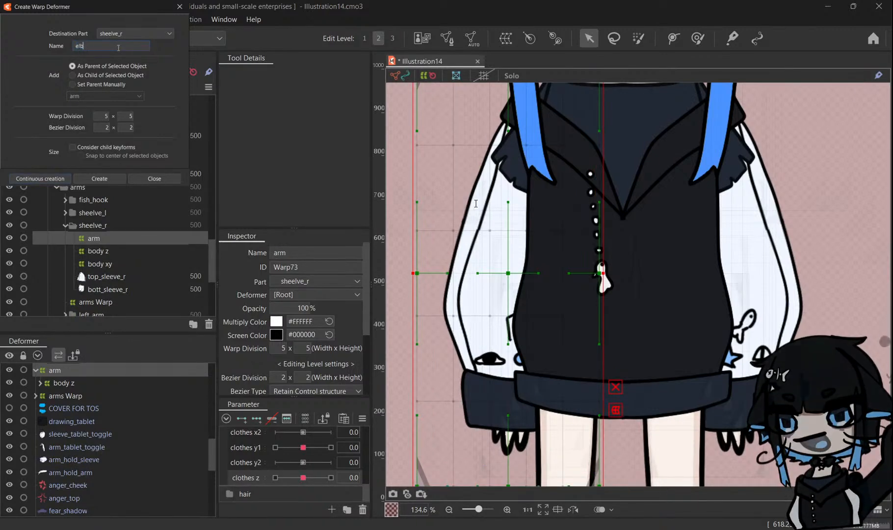
{"action": "type", "text": "ow"}
{"action": "left_click", "coordinate": [46, 178]}
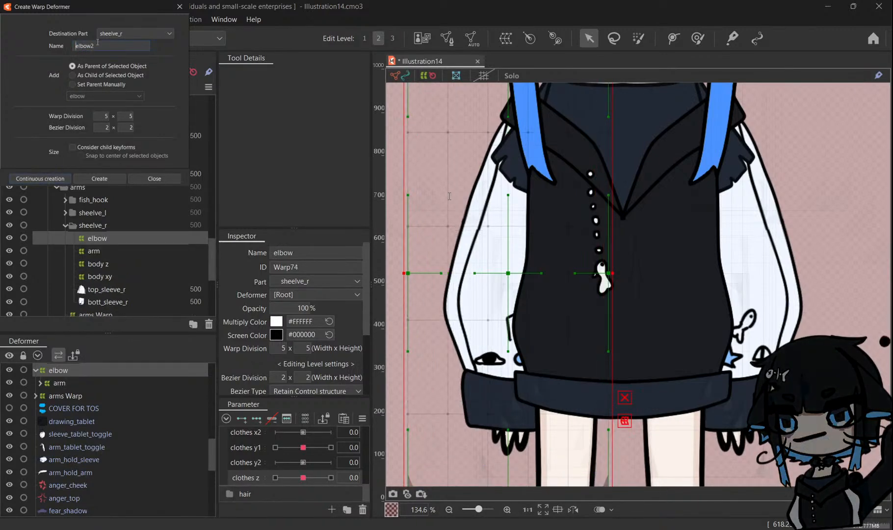
{"action": "left_click", "coordinate": [94, 42]}
{"action": "type", "text": "hand"}
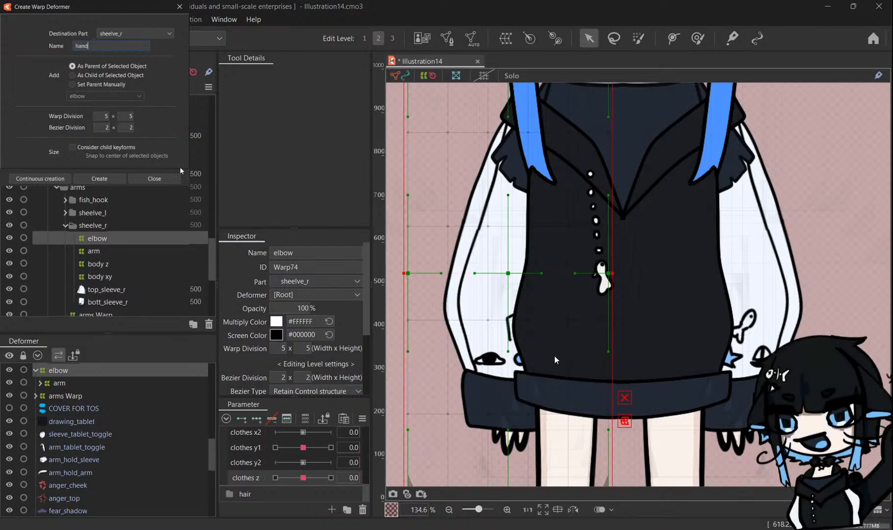
{"action": "left_click", "coordinate": [97, 178]}
{"action": "left_click", "coordinate": [94, 263]}
{"action": "left_click", "coordinate": [97, 276]}
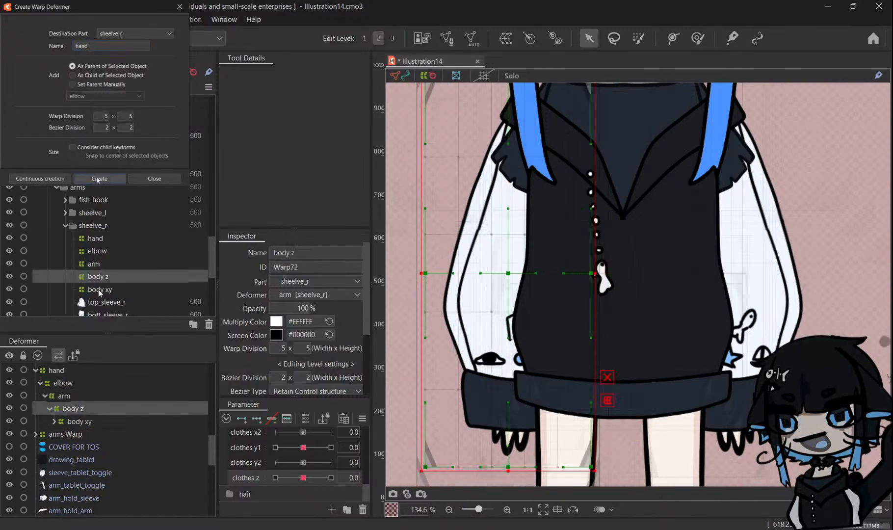
Key the right sleeve's body xy warp on Body X with three keyforms, shifting it slightly right at 10 and left at -10.
{"action": "left_click", "coordinate": [98, 289]}
{"action": "scroll", "coordinate": [264, 432], "scroll_direction": "up", "scroll_amount": 1}
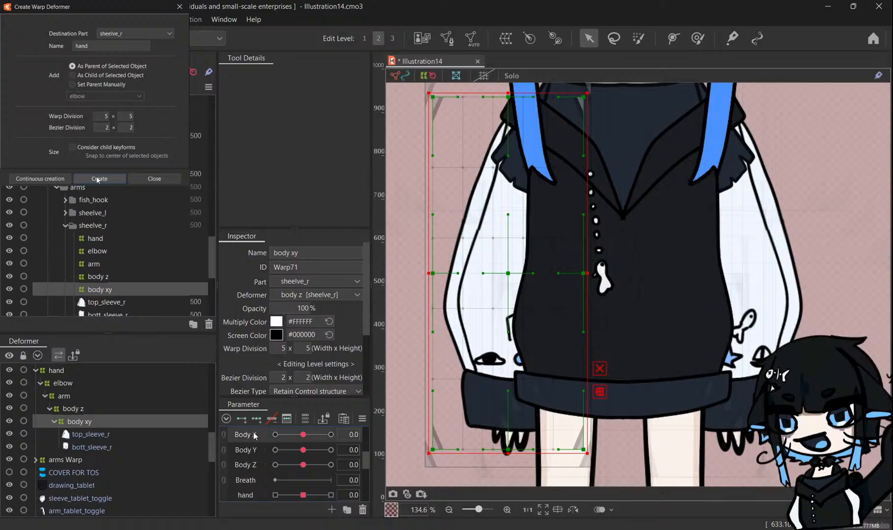
{"action": "left_click_drag", "start_coordinate": [304, 435], "coordinate": [332, 435]}
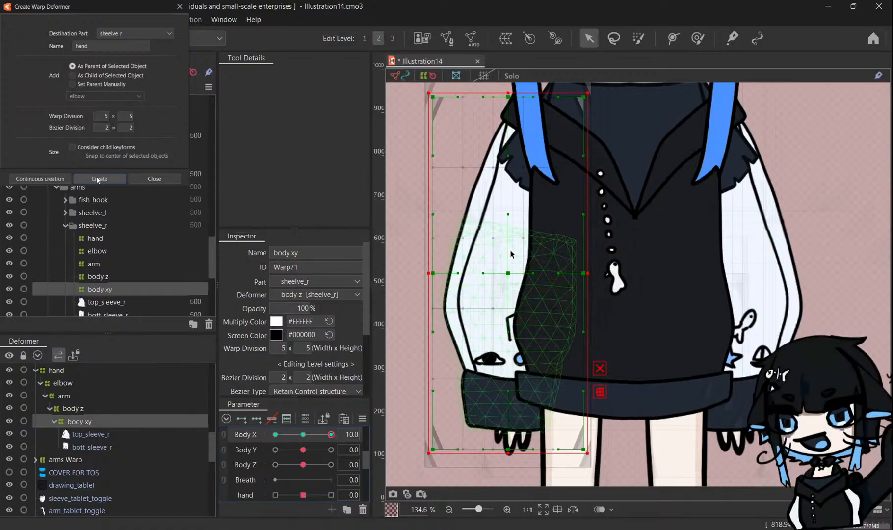
{"action": "left_click_drag", "start_coordinate": [508, 274], "coordinate": [517, 273]}
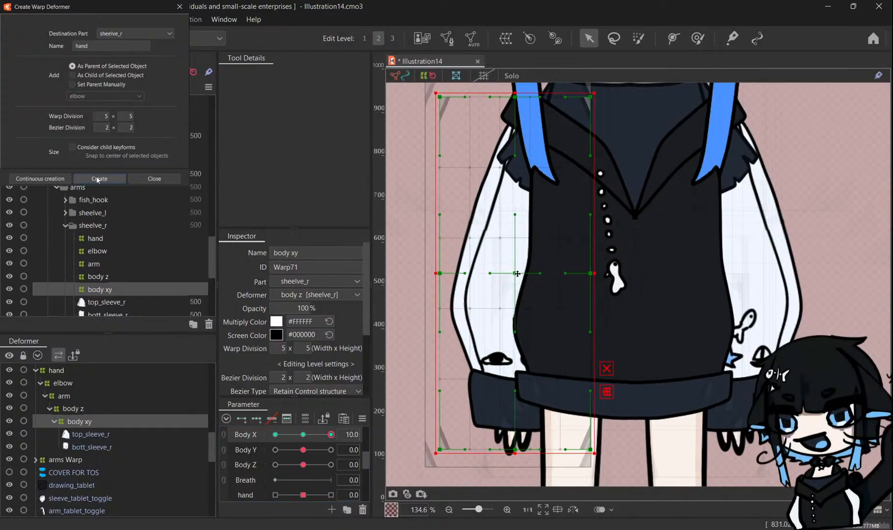
{"action": "left_click_drag", "start_coordinate": [331, 434], "coordinate": [275, 434]}
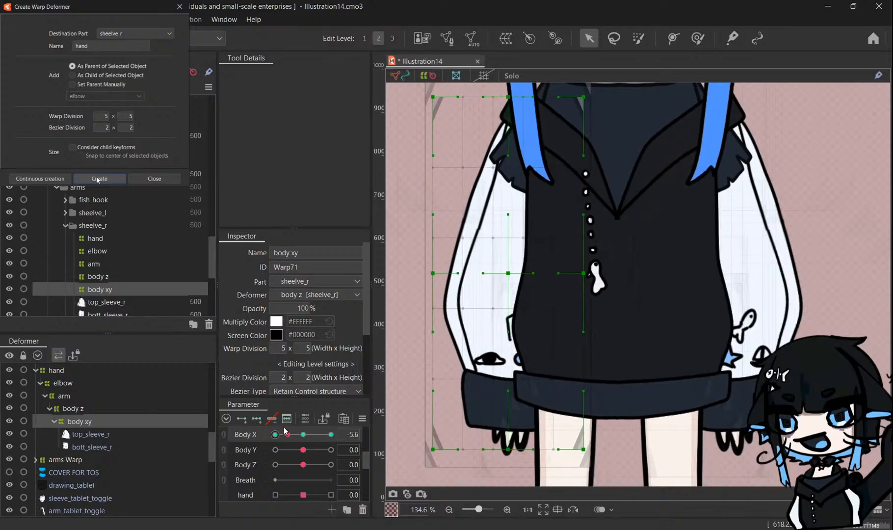
{"action": "left_click_drag", "start_coordinate": [509, 273], "coordinate": [506, 271]}
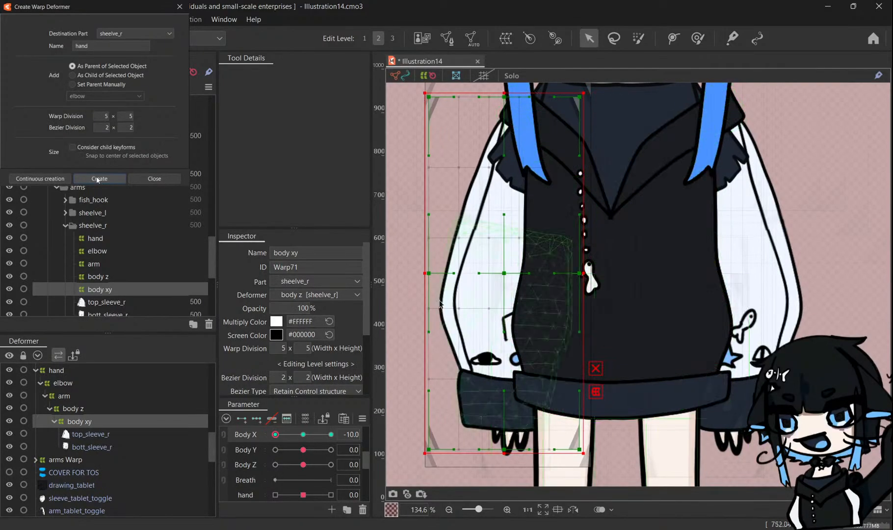
Add three Body Y keyforms to the body xy warp, pulling its lower edge up at 10 and slightly down at -10.
{"action": "left_click_drag", "start_coordinate": [275, 434], "coordinate": [367, 447]}
{"action": "left_click", "coordinate": [258, 420]}
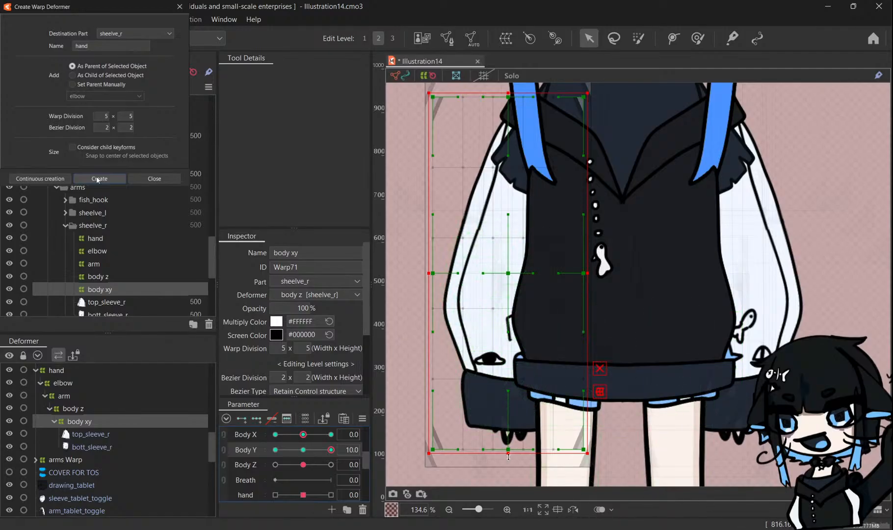
{"action": "left_click_drag", "start_coordinate": [508, 452], "coordinate": [516, 419]}
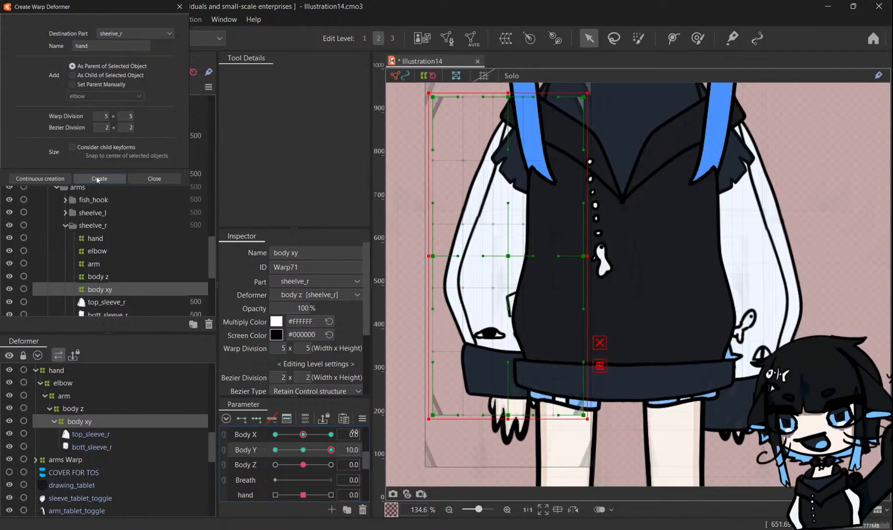
{"action": "left_click_drag", "start_coordinate": [338, 455], "coordinate": [275, 450]}
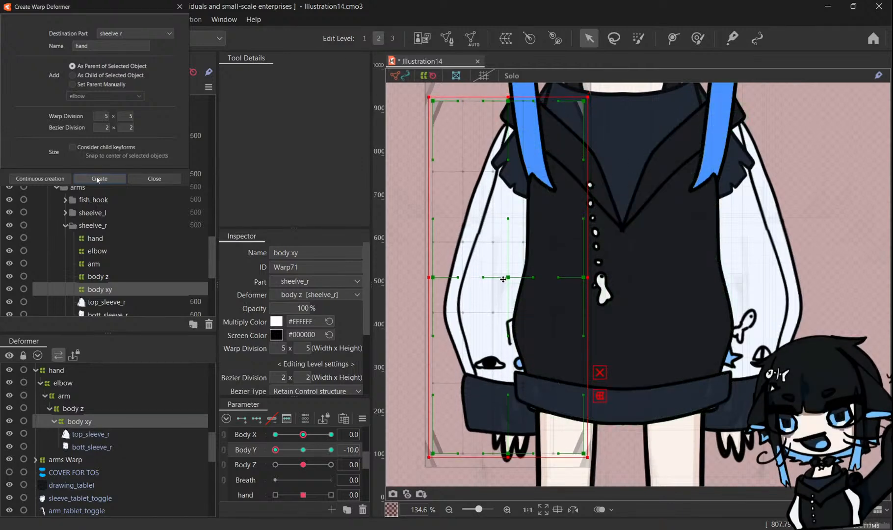
{"action": "left_click_drag", "start_coordinate": [417, 374], "coordinate": [629, 486]}
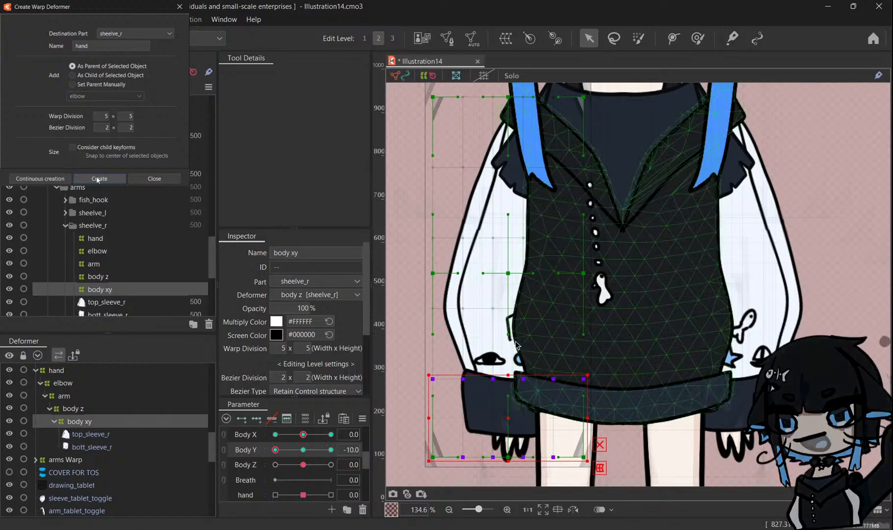
Compare the Body Y extremes, raise the body xy warp's lower edge slightly at 10, and reset Body Y to 0.
{"action": "left_click", "coordinate": [331, 450]}
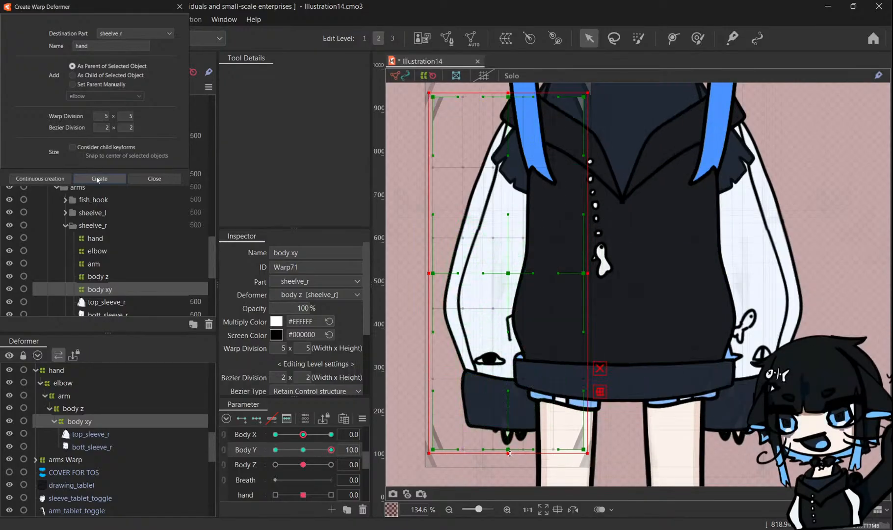
{"action": "left_click", "coordinate": [276, 450]}
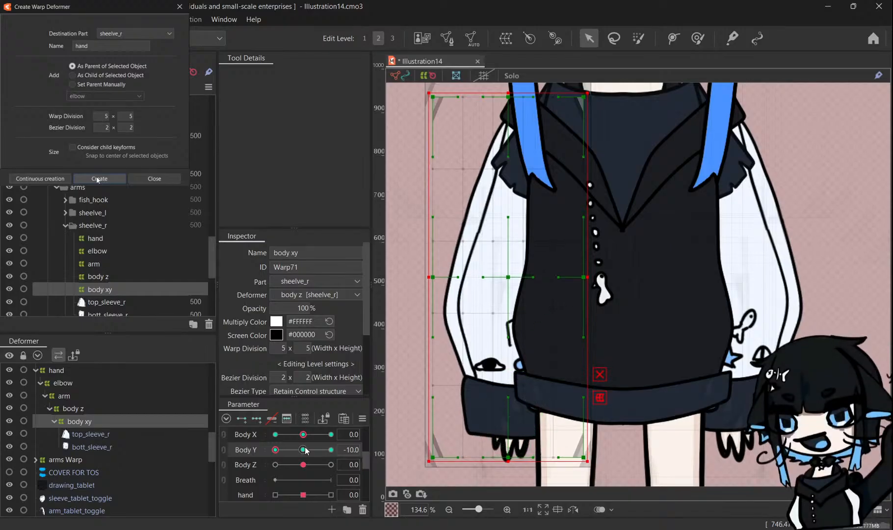
{"action": "left_click", "coordinate": [331, 450]}
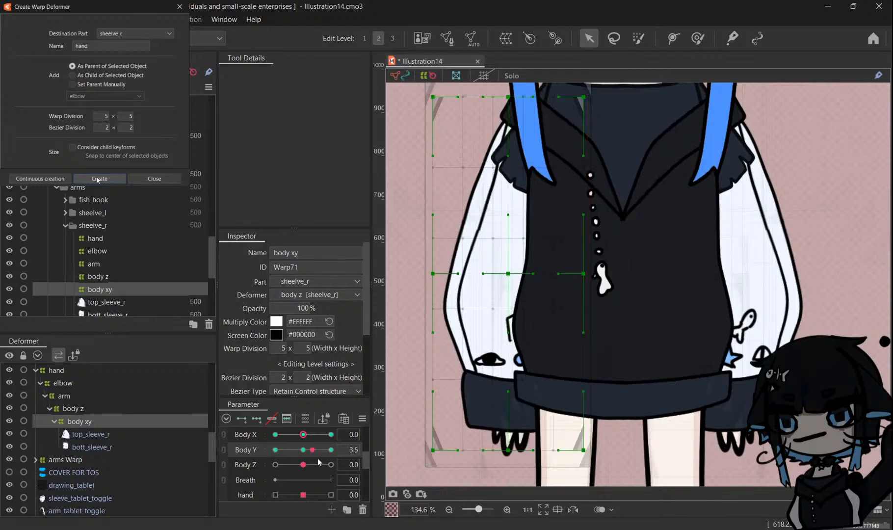
{"action": "left_click_drag", "start_coordinate": [303, 449], "coordinate": [375, 443]}
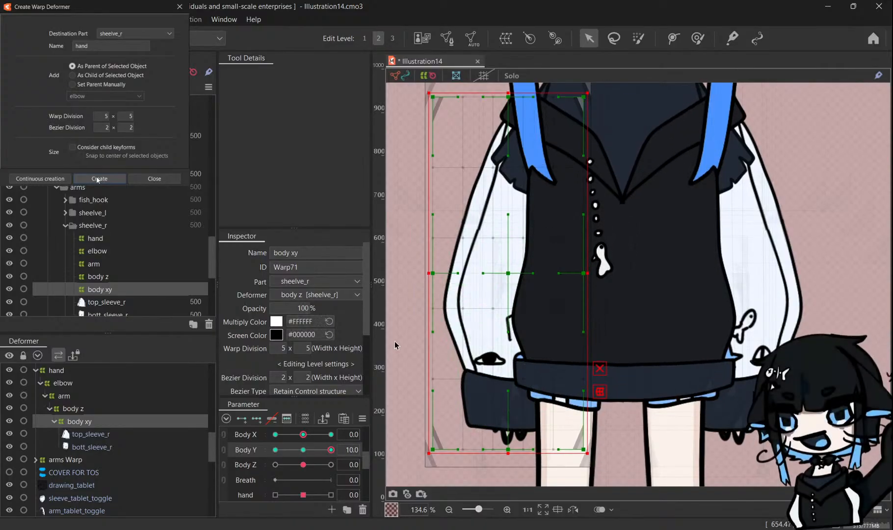
{"action": "left_click_drag", "start_coordinate": [508, 458], "coordinate": [510, 435]}
{"action": "left_click_drag", "start_coordinate": [335, 456], "coordinate": [312, 450]}
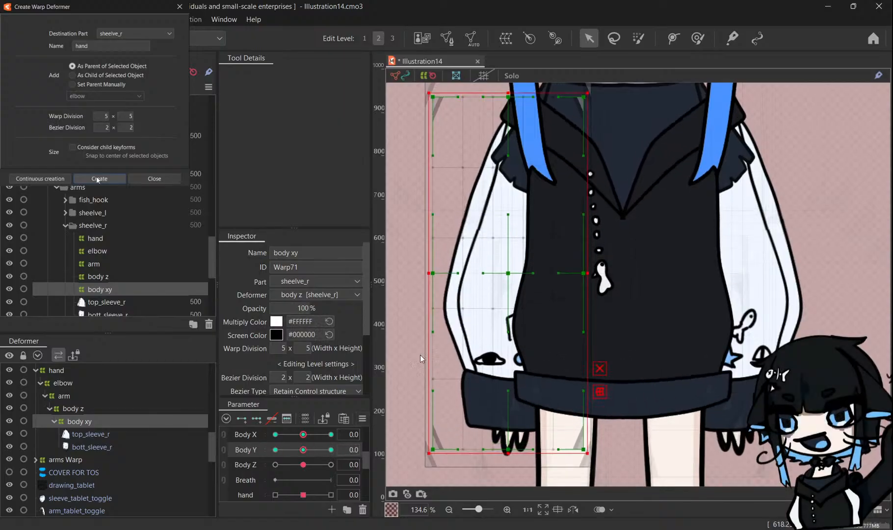
Add three Body Z keyforms to the right sleeve's body z warp, try rotating its upper control points at 10, and undo the rotation.
{"action": "left_click", "coordinate": [142, 409]}
{"action": "left_click_drag", "start_coordinate": [303, 464], "coordinate": [350, 477]}
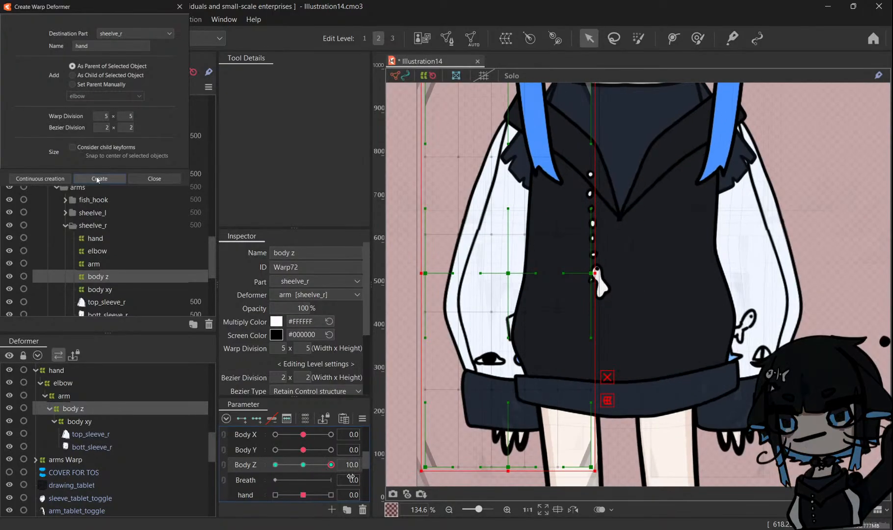
{"action": "scroll", "coordinate": [536, 436], "scroll_direction": "down", "scroll_amount": 2}
{"action": "scroll", "coordinate": [535, 273], "scroll_direction": "up", "scroll_amount": 2}
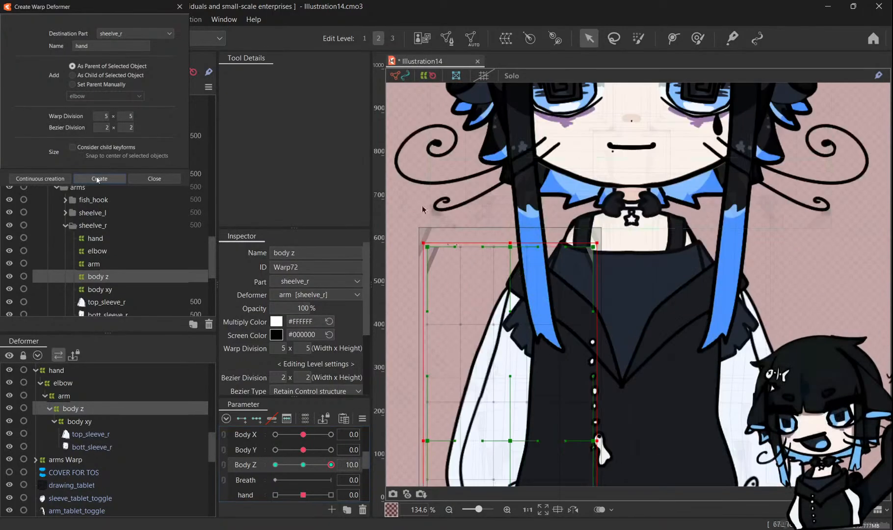
{"action": "left_click_drag", "start_coordinate": [416, 236], "coordinate": [603, 334]}
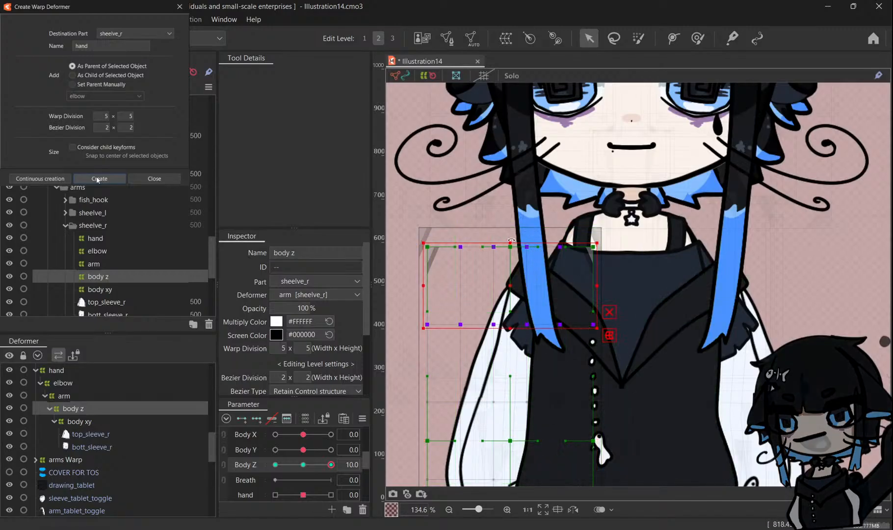
{"action": "left_click_drag", "start_coordinate": [511, 241], "coordinate": [496, 235]}
{"action": "key", "text": "ctrl+z"}
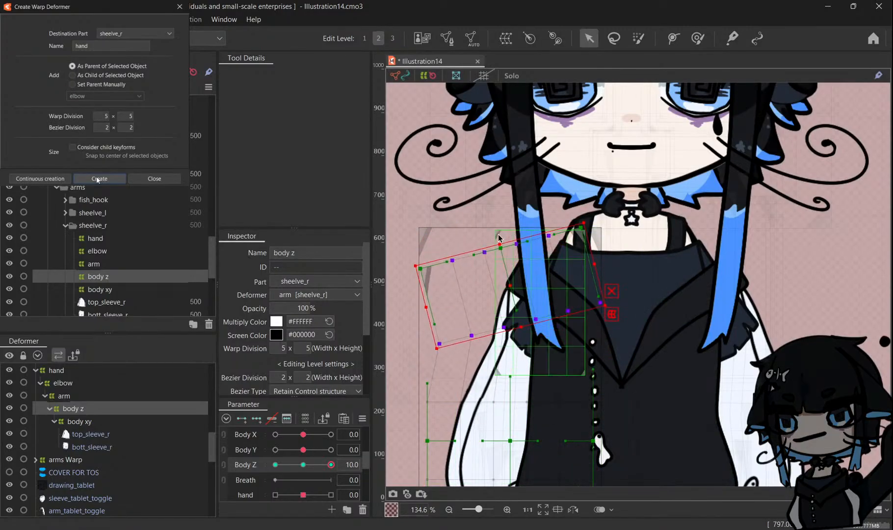
Nudge the body z warp's upper control points slightly right at Body Z 10 and left at -10, and reset Body Z to 0.
{"action": "scroll", "coordinate": [544, 250], "scroll_direction": "down", "scroll_amount": 2}
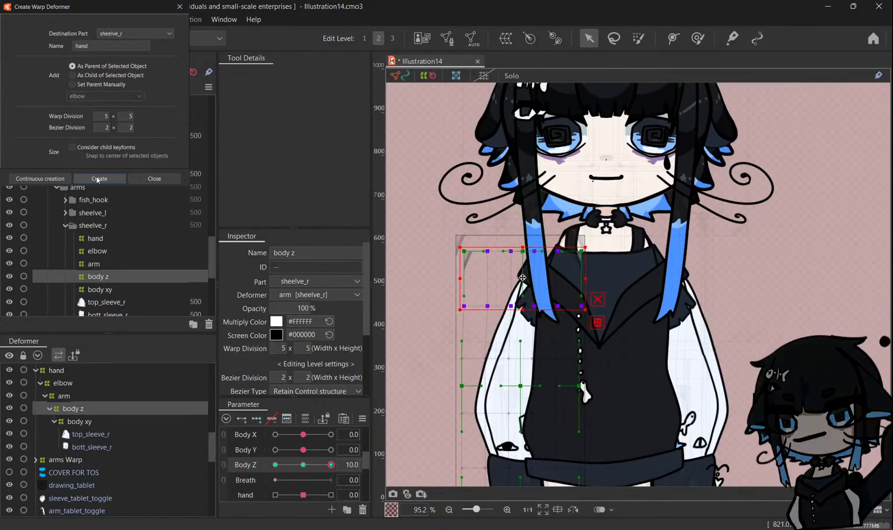
{"action": "scroll", "coordinate": [520, 275], "scroll_direction": "up", "scroll_amount": 2}
{"action": "left_click", "coordinate": [316, 465]}
{"action": "left_click_drag", "start_coordinate": [315, 465], "coordinate": [275, 465]}
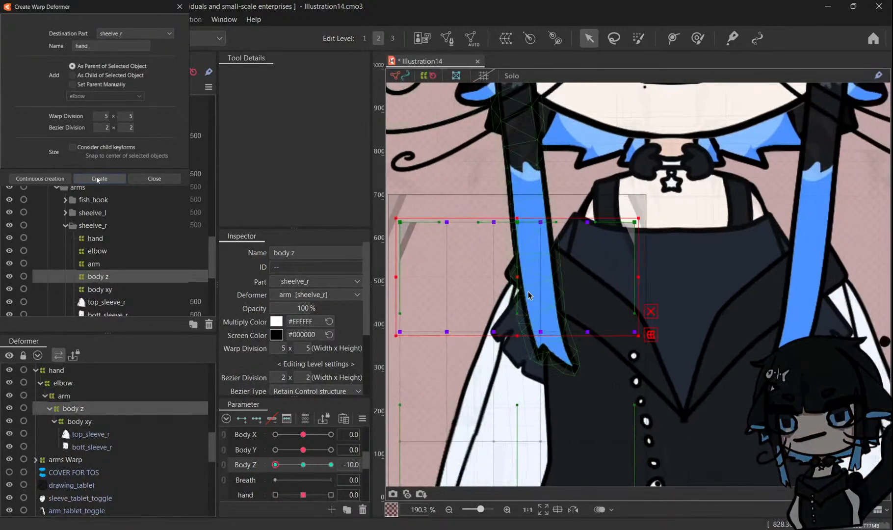
{"action": "left_click_drag", "start_coordinate": [518, 274], "coordinate": [512, 274]}
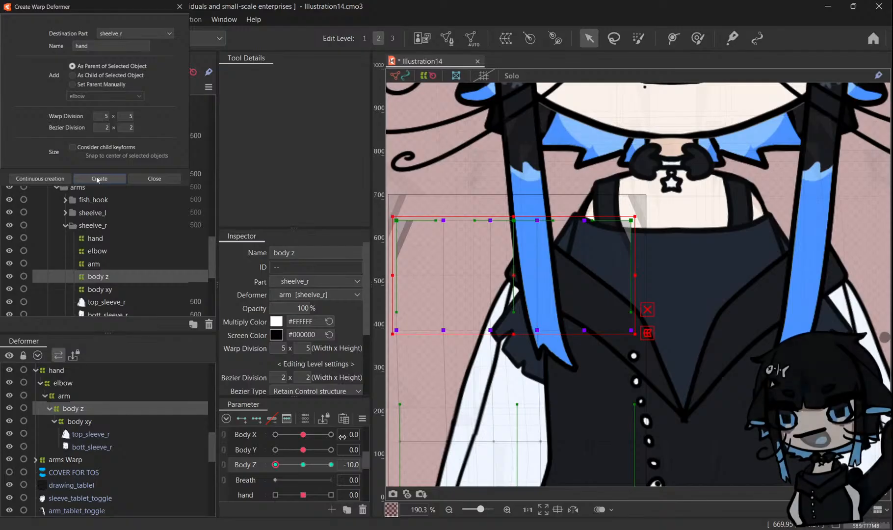
{"action": "left_click", "coordinate": [304, 464]}
Add two keyforms on the arm parameter to the right sleeve's arm warp and set arm to 1.0.
{"action": "left_click", "coordinate": [95, 398]}
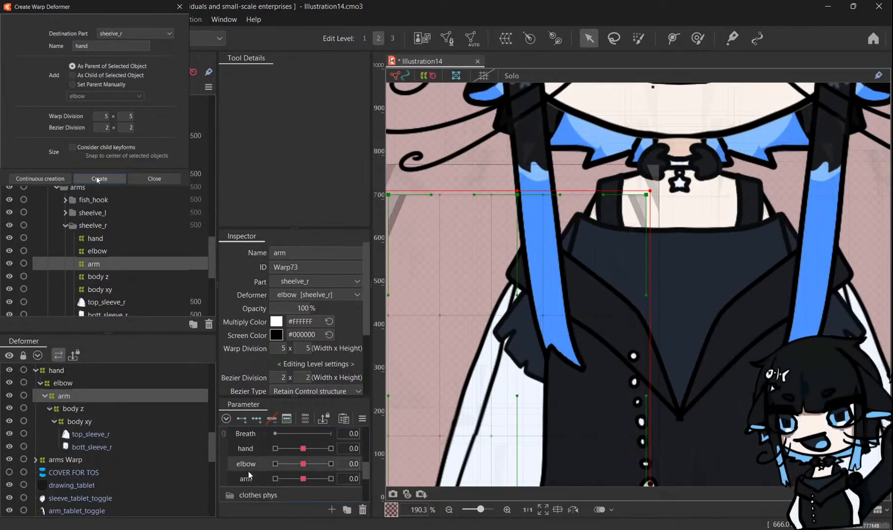
{"action": "left_click", "coordinate": [248, 475]}
{"action": "left_click", "coordinate": [331, 479]}
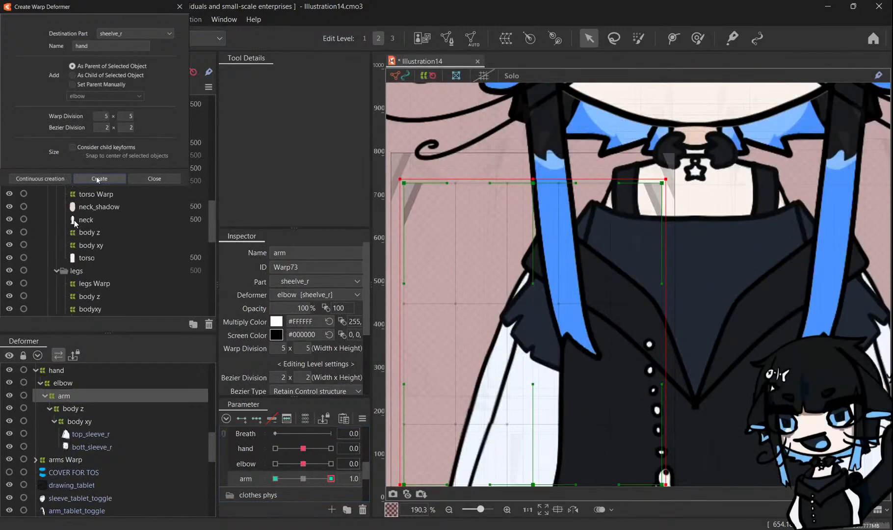
Find shirt_sleeve_l and shirt_sleeve_r in the shirt part and collapse the arm deformer that holds them.
{"action": "scroll", "coordinate": [74, 220], "scroll_direction": "up", "scroll_amount": 6}
{"action": "scroll", "coordinate": [94, 268], "scroll_direction": "down", "scroll_amount": 3}
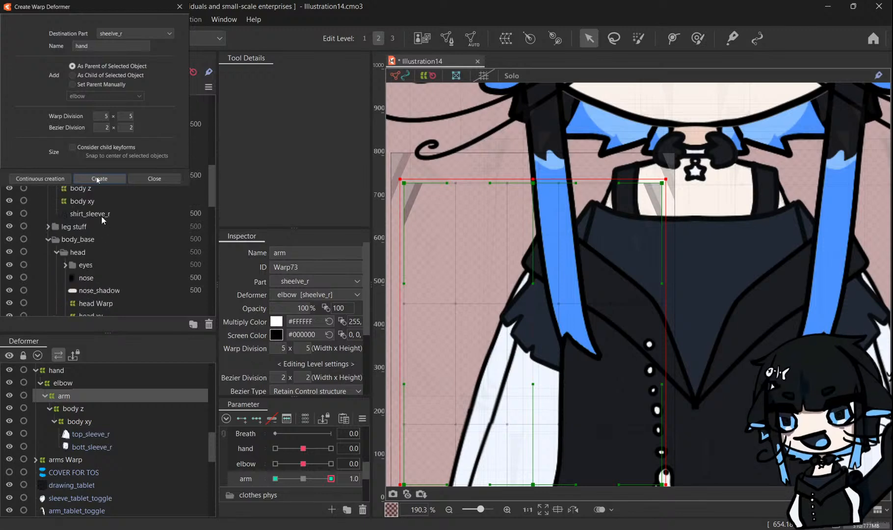
{"action": "left_click", "coordinate": [94, 223]}
{"action": "left_click", "coordinate": [94, 213]}
{"action": "left_click", "coordinate": [95, 175], "text": "ctrl"}
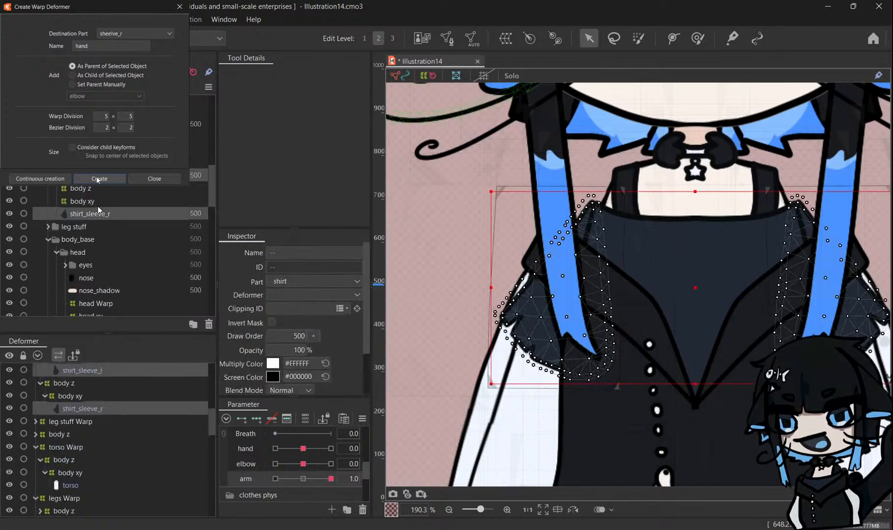
{"action": "scroll", "coordinate": [33, 412], "scroll_direction": "up", "scroll_amount": 2}
{"action": "left_click", "coordinate": [35, 378]}
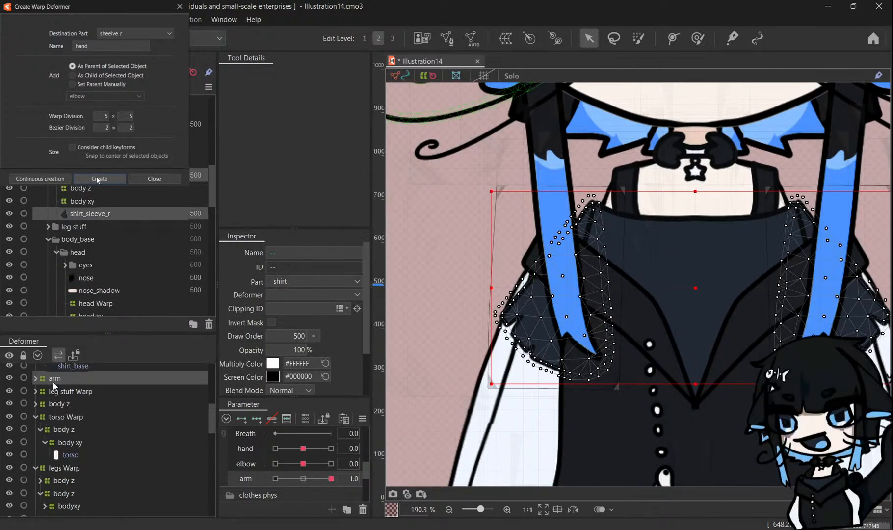
Move the shirt's arm warp with its nested body z and body xy deformers and both shirt sleeves into the sheelve_r part.
{"action": "scroll", "coordinate": [40, 399], "scroll_direction": "up", "scroll_amount": 3}
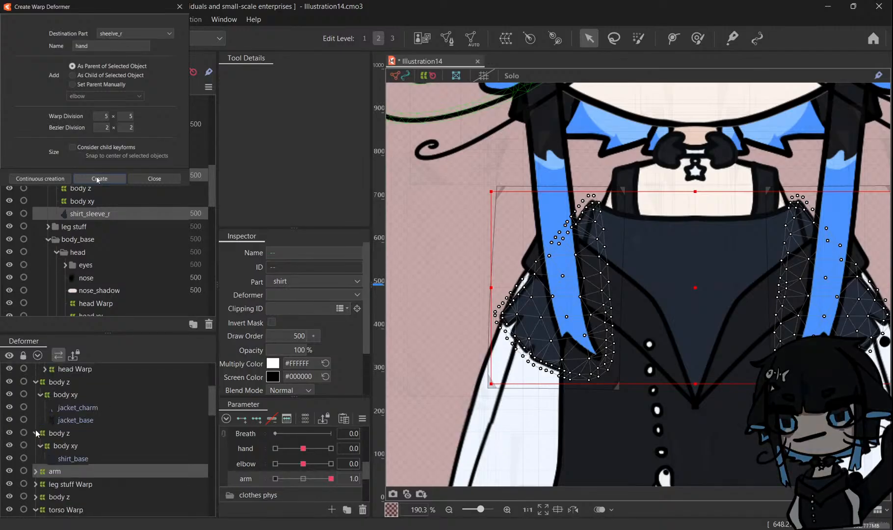
{"action": "left_click", "coordinate": [45, 471]}
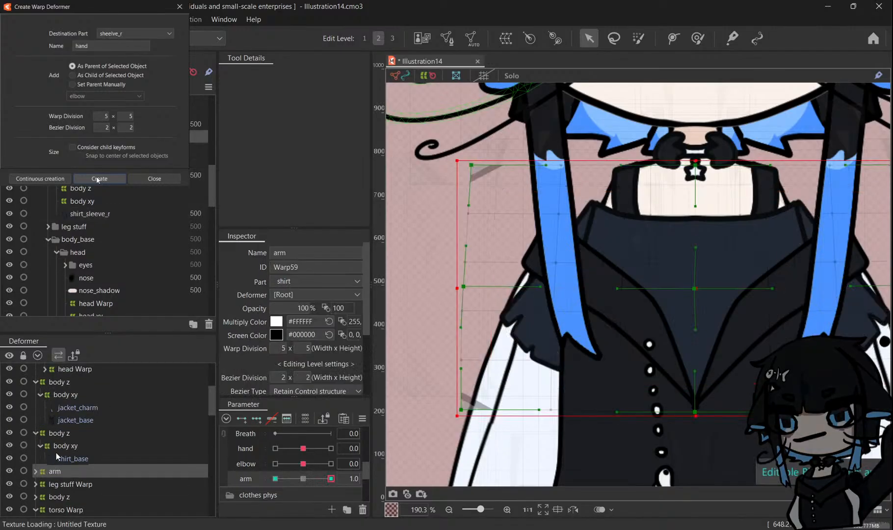
{"action": "left_click", "coordinate": [114, 214], "text": "shift"}
{"action": "left_click_drag", "start_coordinate": [118, 199], "coordinate": [106, 266]}
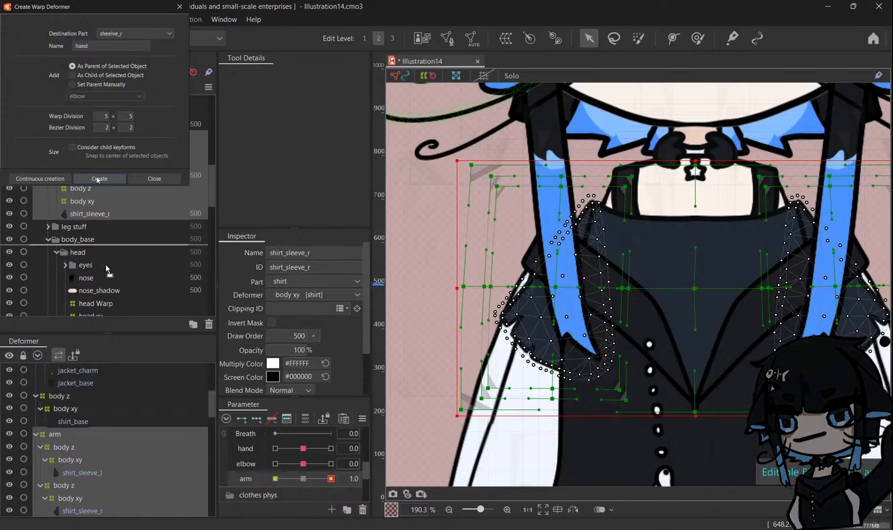
{"action": "left_click_drag", "start_coordinate": [99, 309], "coordinate": [129, 210]}
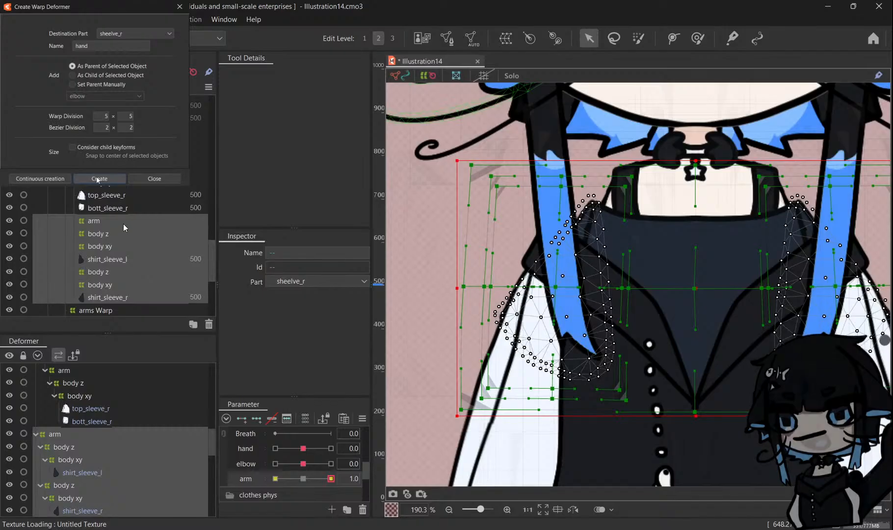
Rotate the right sleeve's arm warp slightly clockwise and shift it a little left for the arm 1.0 keyform.
{"action": "scroll", "coordinate": [456, 248], "scroll_direction": "down", "scroll_amount": 4}
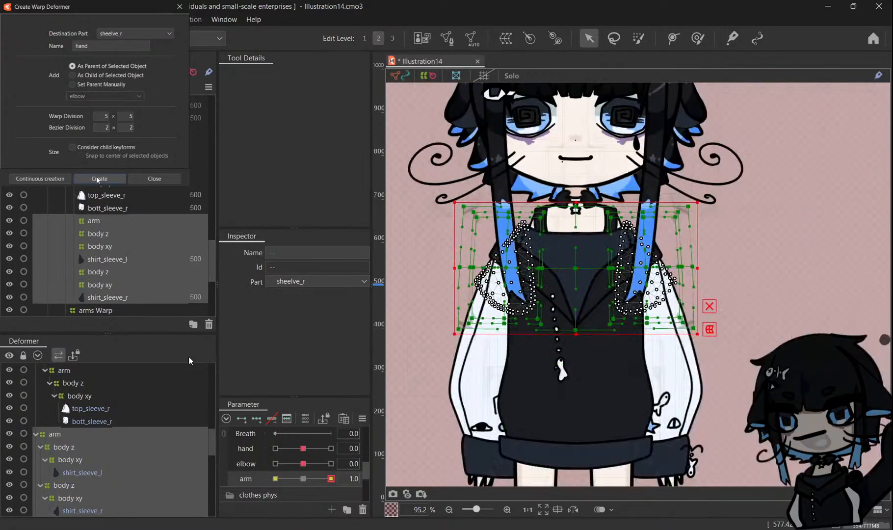
{"action": "left_click", "coordinate": [146, 422]}
{"action": "left_click", "coordinate": [140, 396]}
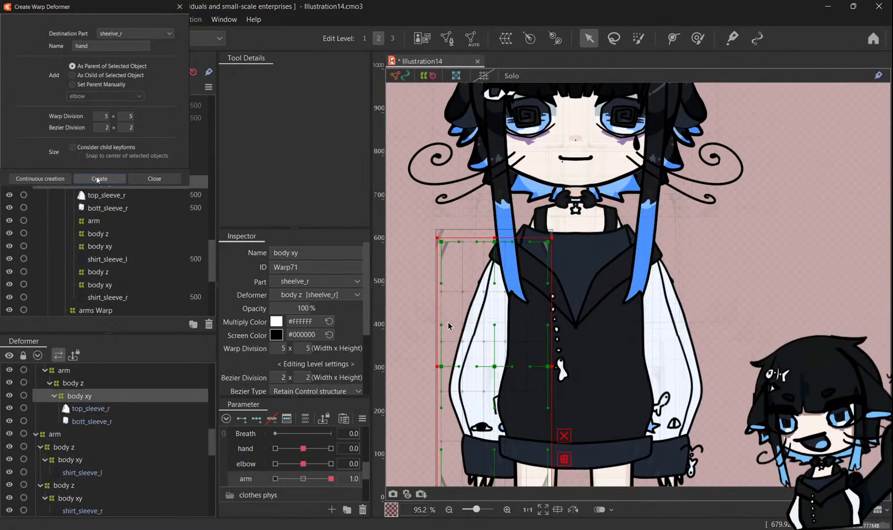
{"action": "scroll", "coordinate": [494, 301], "scroll_direction": "up", "scroll_amount": 2}
{"action": "scroll", "coordinate": [48, 451], "scroll_direction": "up", "scroll_amount": 2}
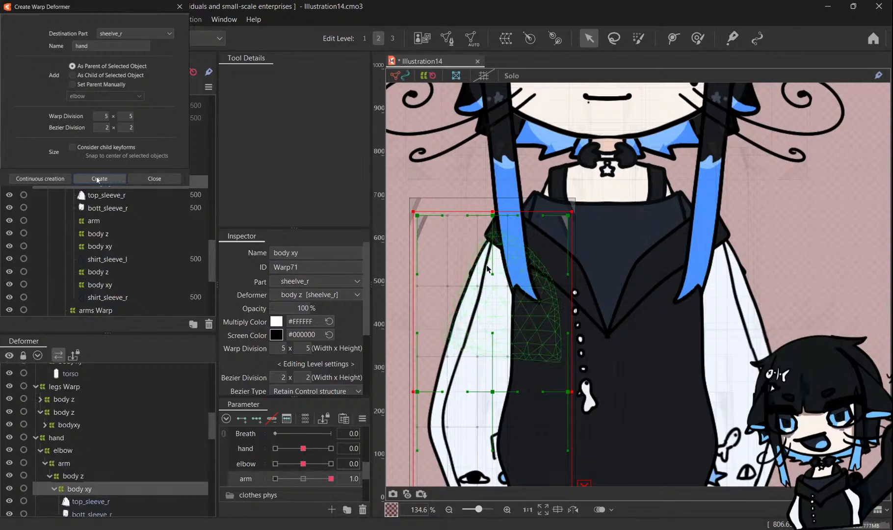
{"action": "scroll", "coordinate": [487, 268], "scroll_direction": "up", "scroll_amount": 2}
{"action": "left_click_drag", "start_coordinate": [330, 478], "coordinate": [381, 472]}
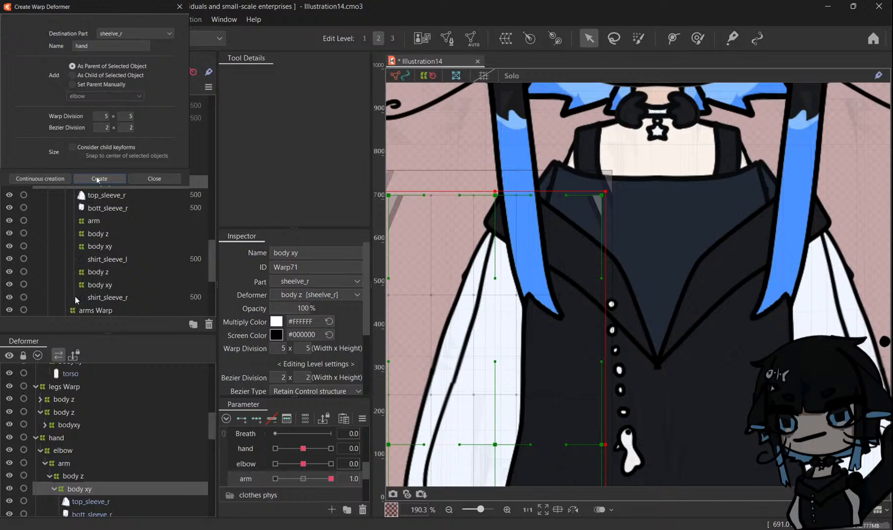
{"action": "left_click", "coordinate": [129, 464]}
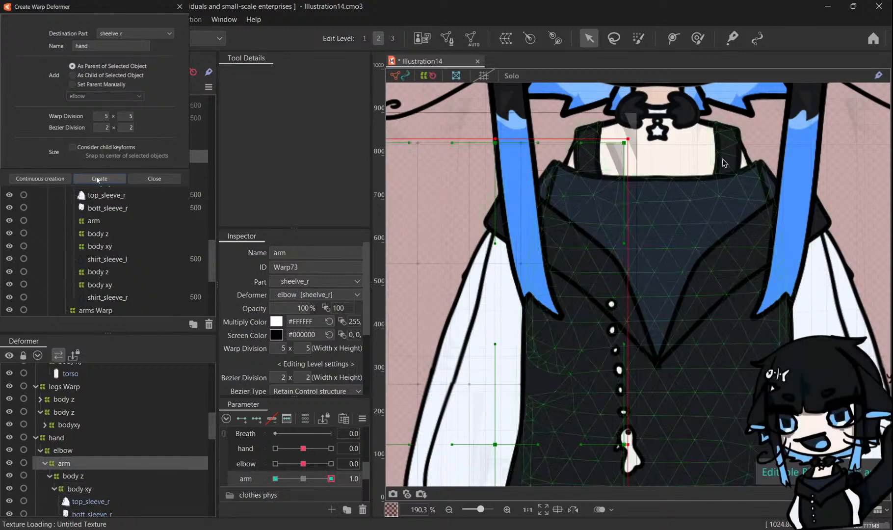
{"action": "scroll", "coordinate": [661, 268], "scroll_direction": "down", "scroll_amount": 2}
{"action": "scroll", "coordinate": [589, 260], "scroll_direction": "down", "scroll_amount": 2}
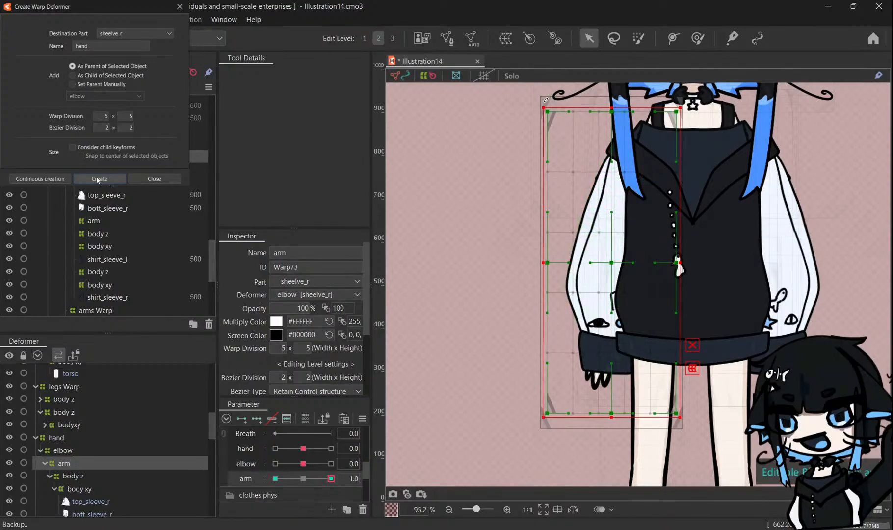
{"action": "left_click_drag", "start_coordinate": [546, 99], "coordinate": [549, 98]}
{"action": "left_click_drag", "start_coordinate": [609, 253], "coordinate": [603, 253]}
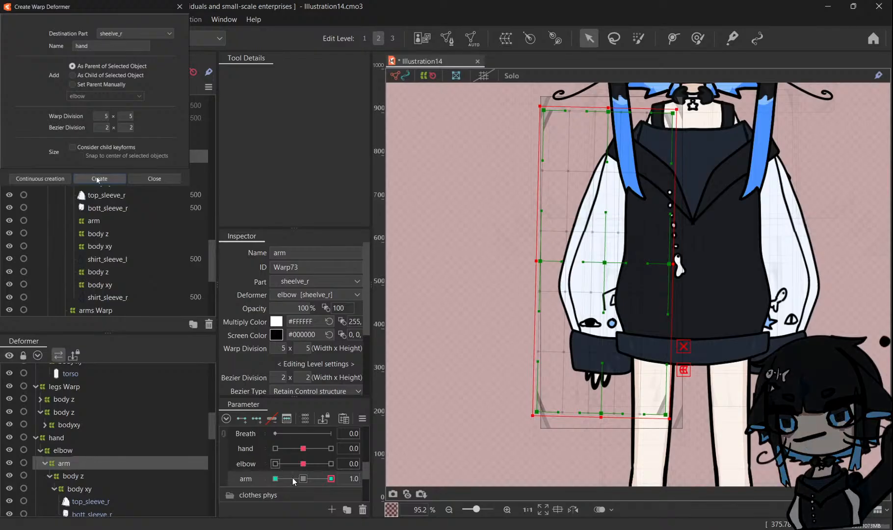
At arm -1.0, rotate the right sleeve's arm warp slightly counterclockwise and shift it right, and reset arm to 0.
{"action": "left_click", "coordinate": [275, 479]}
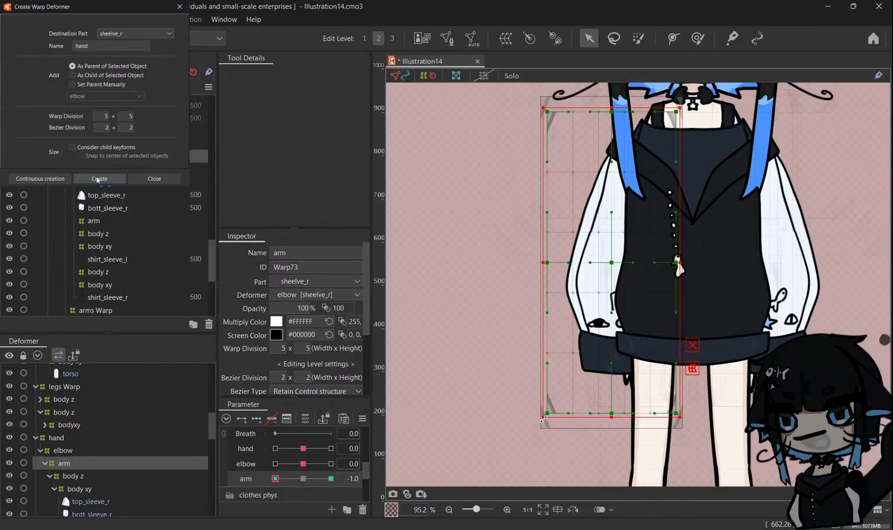
{"action": "left_click_drag", "start_coordinate": [539, 422], "coordinate": [545, 421]}
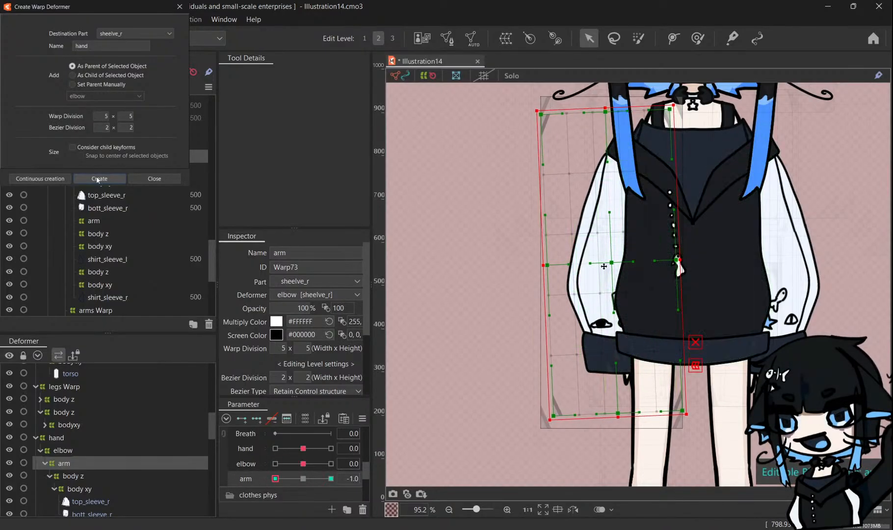
{"action": "left_click_drag", "start_coordinate": [603, 266], "coordinate": [620, 269]}
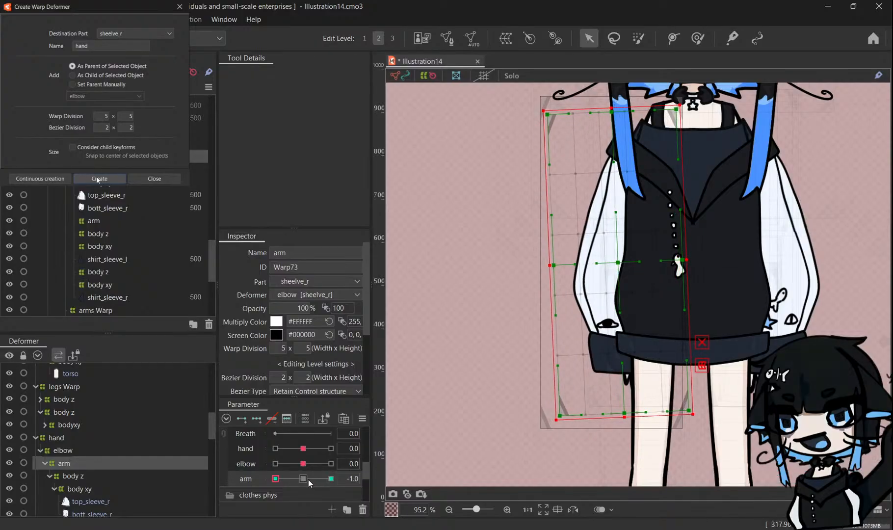
{"action": "mouse_move", "coordinate": [308, 479]}
{"action": "left_mouse_down"}
{"action": "mouse_move", "coordinate": [250, 468]}
{"action": "mouse_move", "coordinate": [390, 456]}
{"action": "mouse_move", "coordinate": [282, 473]}
{"action": "mouse_move", "coordinate": [298, 479]}
{"action": "left_mouse_up"}
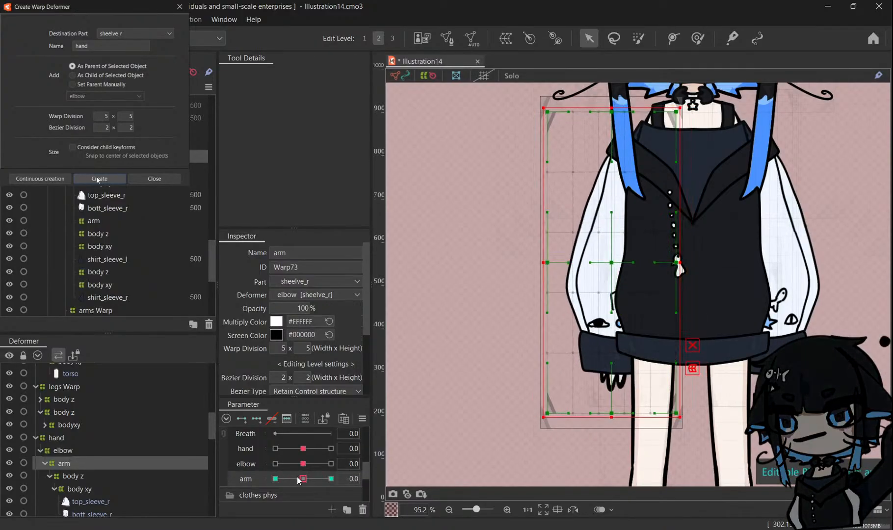
Set elbow to 1.0 and select the lower control points of the right sleeve's elbow warp.
{"action": "left_click", "coordinate": [170, 450]}
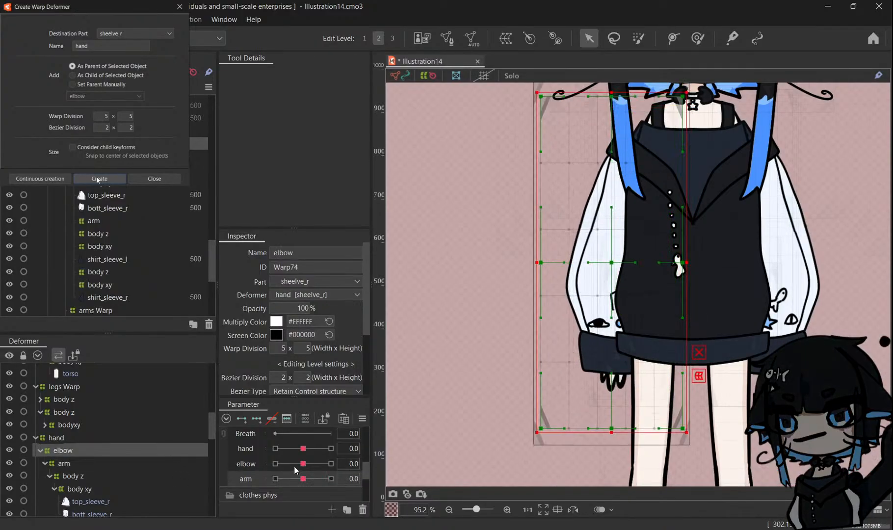
{"action": "left_click", "coordinate": [98, 178]}
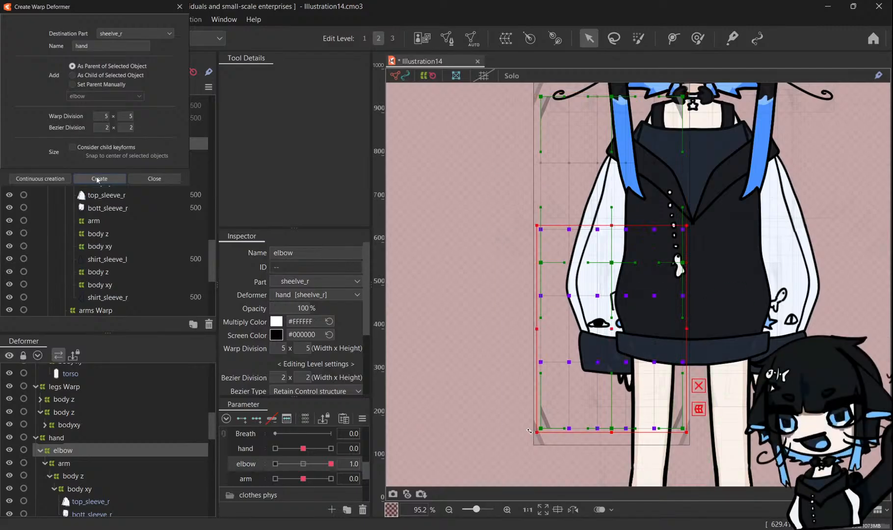
{"action": "left_click_drag", "start_coordinate": [529, 431], "coordinate": [540, 438]}
{"action": "left_click_drag", "start_coordinate": [616, 329], "coordinate": [634, 333]}
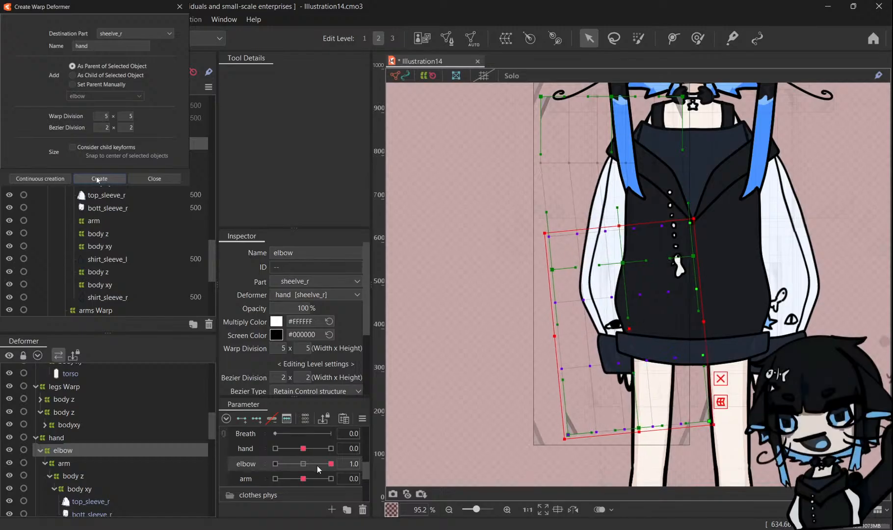
{"action": "key", "text": "ctrl+z"}
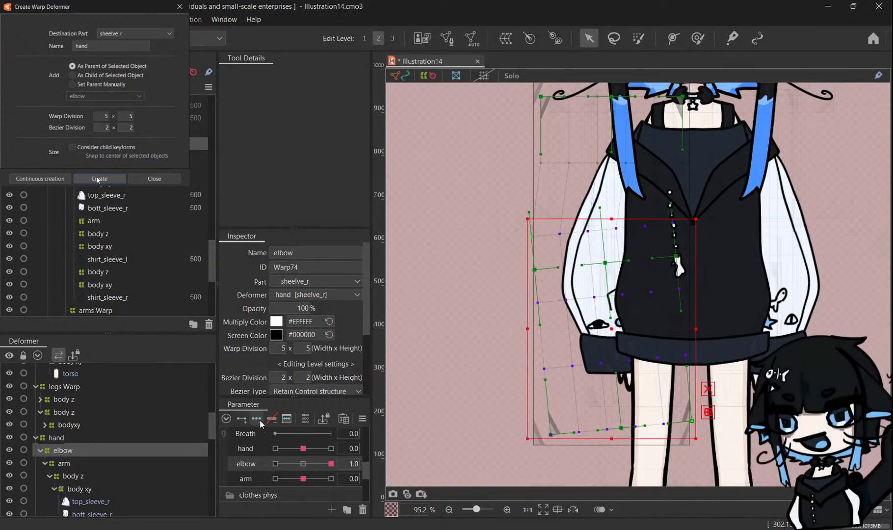
{"action": "key", "text": "ctrl+z"}
Add elbow keyforms to the right sleeve's elbow warp and, at 1.0, rotate its lower control points counterclockwise and shift them right.
{"action": "left_click", "coordinate": [257, 419]}
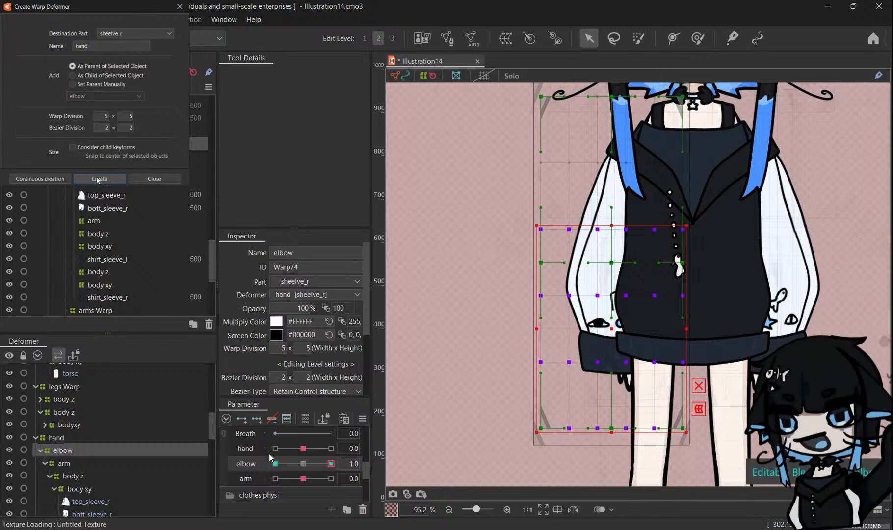
{"action": "left_click_drag", "start_coordinate": [303, 478], "coordinate": [323, 472]}
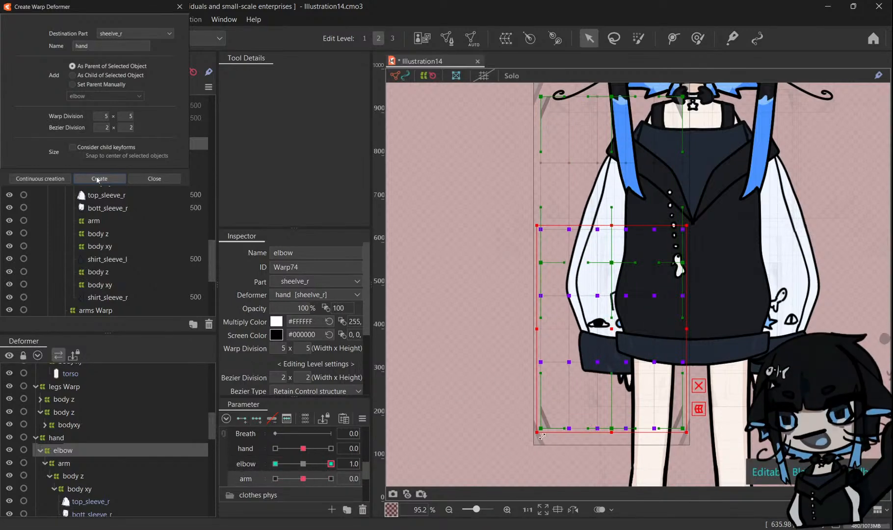
{"action": "left_click_drag", "start_coordinate": [539, 435], "coordinate": [551, 443]}
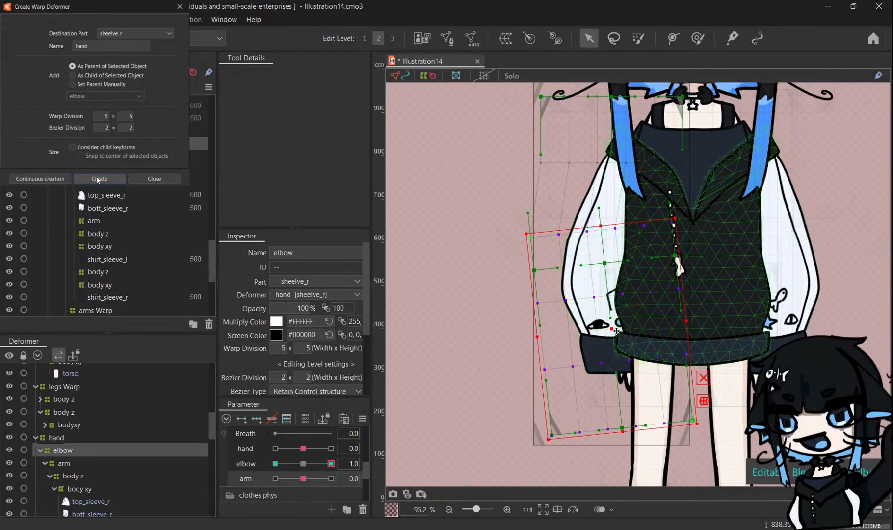
{"action": "left_click_drag", "start_coordinate": [616, 331], "coordinate": [629, 331]}
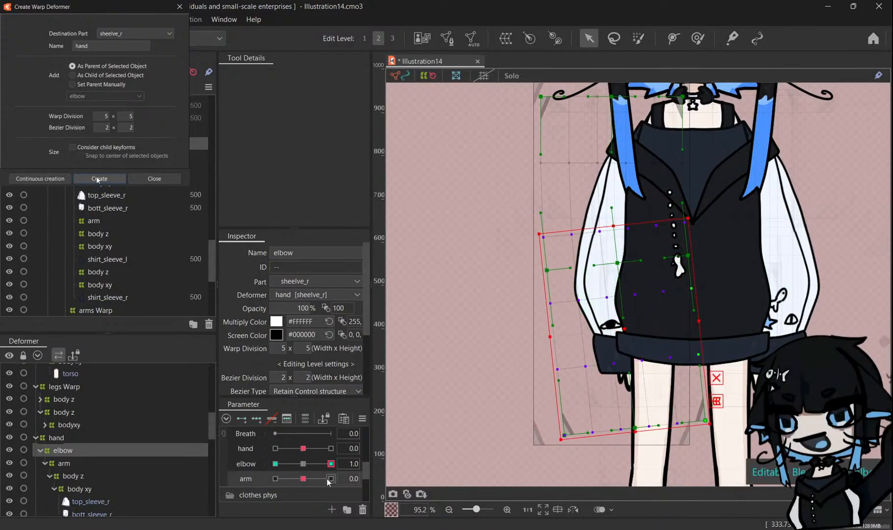
At elbow -1.0, rotate the elbow warp's lower control points clockwise and shift them left, and reset elbow to 0.
{"action": "left_click", "coordinate": [276, 464]}
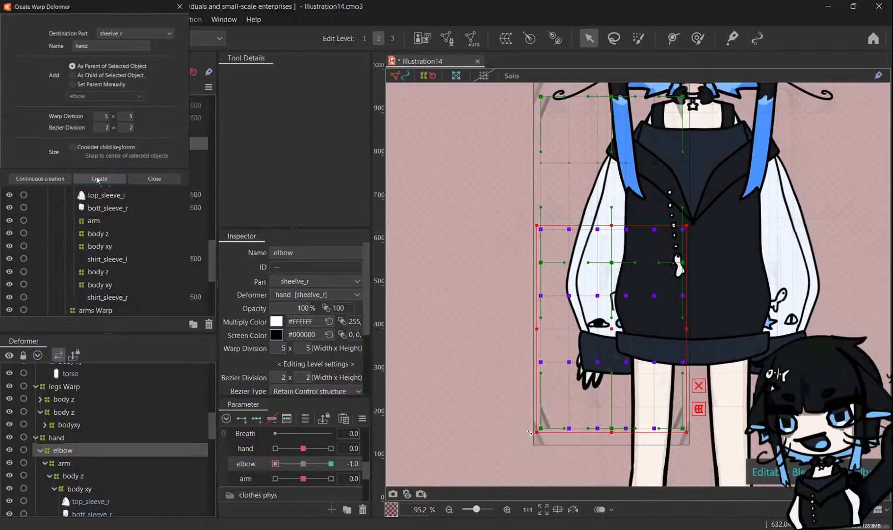
{"action": "left_click_drag", "start_coordinate": [530, 432], "coordinate": [518, 423]}
{"action": "left_click_drag", "start_coordinate": [609, 326], "coordinate": [590, 326]}
{"action": "left_click_drag", "start_coordinate": [276, 463], "coordinate": [303, 469]}
Add hand keyforms to the right sleeve's hand warp and, at 1.0, rotate its lower control points slightly counterclockwise and shift them right.
{"action": "left_click", "coordinate": [154, 440]}
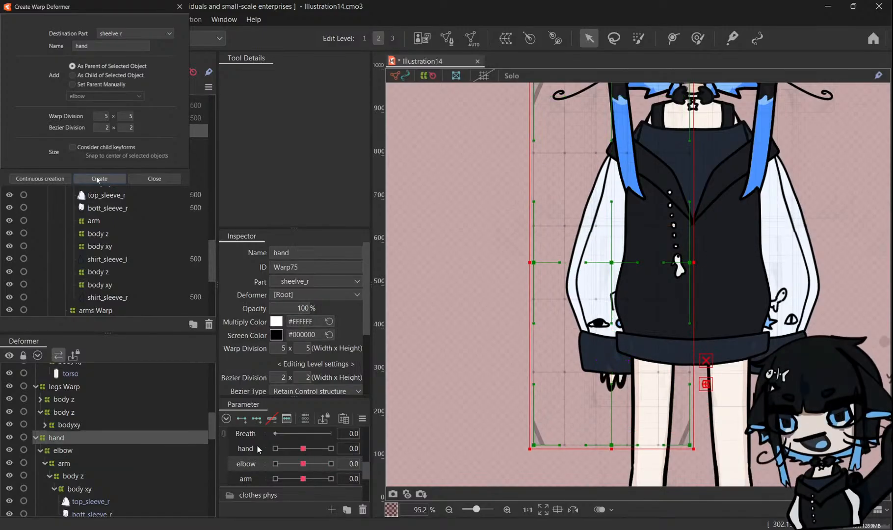
{"action": "left_click", "coordinate": [286, 451]}
{"action": "scroll", "coordinate": [587, 337], "scroll_direction": "up", "scroll_amount": 2}
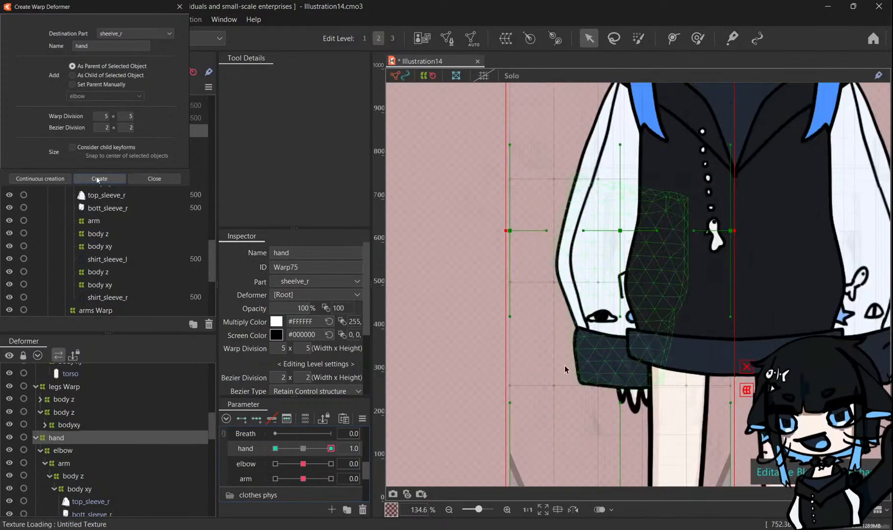
{"action": "left_click_drag", "start_coordinate": [454, 311], "coordinate": [741, 488]}
{"action": "scroll", "coordinate": [728, 368], "scroll_direction": "down", "scroll_amount": 2}
{"action": "left_click_drag", "start_coordinate": [528, 325], "coordinate": [743, 469]}
{"action": "left_click_drag", "start_coordinate": [512, 294], "coordinate": [741, 466]}
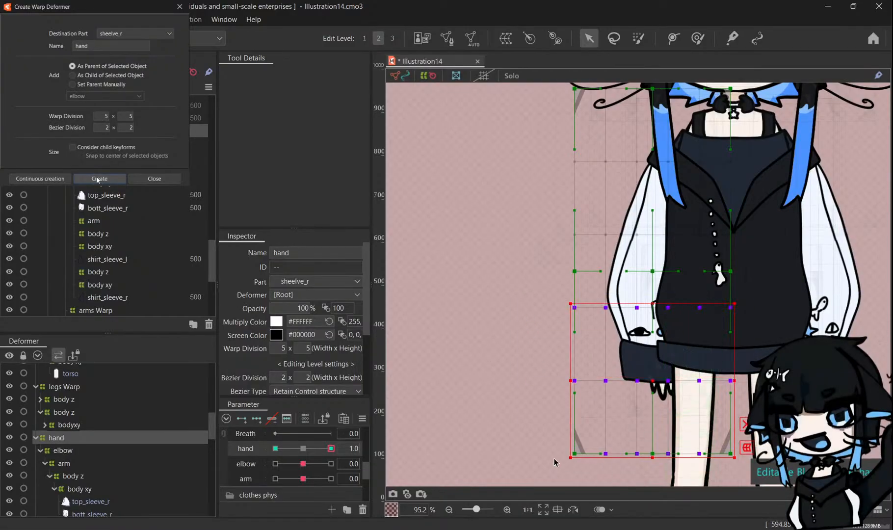
{"action": "left_click_drag", "start_coordinate": [565, 460], "coordinate": [581, 470]}
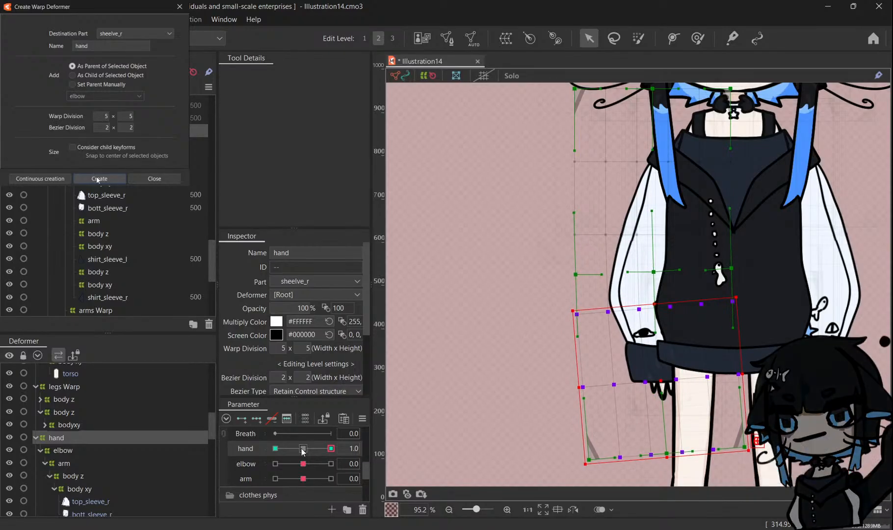
At hand -1.0, rotate the hand warp's lower control points slightly clockwise and shift them left, and reset hand to 0.
{"action": "left_click", "coordinate": [275, 448]}
{"action": "left_click_drag", "start_coordinate": [574, 463], "coordinate": [569, 459]}
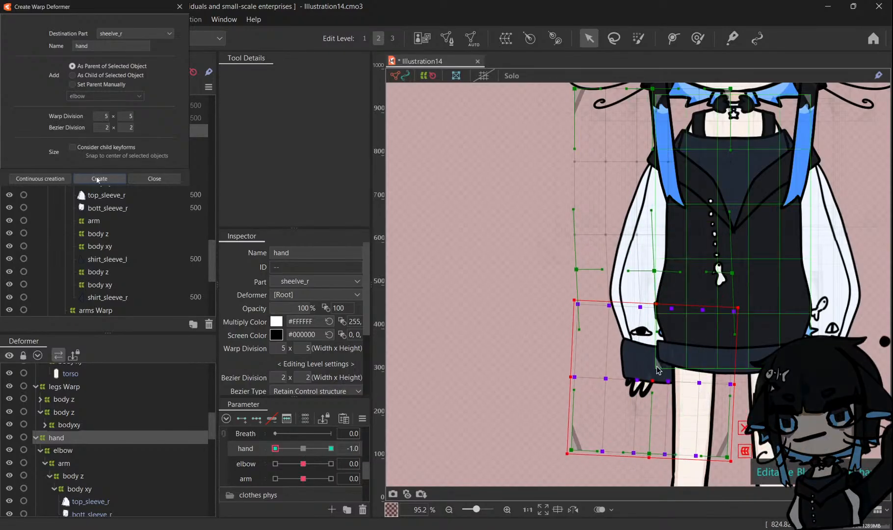
{"action": "left_click_drag", "start_coordinate": [656, 378], "coordinate": [650, 378]}
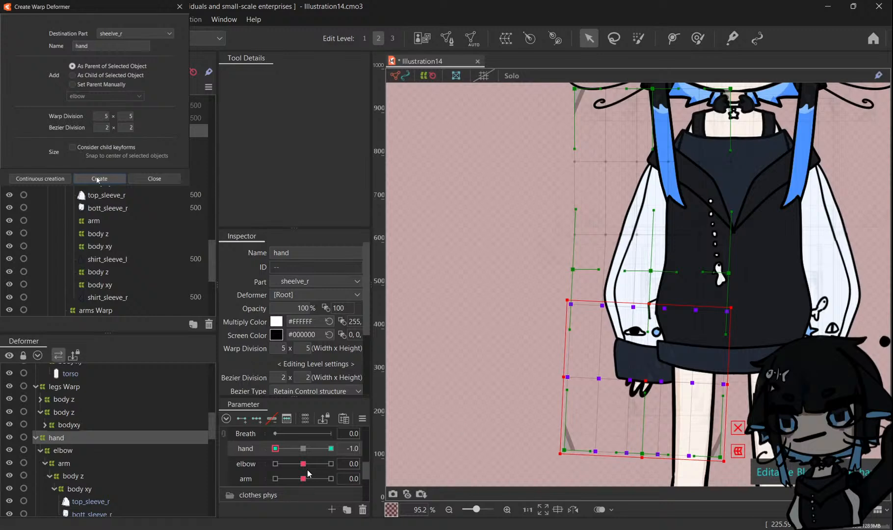
{"action": "mouse_move", "coordinate": [309, 448]}
{"action": "left_mouse_down"}
{"action": "mouse_move", "coordinate": [364, 444]}
{"action": "mouse_move", "coordinate": [307, 438]}
{"action": "mouse_move", "coordinate": [322, 443]}
{"action": "mouse_move", "coordinate": [294, 450]}
{"action": "left_mouse_up"}
Duplicate the right sleeve's hand warp hierarchy down to bott_sleeve_r and delete the position-adjusting deformer above the copy.
{"action": "scroll", "coordinate": [296, 451], "scroll_direction": "up", "scroll_amount": 3}
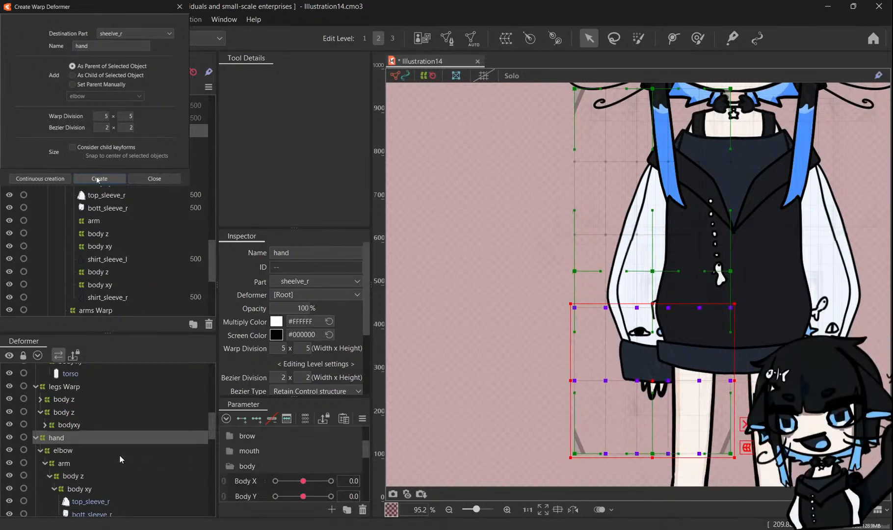
{"action": "scroll", "coordinate": [585, 341], "scroll_direction": "down", "scroll_amount": 2}
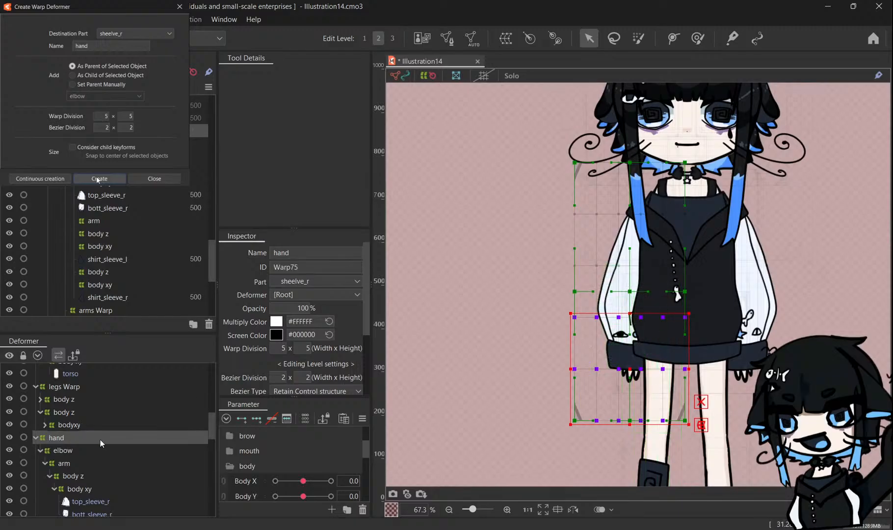
{"action": "left_click", "coordinate": [33, 439]}
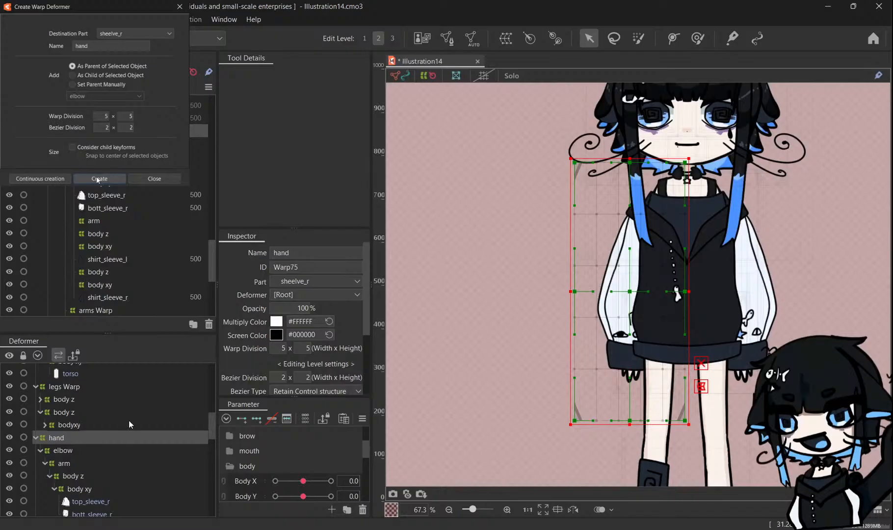
{"action": "left_click", "coordinate": [129, 513], "text": "shift"}
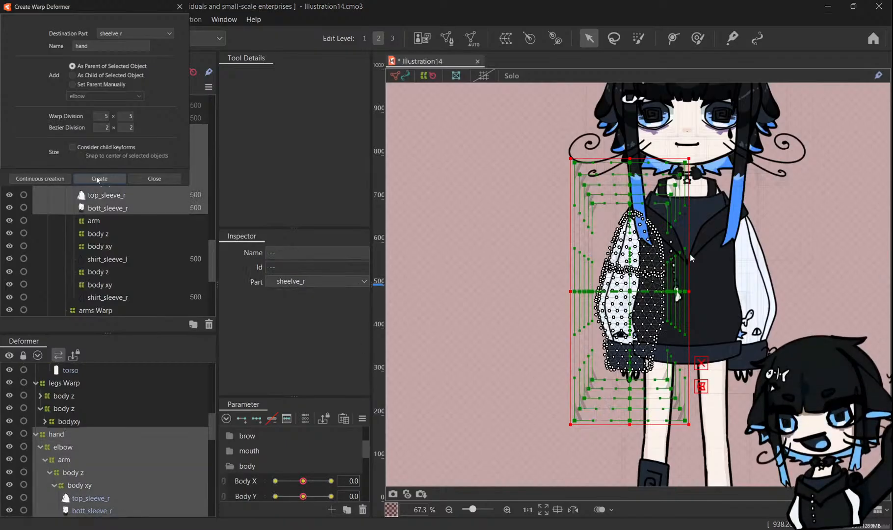
{"action": "left_click", "coordinate": [98, 179]}
{"action": "left_click", "coordinate": [115, 434]}
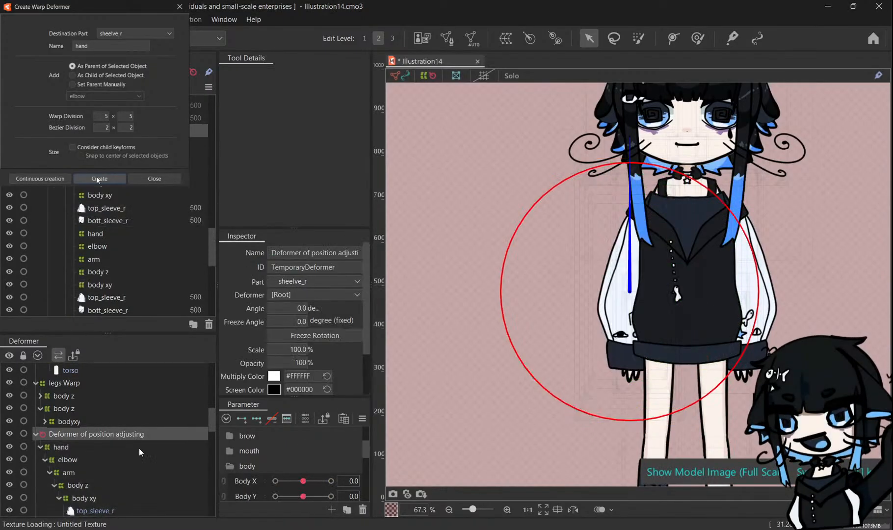
{"action": "key", "text": "Delete"}
Select the duplicated hand hierarchy with both sleeve pieces and mirror it horizontally onto the opposite sleeve.
{"action": "left_click", "coordinate": [118, 434]}
{"action": "scroll", "coordinate": [118, 434], "scroll_direction": "down", "scroll_amount": 1}
{"action": "left_click", "coordinate": [99, 464], "text": "shift"}
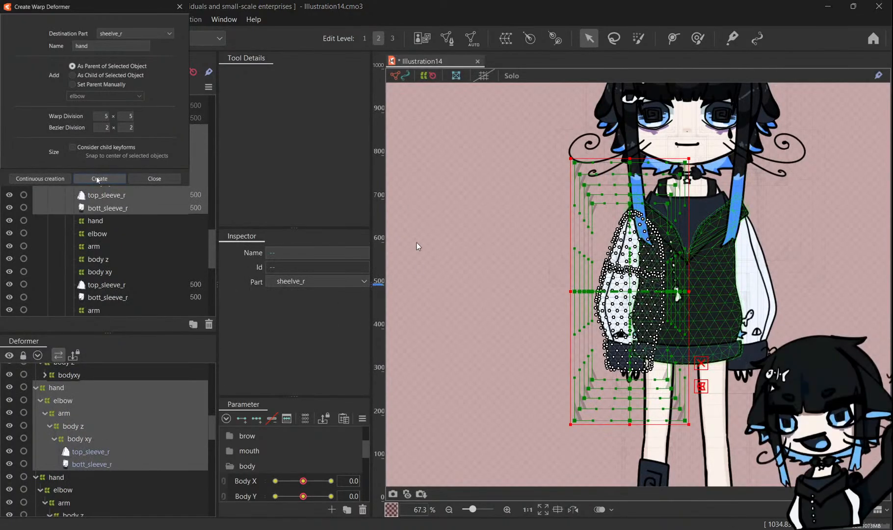
{"action": "left_click", "coordinate": [427, 369]}
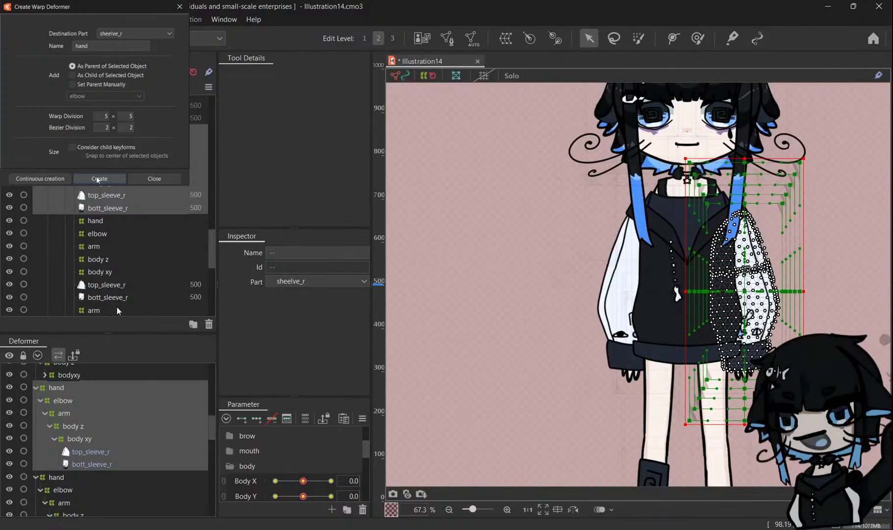
Delete the mirrored top_sleeve_r and bott_sleeve_r copies from the duplicated hierarchy, and select the original bott_sleeve_r.
{"action": "left_click", "coordinate": [103, 451]}
{"action": "left_click", "coordinate": [99, 464], "text": "shift"}
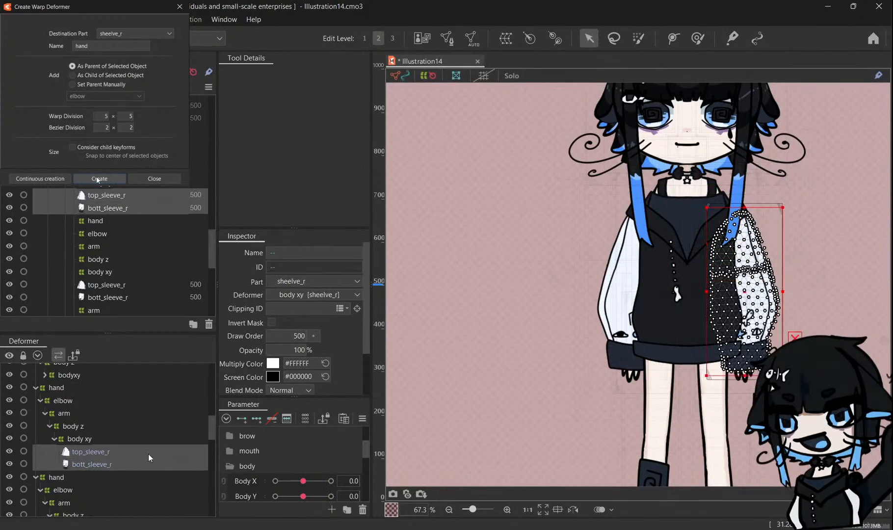
{"action": "left_click", "coordinate": [128, 272]}
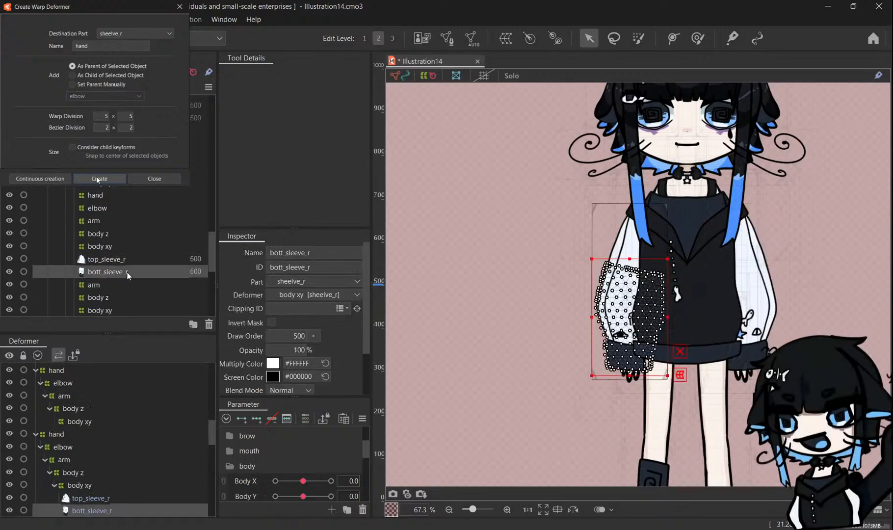
Select the mirrored hand, elbow, arm, body z and body xy deformers and move them into the sheelve_l part.
{"action": "scroll", "coordinate": [128, 277], "scroll_direction": "up", "scroll_amount": 5}
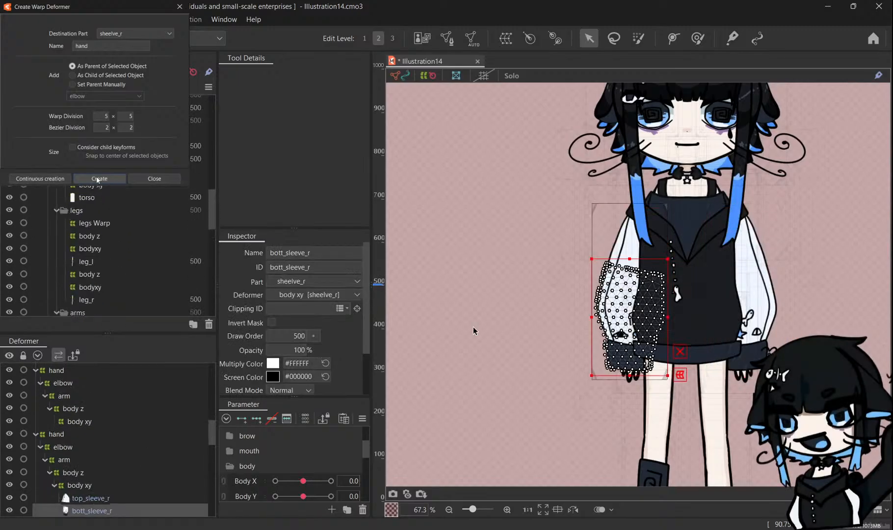
{"action": "left_click", "coordinate": [98, 179]}
{"action": "left_click", "coordinate": [750, 289]}
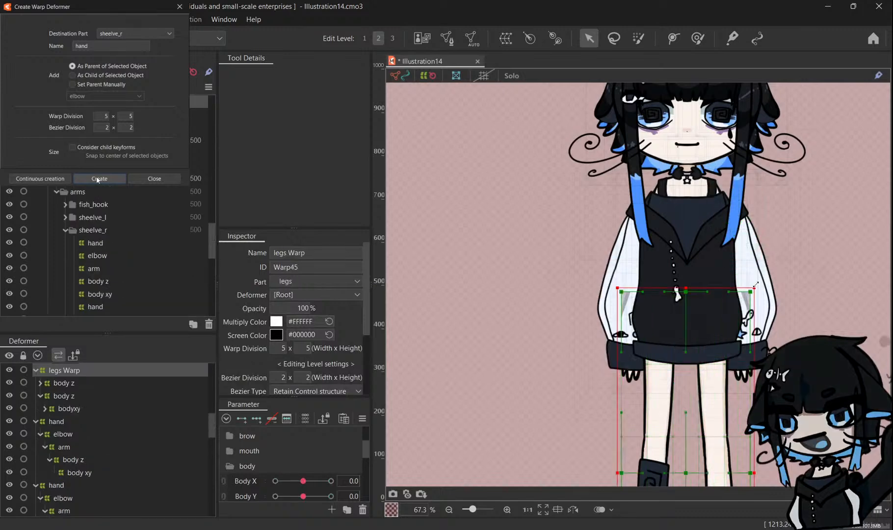
{"action": "left_click", "coordinate": [758, 277]}
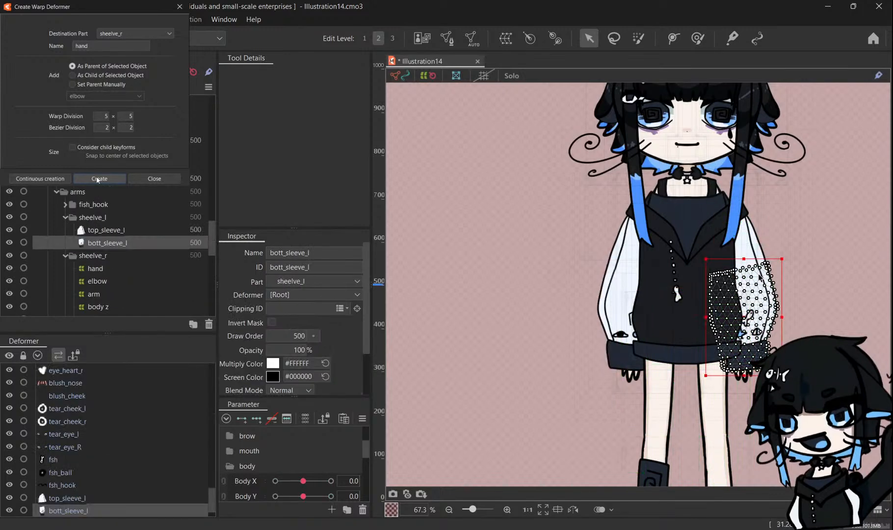
{"action": "left_click", "coordinate": [118, 231], "text": "ctrl"}
{"action": "scroll", "coordinate": [109, 250], "scroll_direction": "down", "scroll_amount": 2}
{"action": "left_click", "coordinate": [109, 175]}
{"action": "left_click", "coordinate": [118, 219], "text": "shift"}
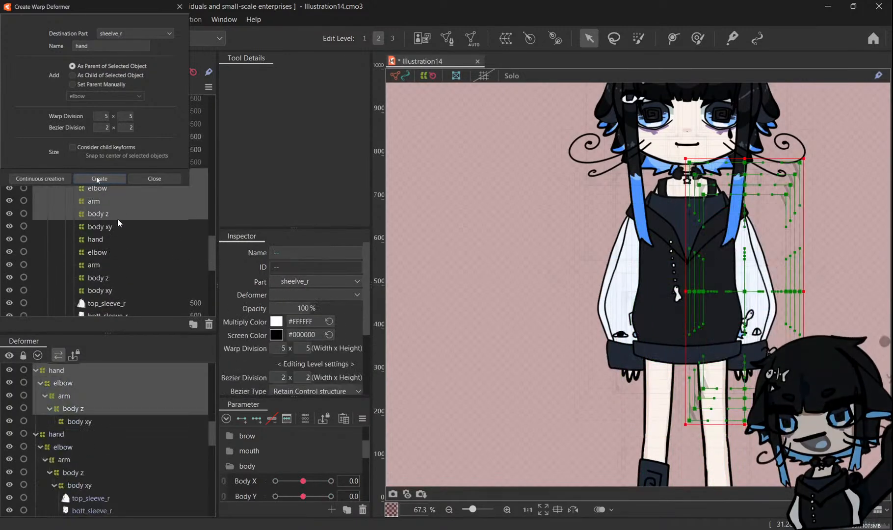
{"action": "left_click", "coordinate": [119, 226], "text": "shift"}
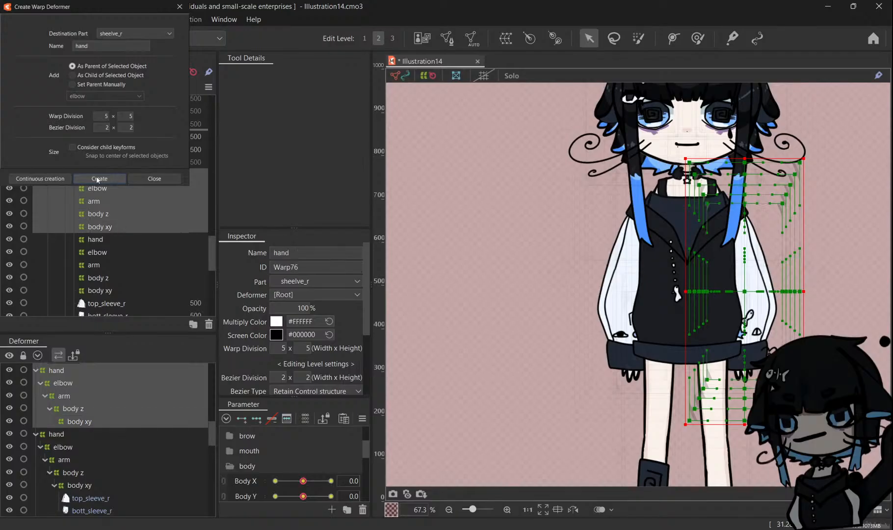
Select top_sleeve_l and bott_sleeve_l and parent them under the mirrored body xy deformer in sheelve_l.
{"action": "left_click", "coordinate": [117, 198]}
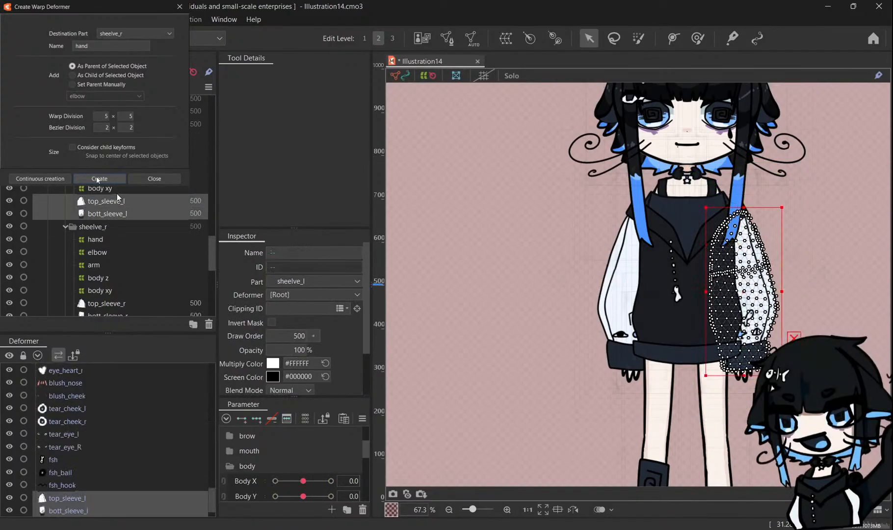
{"action": "left_click", "coordinate": [116, 211]}
{"action": "left_click", "coordinate": [119, 201], "text": "shift"}
{"action": "left_click_drag", "start_coordinate": [119, 201], "coordinate": [115, 190]}
{"action": "scroll", "coordinate": [77, 407], "scroll_direction": "up", "scroll_amount": 1}
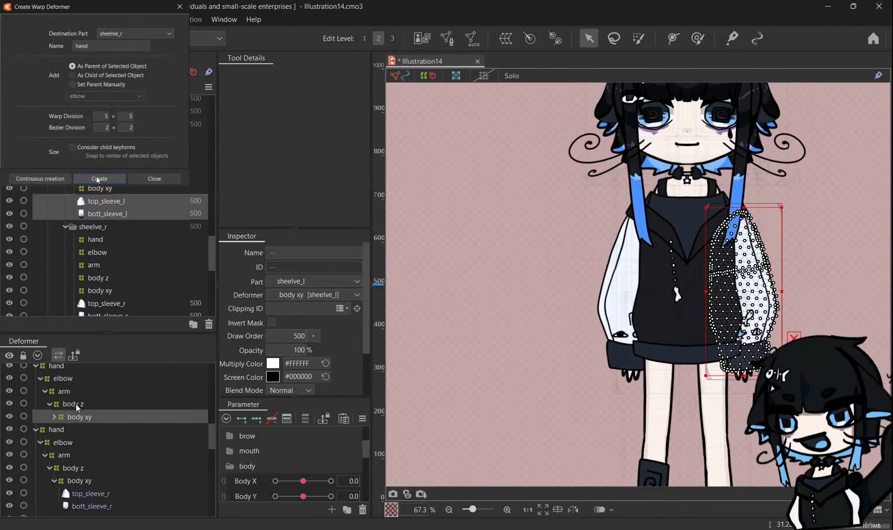
Select fsh, fsh_ball and fsh_hook and parent them under the same body xy deformer as the sheelve_l sleeve pieces.
{"action": "scroll", "coordinate": [86, 209], "scroll_direction": "up", "scroll_amount": 1}
{"action": "left_click", "coordinate": [98, 157]}
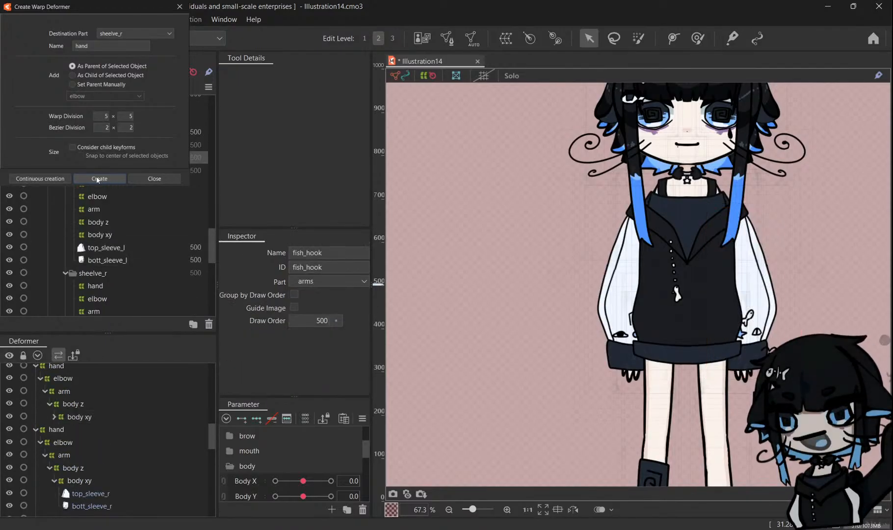
{"action": "scroll", "coordinate": [92, 196], "scroll_direction": "up", "scroll_amount": 1}
{"action": "left_click", "coordinate": [92, 197]}
{"action": "scroll", "coordinate": [98, 195], "scroll_direction": "down", "scroll_amount": 1}
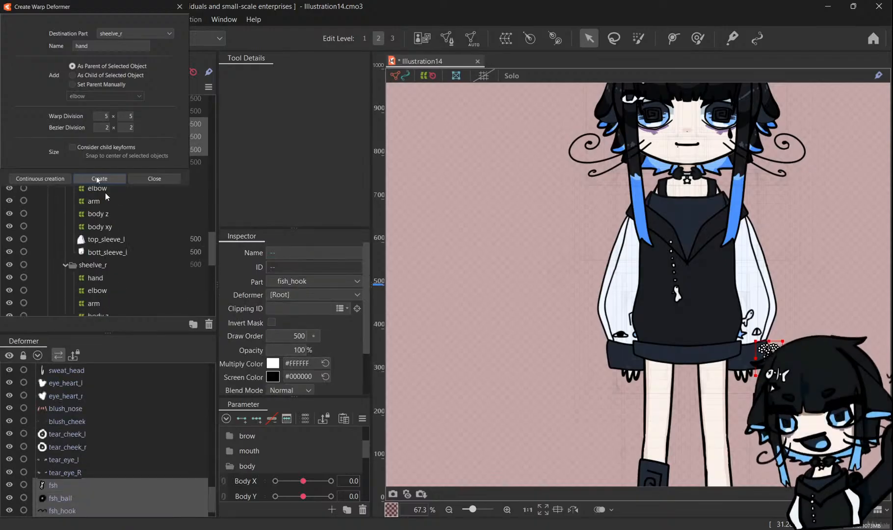
{"action": "left_click_drag", "start_coordinate": [109, 150], "coordinate": [114, 228]}
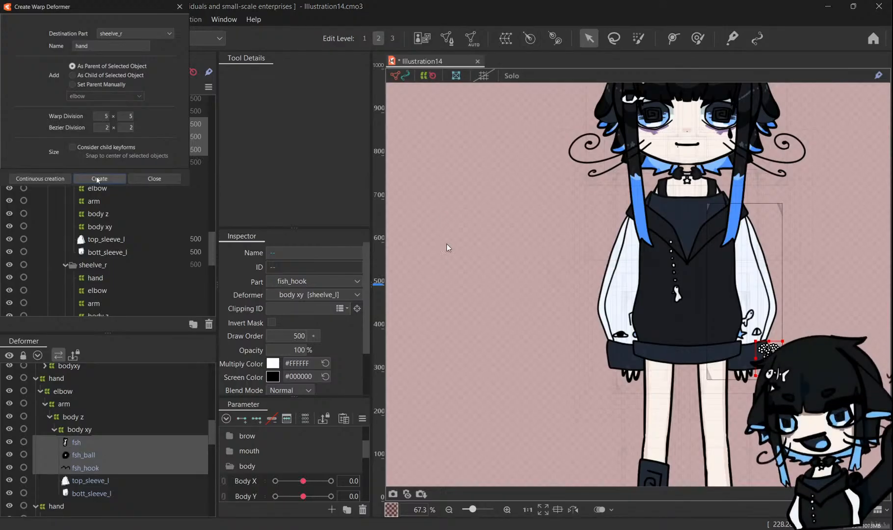
With the fish hook pieces selected, switch to the Deform Brush and add three keys on clothes x1.
{"action": "scroll", "coordinate": [809, 376], "scroll_direction": "up", "scroll_amount": 6}
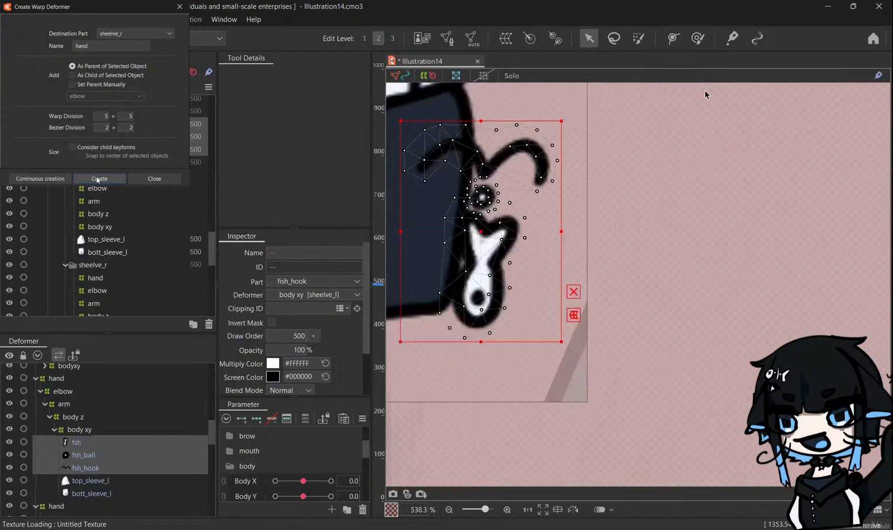
{"action": "left_click", "coordinate": [705, 42]}
{"action": "scroll", "coordinate": [805, 377], "scroll_direction": "down", "scroll_amount": 2}
{"action": "scroll", "coordinate": [662, 329], "scroll_direction": "up", "scroll_amount": 1}
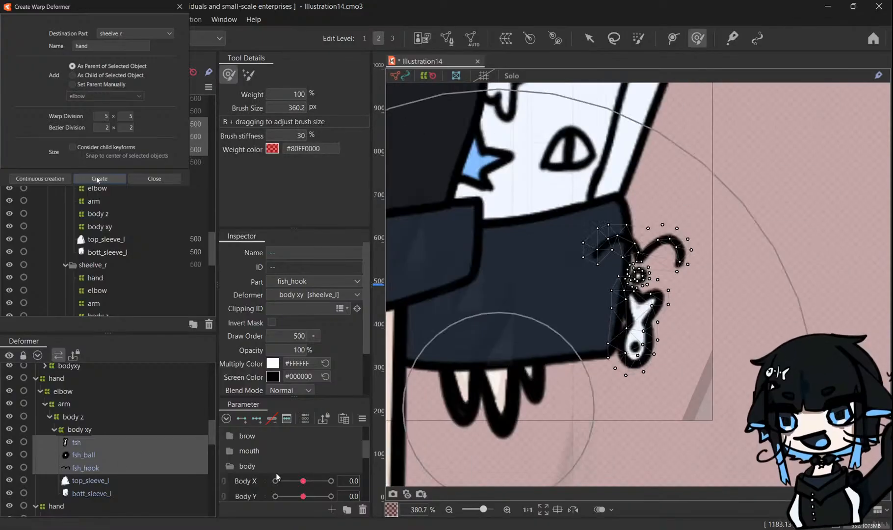
{"action": "scroll", "coordinate": [258, 468], "scroll_direction": "down", "scroll_amount": 3}
{"action": "scroll", "coordinate": [259, 472], "scroll_direction": "down", "scroll_amount": 3}
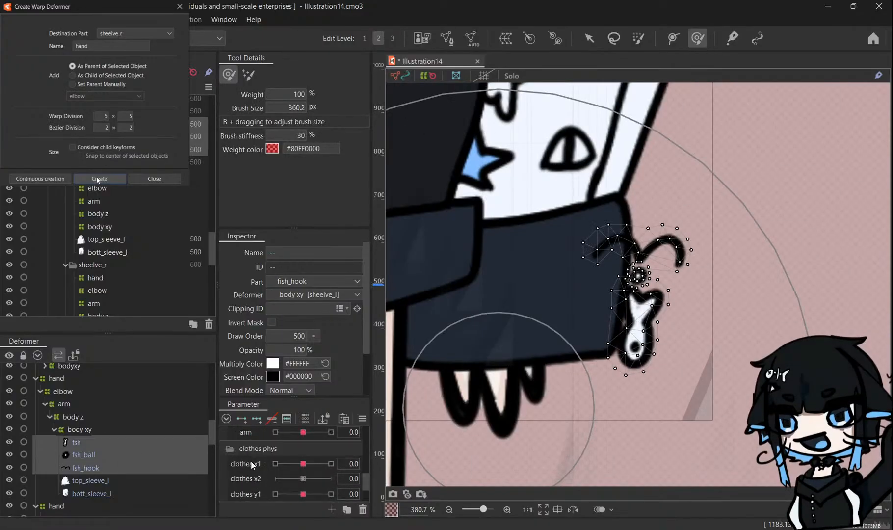
{"action": "left_click", "coordinate": [256, 418]}
Shift the fish hook pieces right at clothes x1 1.0 and left at -1.0, and reset clothes x1 to 0.
{"action": "left_click", "coordinate": [330, 463]}
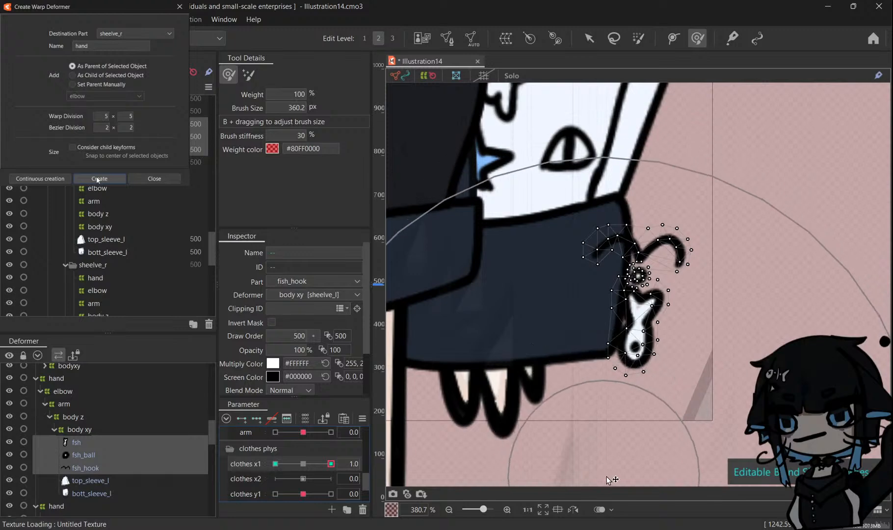
{"action": "mouse_move", "coordinate": [602, 475]}
{"action": "left_mouse_down"}
{"action": "mouse_move", "coordinate": [624, 471]}
{"action": "mouse_move", "coordinate": [605, 476]}
{"action": "left_mouse_up"}
{"action": "left_click", "coordinate": [275, 464]}
{"action": "left_click", "coordinate": [303, 464]}
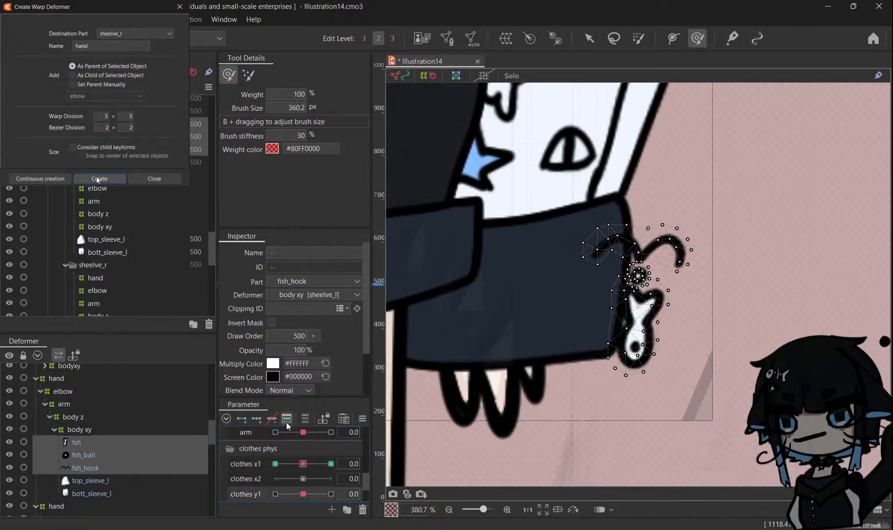
Key the fish hook pieces on clothes y1, pulling them left and slightly down at -1.0, and reset it to 0.
{"action": "mouse_move", "coordinate": [316, 497]}
{"action": "left_mouse_down"}
{"action": "mouse_move", "coordinate": [332, 494]}
{"action": "mouse_move", "coordinate": [276, 495]}
{"action": "left_mouse_up"}
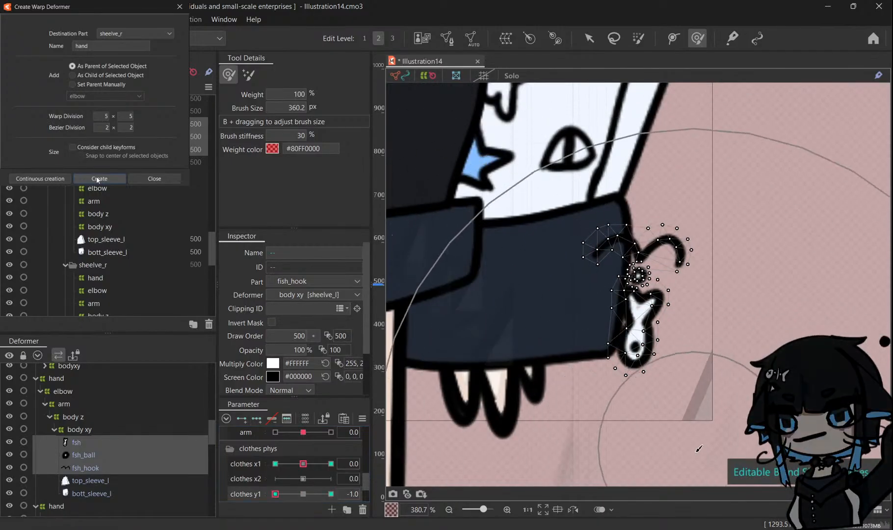
{"action": "left_click_drag", "start_coordinate": [713, 478], "coordinate": [663, 488]}
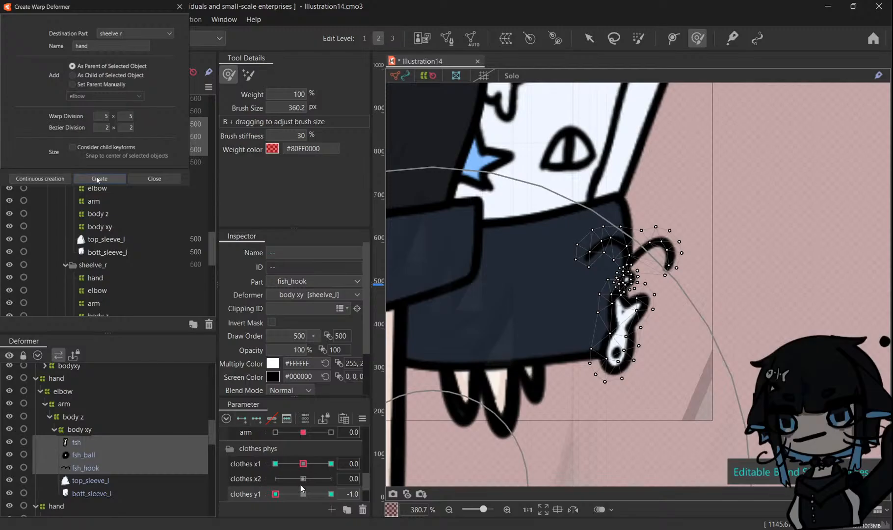
{"action": "mouse_move", "coordinate": [300, 494]}
{"action": "left_mouse_down"}
{"action": "mouse_move", "coordinate": [244, 495]}
{"action": "mouse_move", "coordinate": [310, 494]}
{"action": "mouse_move", "coordinate": [303, 494]}
{"action": "left_mouse_up"}
Add three keys on clothes z for the fish hook pieces and shift them up and right at 1.0, using a 178.2 px brush.
{"action": "scroll", "coordinate": [276, 470], "scroll_direction": "down", "scroll_amount": 3}
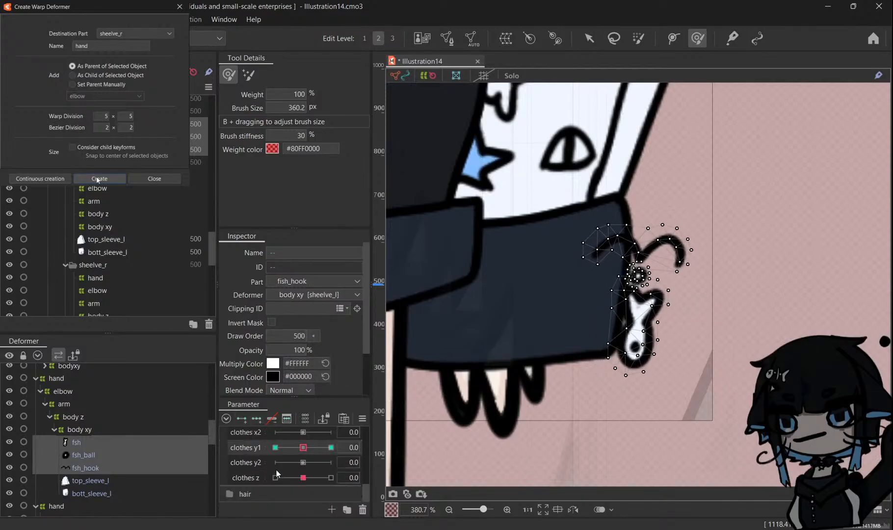
{"action": "left_click", "coordinate": [244, 476]}
{"action": "left_click", "coordinate": [255, 420]}
{"action": "left_click", "coordinate": [331, 477]}
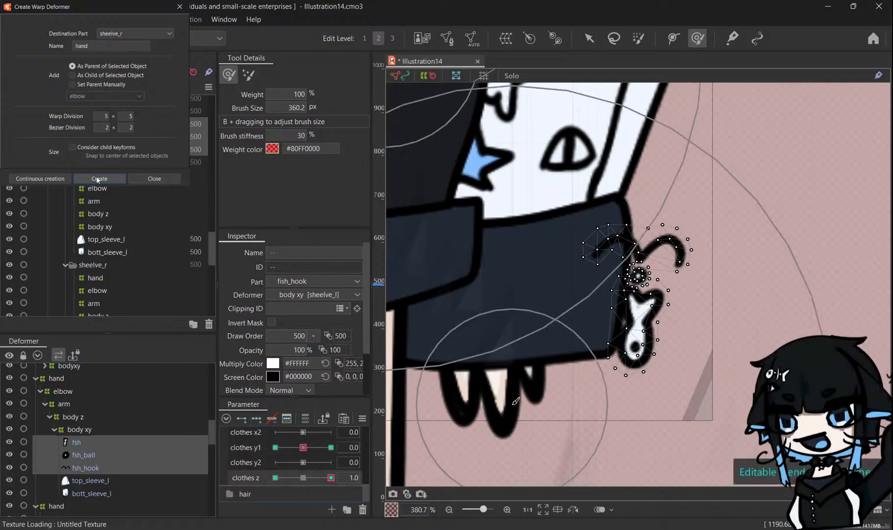
{"action": "key", "text": "b"}
{"action": "mouse_move", "coordinate": [609, 314]}
{"action": "left_mouse_down"}
{"action": "mouse_move", "coordinate": [600, 290]}
{"action": "mouse_move", "coordinate": [717, 381]}
{"action": "mouse_move", "coordinate": [668, 260]}
{"action": "mouse_move", "coordinate": [735, 362]}
{"action": "mouse_move", "coordinate": [696, 348]}
{"action": "mouse_move", "coordinate": [699, 334]}
{"action": "left_mouse_up"}
At clothes z -1.0, pull the fish hook pieces left and down, and reset clothes z to 0.
{"action": "left_click_drag", "start_coordinate": [331, 477], "coordinate": [275, 477]}
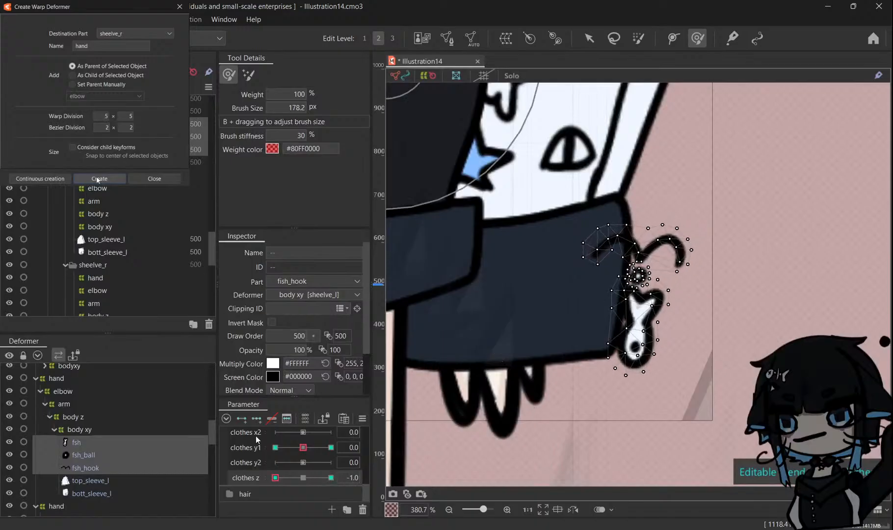
{"action": "left_click_drag", "start_coordinate": [686, 364], "coordinate": [660, 383]}
{"action": "left_click_drag", "start_coordinate": [606, 454], "coordinate": [565, 446]}
{"action": "left_click", "coordinate": [303, 477]}
Select only fsh and fsh_ball, swing them right at clothes x1 1.0 and left at -1.0, and reset clothes x1 to 0.
{"action": "left_click", "coordinate": [125, 443]}
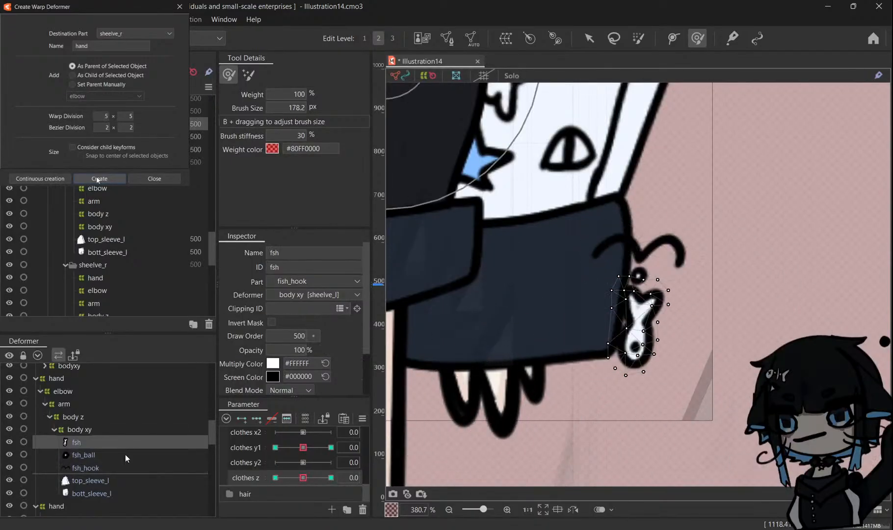
{"action": "left_click", "coordinate": [130, 455], "text": "ctrl"}
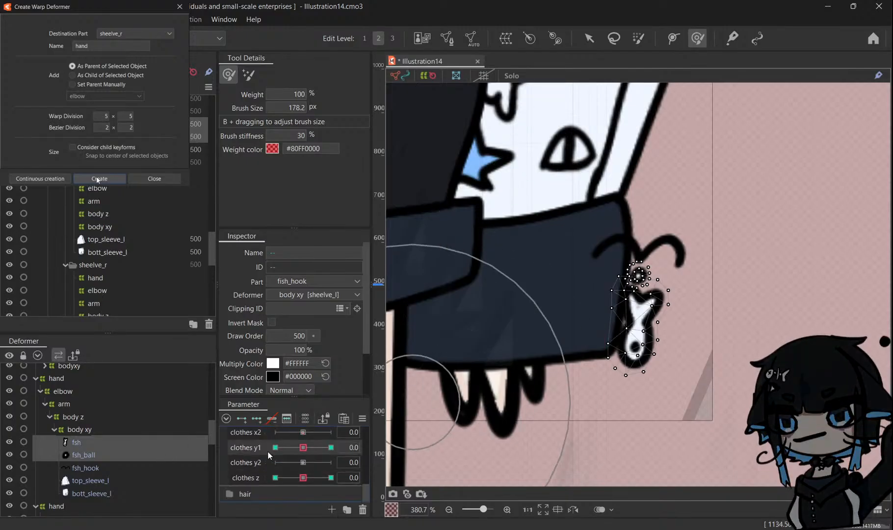
{"action": "scroll", "coordinate": [259, 469], "scroll_direction": "up", "scroll_amount": 2}
{"action": "left_click", "coordinate": [330, 464]}
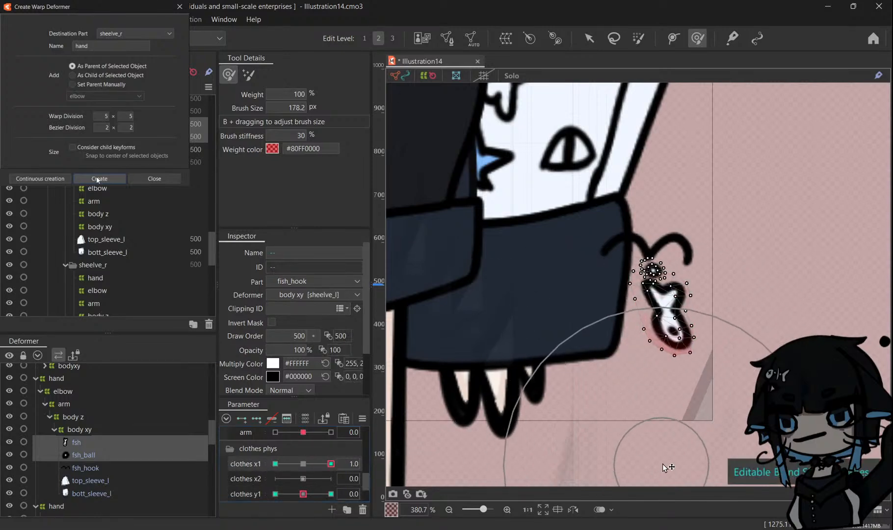
{"action": "left_click", "coordinate": [275, 464]}
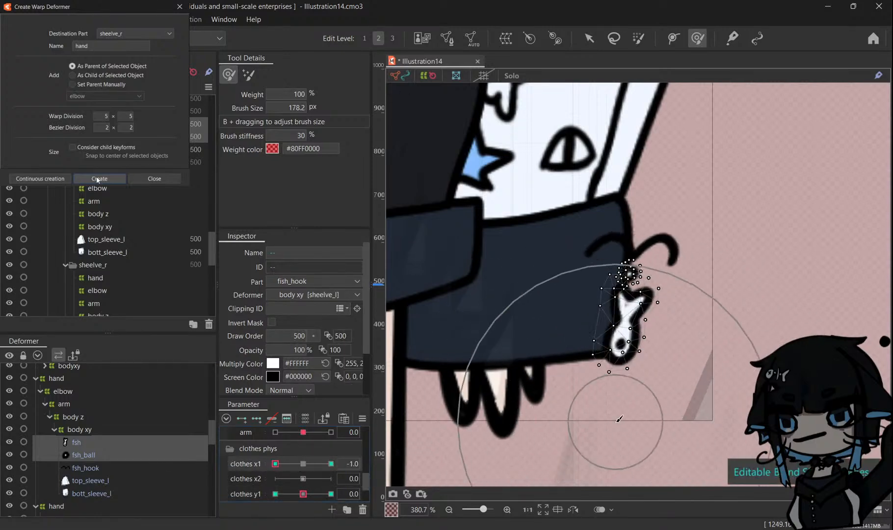
{"action": "mouse_move", "coordinate": [618, 419]}
{"action": "left_mouse_down"}
{"action": "mouse_move", "coordinate": [587, 408]}
{"action": "mouse_move", "coordinate": [555, 439]}
{"action": "mouse_move", "coordinate": [534, 408]}
{"action": "left_mouse_up"}
{"action": "left_click", "coordinate": [302, 463]}
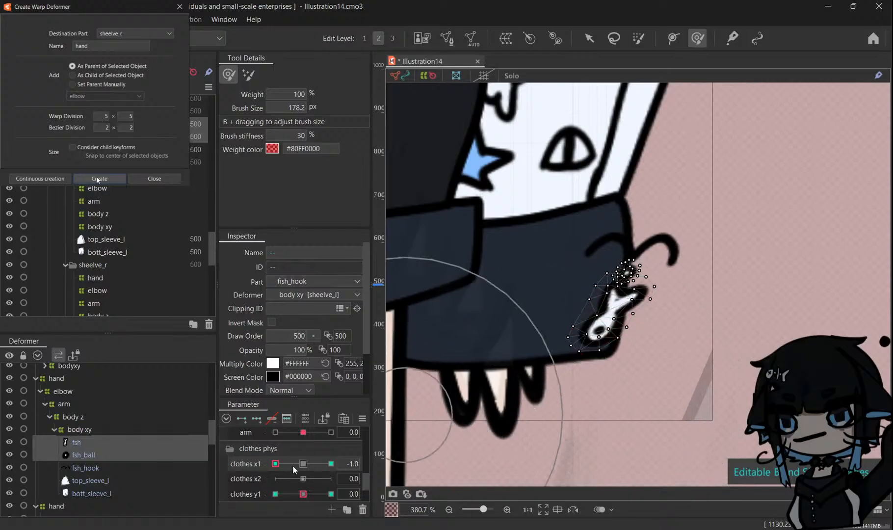
Push fsh and fsh_ball upward at clothes y1 1.0, compress them from above and below at -1.0, and reset clothes y1 to 0.
{"action": "left_click", "coordinate": [331, 493]}
{"action": "left_click_drag", "start_coordinate": [628, 408], "coordinate": [623, 384]}
{"action": "left_click", "coordinate": [275, 493]}
{"action": "left_click_drag", "start_coordinate": [655, 226], "coordinate": [656, 246]}
{"action": "left_click_drag", "start_coordinate": [581, 436], "coordinate": [593, 418]}
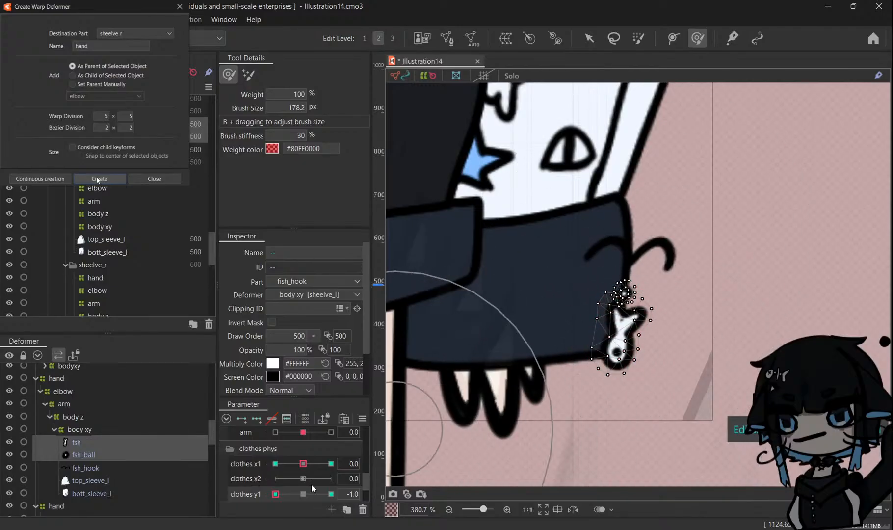
{"action": "left_click", "coordinate": [303, 493]}
Swing fsh and fsh_ball up to the right at clothes z 1.0 and up to the left at -1.0, and reset clothes z to 0.
{"action": "scroll", "coordinate": [303, 488], "scroll_direction": "down", "scroll_amount": 2}
{"action": "left_click", "coordinate": [330, 477]}
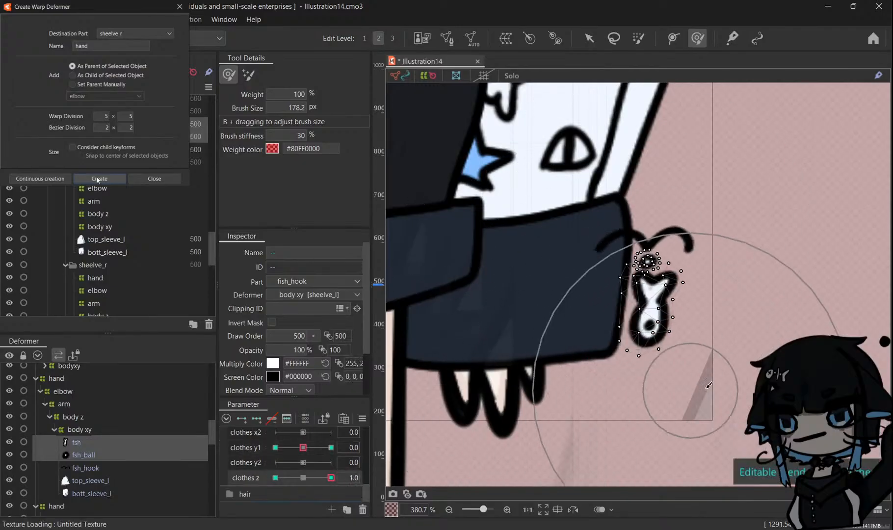
{"action": "mouse_move", "coordinate": [649, 415]}
{"action": "left_mouse_down"}
{"action": "mouse_move", "coordinate": [773, 375]}
{"action": "mouse_move", "coordinate": [803, 337]}
{"action": "left_mouse_up"}
{"action": "mouse_move", "coordinate": [620, 421]}
{"action": "left_mouse_down"}
{"action": "mouse_move", "coordinate": [668, 382]}
{"action": "mouse_move", "coordinate": [780, 380]}
{"action": "mouse_move", "coordinate": [784, 365]}
{"action": "left_mouse_up"}
{"action": "left_click_drag", "start_coordinate": [330, 476], "coordinate": [196, 468]}
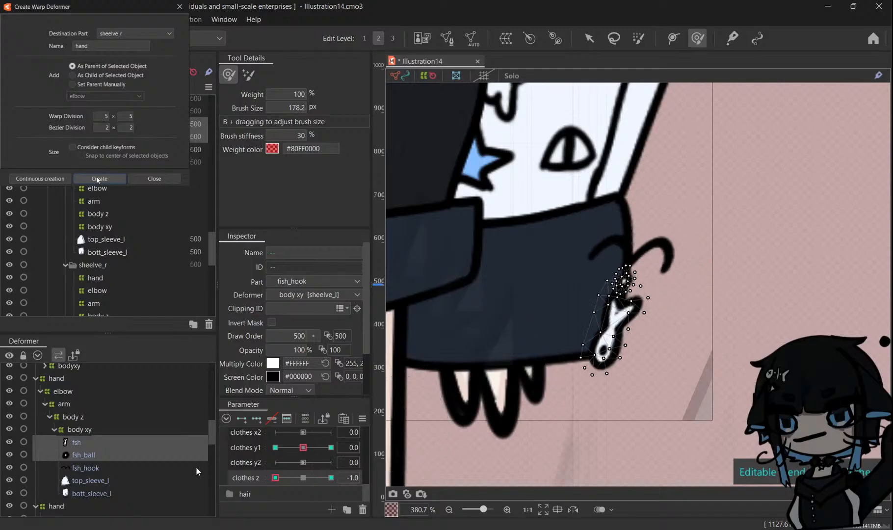
{"action": "mouse_move", "coordinate": [610, 415]}
{"action": "left_mouse_down"}
{"action": "mouse_move", "coordinate": [591, 407]}
{"action": "mouse_move", "coordinate": [518, 394]}
{"action": "mouse_move", "coordinate": [511, 375]}
{"action": "mouse_move", "coordinate": [493, 370]}
{"action": "left_mouse_up"}
{"action": "scroll", "coordinate": [493, 373], "scroll_direction": "down", "scroll_amount": 2}
{"action": "left_click", "coordinate": [331, 477]}
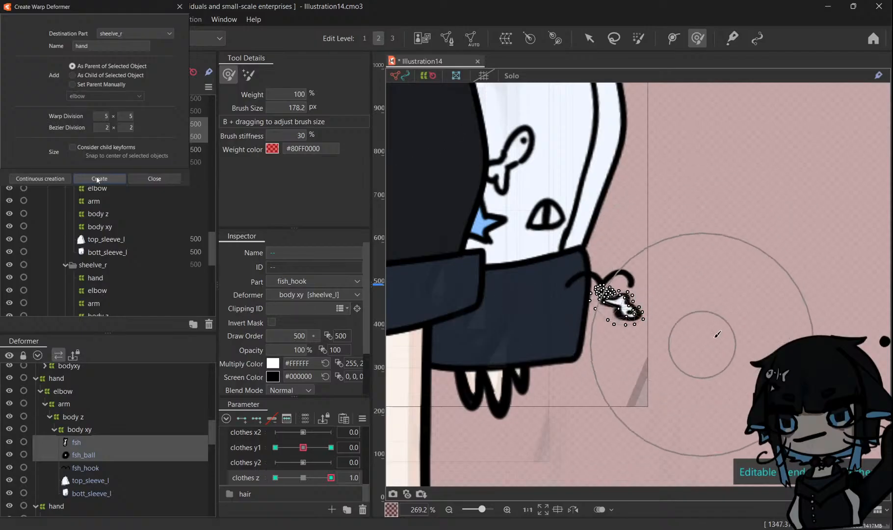
{"action": "scroll", "coordinate": [714, 314], "scroll_direction": "down", "scroll_amount": 4}
{"action": "scroll", "coordinate": [610, 280], "scroll_direction": "down", "scroll_amount": 1}
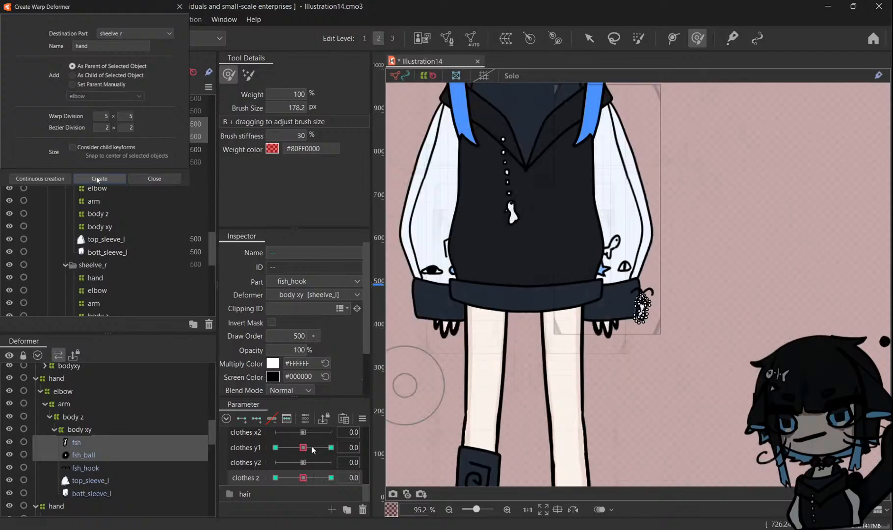
{"action": "left_click", "coordinate": [302, 478]}
Set clothes x2 to 1.0 and select jacket_base for shaping with the Deform Brush.
{"action": "left_click_drag", "start_coordinate": [303, 432], "coordinate": [324, 449]}
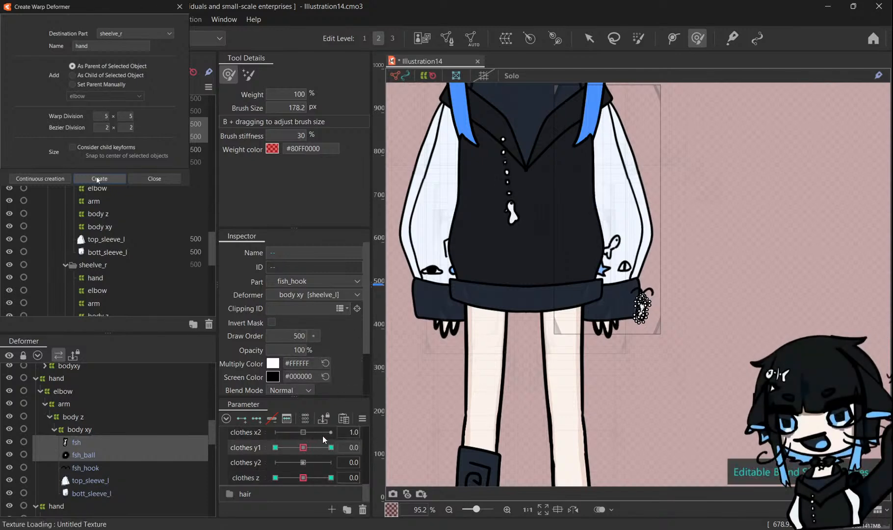
{"action": "left_click", "coordinate": [591, 42]}
{"action": "left_click", "coordinate": [505, 278]}
{"action": "scroll", "coordinate": [93, 373], "scroll_direction": "up", "scroll_amount": 2}
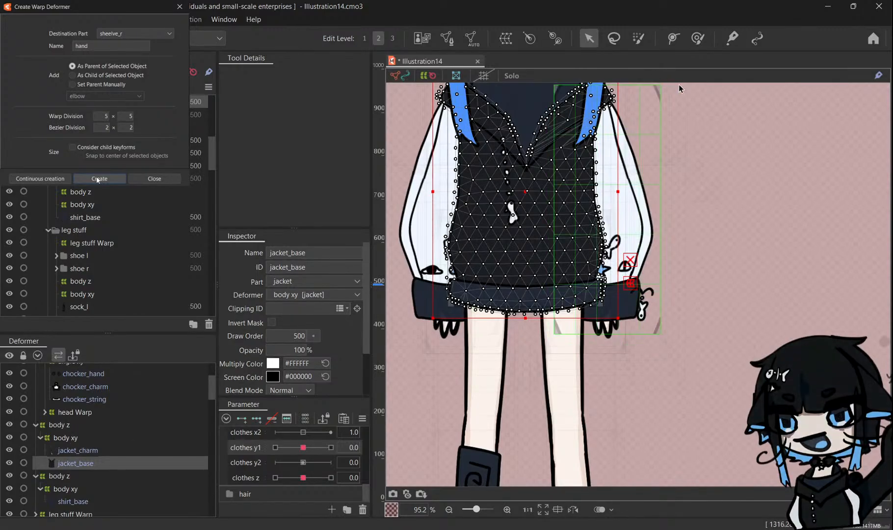
{"action": "left_click", "coordinate": [697, 40]}
{"action": "scroll", "coordinate": [551, 147], "scroll_direction": "up", "scroll_amount": 2}
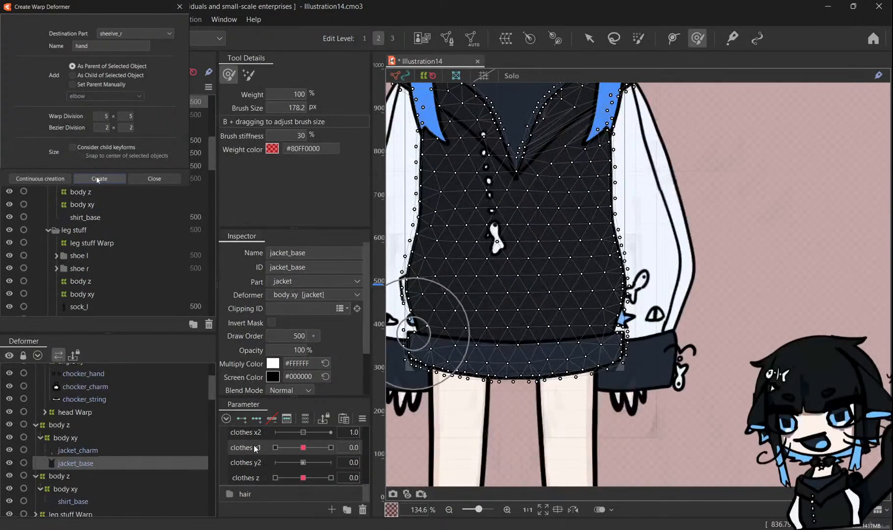
At clothes x1 1.0, enlarge the Deform Brush to 426.3 px and push the hem of jacket_base toward the right.
{"action": "scroll", "coordinate": [255, 437], "scroll_direction": "up", "scroll_amount": 2}
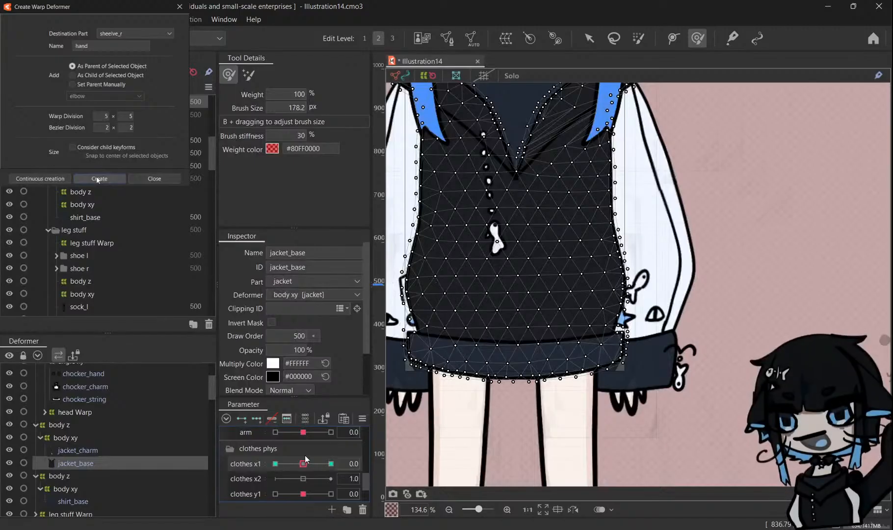
{"action": "left_click_drag", "start_coordinate": [304, 464], "coordinate": [331, 463]}
{"action": "left_click_drag", "start_coordinate": [512, 327], "coordinate": [642, 349]}
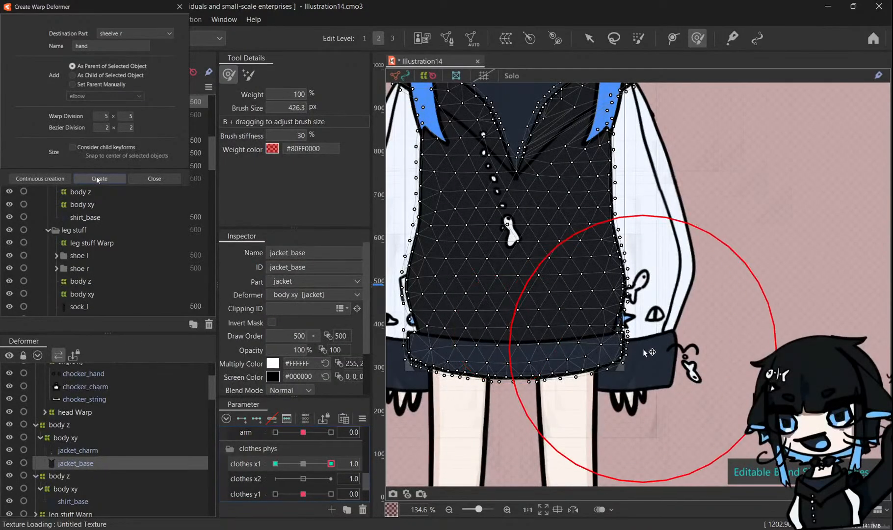
{"action": "key", "text": "b"}
{"action": "left_click", "coordinate": [698, 37]}
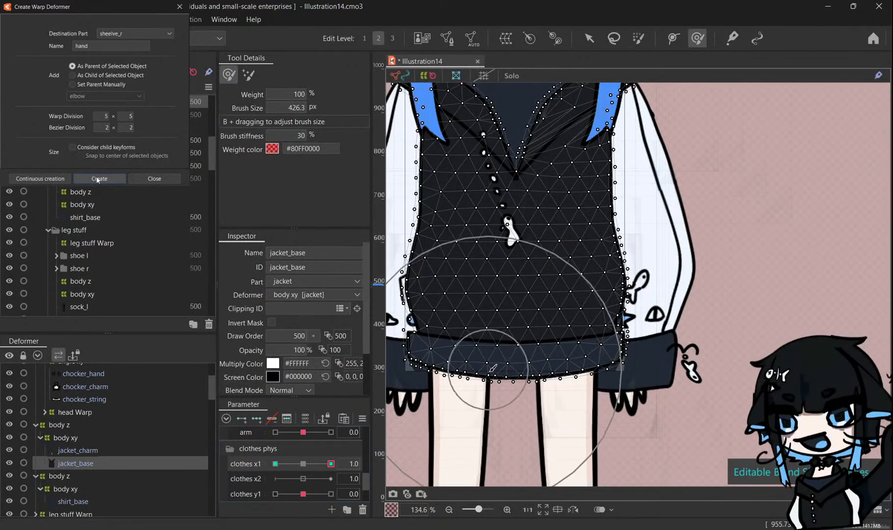
{"action": "mouse_move", "coordinate": [479, 343]}
{"action": "left_mouse_down"}
{"action": "mouse_move", "coordinate": [484, 365]}
{"action": "mouse_move", "coordinate": [641, 371]}
{"action": "left_mouse_up"}
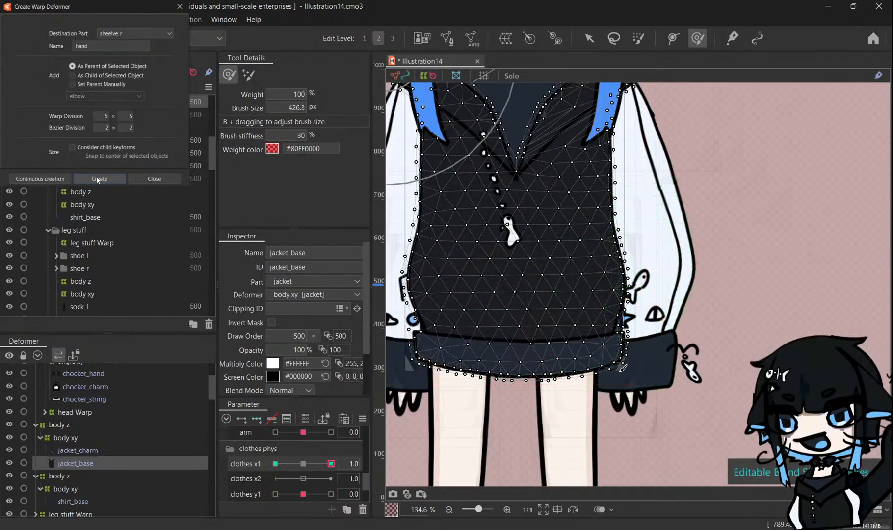
{"action": "key", "text": "ctrl+z"}
{"action": "left_click_drag", "start_coordinate": [483, 392], "coordinate": [472, 393]}
{"action": "left_click_drag", "start_coordinate": [615, 381], "coordinate": [636, 377]}
Push the jacket_base hem toward the left at clothes x1 -1.0, scrub the swing, and reset clothes x1 to 0.
{"action": "left_click", "coordinate": [275, 464]}
{"action": "mouse_move", "coordinate": [405, 407]}
{"action": "left_mouse_down"}
{"action": "mouse_move", "coordinate": [410, 392]}
{"action": "mouse_move", "coordinate": [394, 388]}
{"action": "left_mouse_up"}
{"action": "left_click_drag", "start_coordinate": [275, 463], "coordinate": [340, 468]}
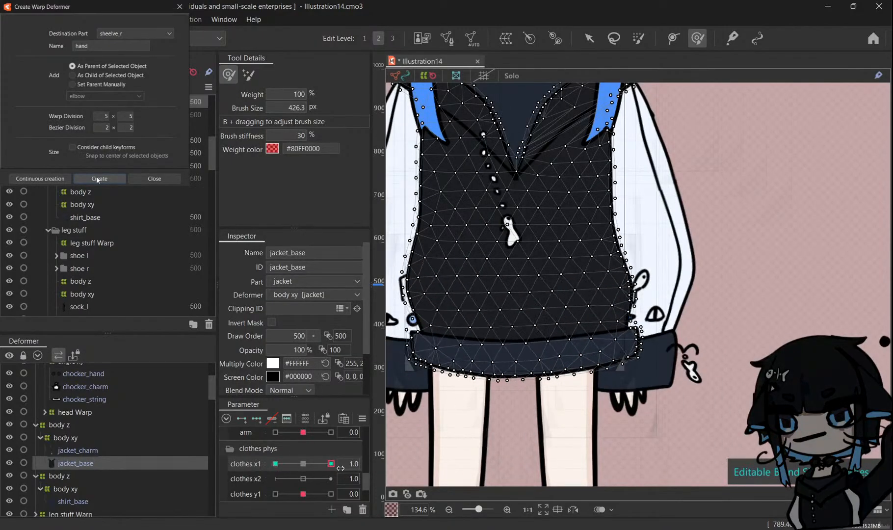
{"action": "left_click", "coordinate": [303, 464]}
At clothes y1 1.0, puff the sides of jacket_base outward and push its hem upward, undoing the last stroke.
{"action": "left_click", "coordinate": [331, 493]}
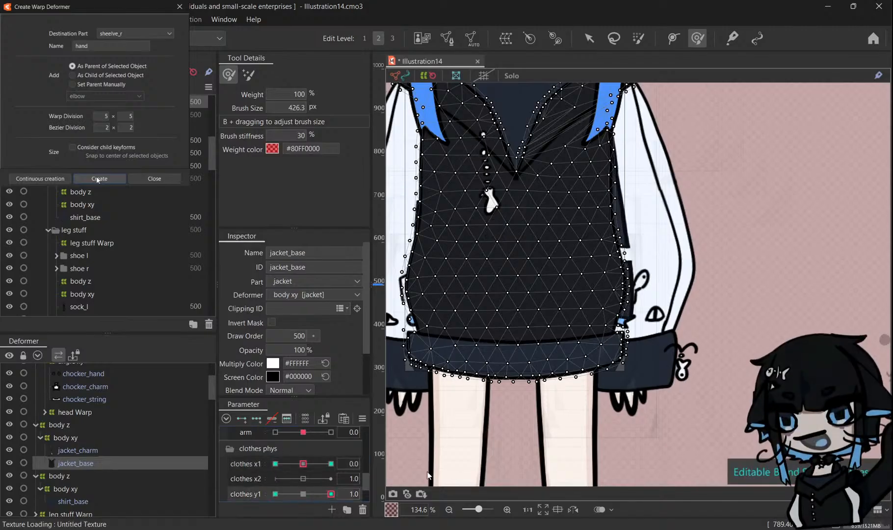
{"action": "left_click_drag", "start_coordinate": [630, 236], "coordinate": [647, 254]}
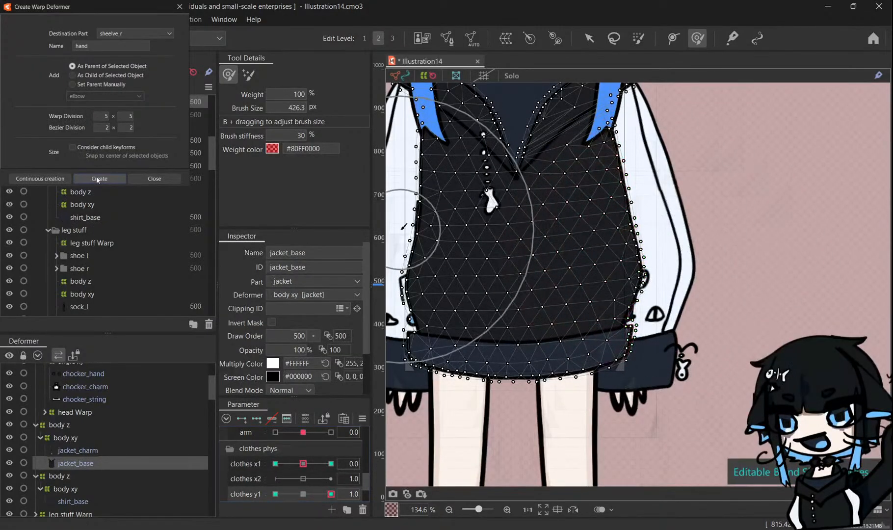
{"action": "left_click_drag", "start_coordinate": [398, 235], "coordinate": [386, 233]}
{"action": "left_click_drag", "start_coordinate": [535, 389], "coordinate": [530, 358]}
{"action": "mouse_move", "coordinate": [459, 400]}
{"action": "left_mouse_down"}
{"action": "mouse_move", "coordinate": [449, 381]}
{"action": "mouse_move", "coordinate": [429, 402]}
{"action": "mouse_move", "coordinate": [406, 390]}
{"action": "left_mouse_up"}
{"action": "key", "text": "ctrl+z"}
Pull the middle of the jacket_base hem downward at clothes y1 -1.0 and reset clothes y1 to 0.
{"action": "left_click_drag", "start_coordinate": [329, 494], "coordinate": [263, 496]}
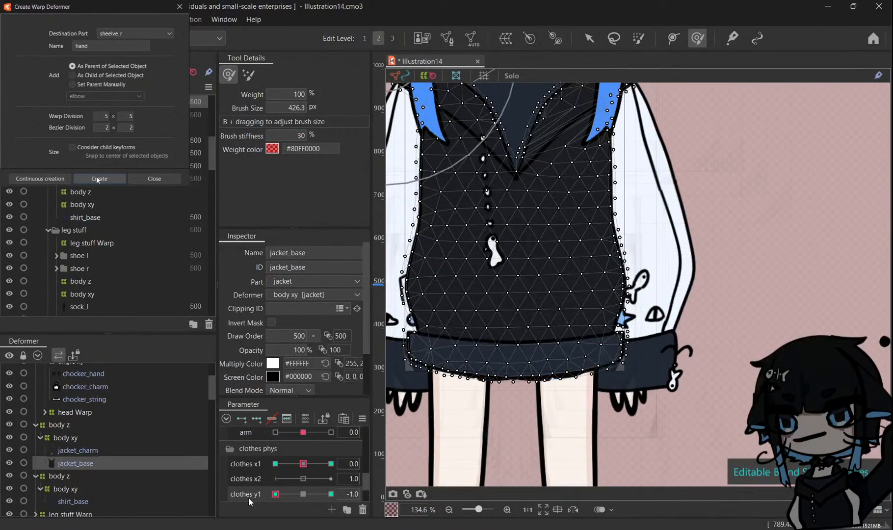
{"action": "left_click_drag", "start_coordinate": [506, 375], "coordinate": [505, 396]}
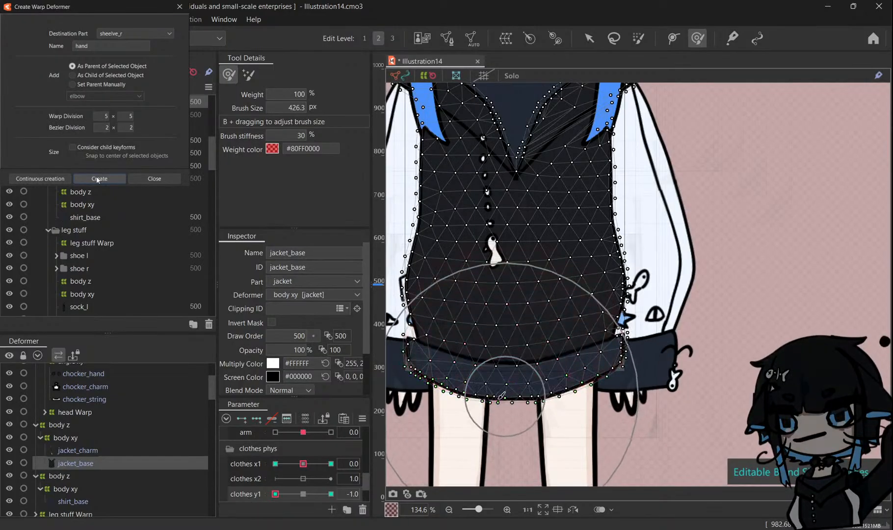
{"action": "scroll", "coordinate": [303, 464], "scroll_direction": "down", "scroll_amount": 1}
{"action": "left_click", "coordinate": [303, 447]}
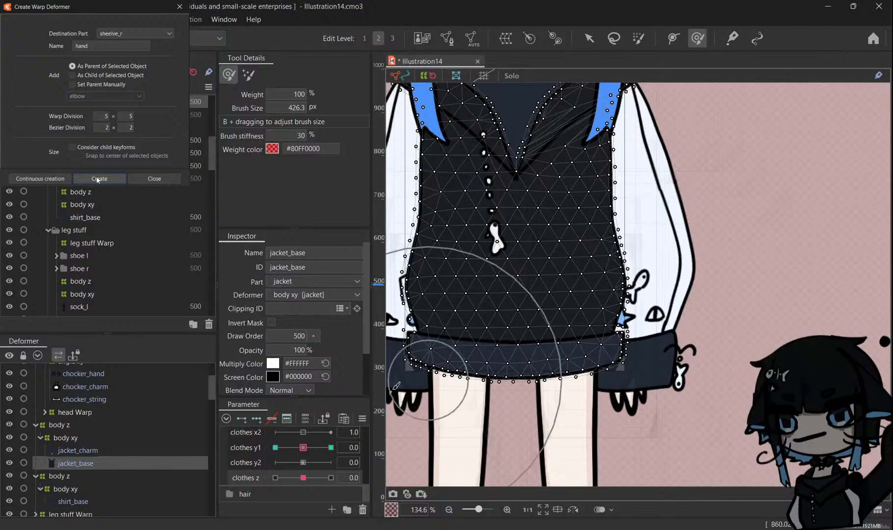
Preview the existing clothes z movement and return the parameter to 0.
{"action": "left_click_drag", "start_coordinate": [305, 478], "coordinate": [291, 471]}
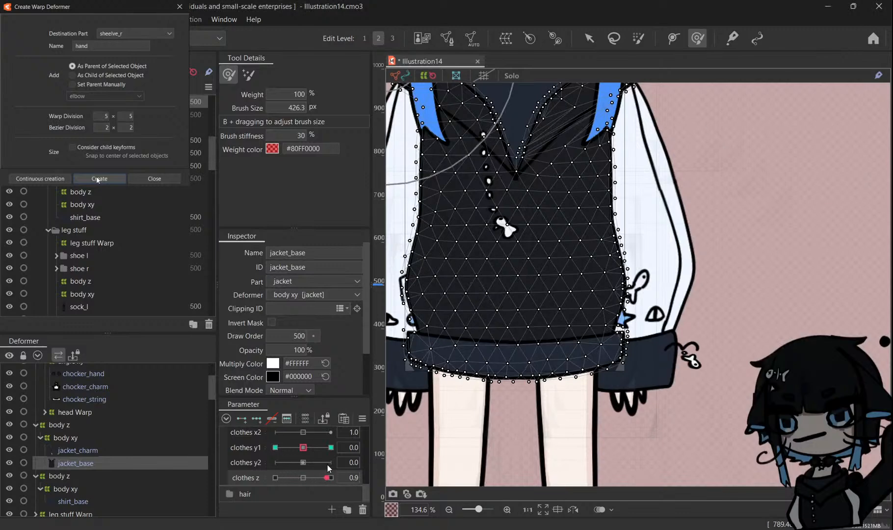
{"action": "scroll", "coordinate": [314, 465], "scroll_direction": "down", "scroll_amount": 3}
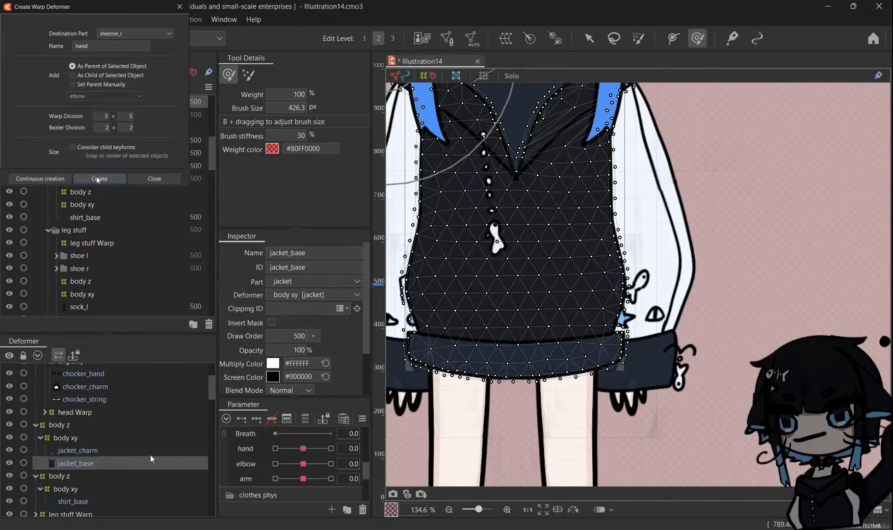
{"action": "scroll", "coordinate": [268, 466], "scroll_direction": "up", "scroll_amount": 1}
{"action": "left_click_drag", "start_coordinate": [274, 464], "coordinate": [317, 479]}
{"action": "scroll", "coordinate": [303, 458], "scroll_direction": "down", "scroll_amount": 1}
{"action": "scroll", "coordinate": [304, 459], "scroll_direction": "down", "scroll_amount": 2}
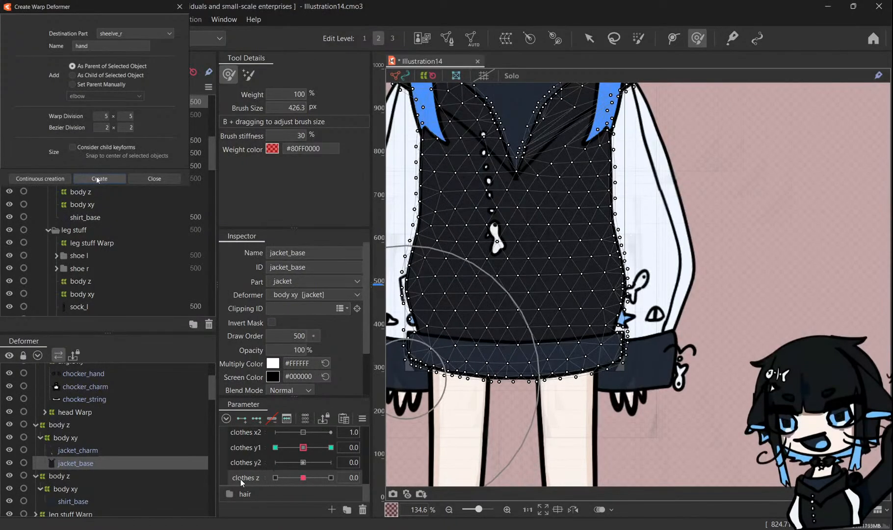
Switch to the Arrow tool and collapse the jacket, chocker, shirt and leg stuff folders in the parts list.
{"action": "scroll", "coordinate": [501, 392], "scroll_direction": "down", "scroll_amount": 5}
{"action": "key", "text": "v"}
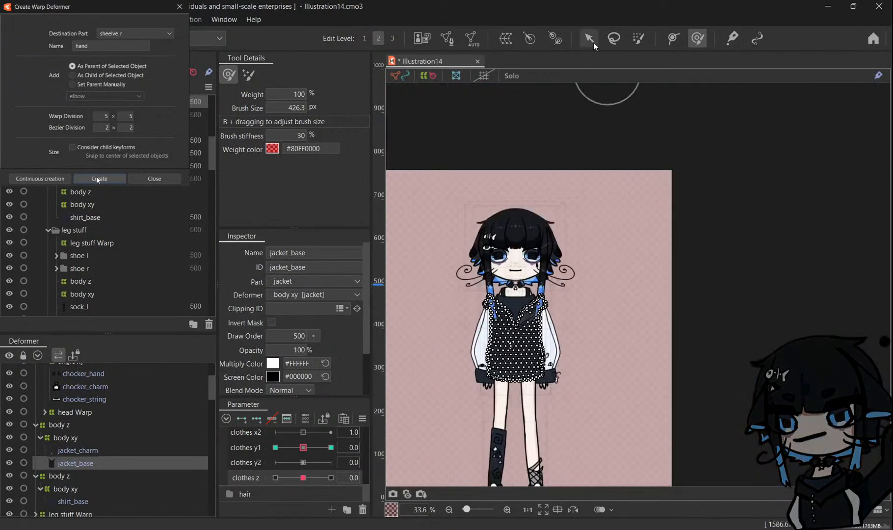
{"action": "scroll", "coordinate": [494, 409], "scroll_direction": "up", "scroll_amount": 6}
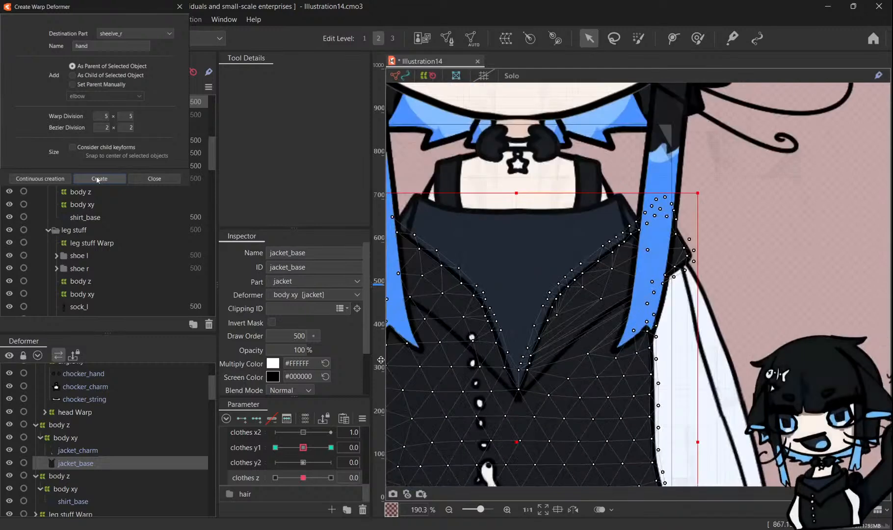
{"action": "scroll", "coordinate": [294, 444], "scroll_direction": "up", "scroll_amount": 5}
{"action": "scroll", "coordinate": [202, 227], "scroll_direction": "up", "scroll_amount": 5}
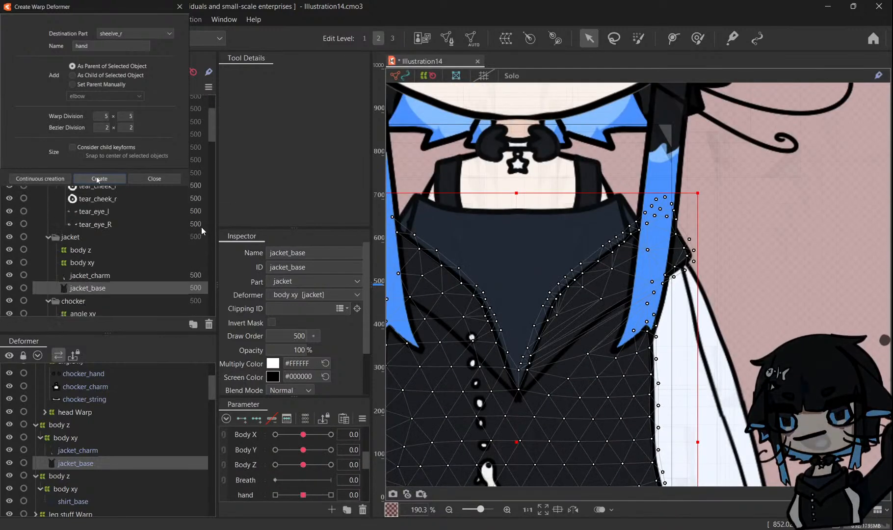
{"action": "scroll", "coordinate": [66, 235], "scroll_direction": "down", "scroll_amount": 5}
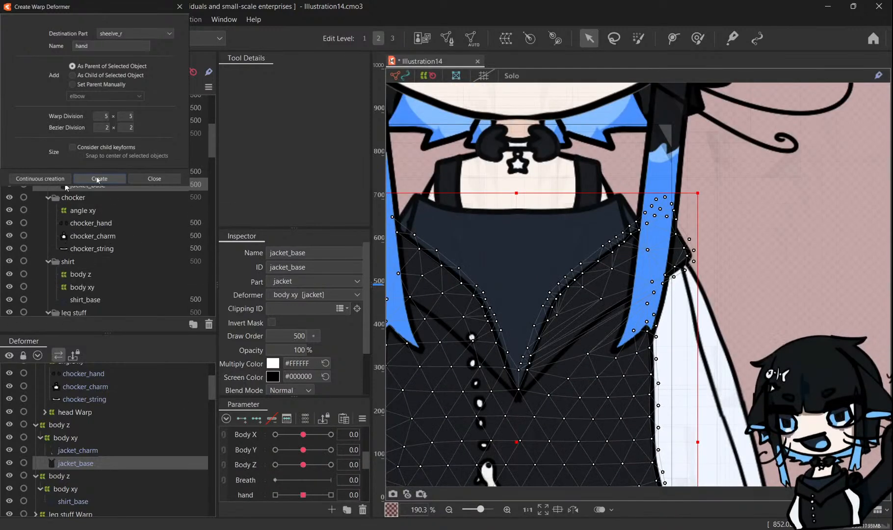
{"action": "left_click", "coordinate": [53, 208]}
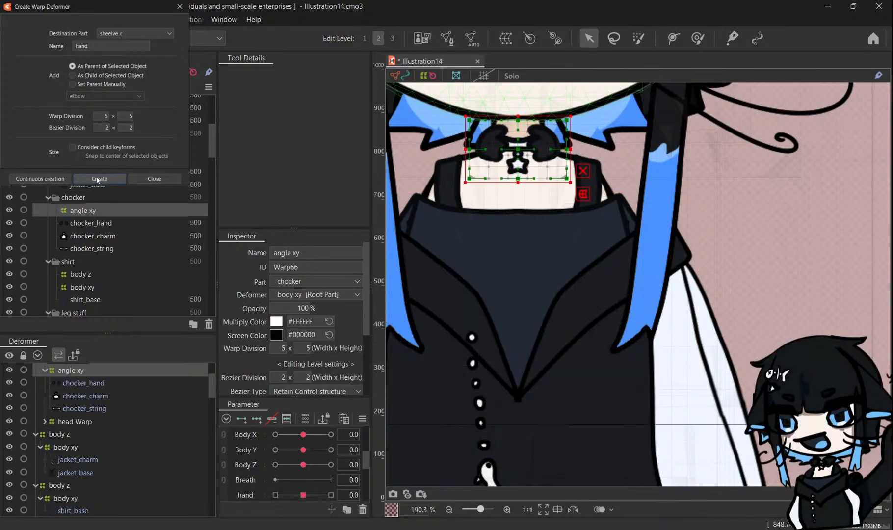
{"action": "scroll", "coordinate": [53, 209], "scroll_direction": "down", "scroll_amount": 1}
{"action": "scroll", "coordinate": [650, 216], "scroll_direction": "down", "scroll_amount": 3}
{"action": "scroll", "coordinate": [48, 225], "scroll_direction": "up", "scroll_amount": 1}
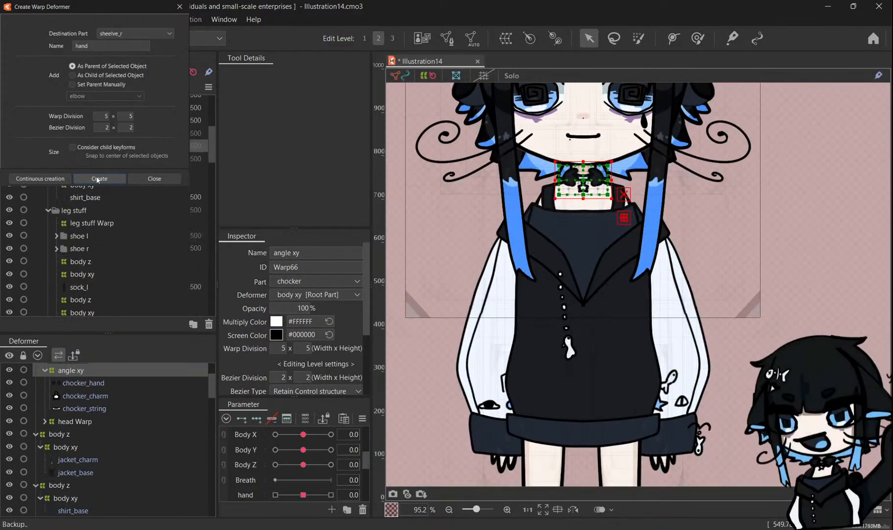
{"action": "left_click", "coordinate": [48, 225]}
{"action": "left_click", "coordinate": [47, 252]}
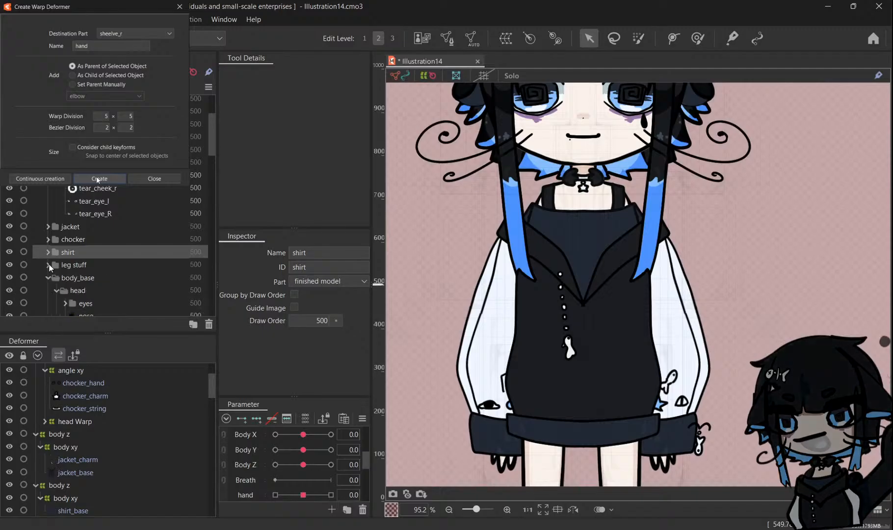
{"action": "scroll", "coordinate": [47, 252], "scroll_direction": "down", "scroll_amount": 1}
{"action": "scroll", "coordinate": [49, 231], "scroll_direction": "up", "scroll_amount": 2}
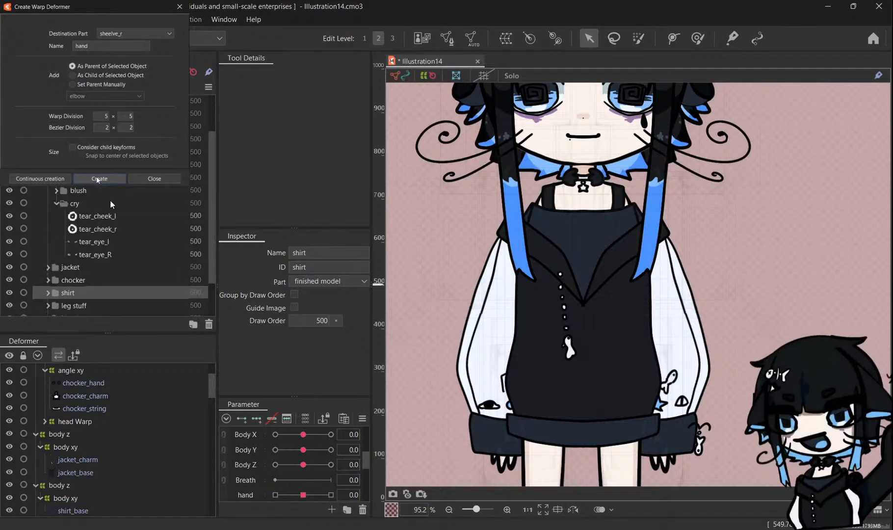
Collapse the cry folder and hide the blush and cry parts on the face.
{"action": "scroll", "coordinate": [574, 288], "scroll_direction": "down", "scroll_amount": 1}
{"action": "scroll", "coordinate": [576, 226], "scroll_direction": "up", "scroll_amount": 2}
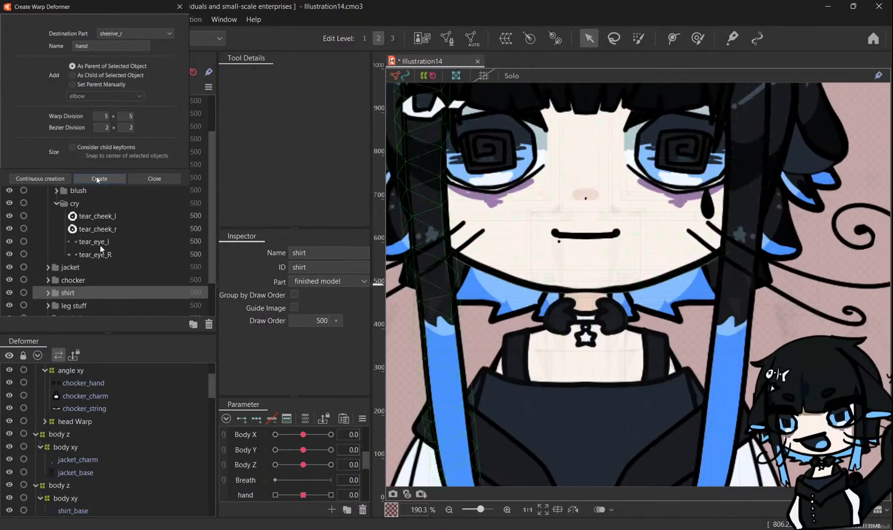
{"action": "left_click", "coordinate": [13, 190]}
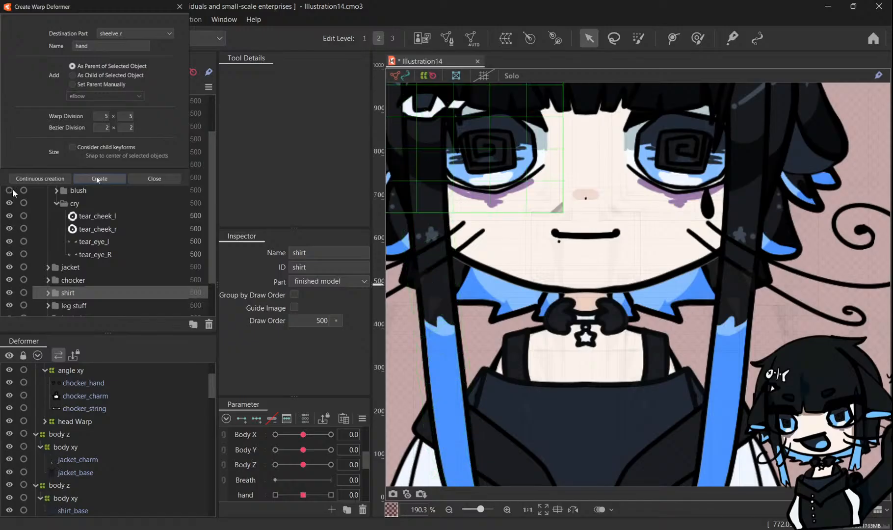
{"action": "left_click", "coordinate": [56, 203]}
{"action": "left_click", "coordinate": [9, 194]}
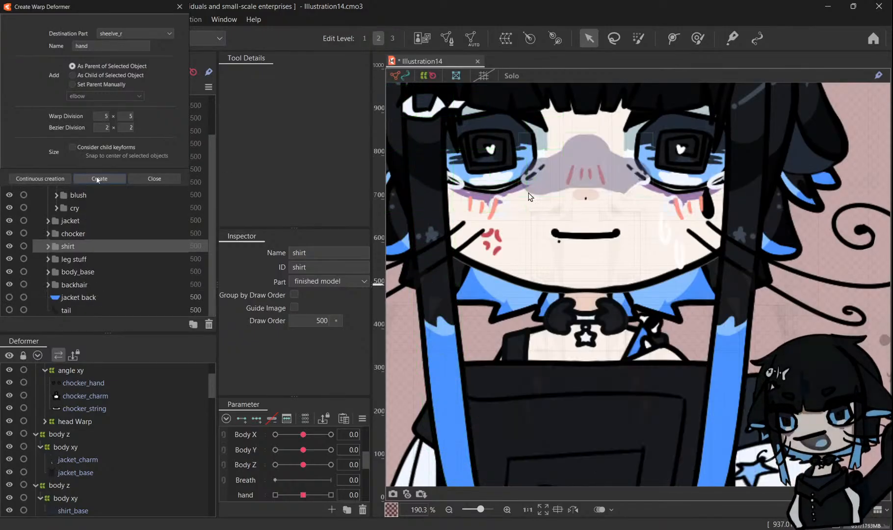
{"action": "scroll", "coordinate": [529, 195], "scroll_direction": "down", "scroll_amount": 3}
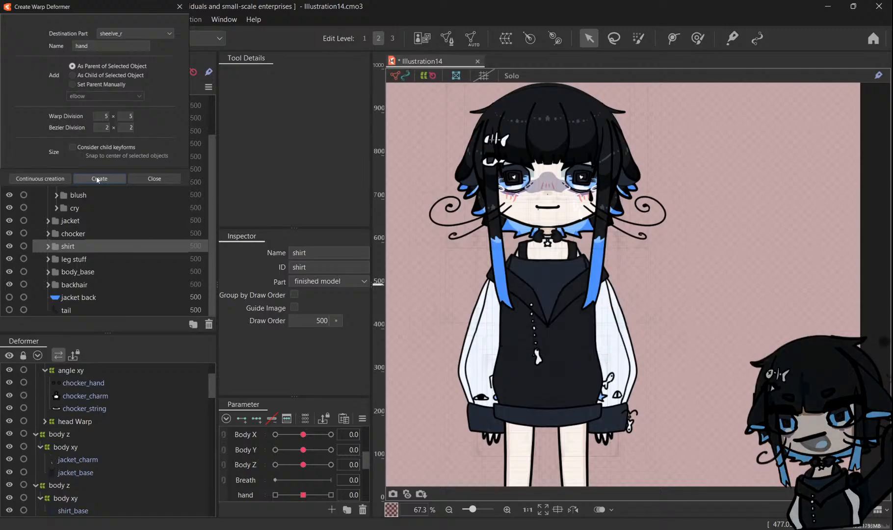
{"action": "left_click", "coordinate": [9, 196]}
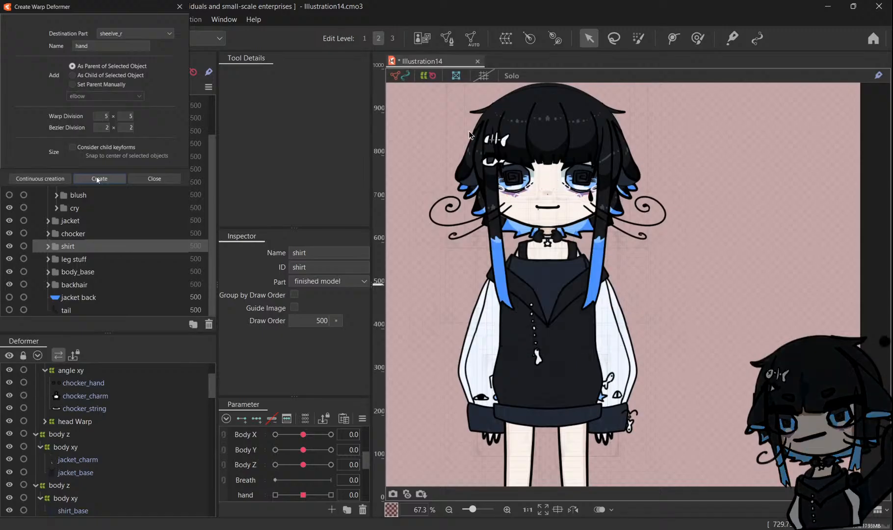
{"action": "scroll", "coordinate": [543, 192], "scroll_direction": "up", "scroll_amount": 4}
{"action": "scroll", "coordinate": [543, 192], "scroll_direction": "down", "scroll_amount": 1}
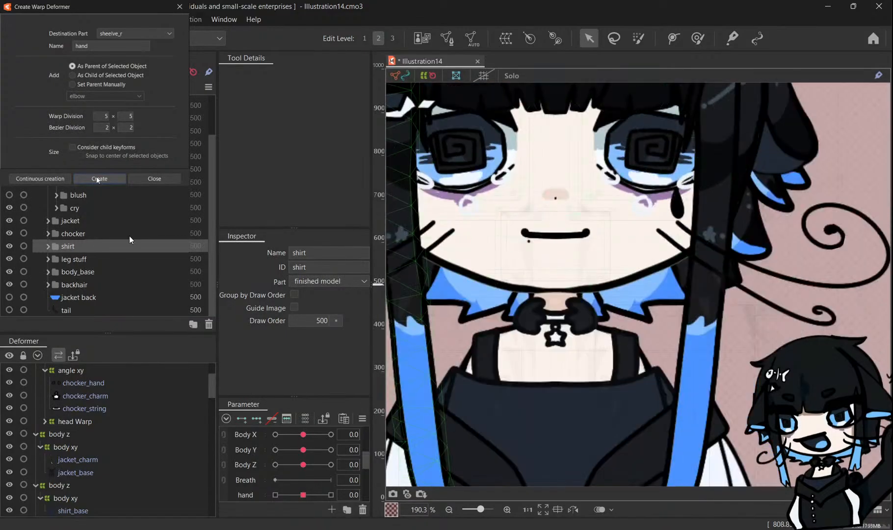
{"action": "left_click", "coordinate": [9, 208]}
Briefly show and hide the blush, the face shading with sweat drops, and the anger mark to check each one.
{"action": "left_click", "coordinate": [9, 195]}
{"action": "left_click", "coordinate": [9, 195]}
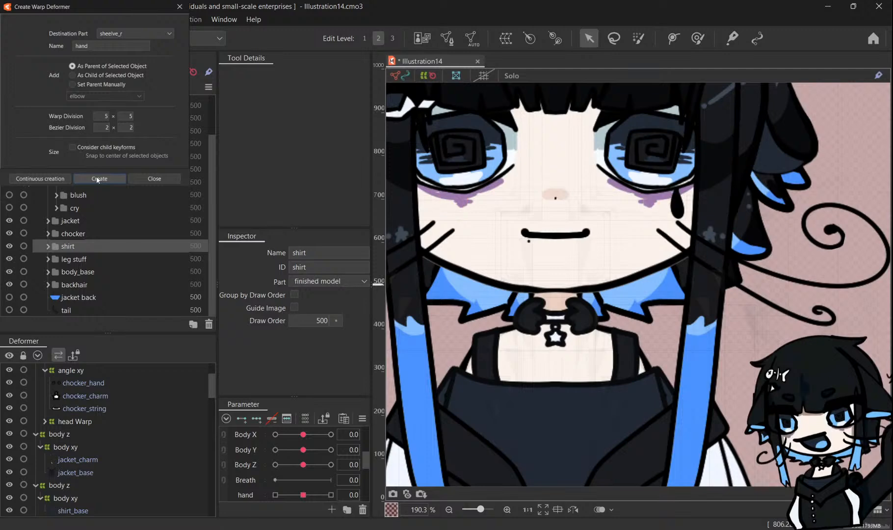
{"action": "left_click", "coordinate": [9, 182]}
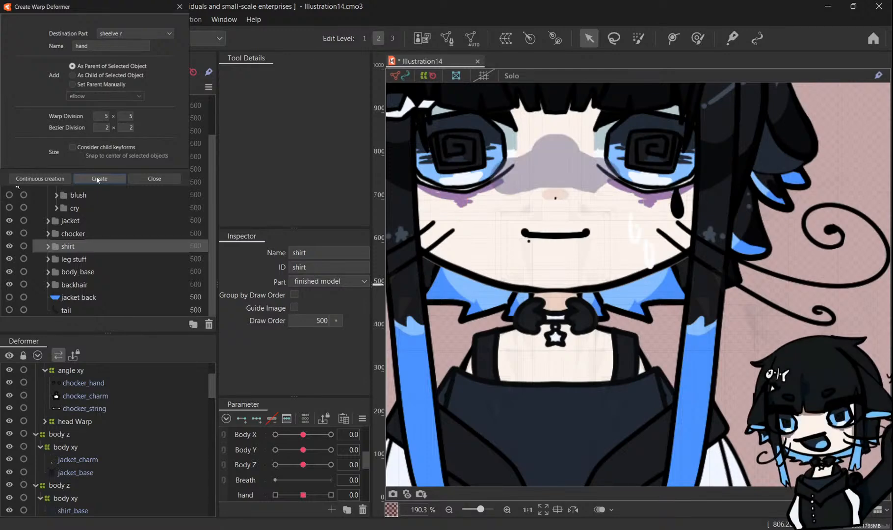
{"action": "left_click", "coordinate": [9, 182]}
{"action": "left_click", "coordinate": [10, 169]}
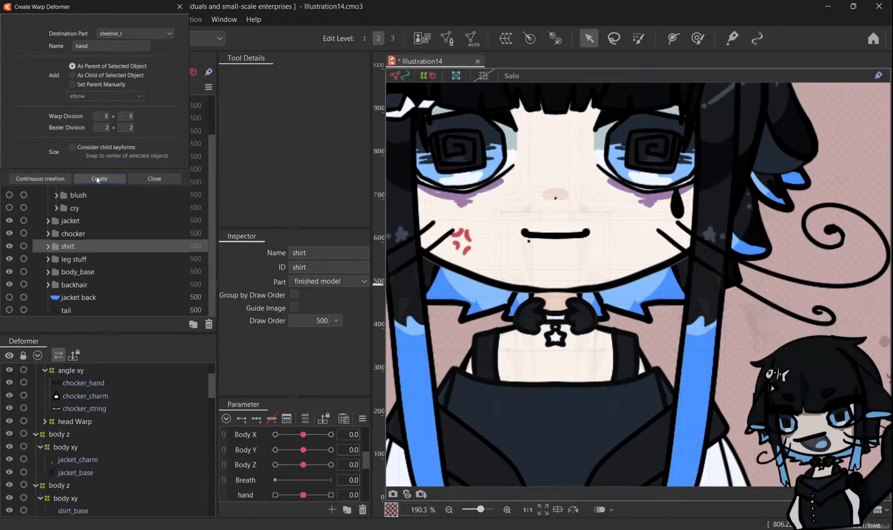
{"action": "left_click", "coordinate": [10, 169]}
{"action": "scroll", "coordinate": [493, 235], "scroll_direction": "down", "scroll_amount": 6}
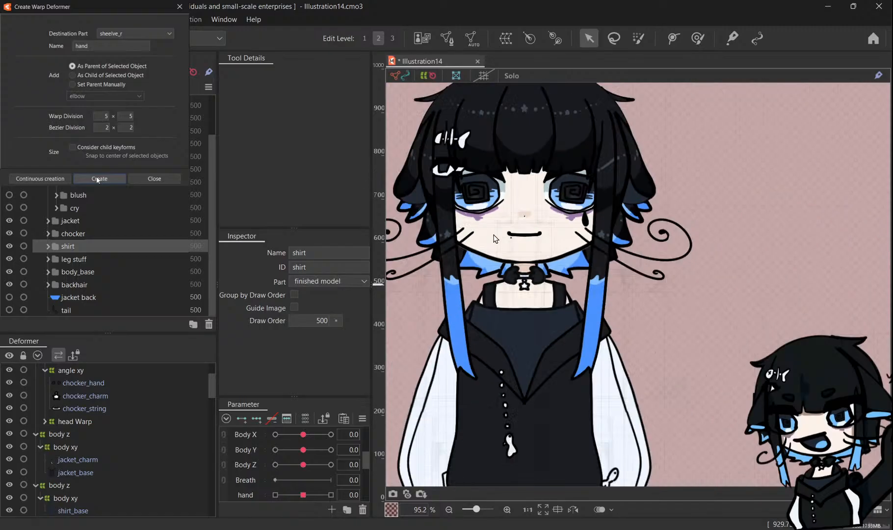
{"action": "left_click", "coordinate": [98, 180]}
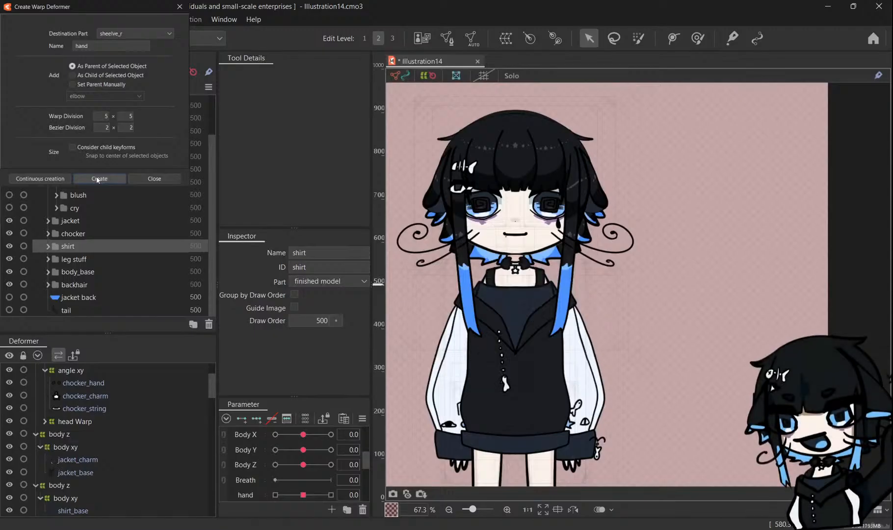
{"action": "scroll", "coordinate": [481, 284], "scroll_direction": "down", "scroll_amount": 2}
{"action": "scroll", "coordinate": [480, 280], "scroll_direction": "up", "scroll_amount": 1}
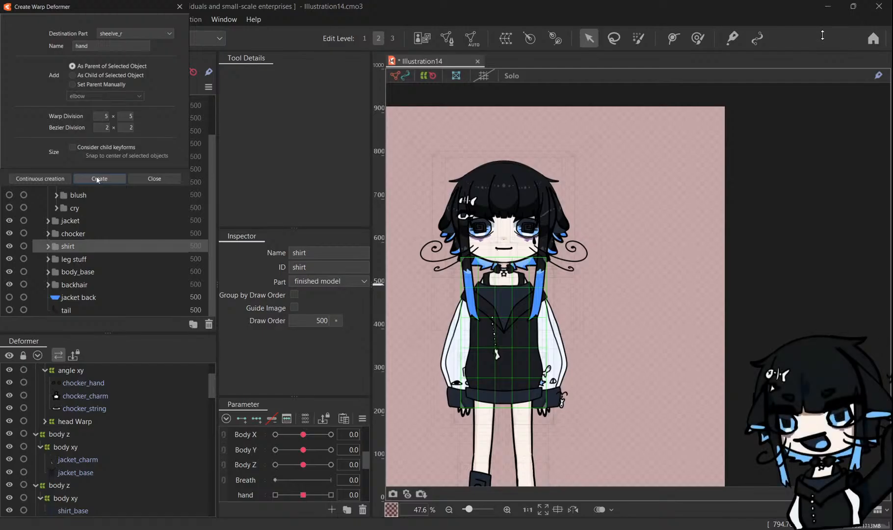
{"action": "scroll", "coordinate": [652, 235], "scroll_direction": "down", "scroll_amount": 3}
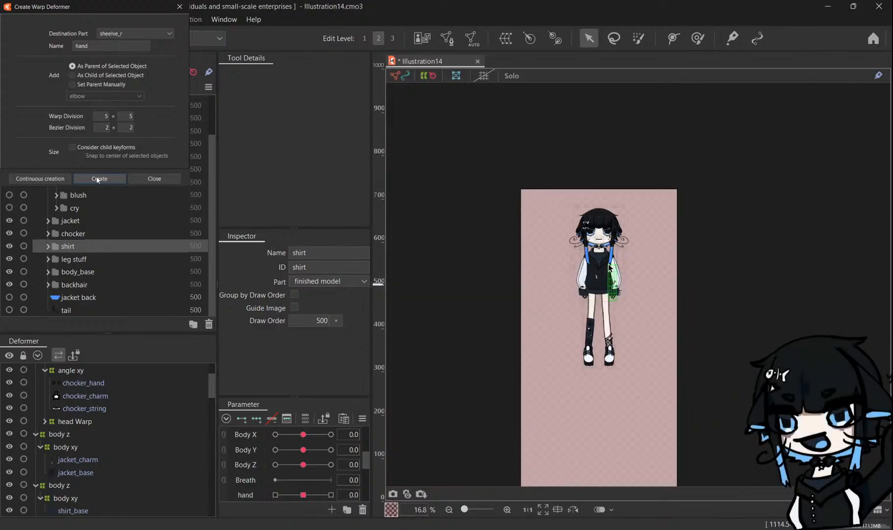
{"action": "scroll", "coordinate": [652, 235], "scroll_direction": "up", "scroll_amount": 2}
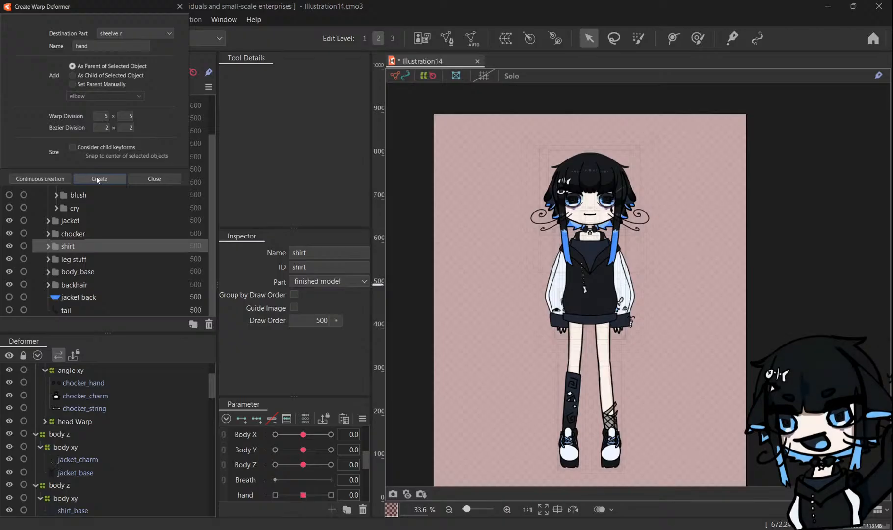
Create a warp deformer named hand in the sheelve_r part as parent of the selected object, with 5 × 5 warp divisions.
{"action": "left_click", "coordinate": [96, 181]}
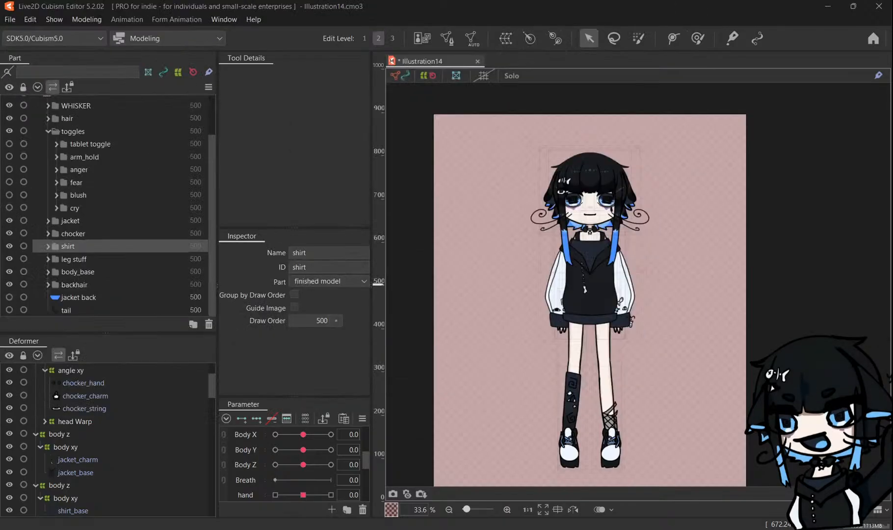
Open the physics settings and play the Posing pattern to preview the full model's movement with the body z physics group.
{"action": "left_click", "coordinate": [138, 275]}
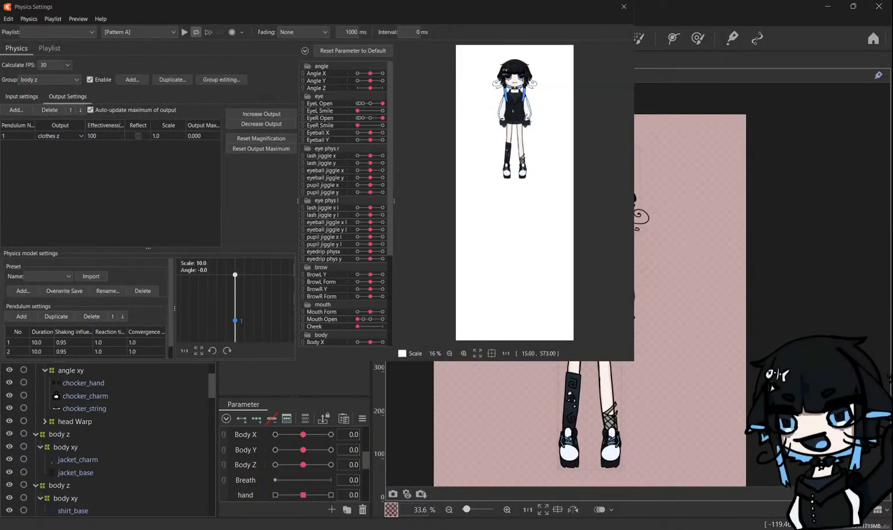
{"action": "scroll", "coordinate": [462, 215], "scroll_direction": "up", "scroll_amount": 2}
{"action": "scroll", "coordinate": [500, 66], "scroll_direction": "down", "scroll_amount": 1}
{"action": "scroll", "coordinate": [513, 133], "scroll_direction": "up", "scroll_amount": 2}
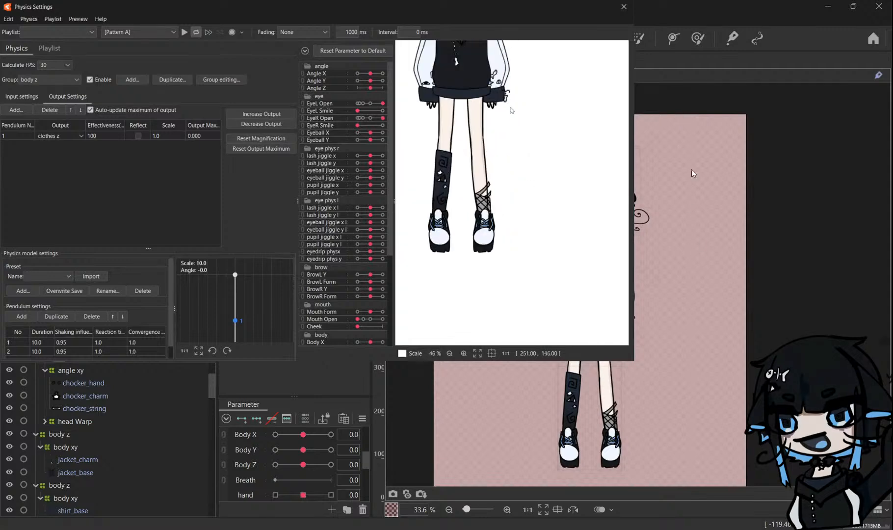
{"action": "scroll", "coordinate": [518, 182], "scroll_direction": "down", "scroll_amount": 2}
{"action": "scroll", "coordinate": [518, 192], "scroll_direction": "up", "scroll_amount": 2}
{"action": "scroll", "coordinate": [517, 192], "scroll_direction": "down", "scroll_amount": 2}
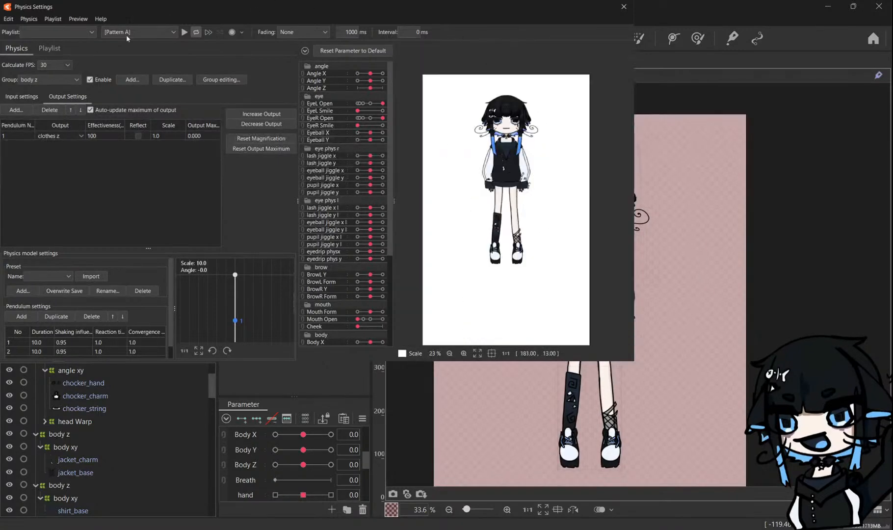
{"action": "left_click", "coordinate": [185, 32]}
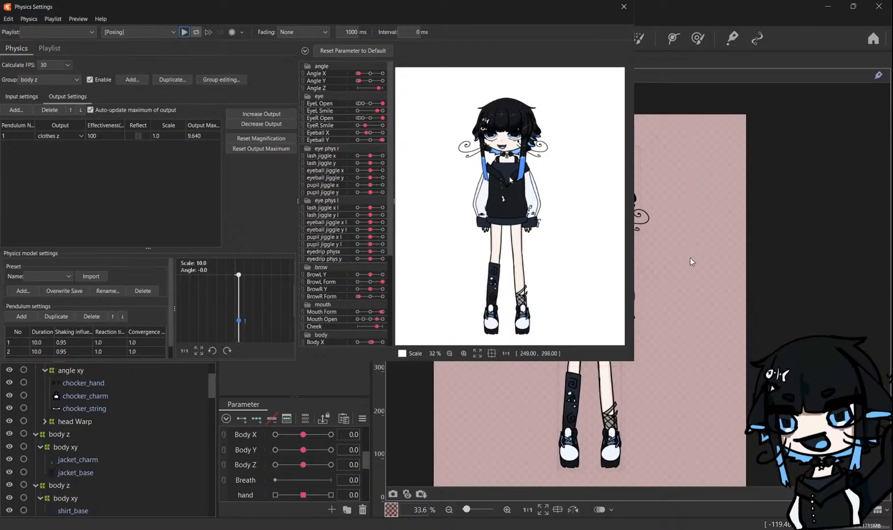
{"action": "left_click", "coordinate": [196, 32]}
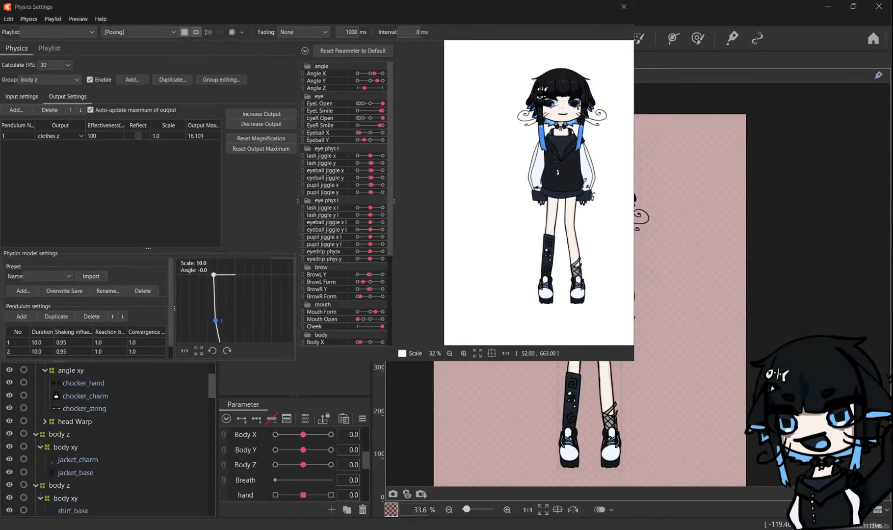
Examine the face, hair and jacket motion up close while the Posing pattern plays in the physics preview.
{"action": "scroll", "coordinate": [552, 123], "scroll_direction": "up", "scroll_amount": 4}
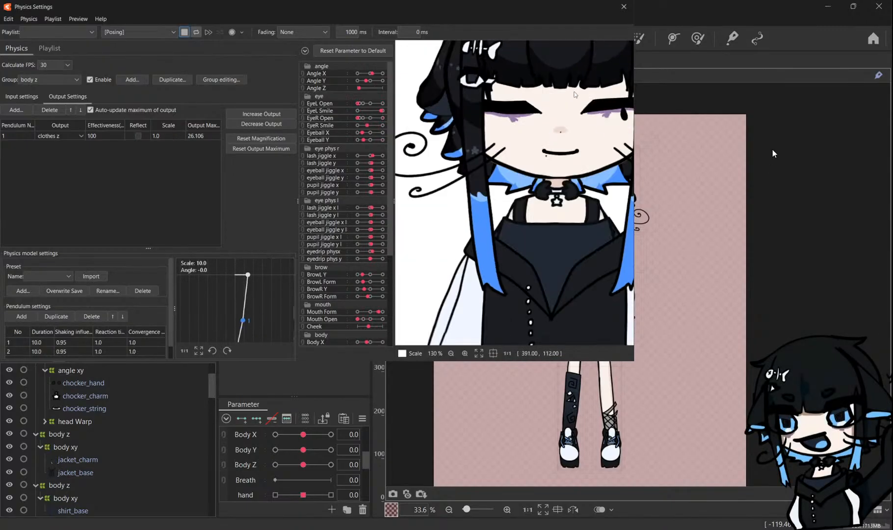
{"action": "scroll", "coordinate": [574, 92], "scroll_direction": "down", "scroll_amount": 4}
{"action": "scroll", "coordinate": [575, 91], "scroll_direction": "up", "scroll_amount": 2}
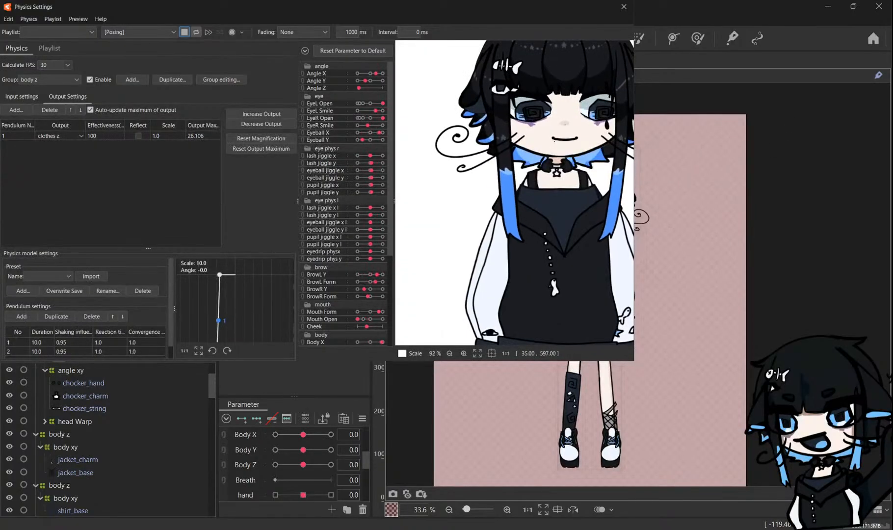
{"action": "scroll", "coordinate": [581, 84], "scroll_direction": "up", "scroll_amount": 1}
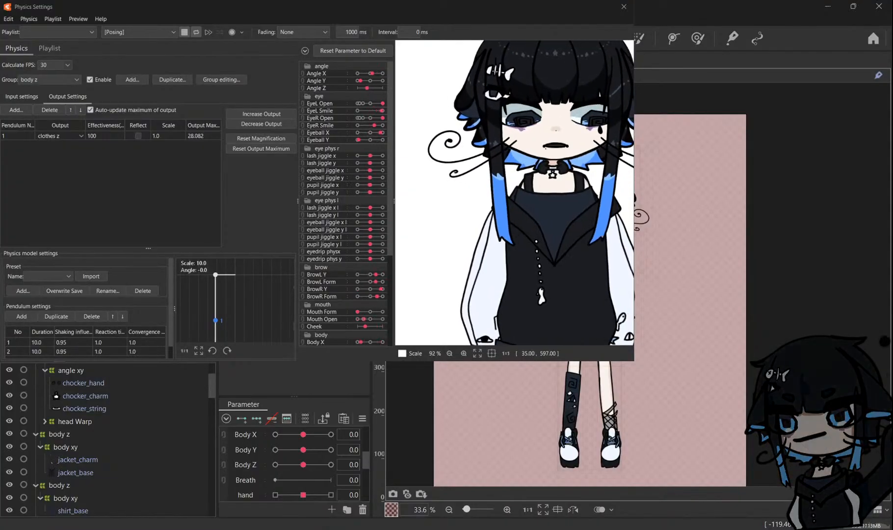
{"action": "key", "text": "Escape"}
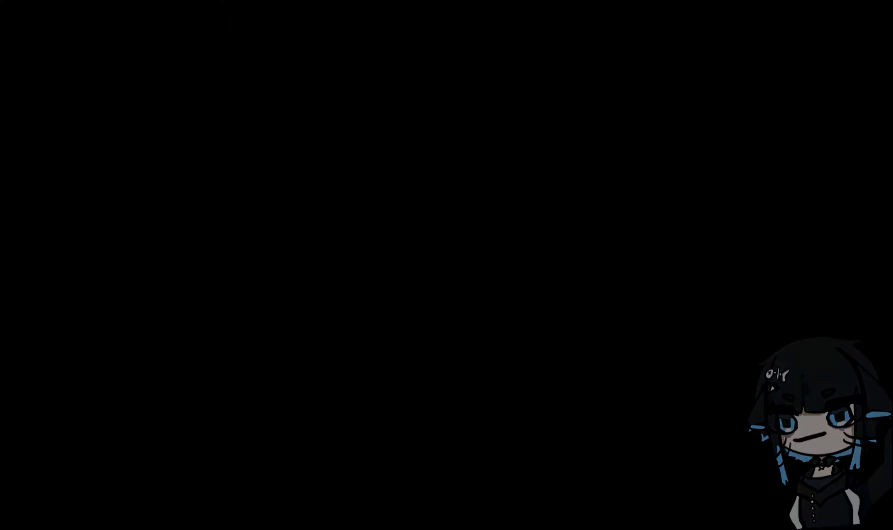